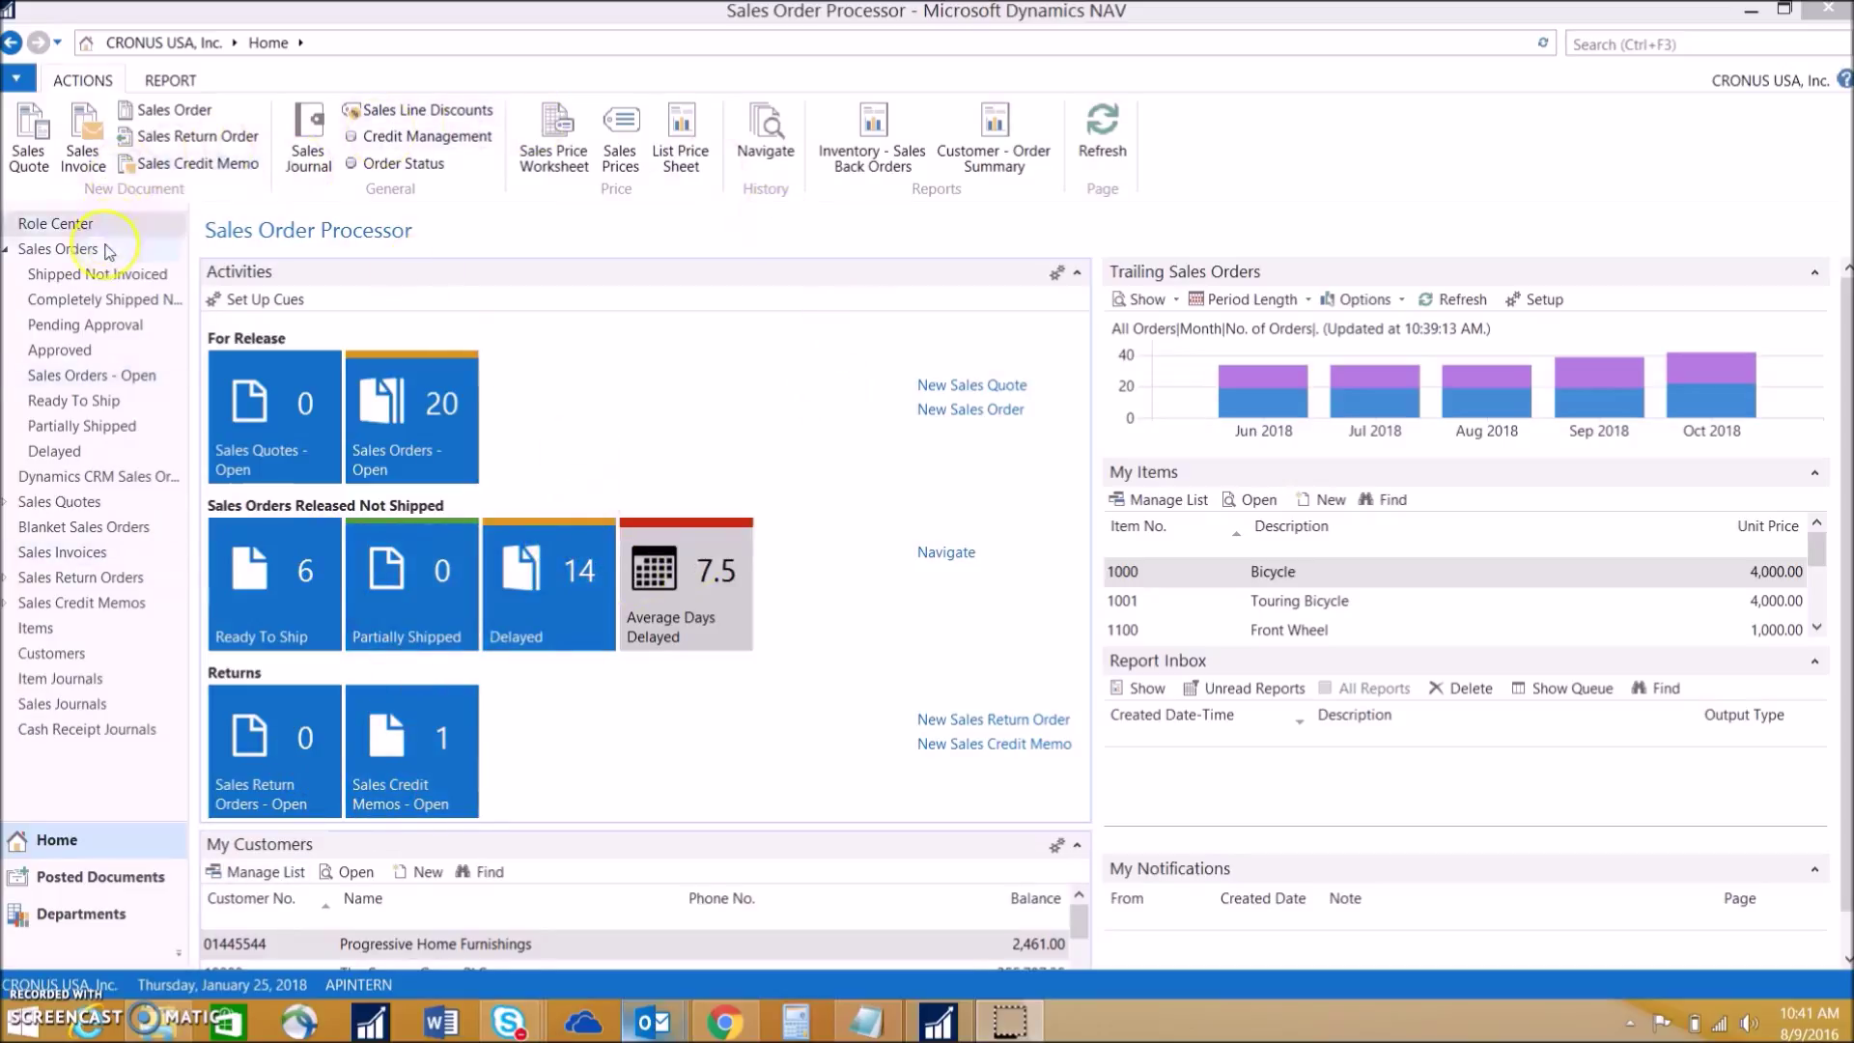
Step: Go to the Sales Orders list and select sales order 101009
click(60, 225)
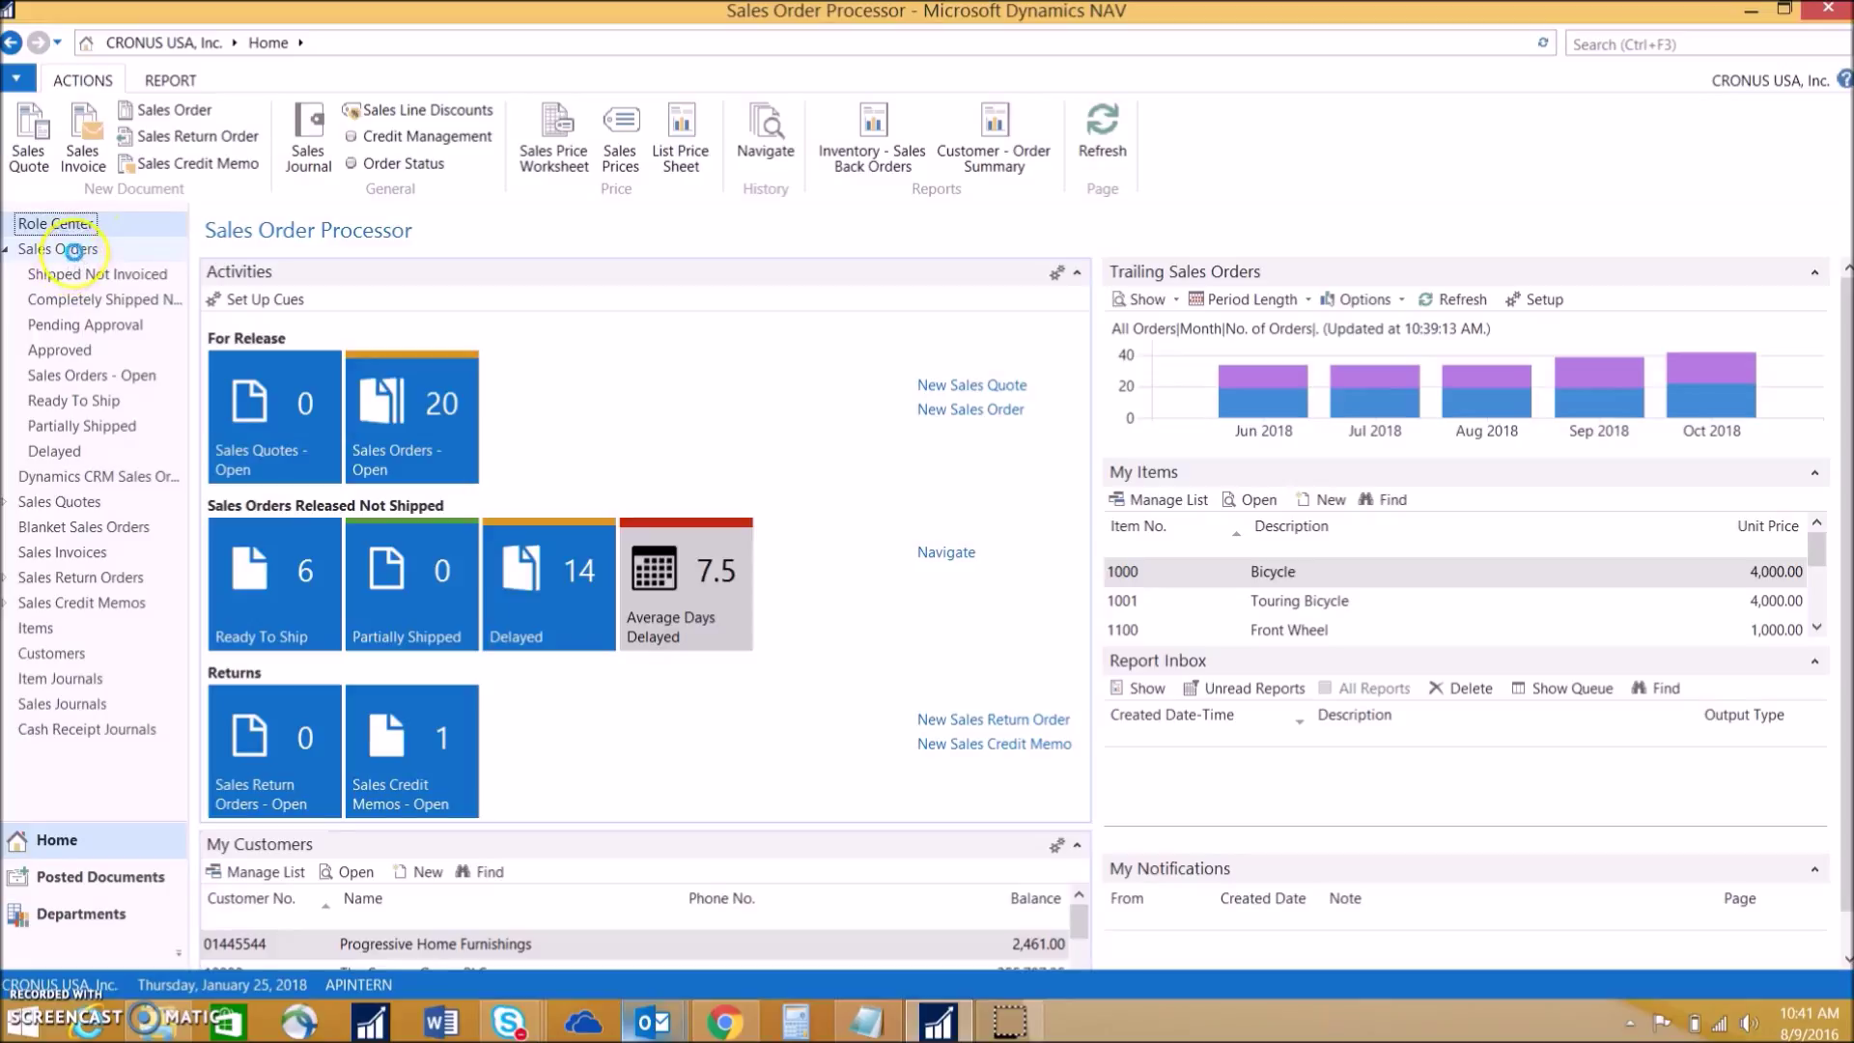
click(94, 254)
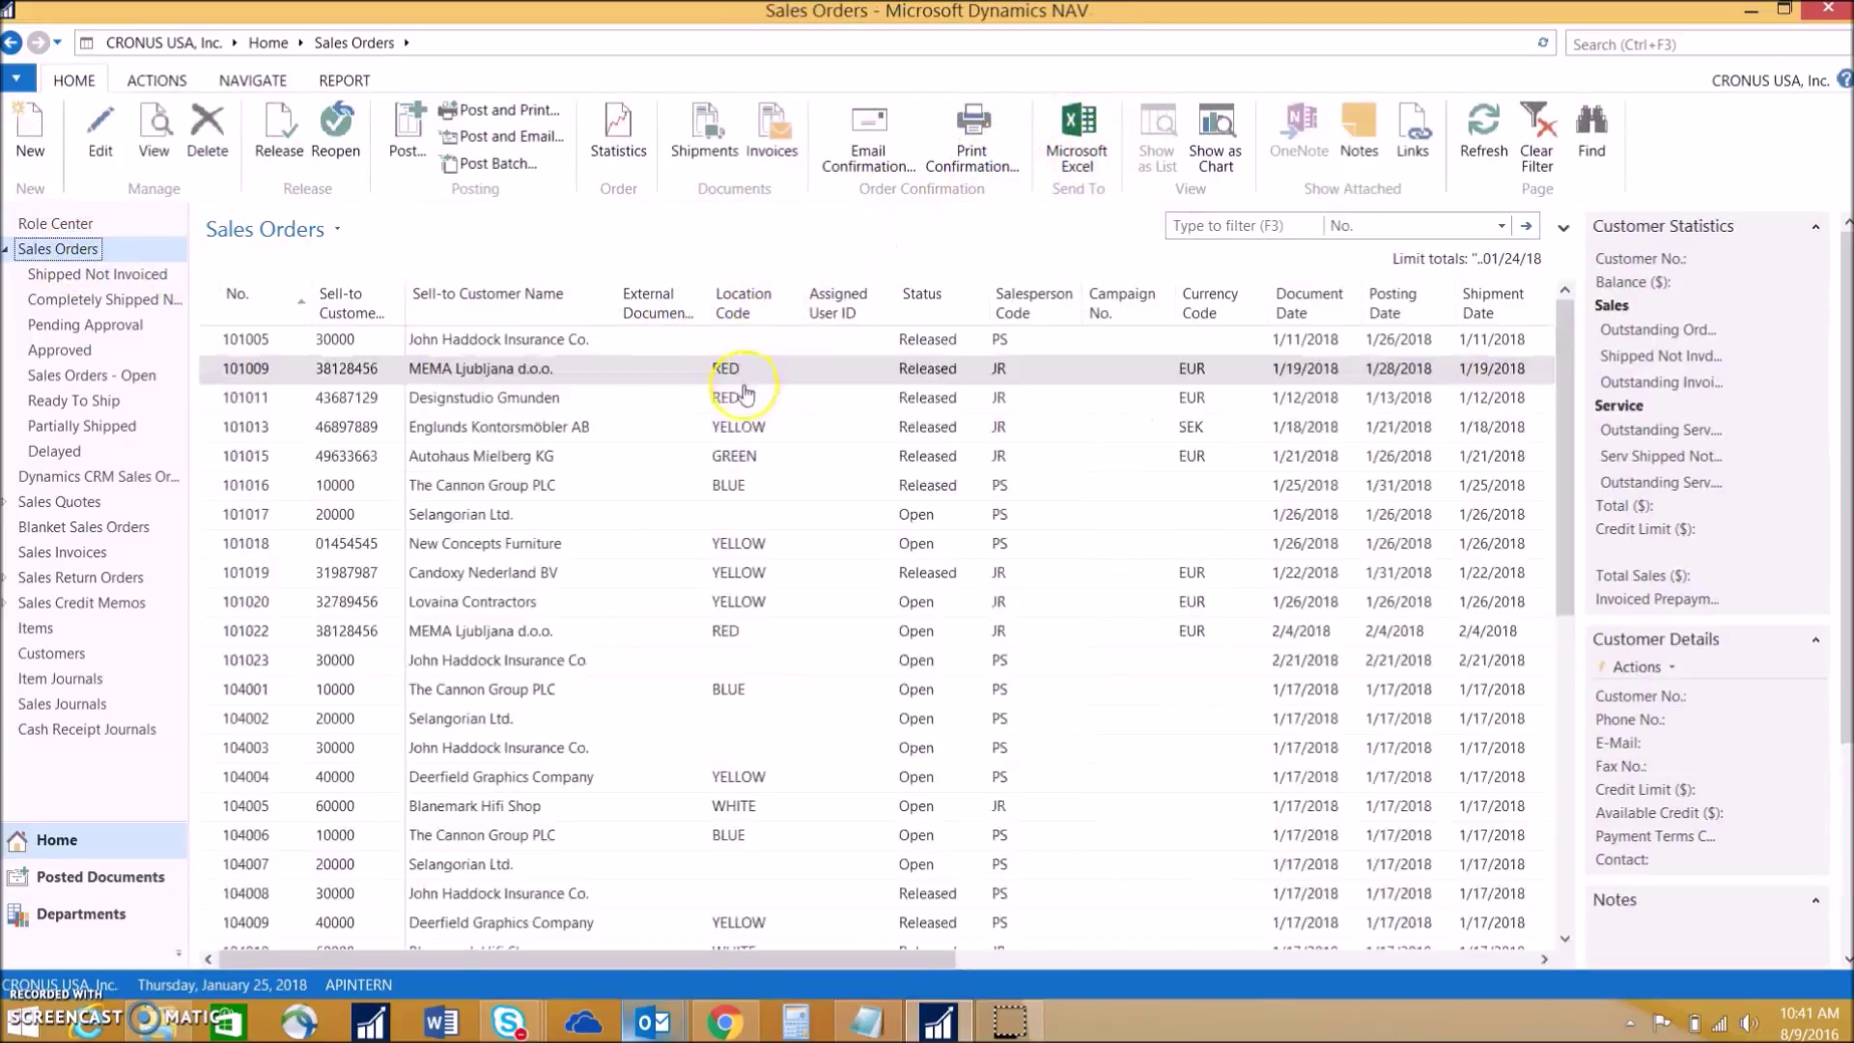
click(589, 385)
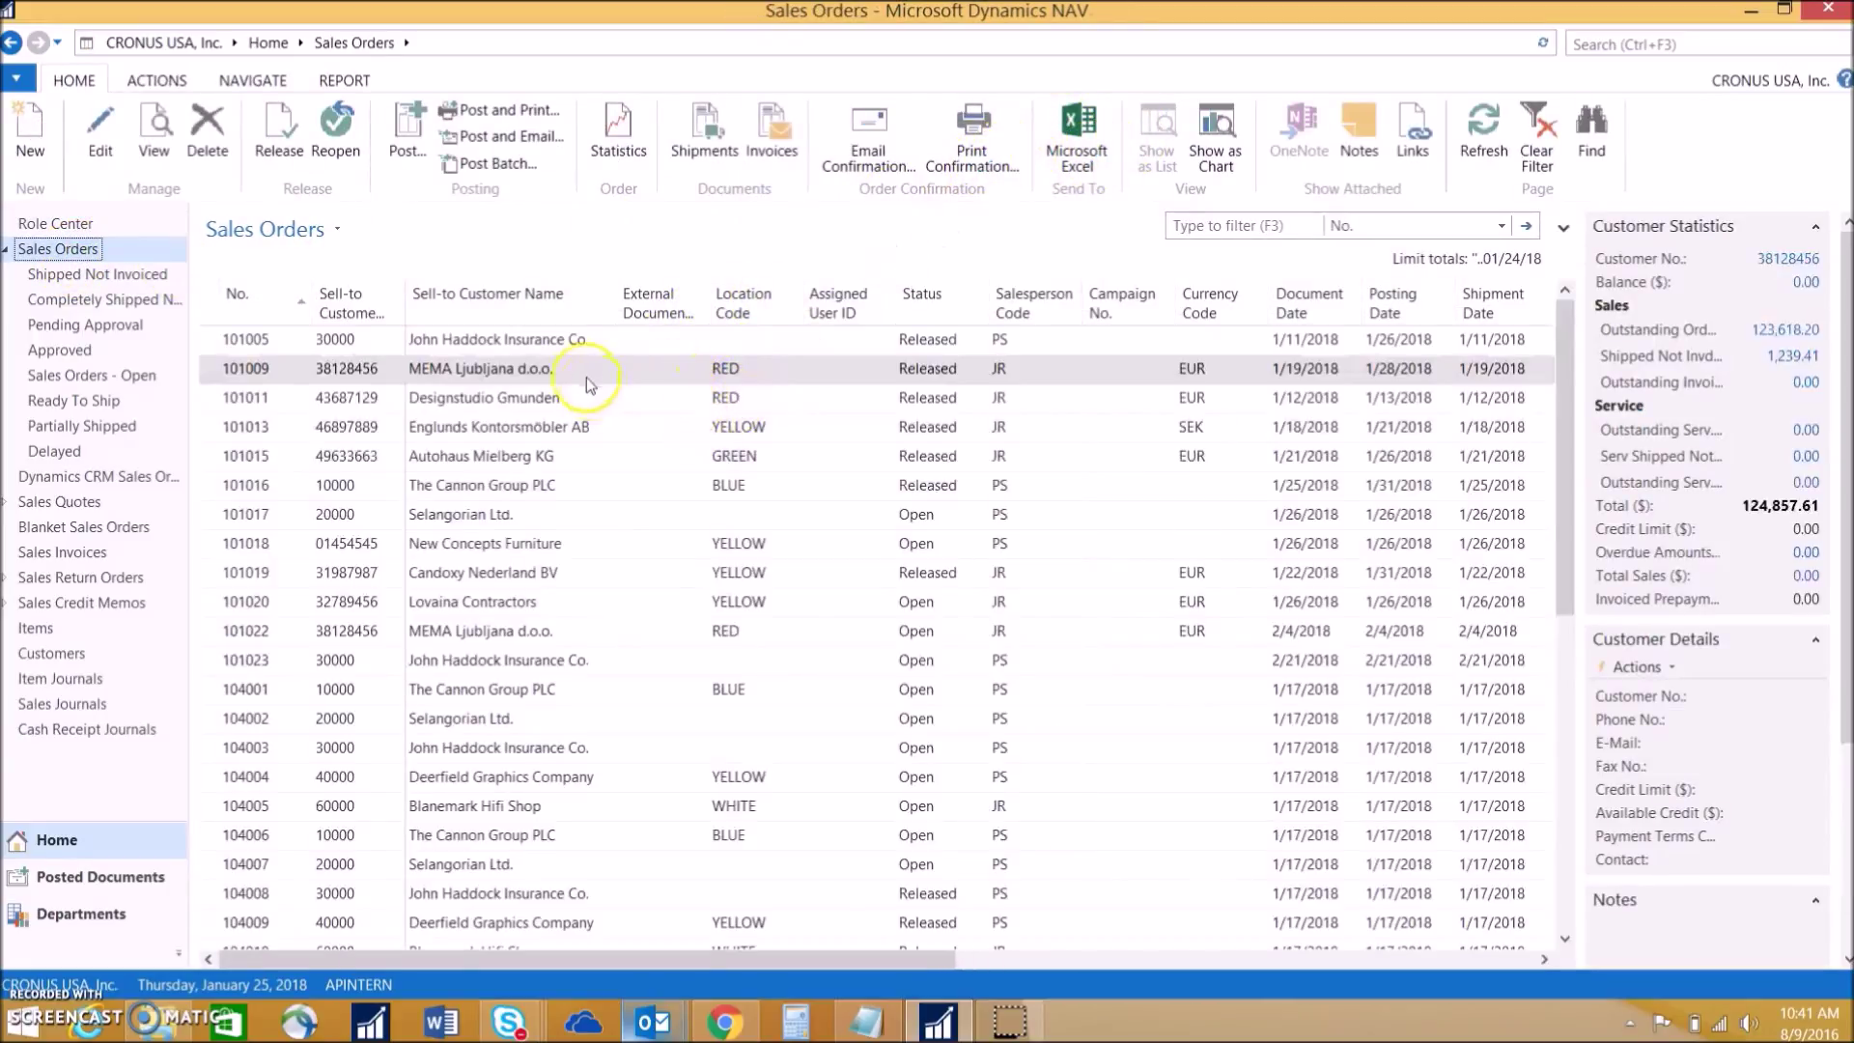
Step: Print order 101009's confirmation to PDF, review it in Adobe Reader, close it, and launch Word
click(973, 143)
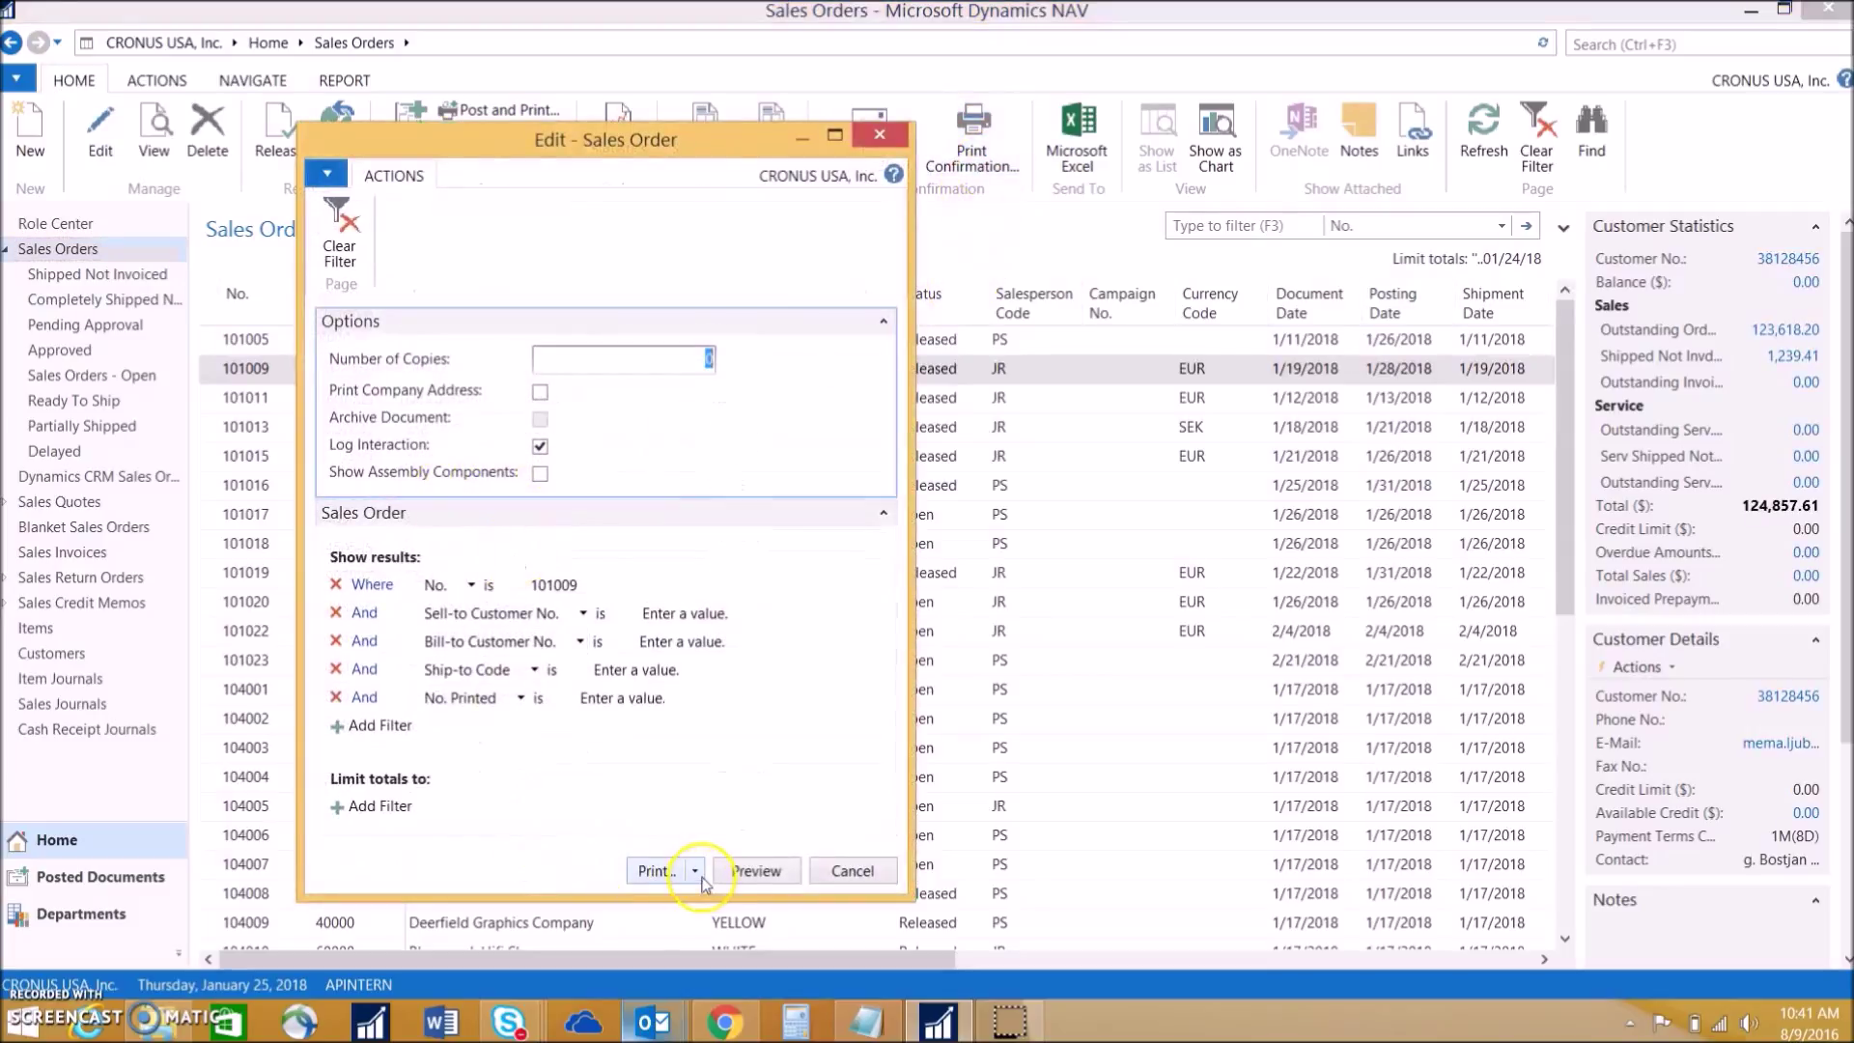
click(691, 871)
click(684, 897)
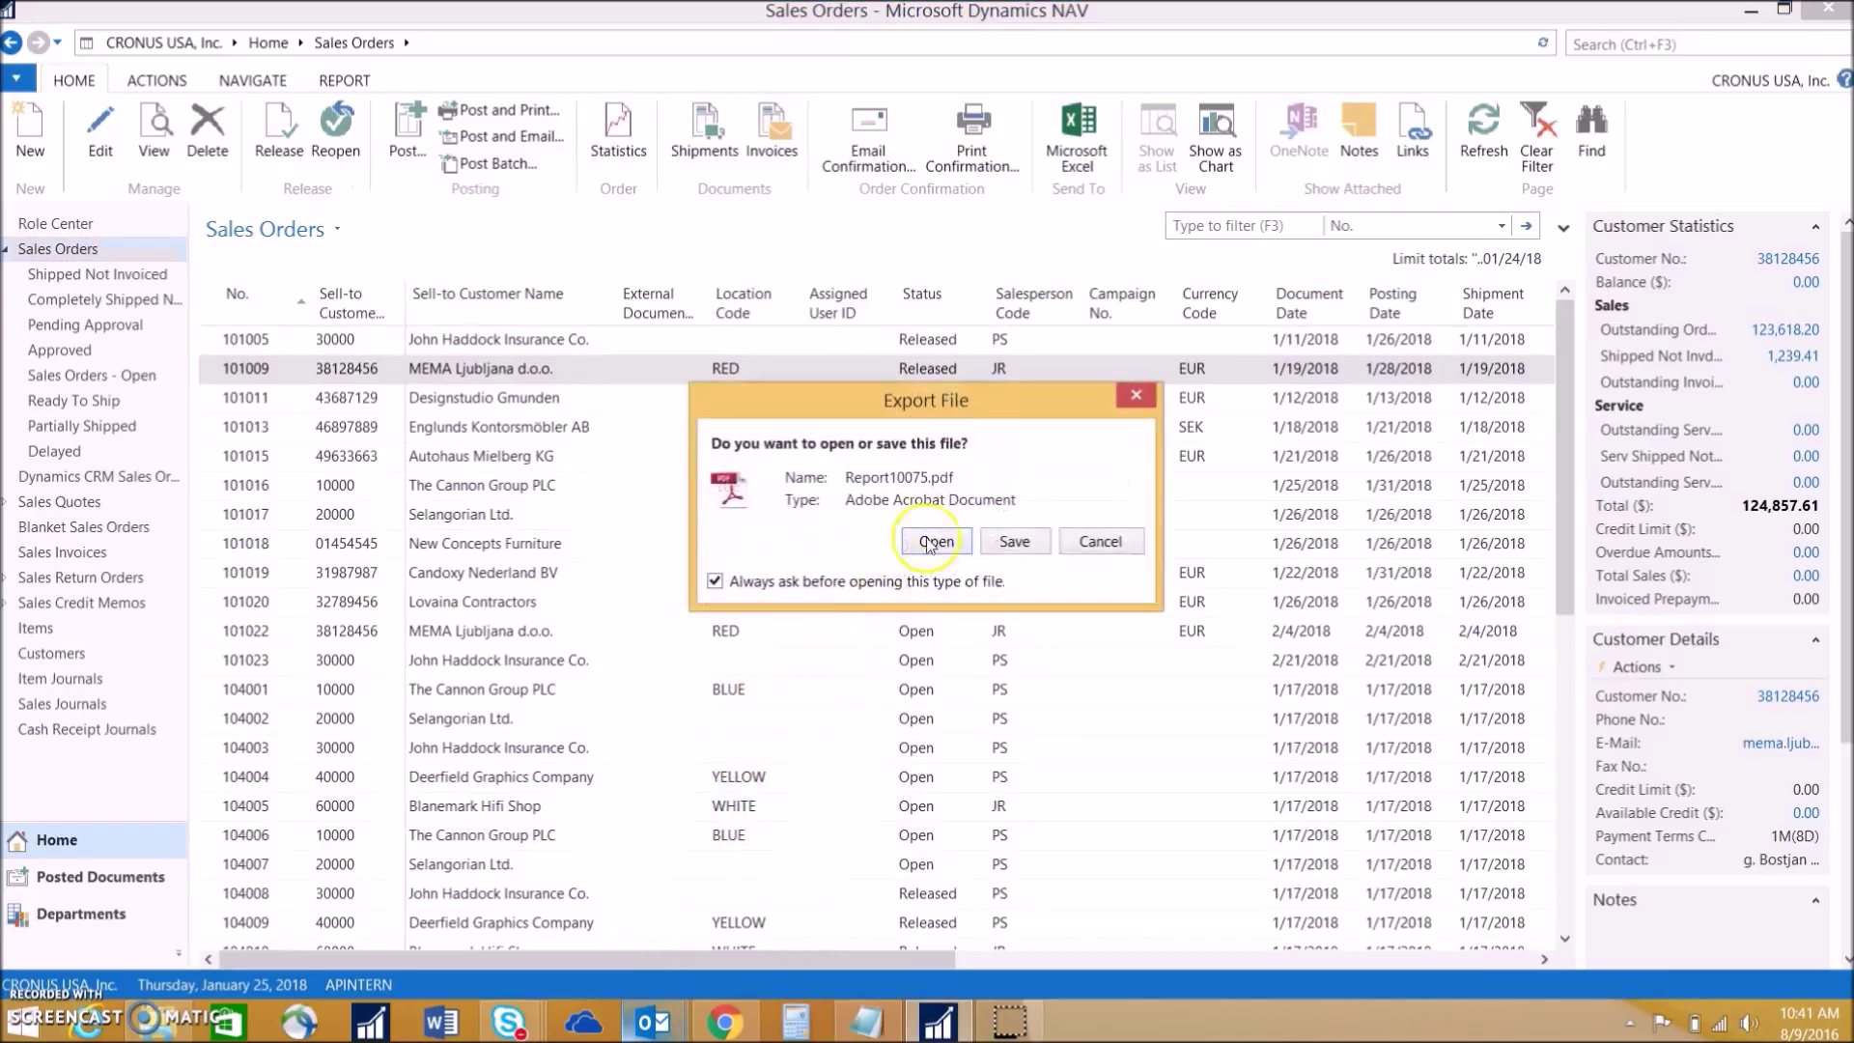
click(940, 549)
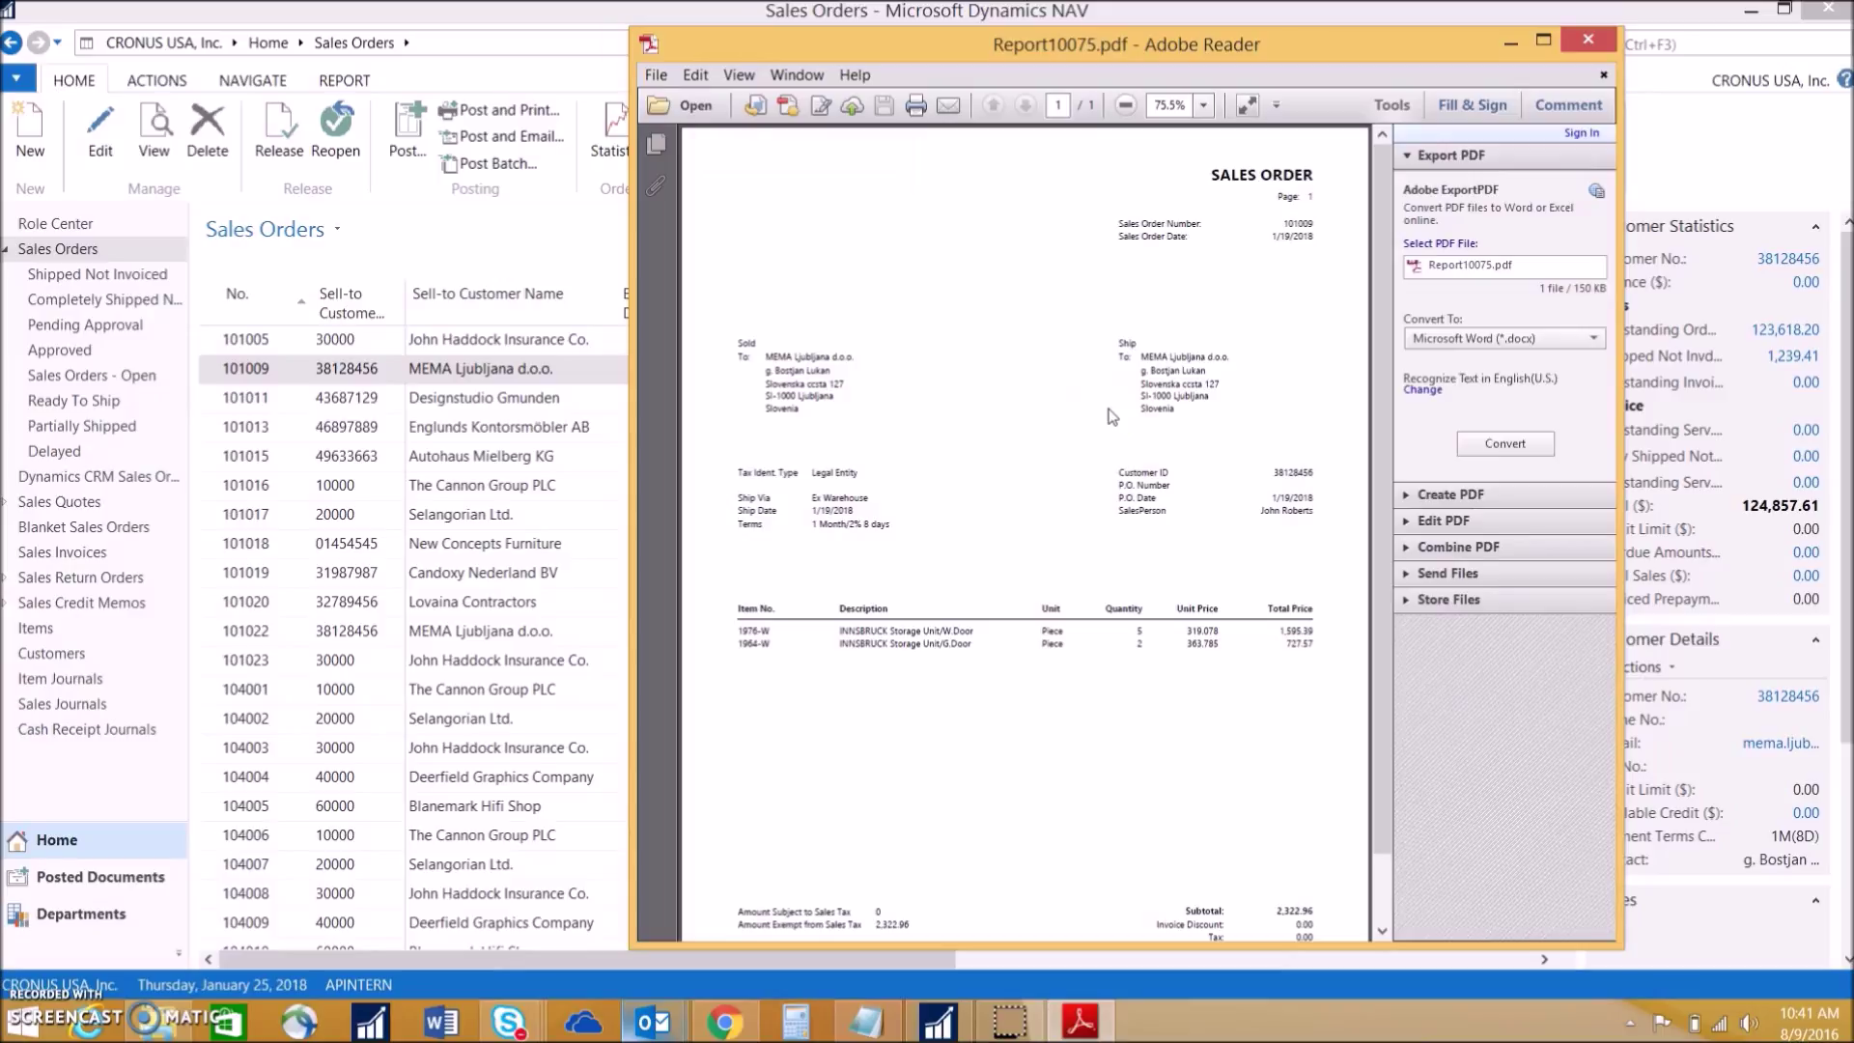
click(1599, 48)
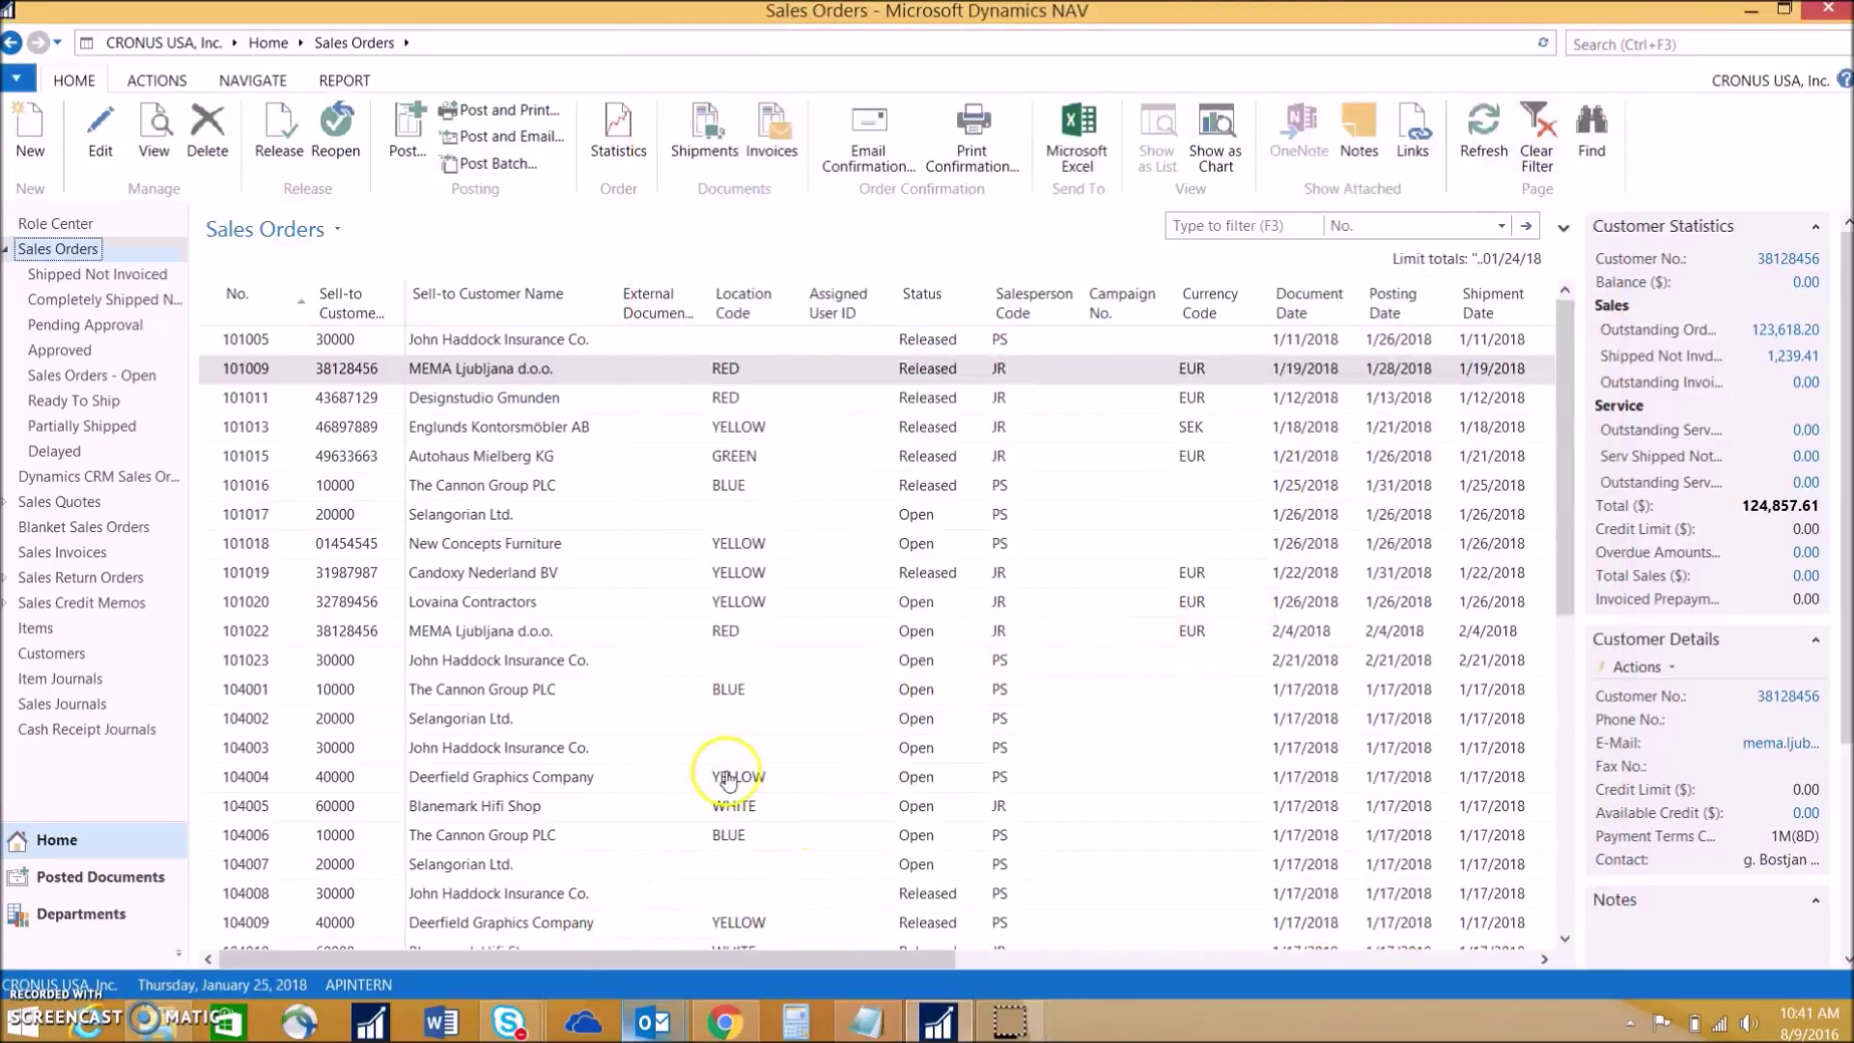
click(440, 1021)
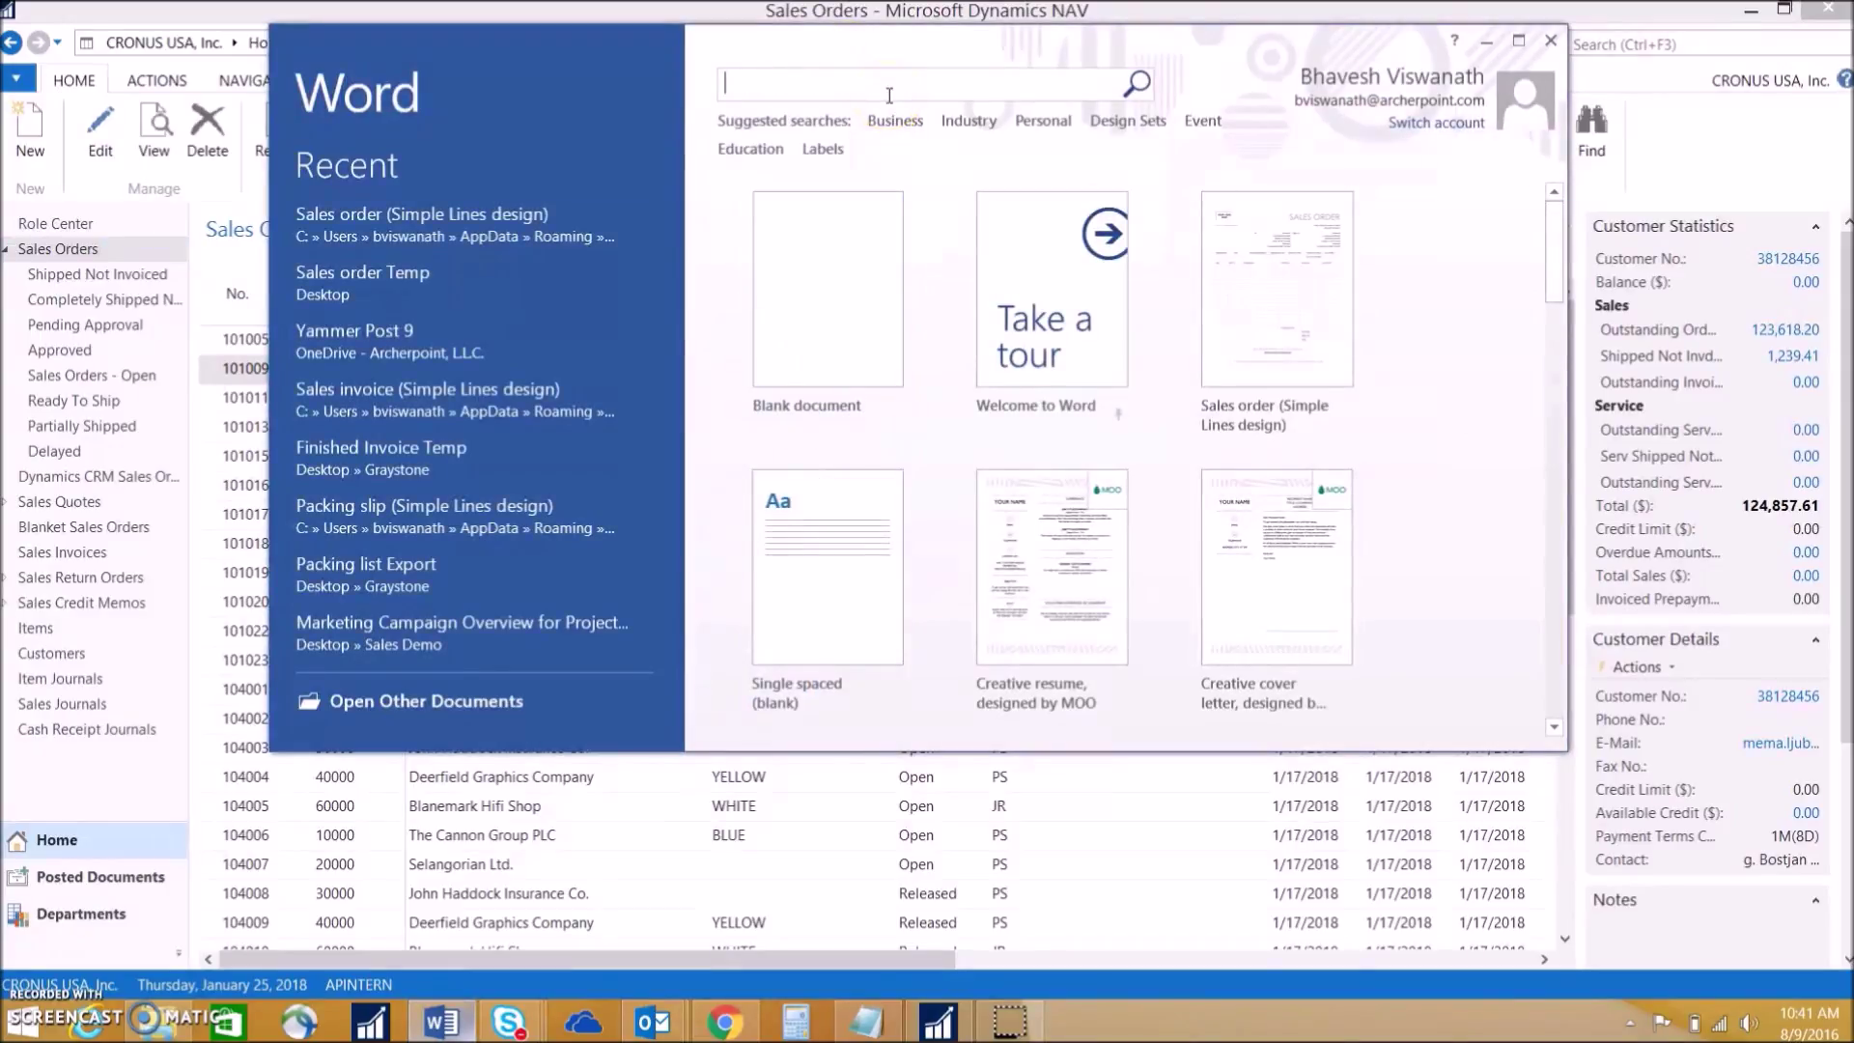
text(Sa)
key(Return)
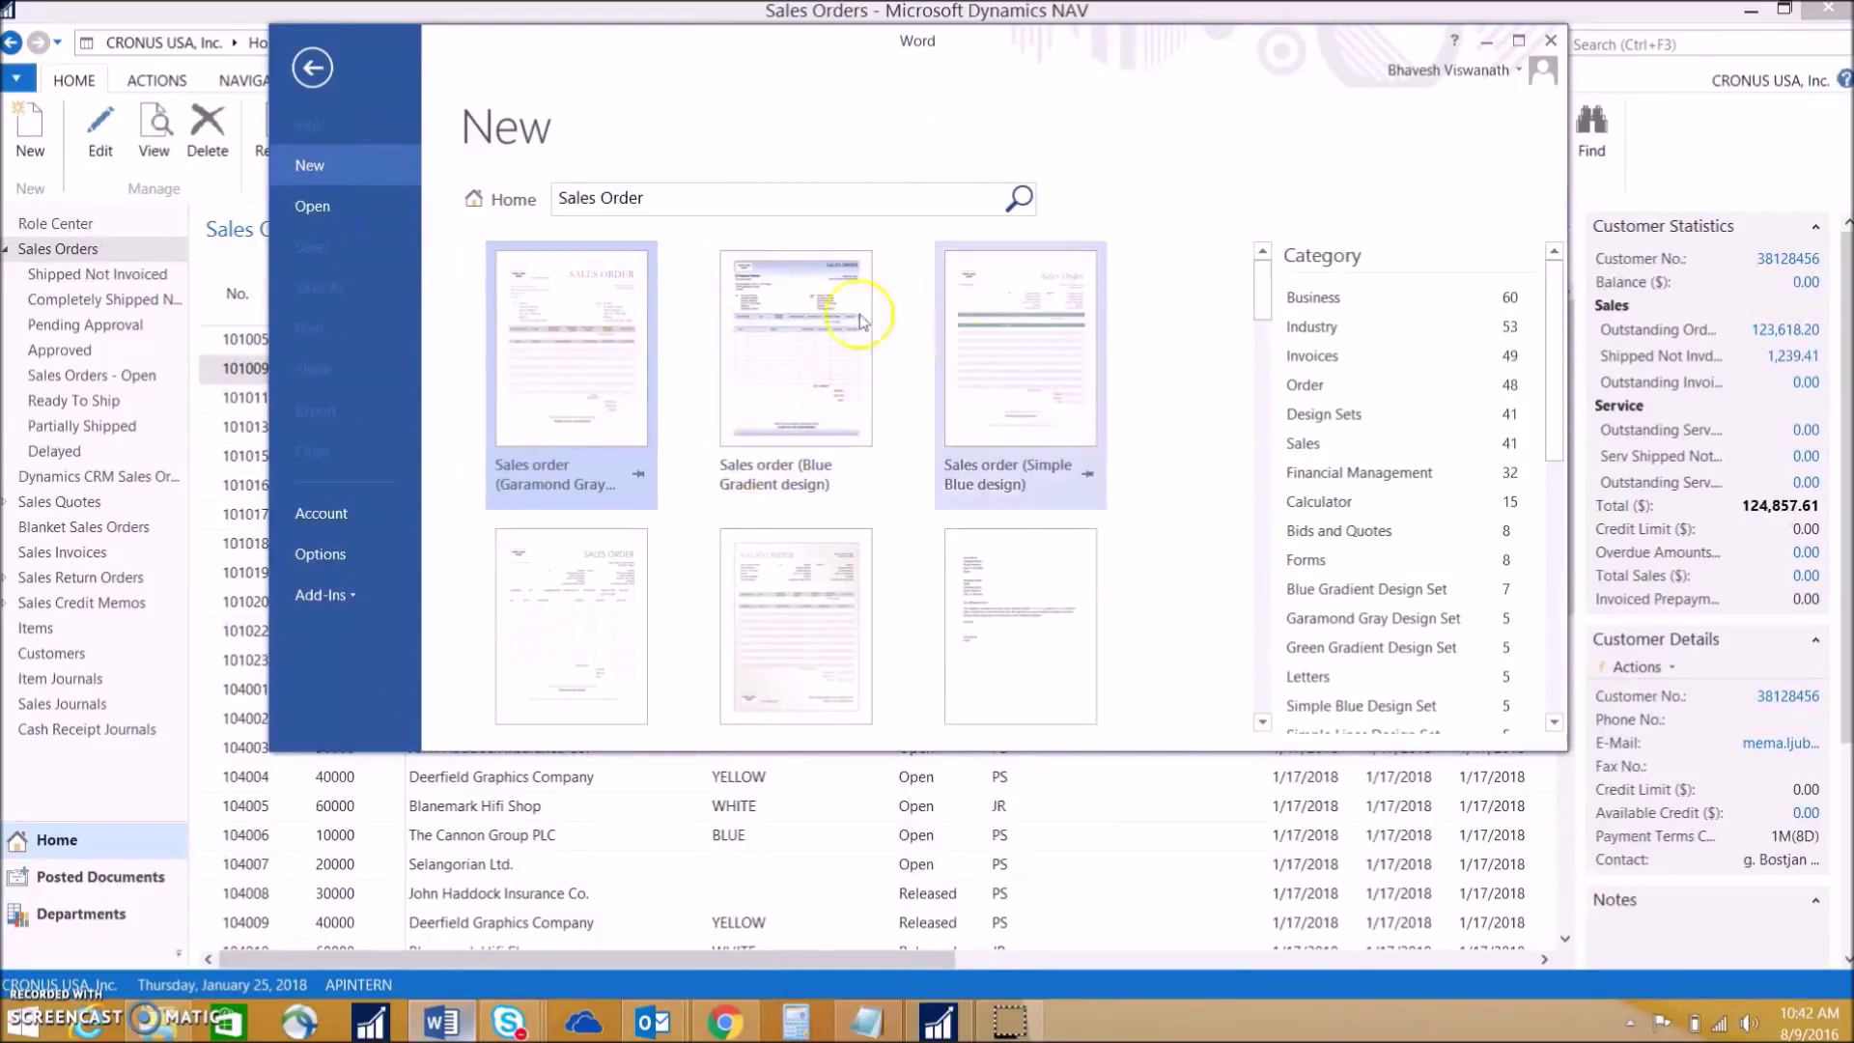
click(587, 599)
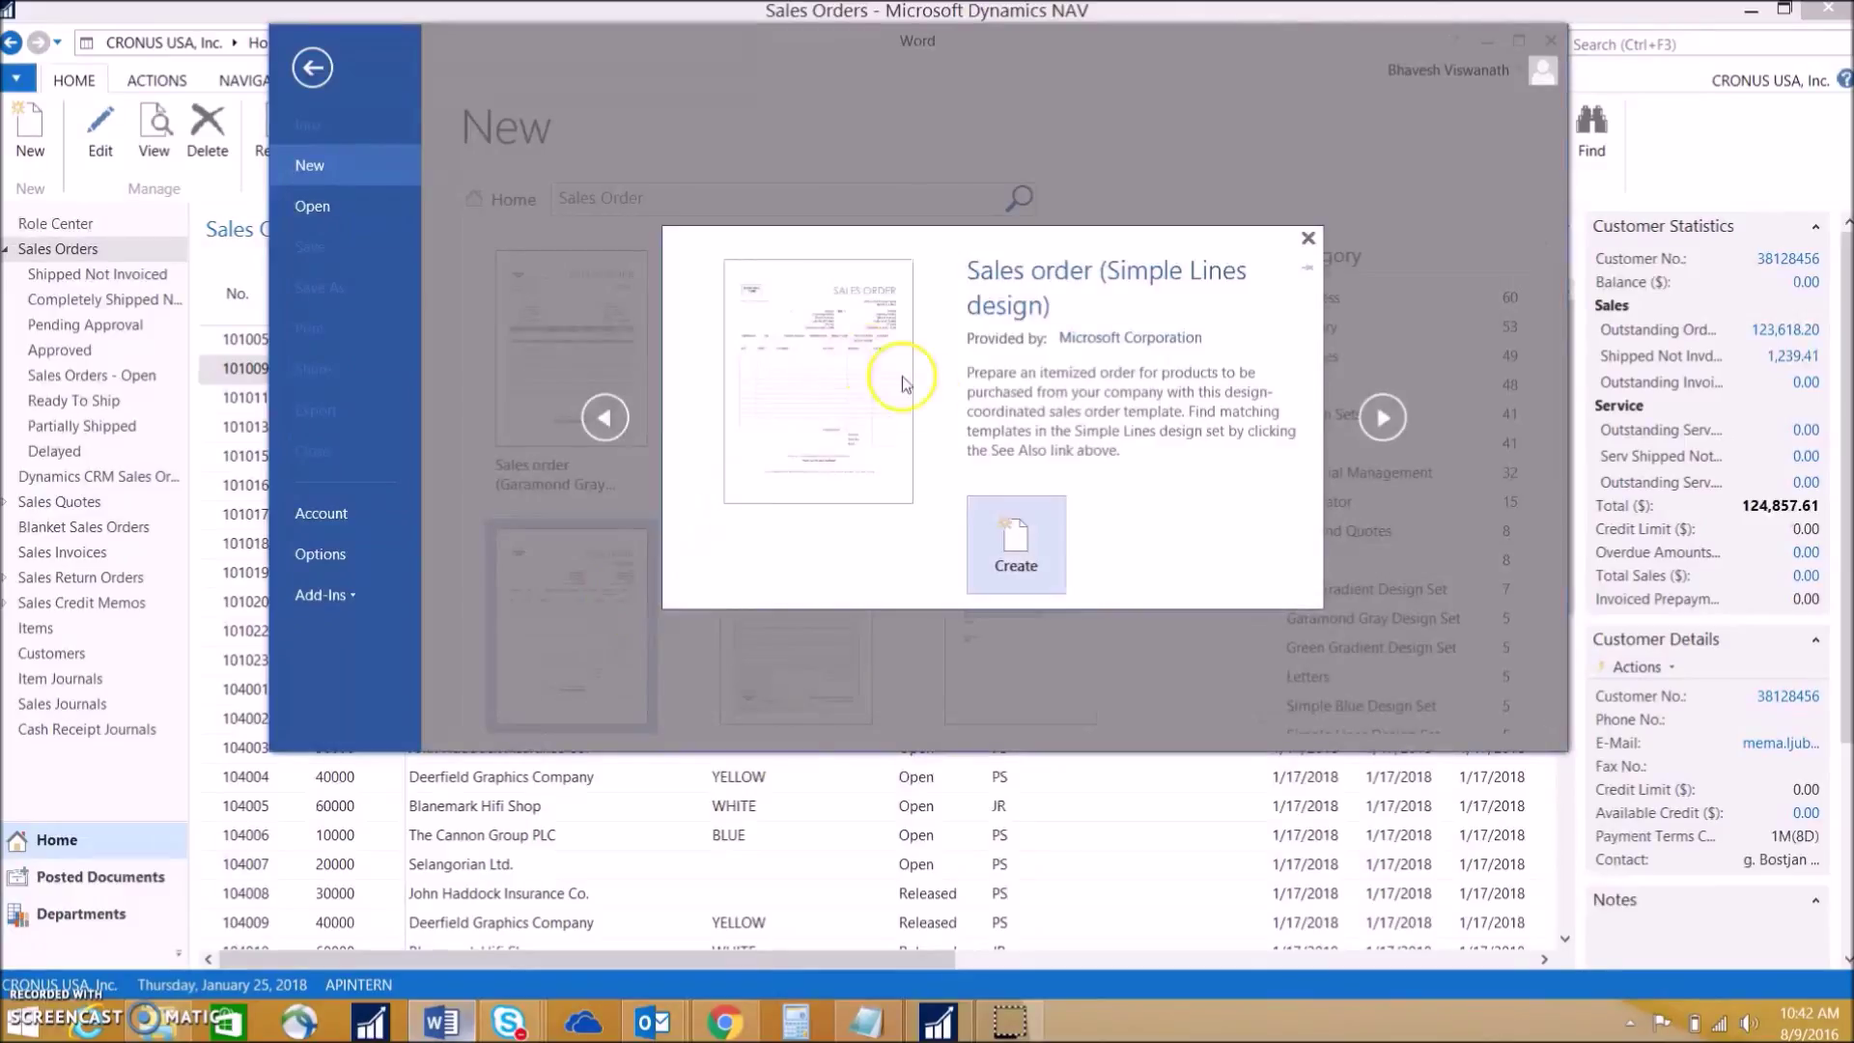
click(1015, 540)
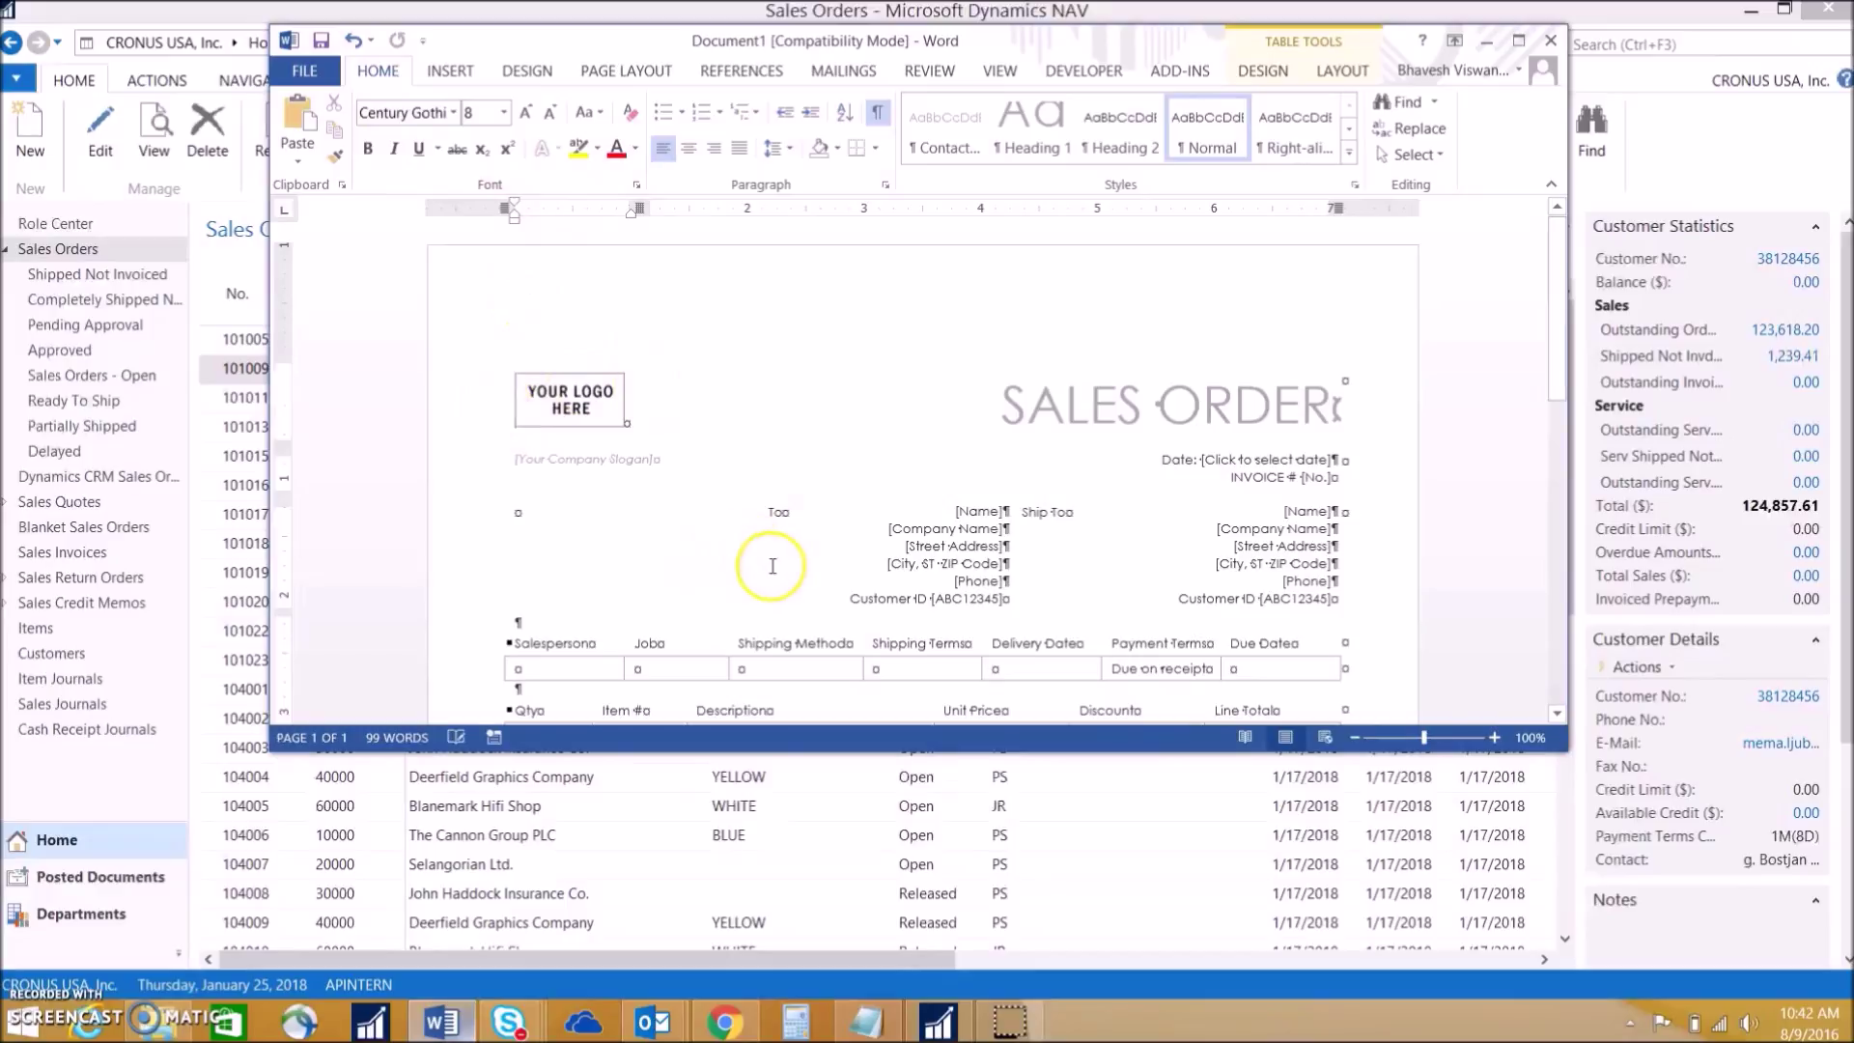
scroll(1062, 483, down, 15)
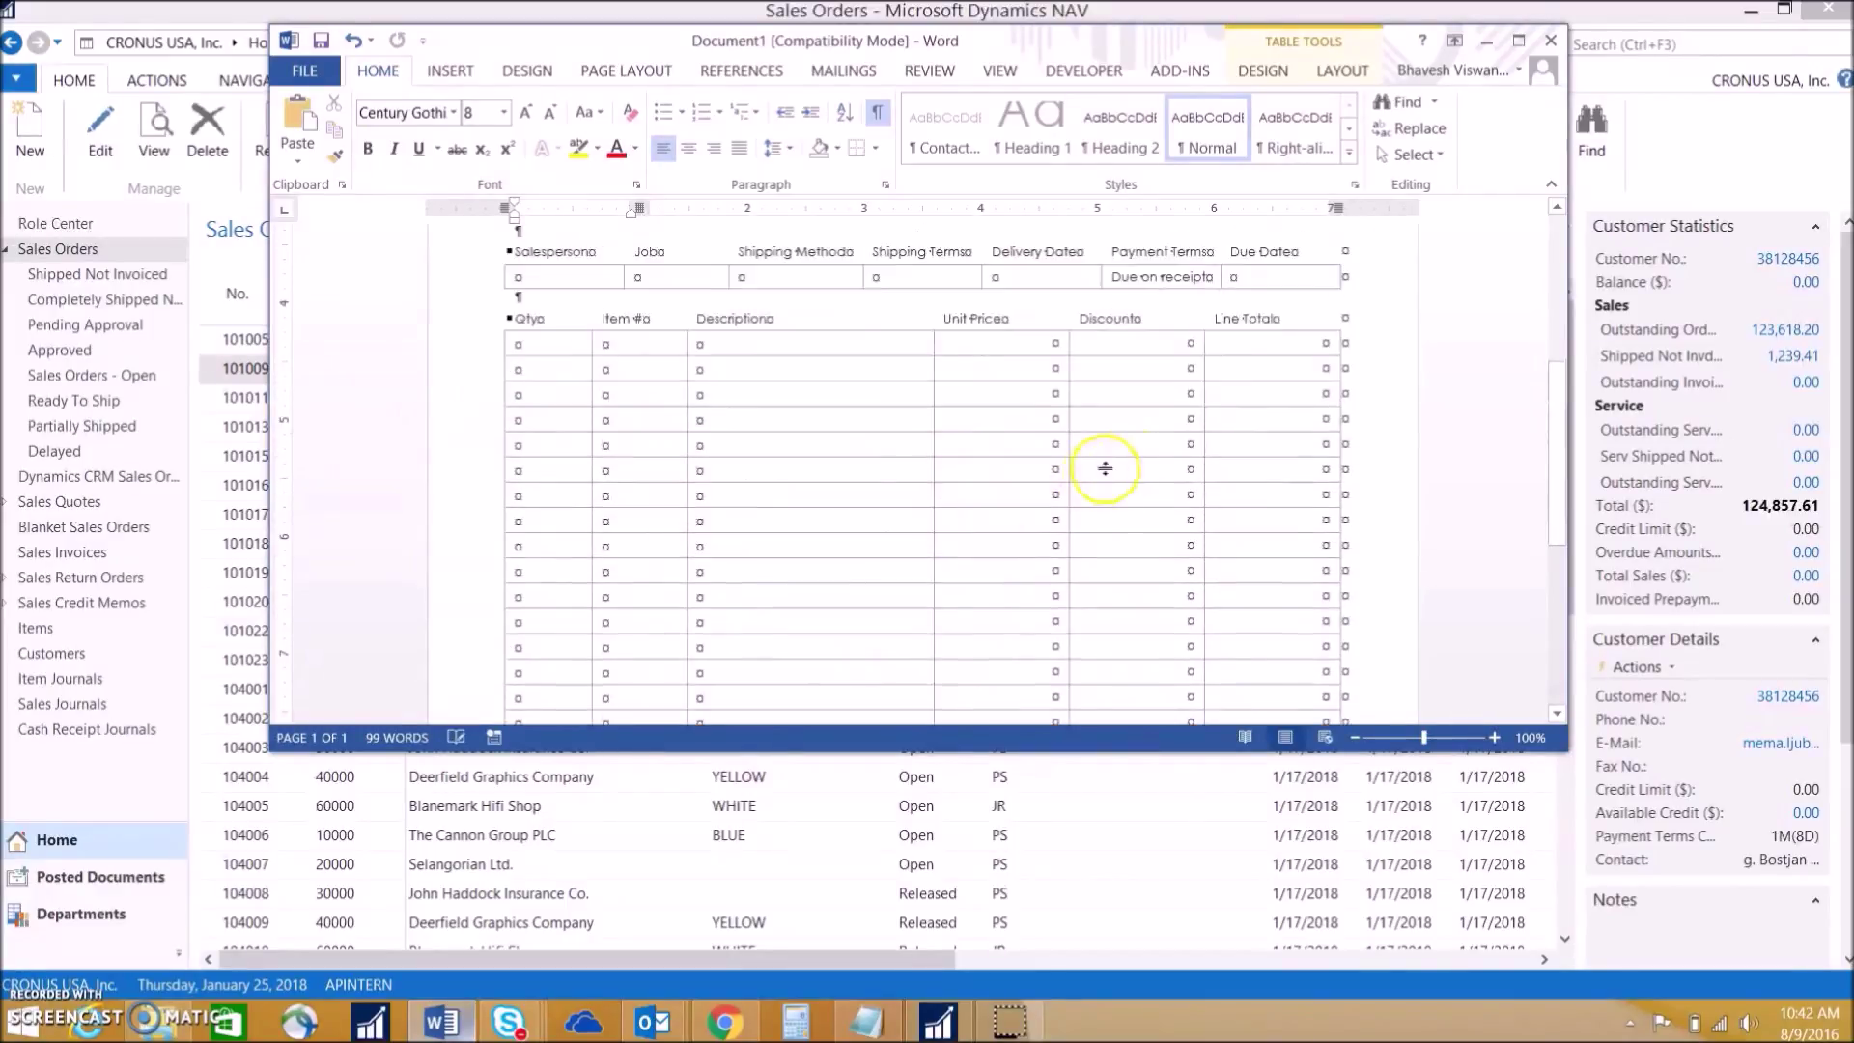
click(1548, 46)
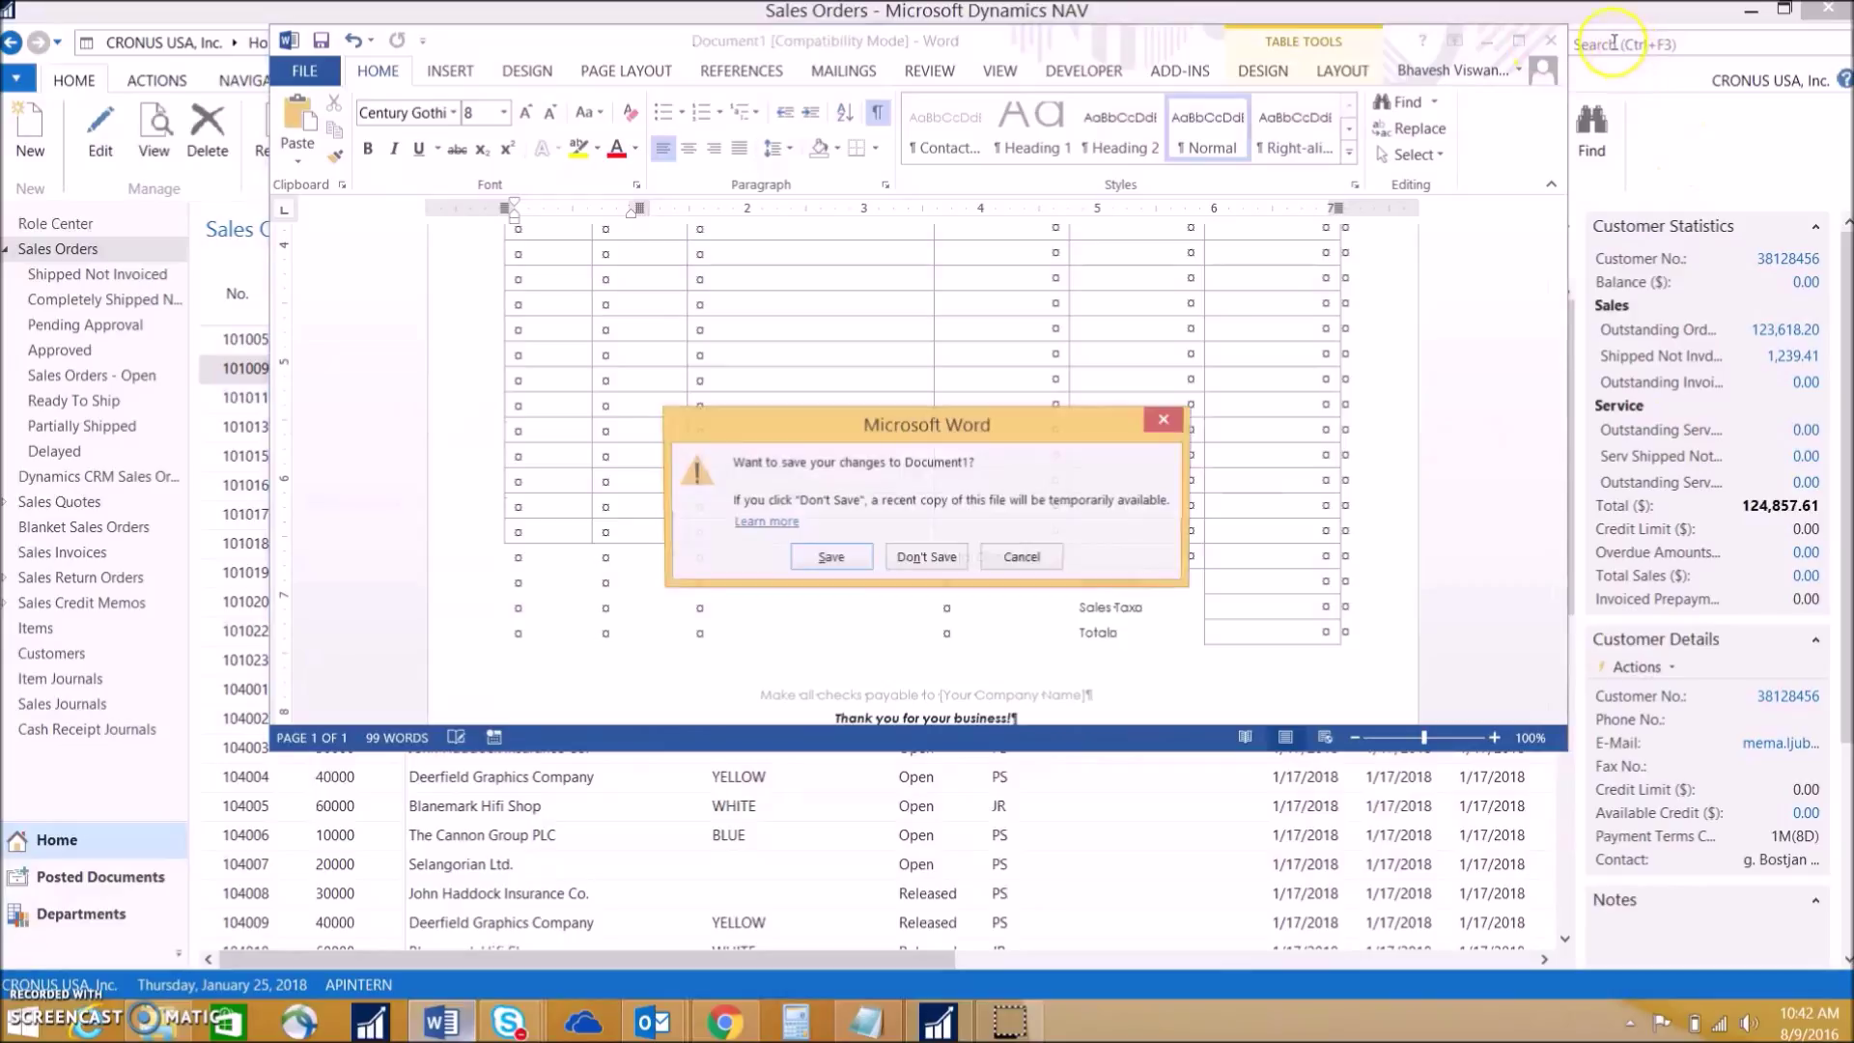
click(943, 556)
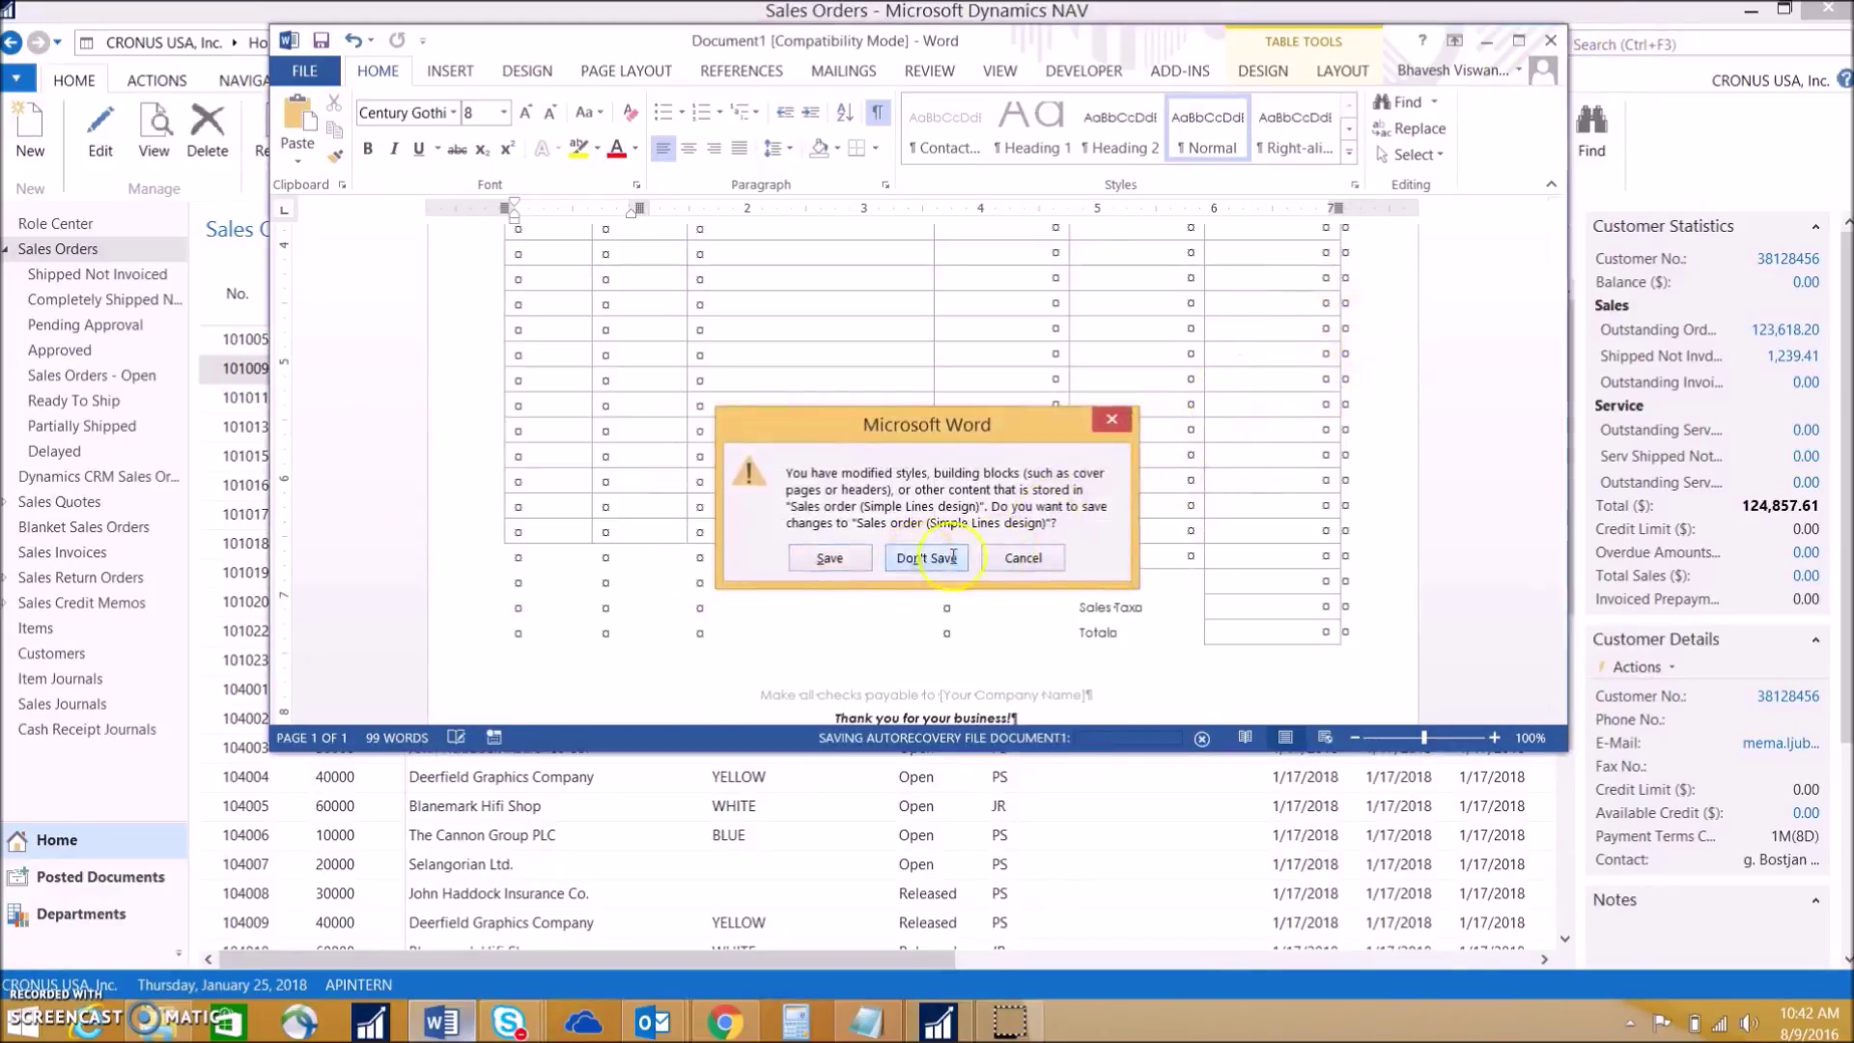
Step: Close Word without saving and search for the Report Layout Selection page
click(951, 558)
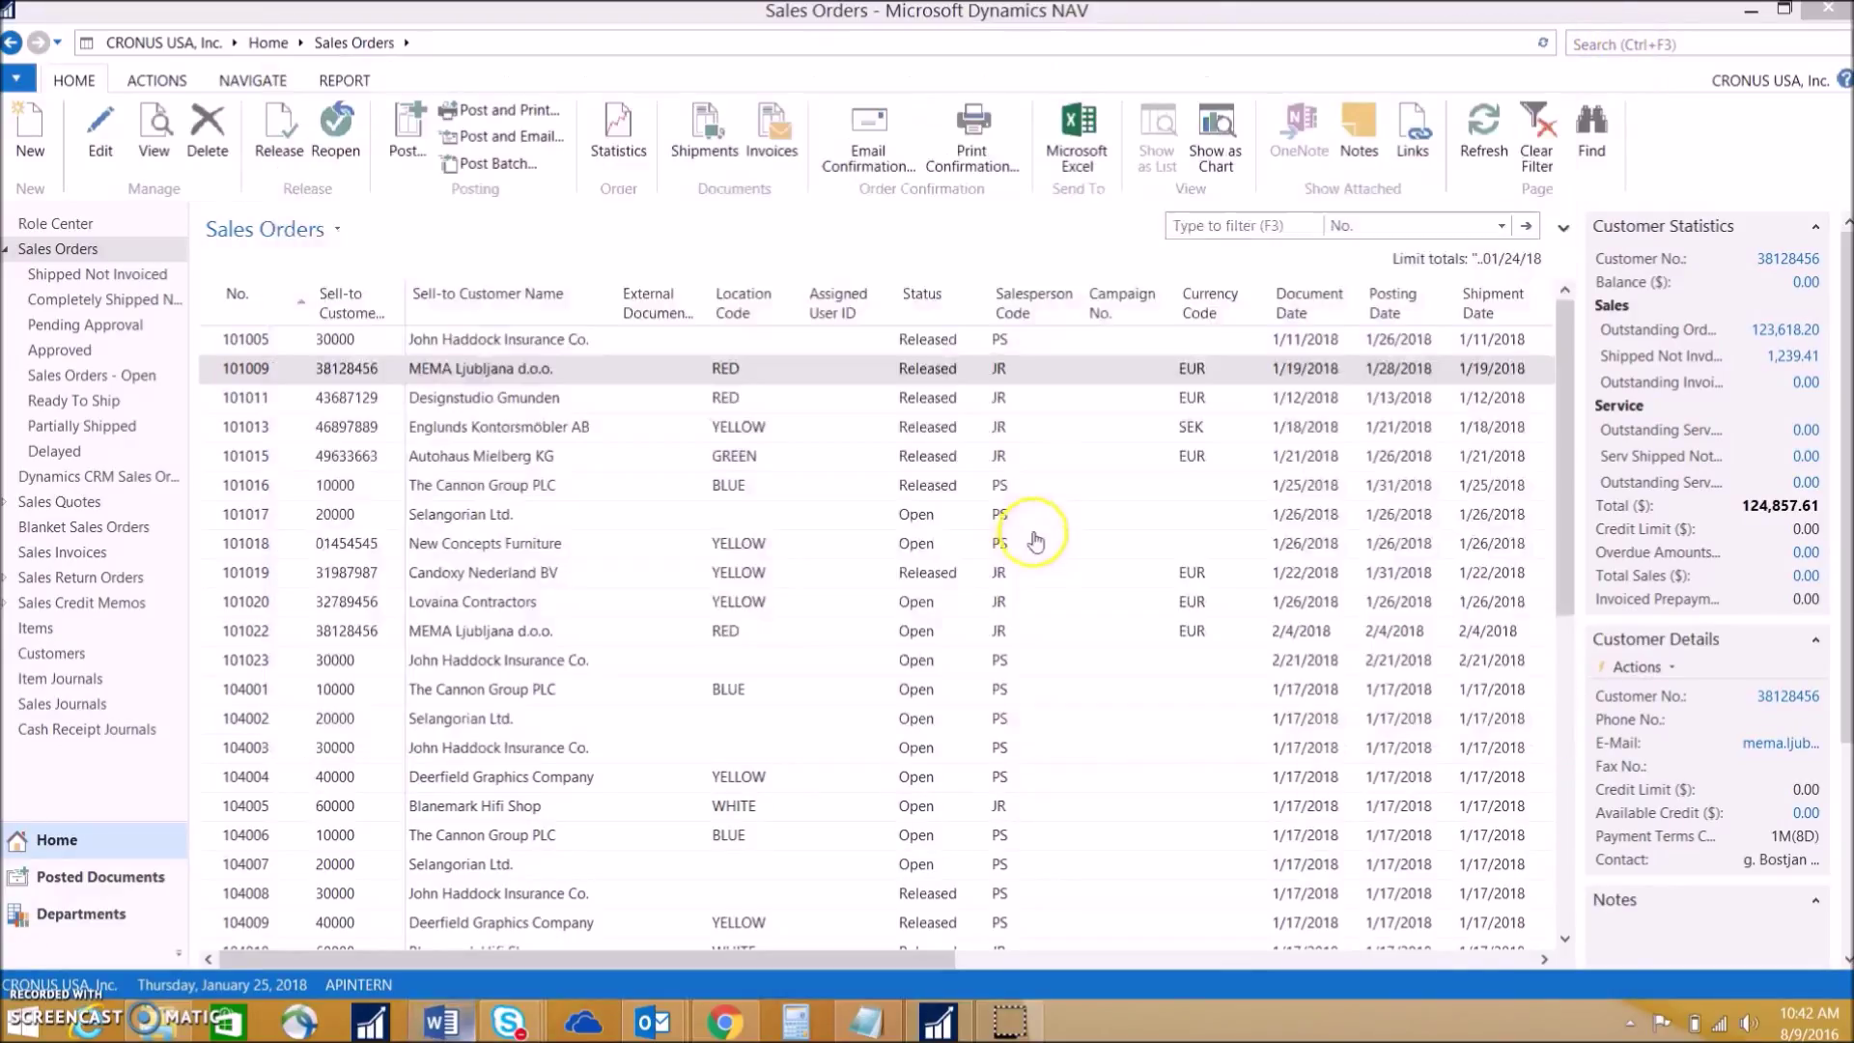
click(1662, 48)
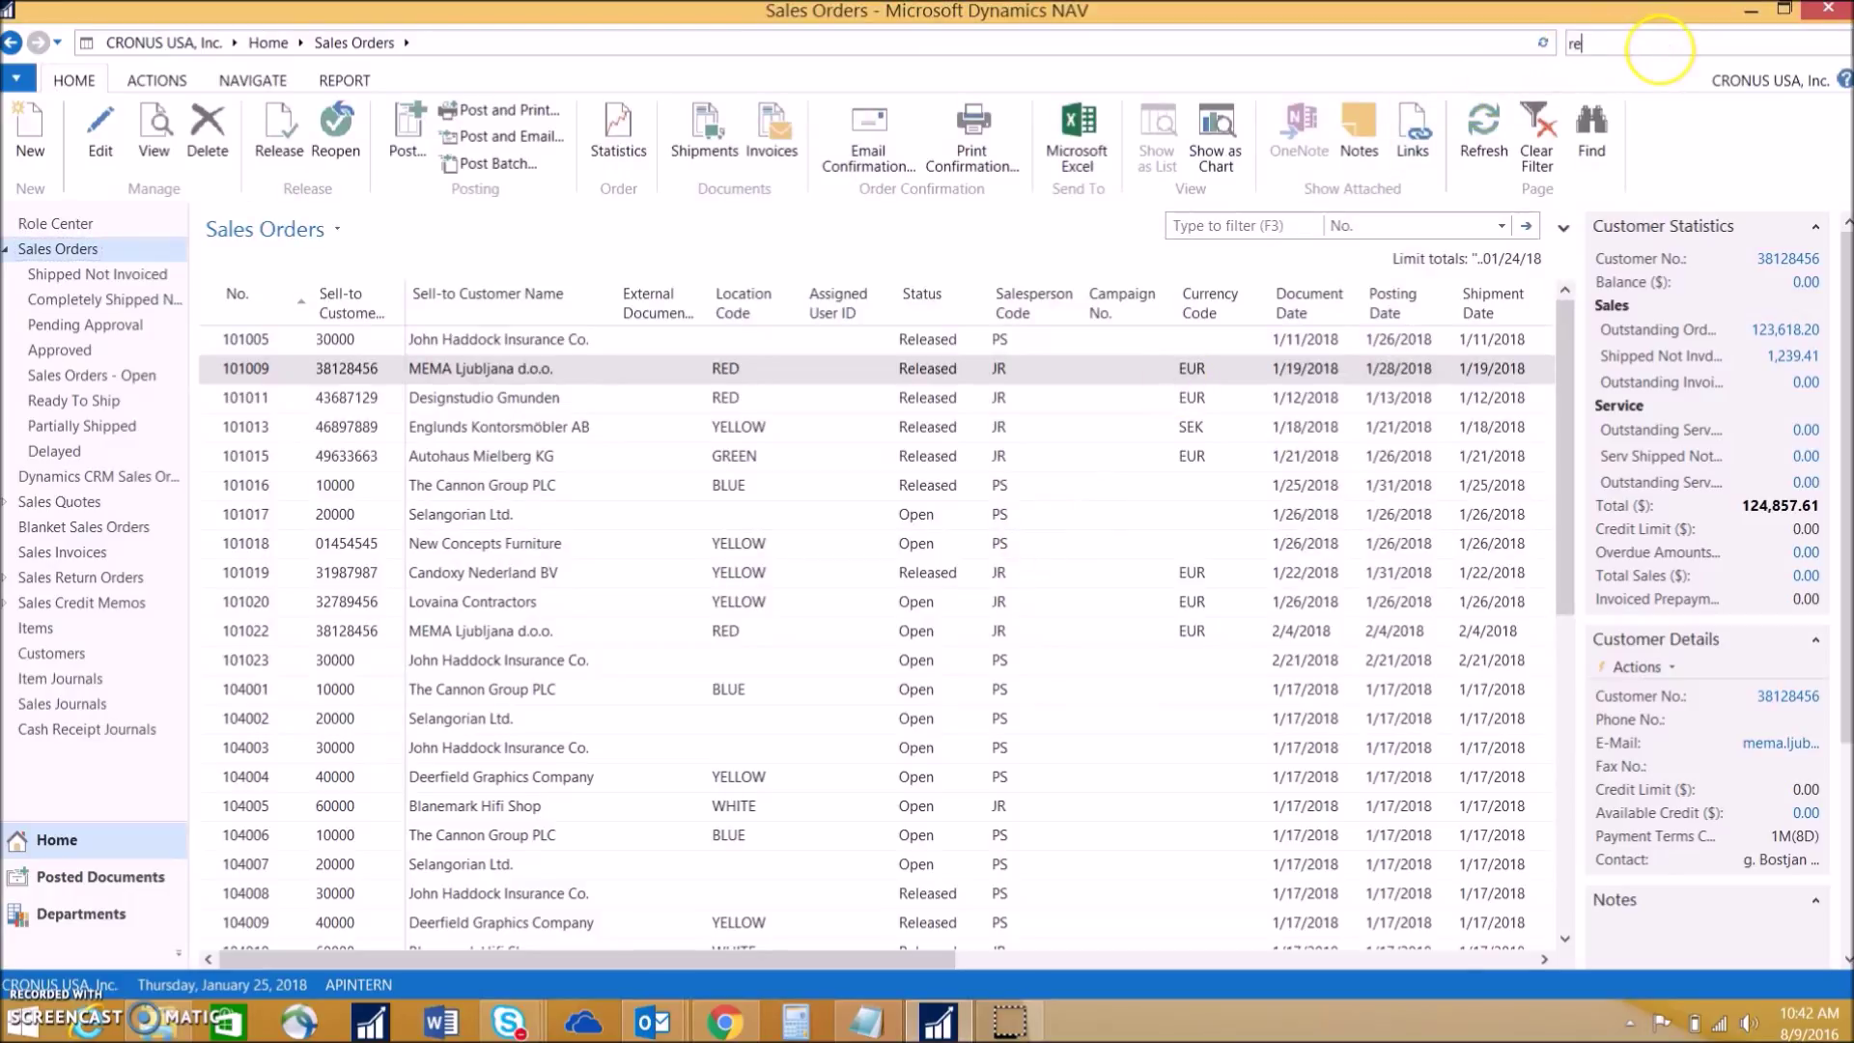
text(report lay)
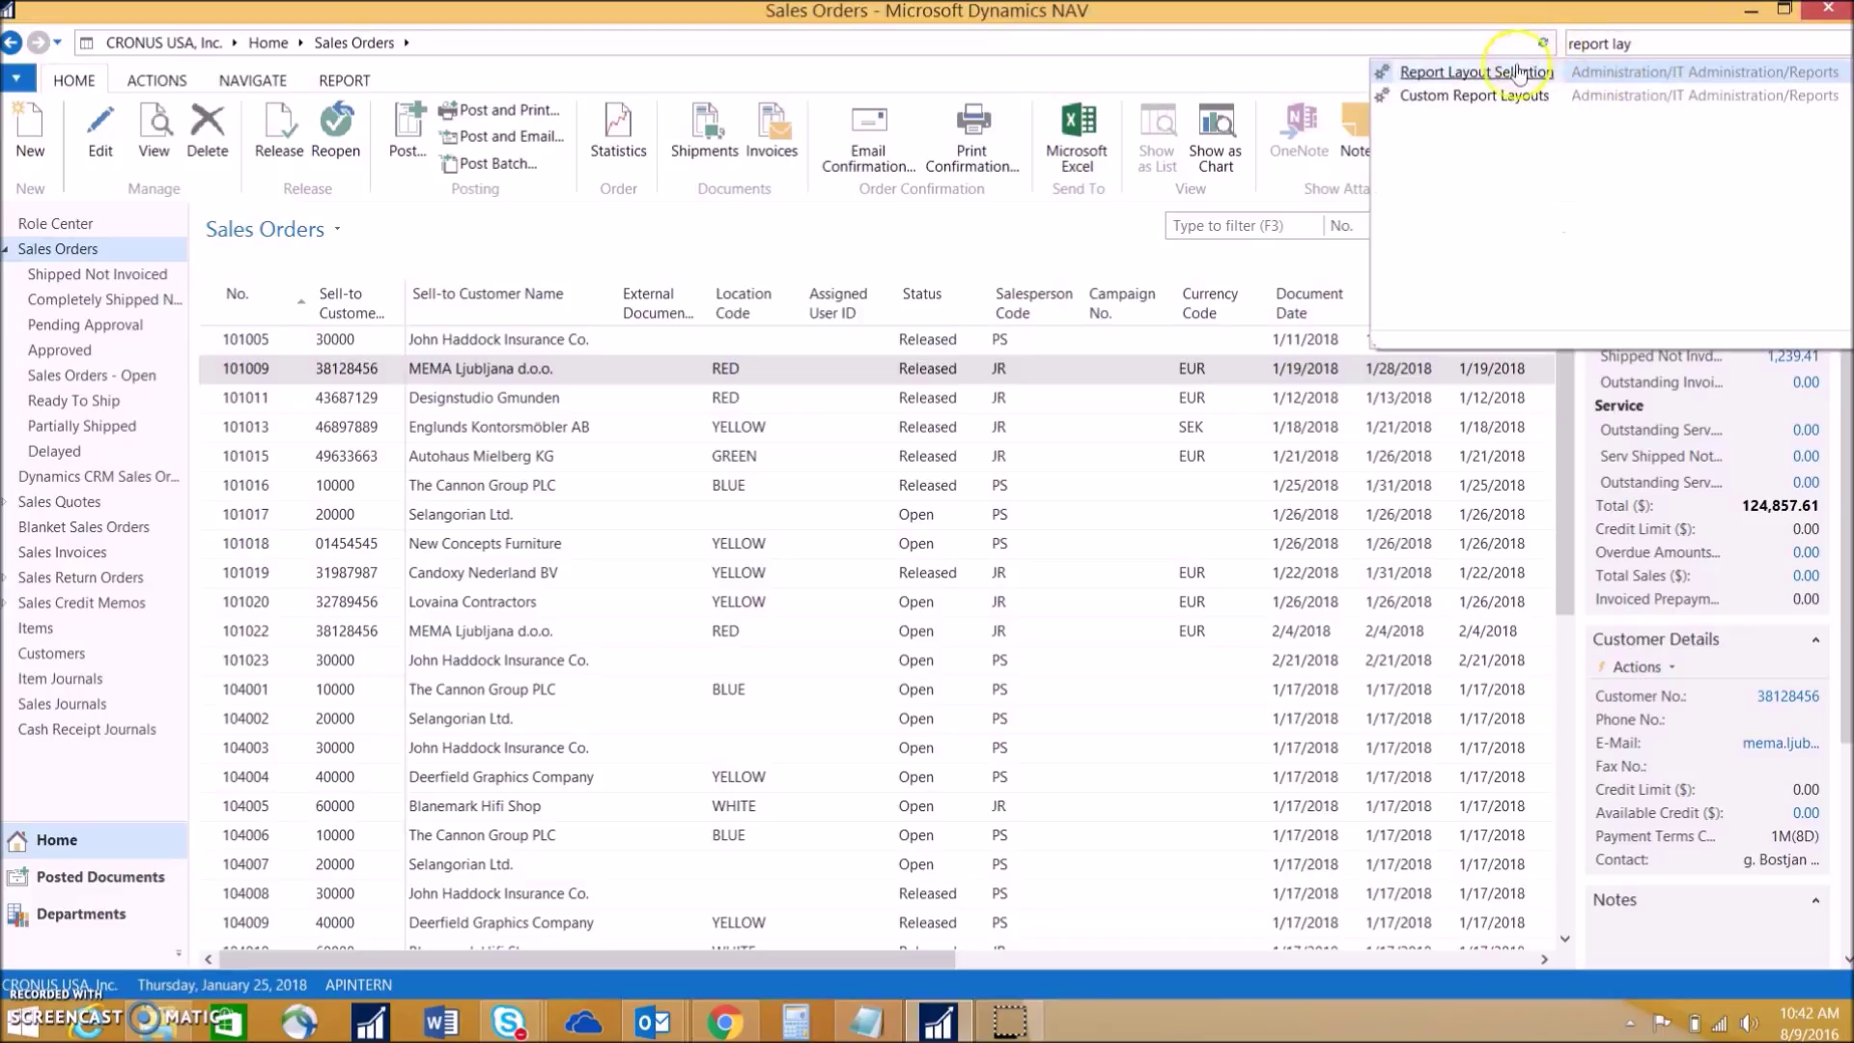
click(1448, 72)
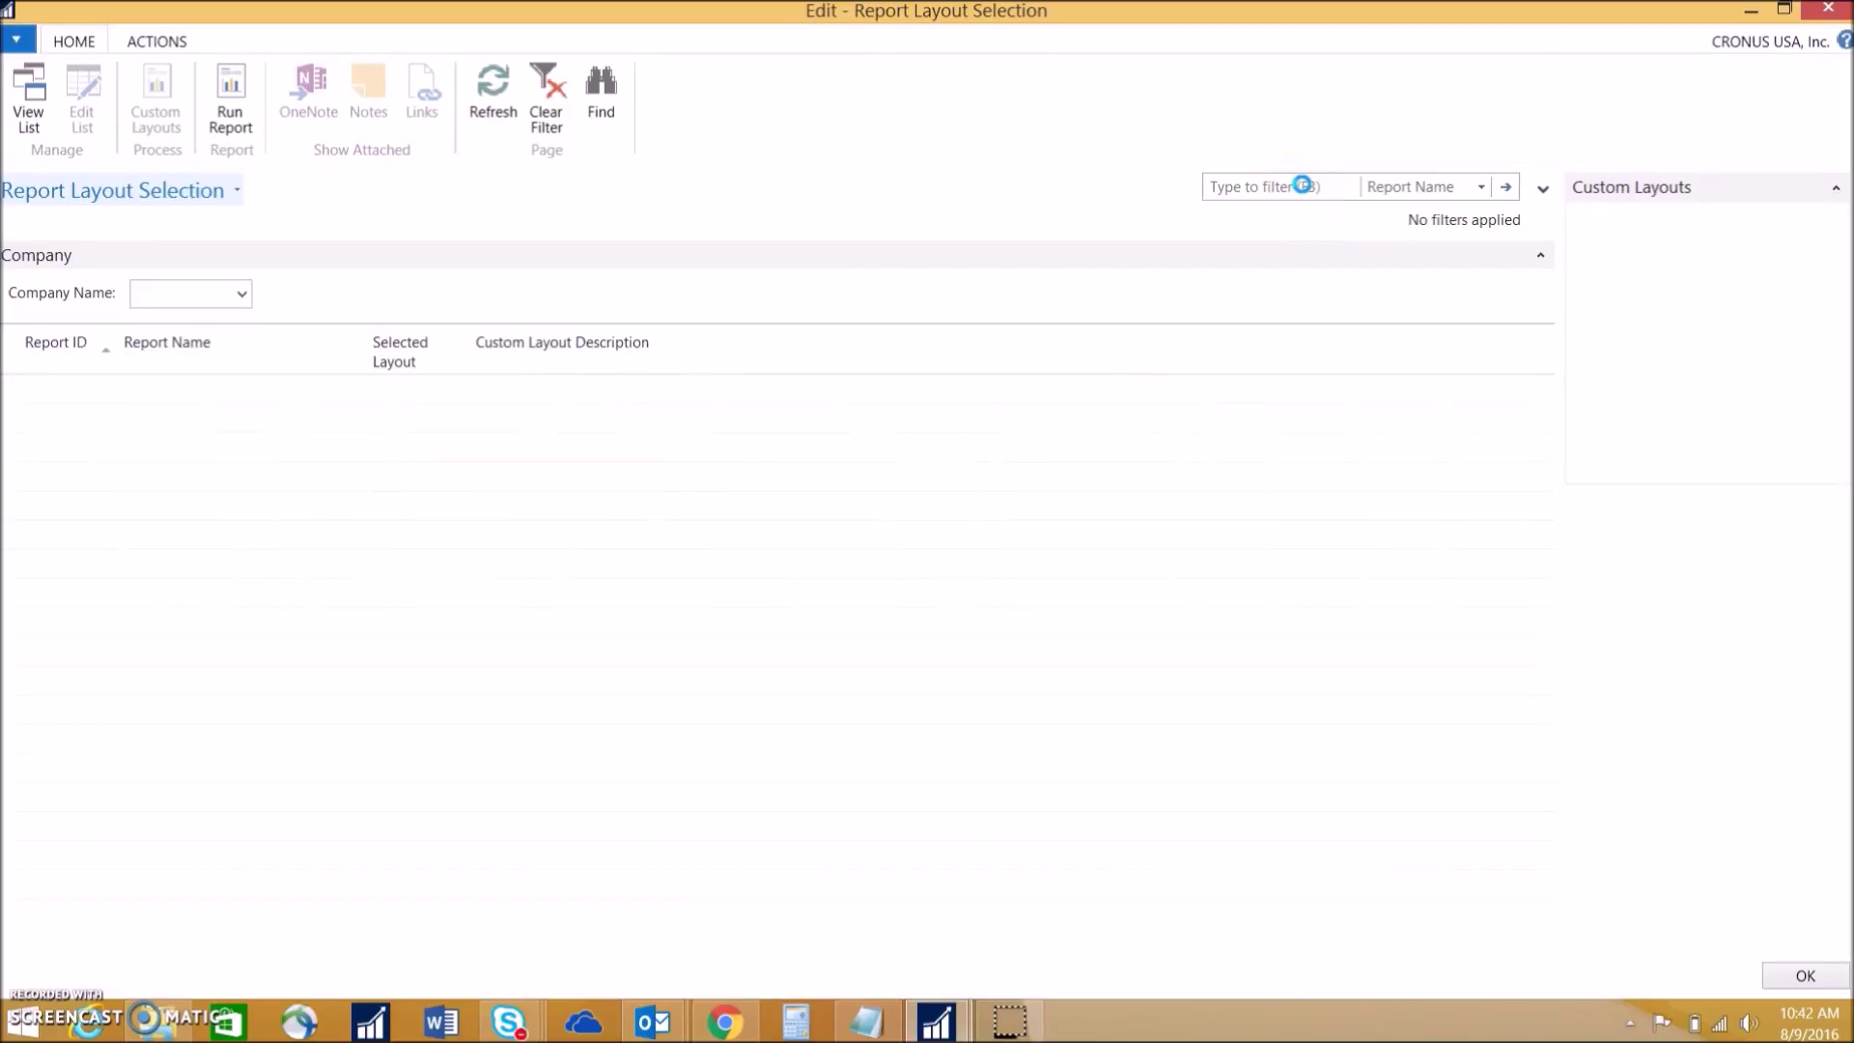
Step: Filter to Sales Order report 10075 and add a custom layout inserted from the built-in Word layout
click(1304, 186)
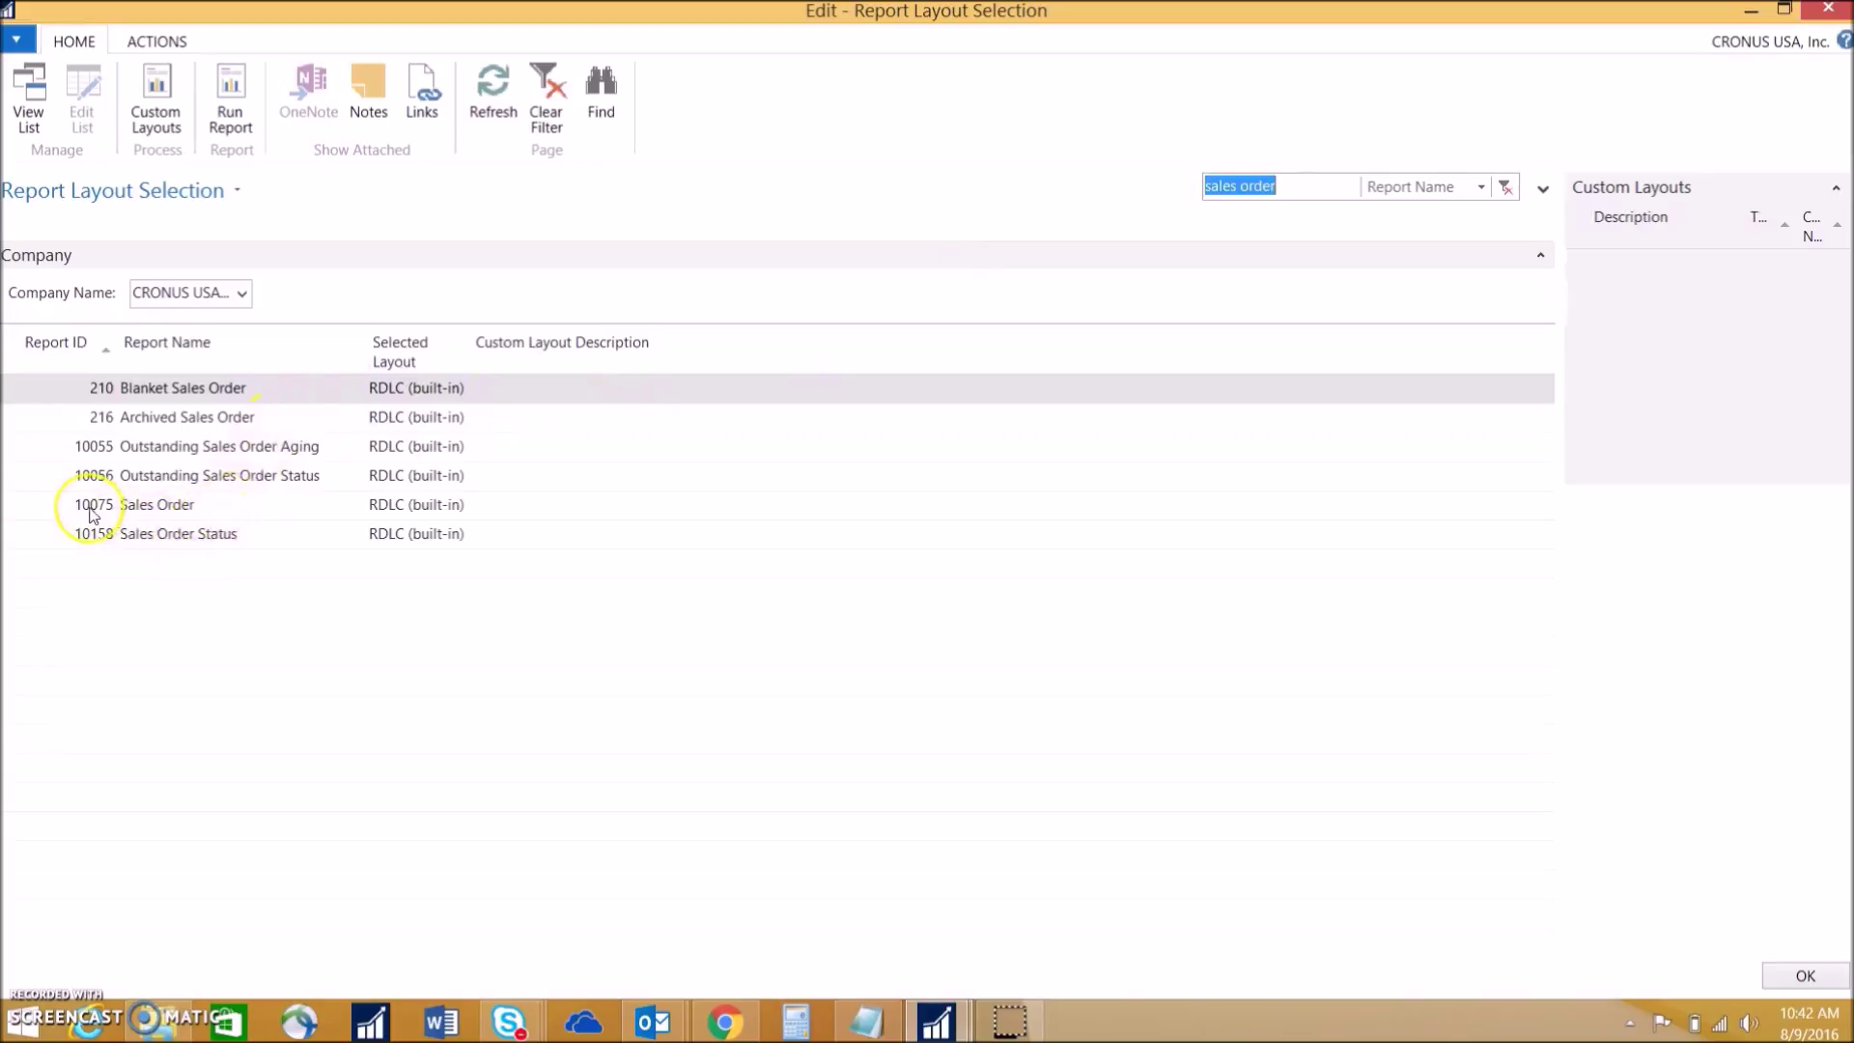
click(164, 504)
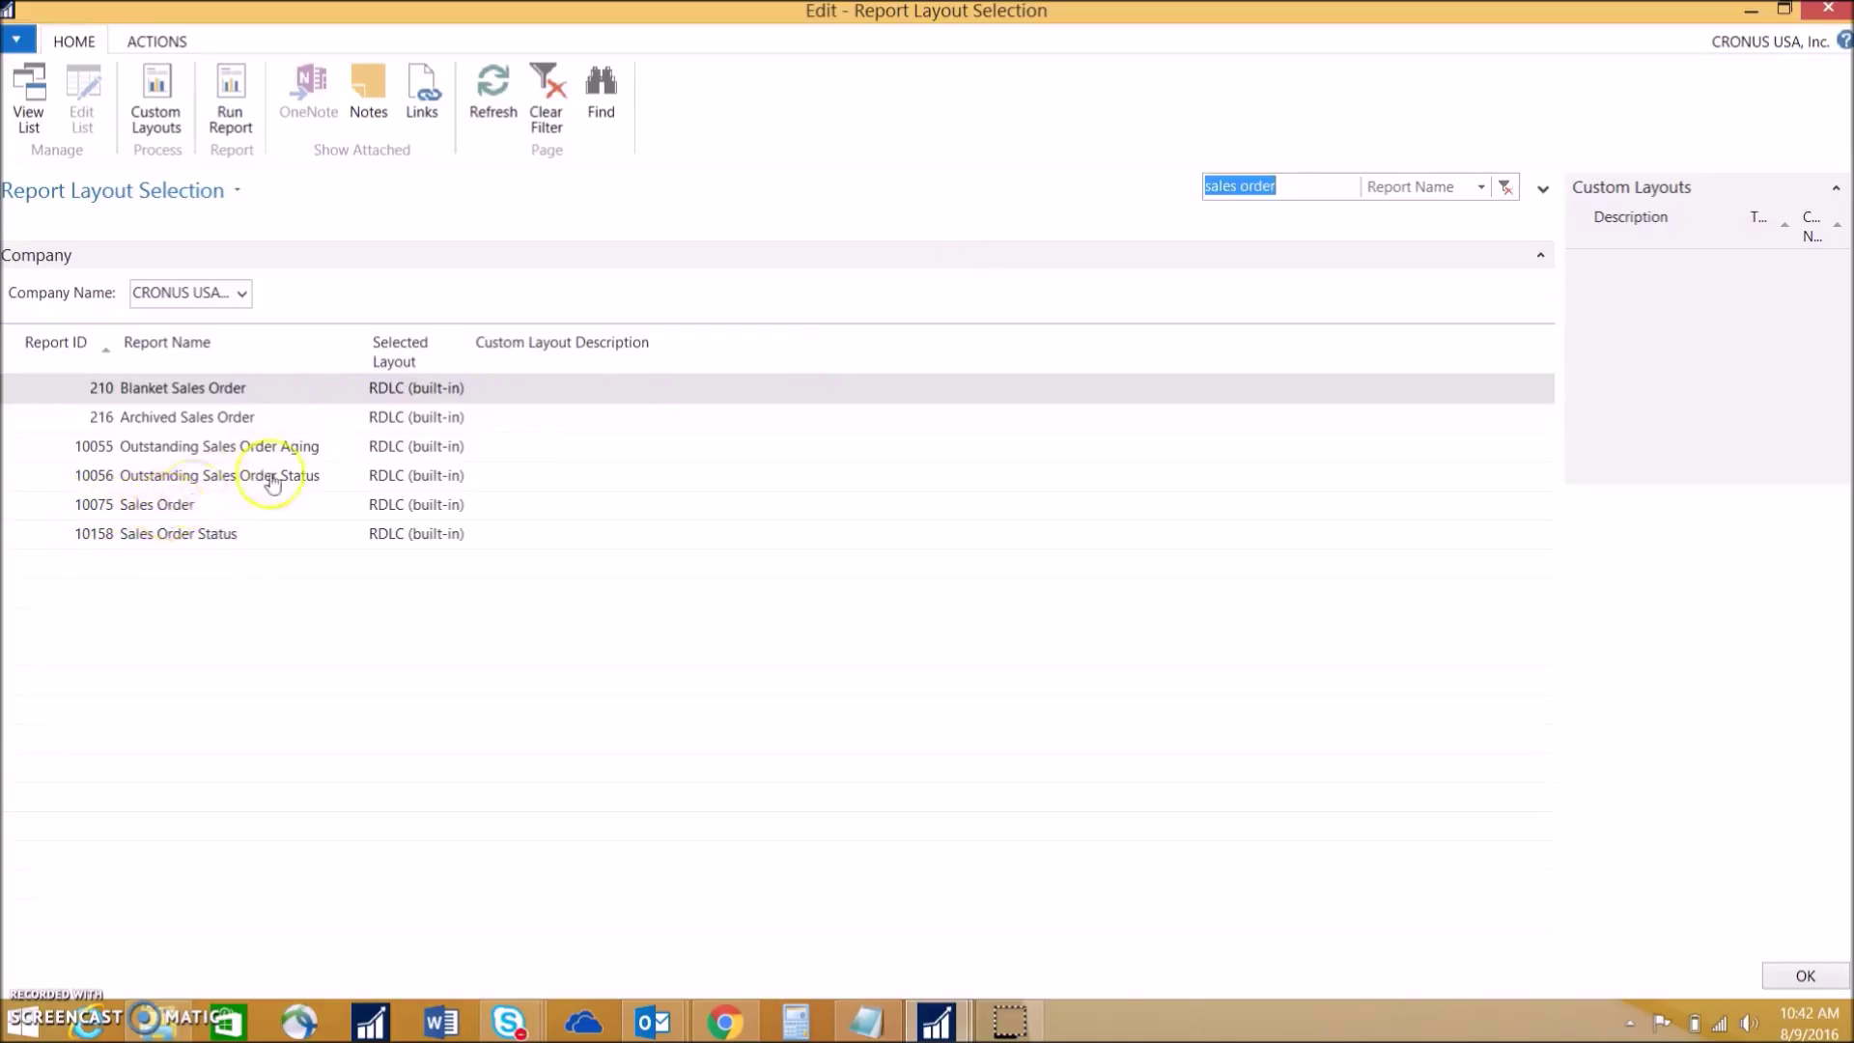
click(162, 114)
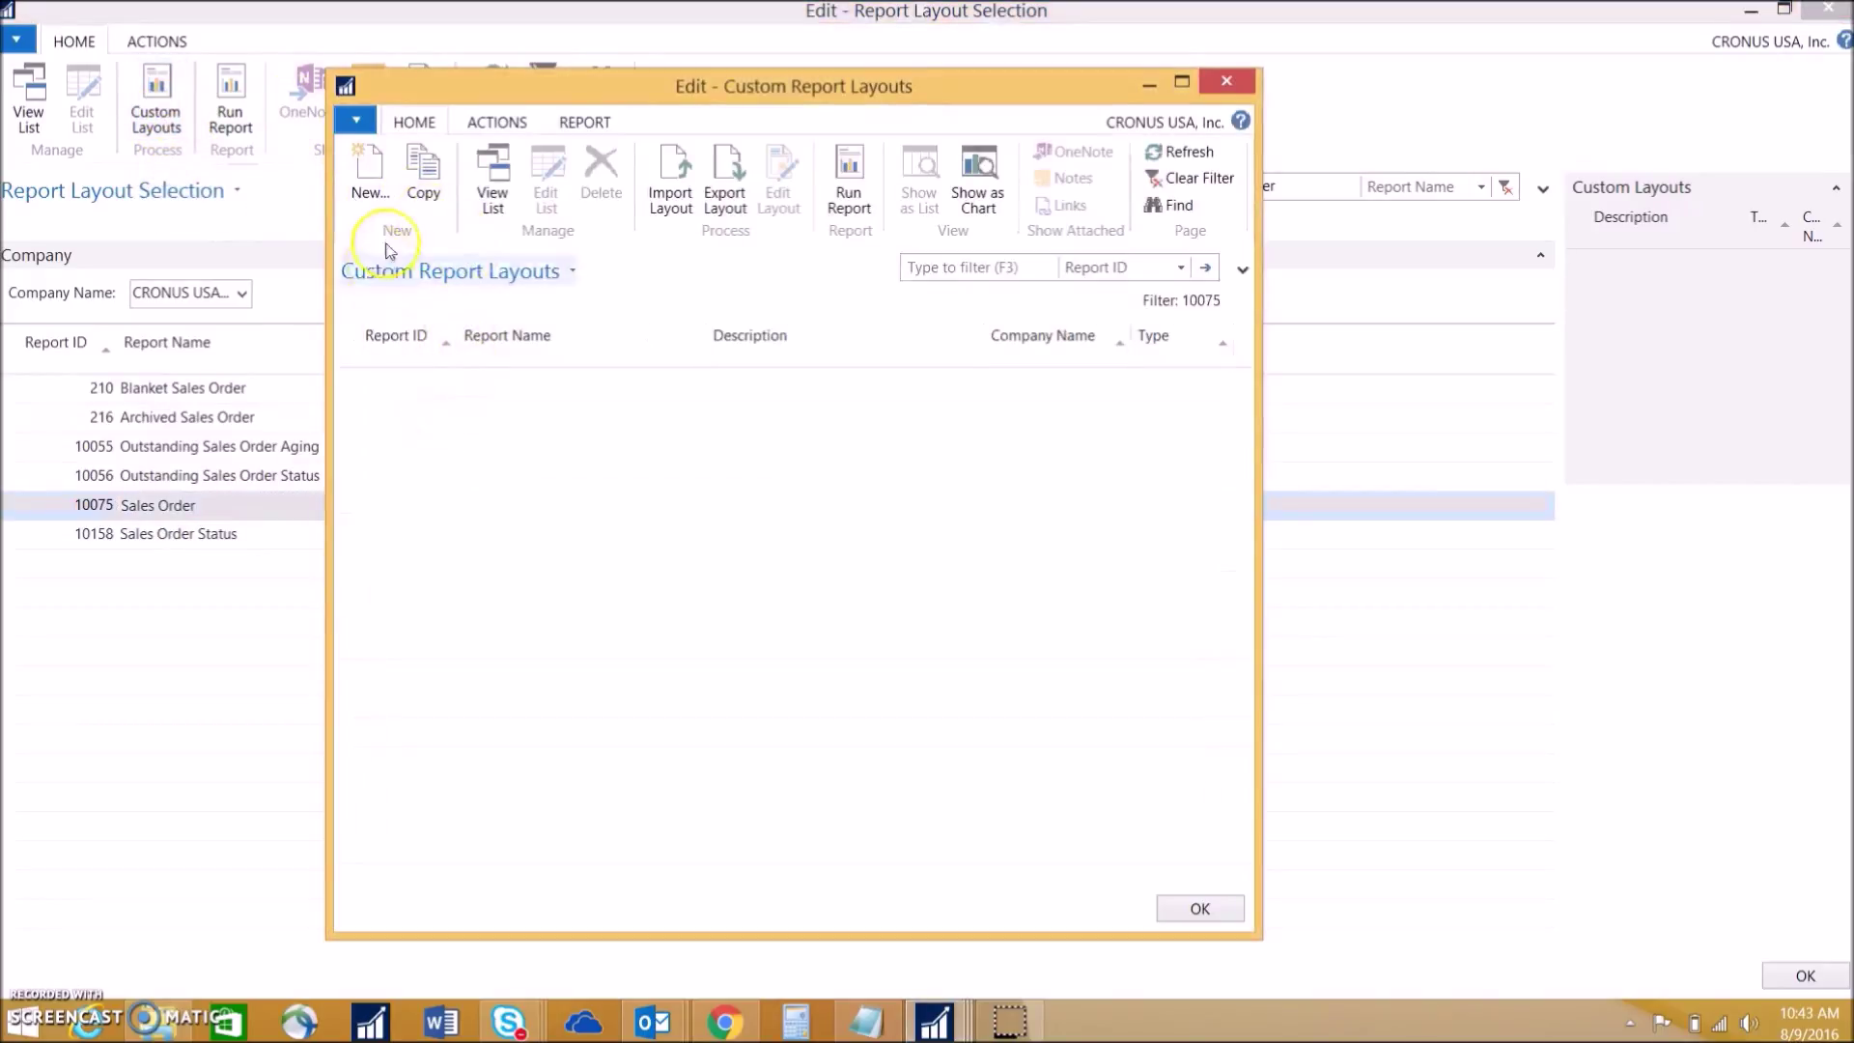
click(358, 165)
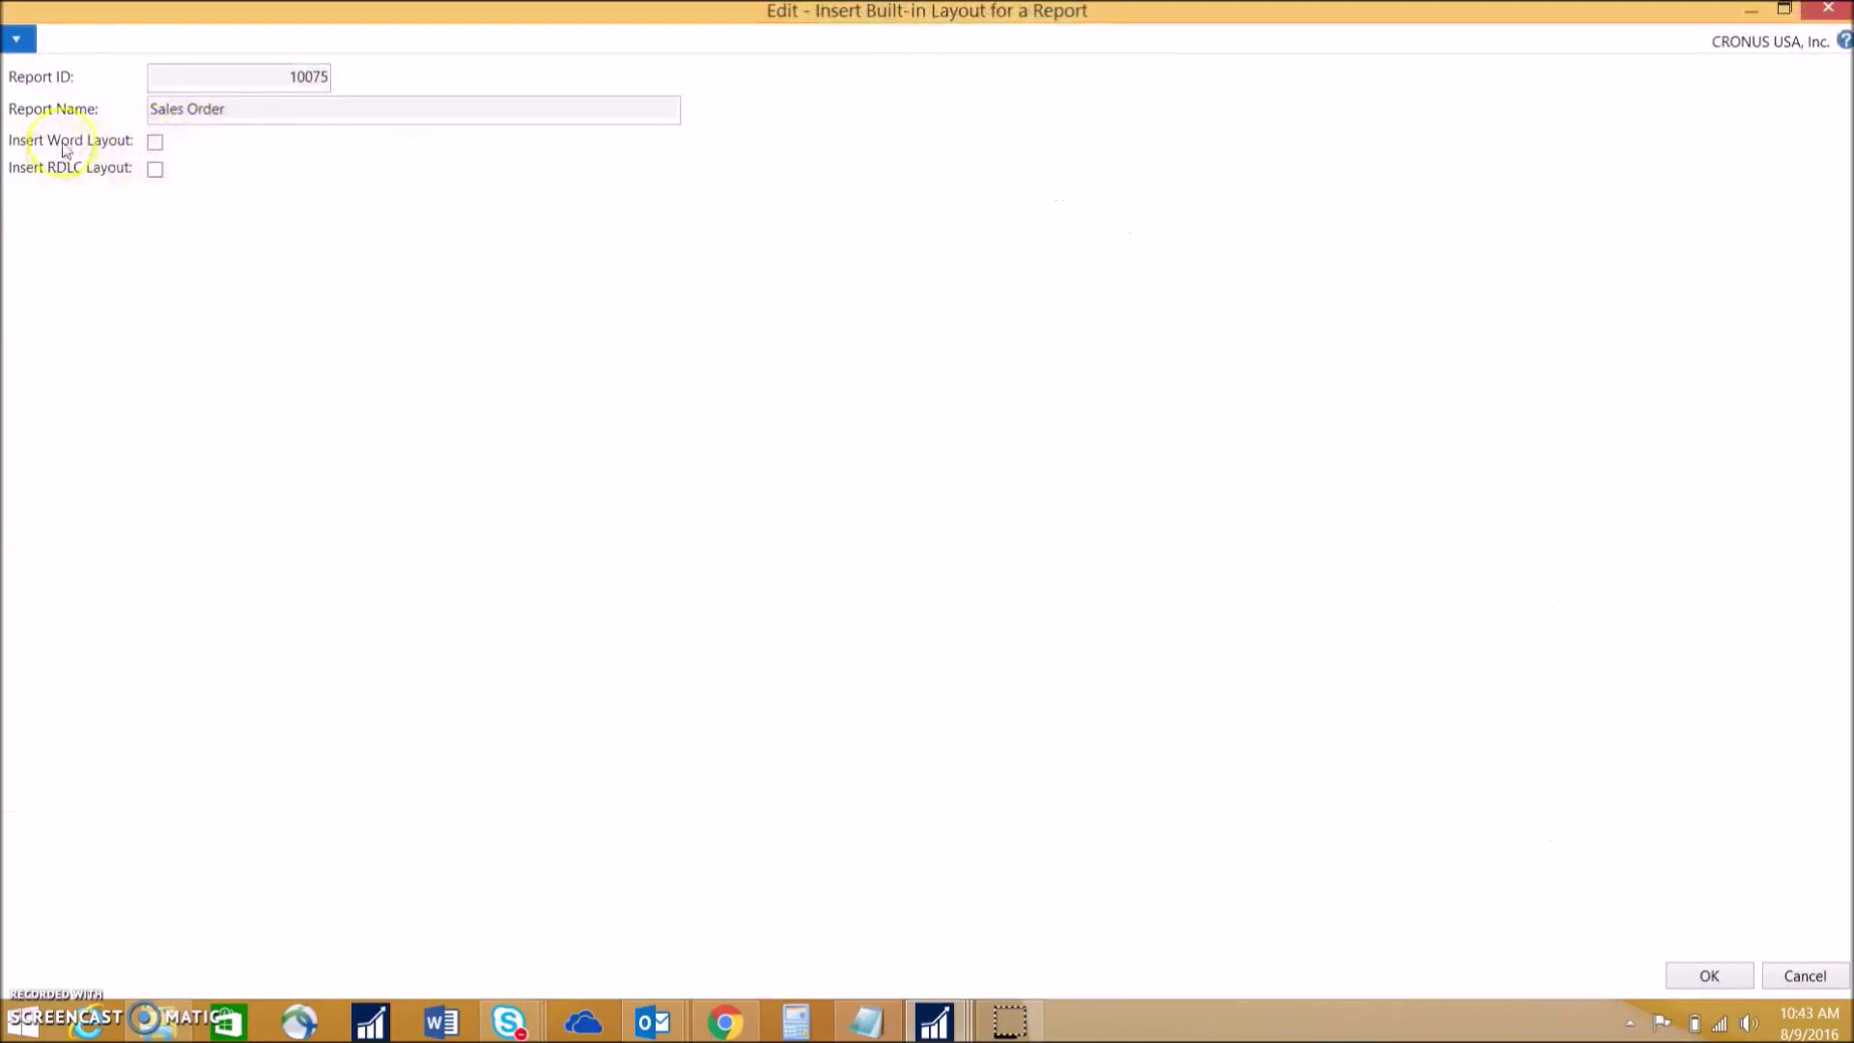
click(155, 142)
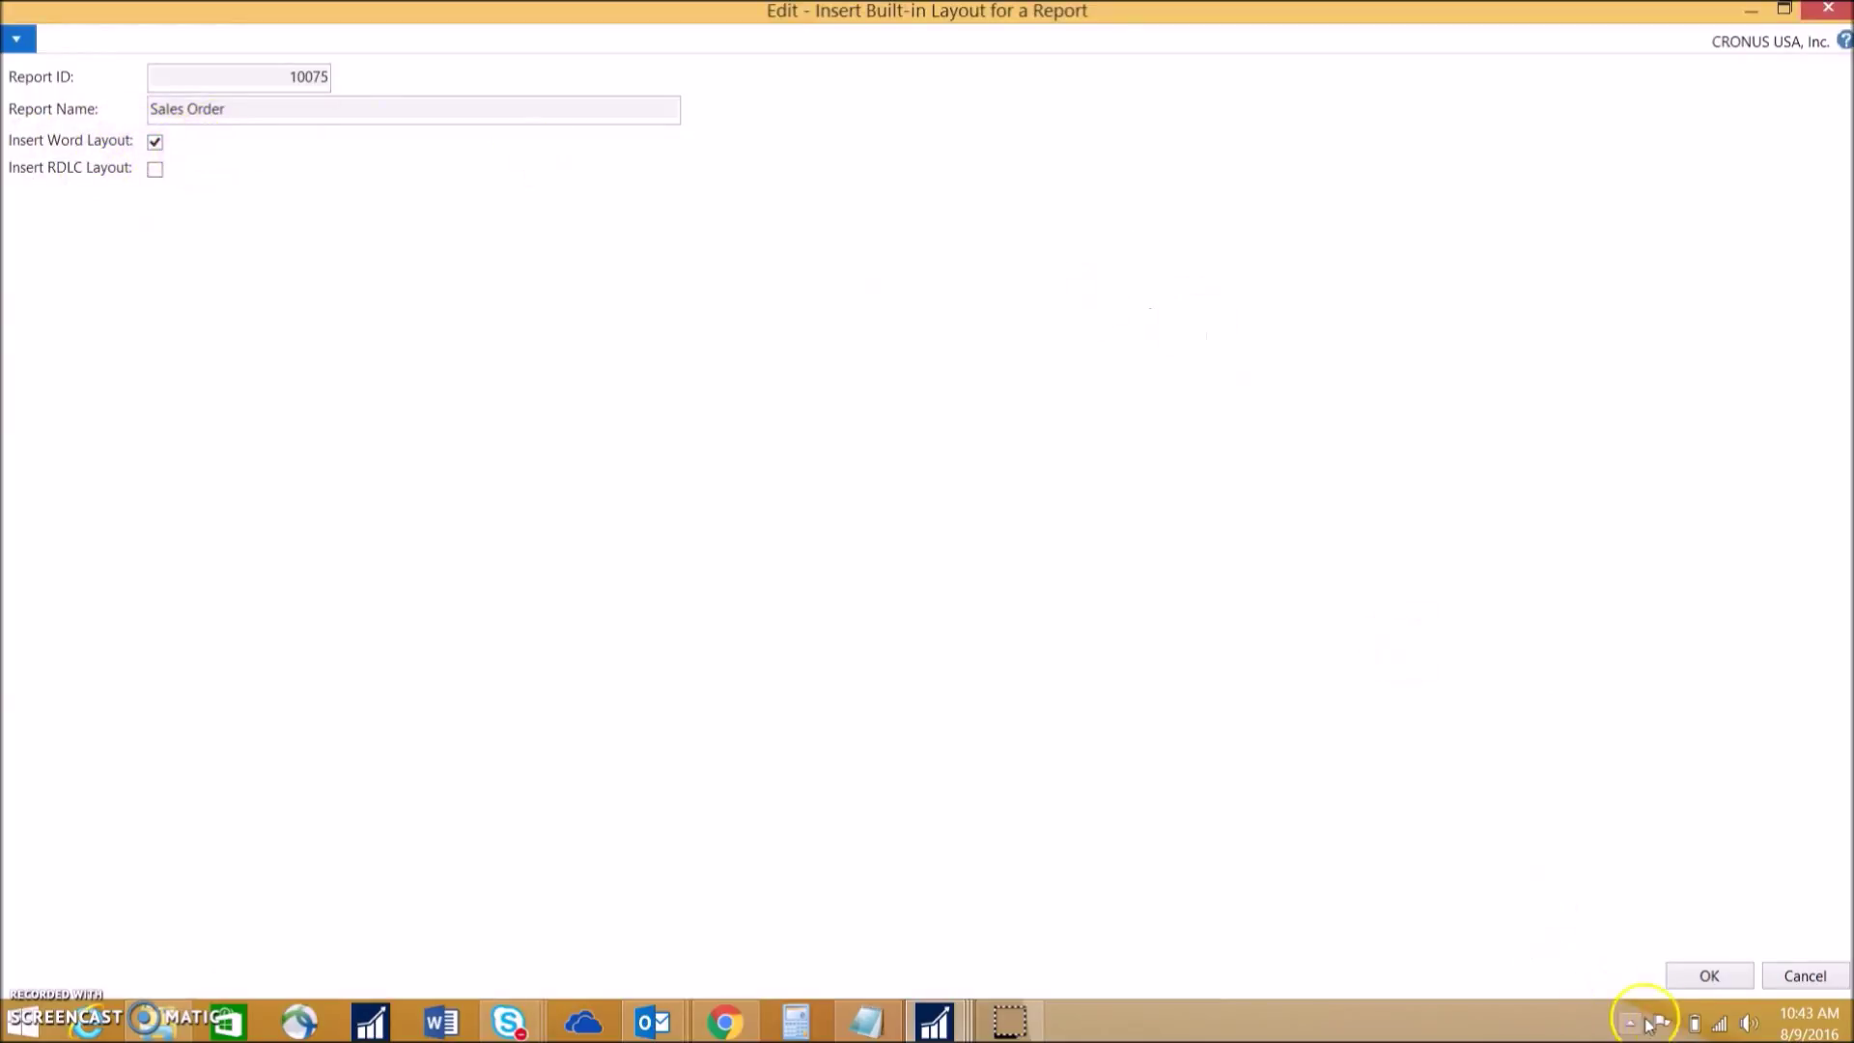
click(1707, 976)
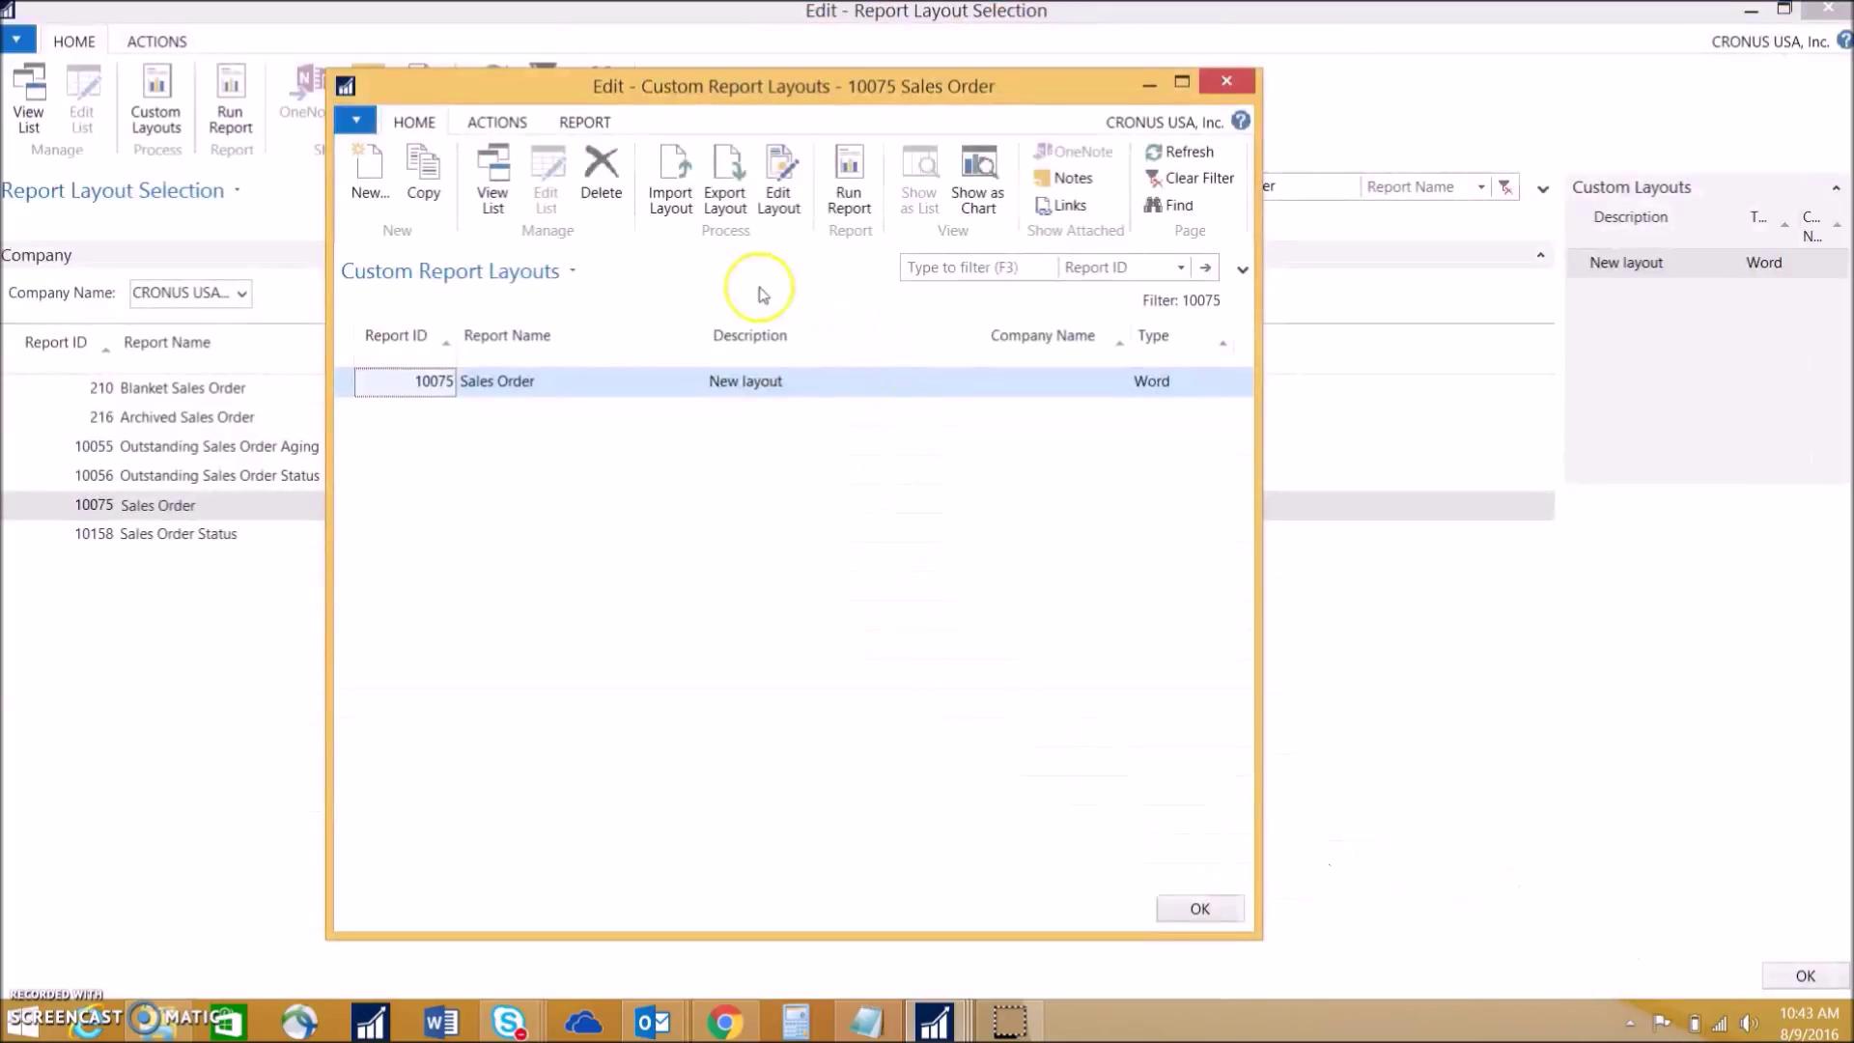
Step: Import the Desktop document 'Sales order Temp' as the layout and describe it as 'Better Temp'
click(673, 204)
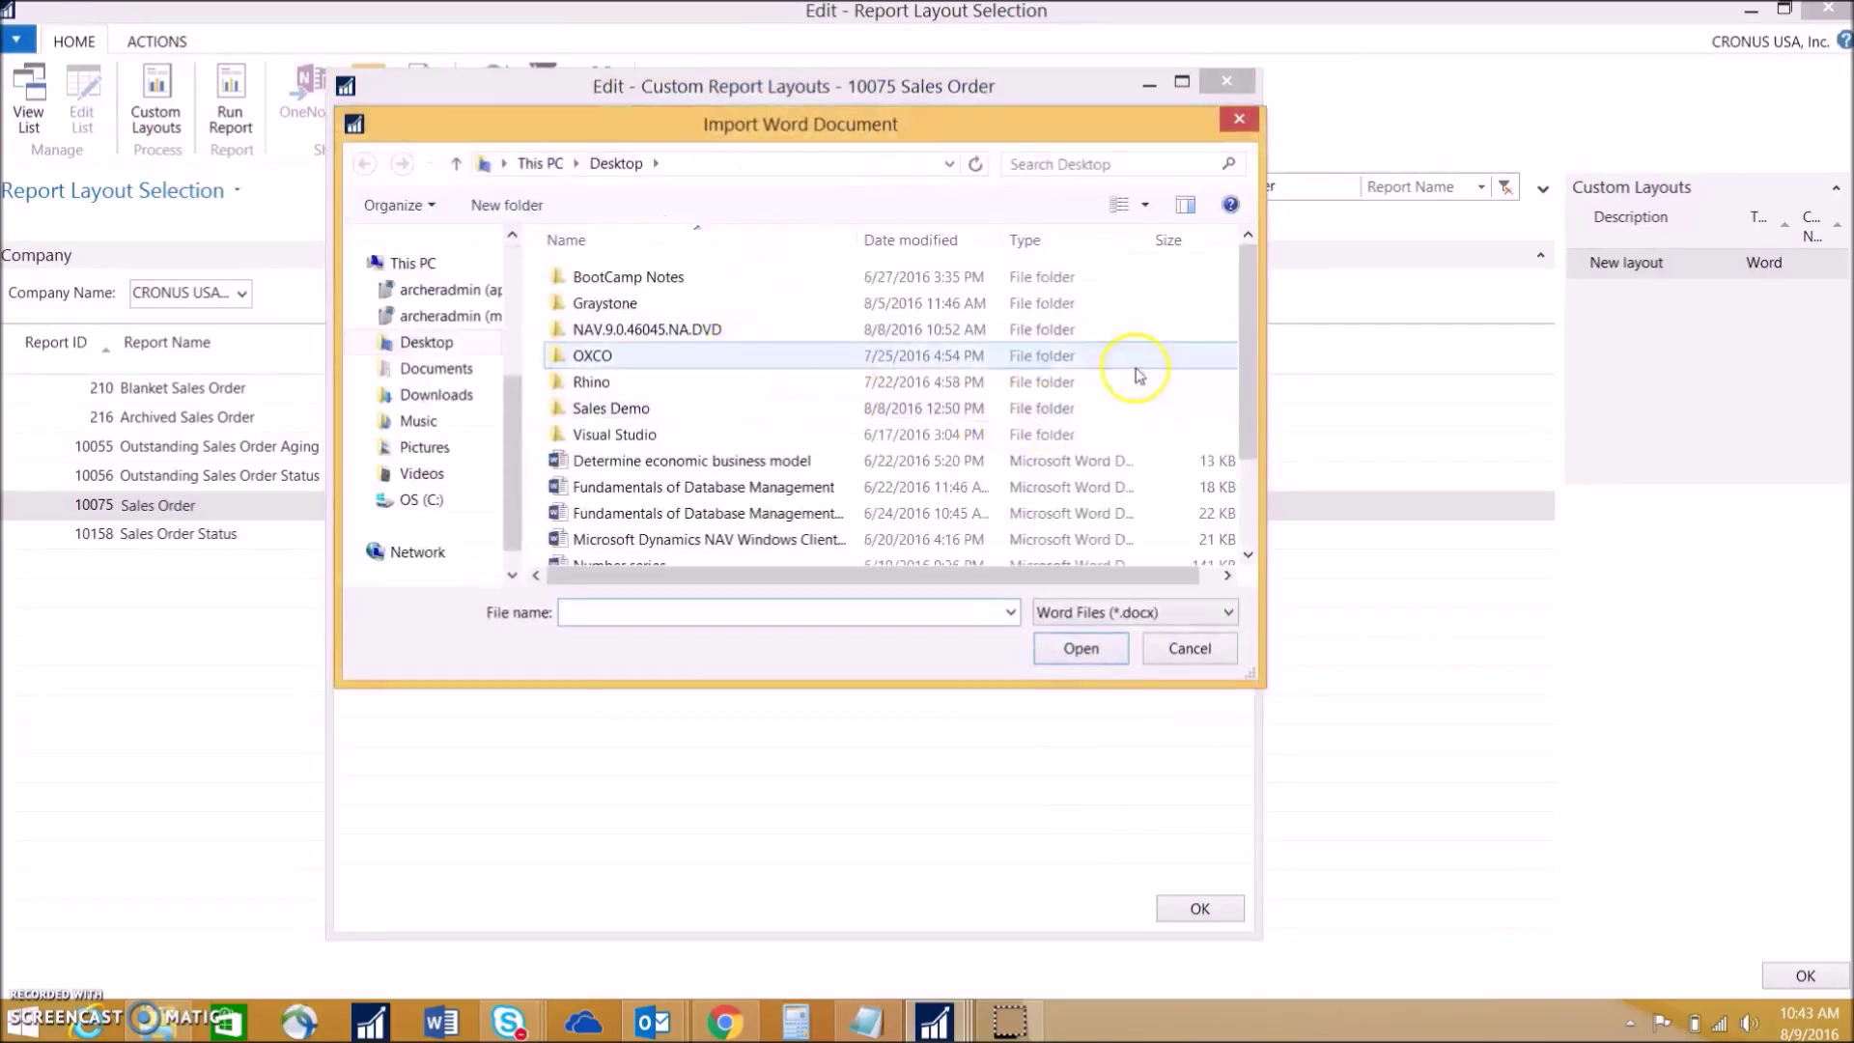
drag(1242, 343, 1242, 502)
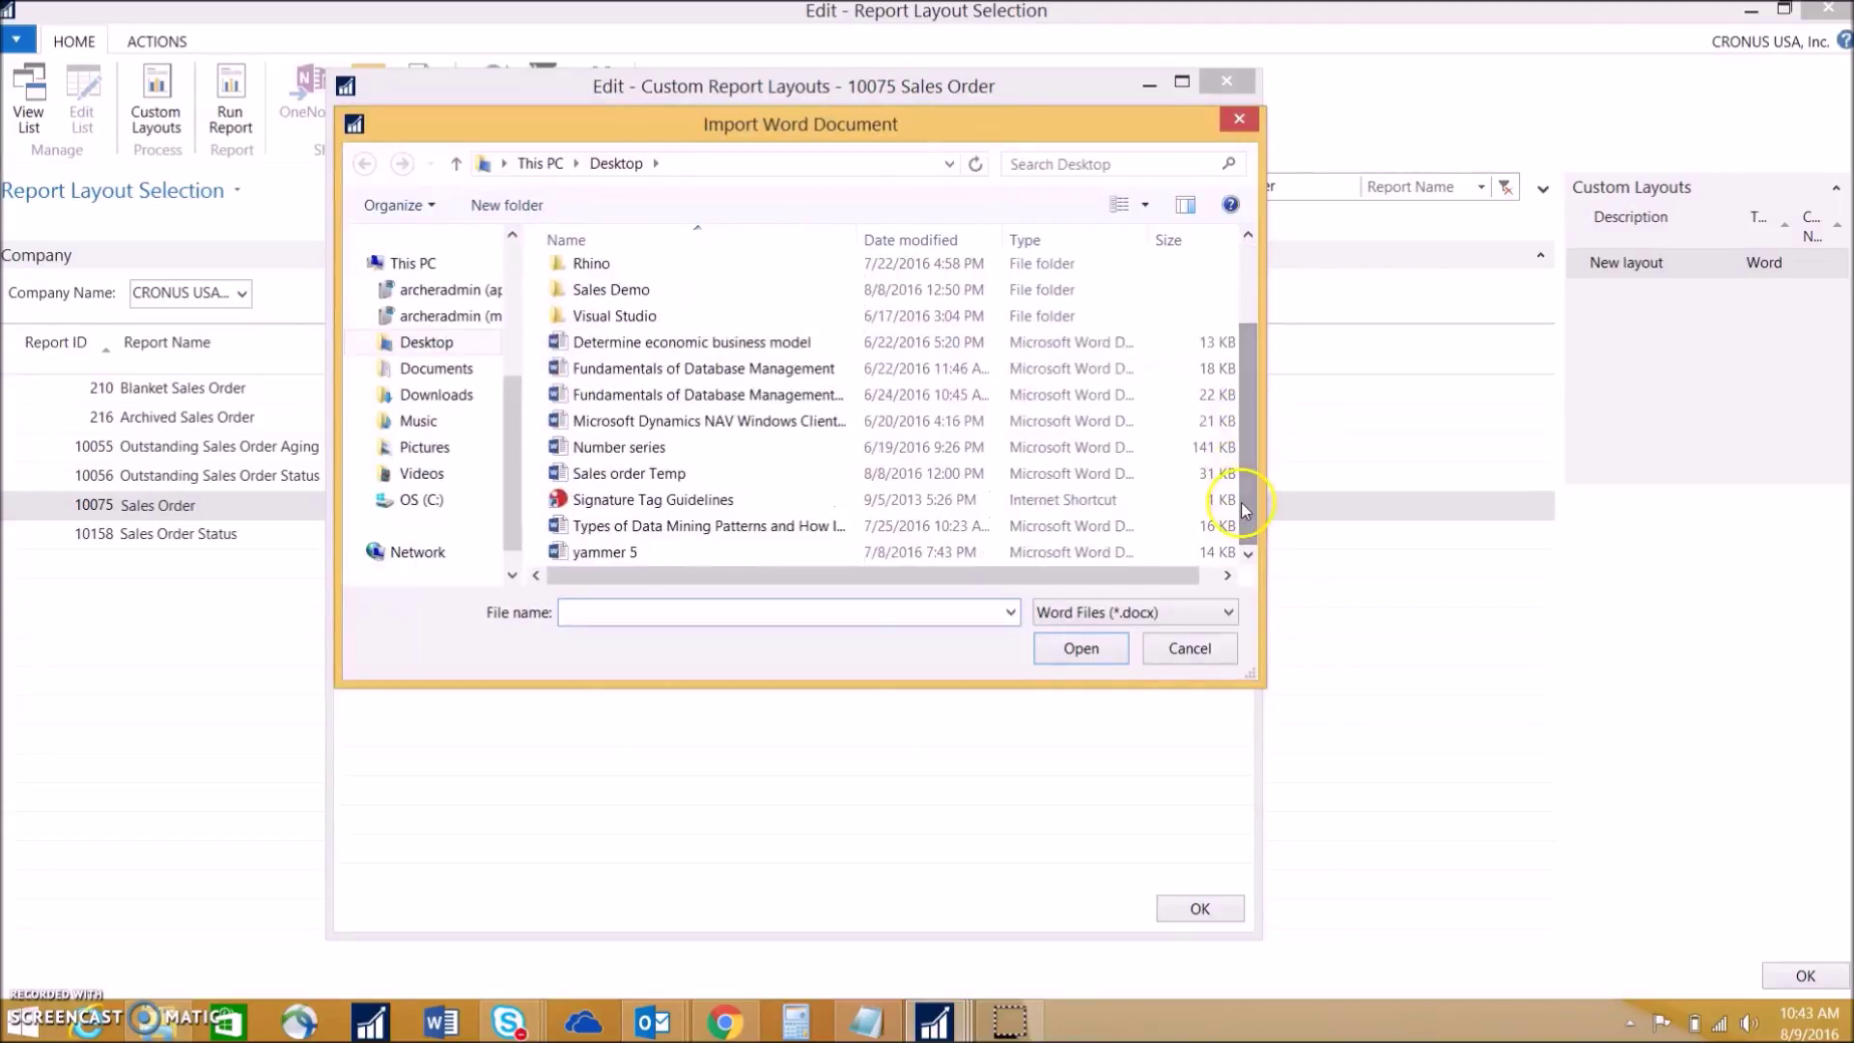
click(439, 346)
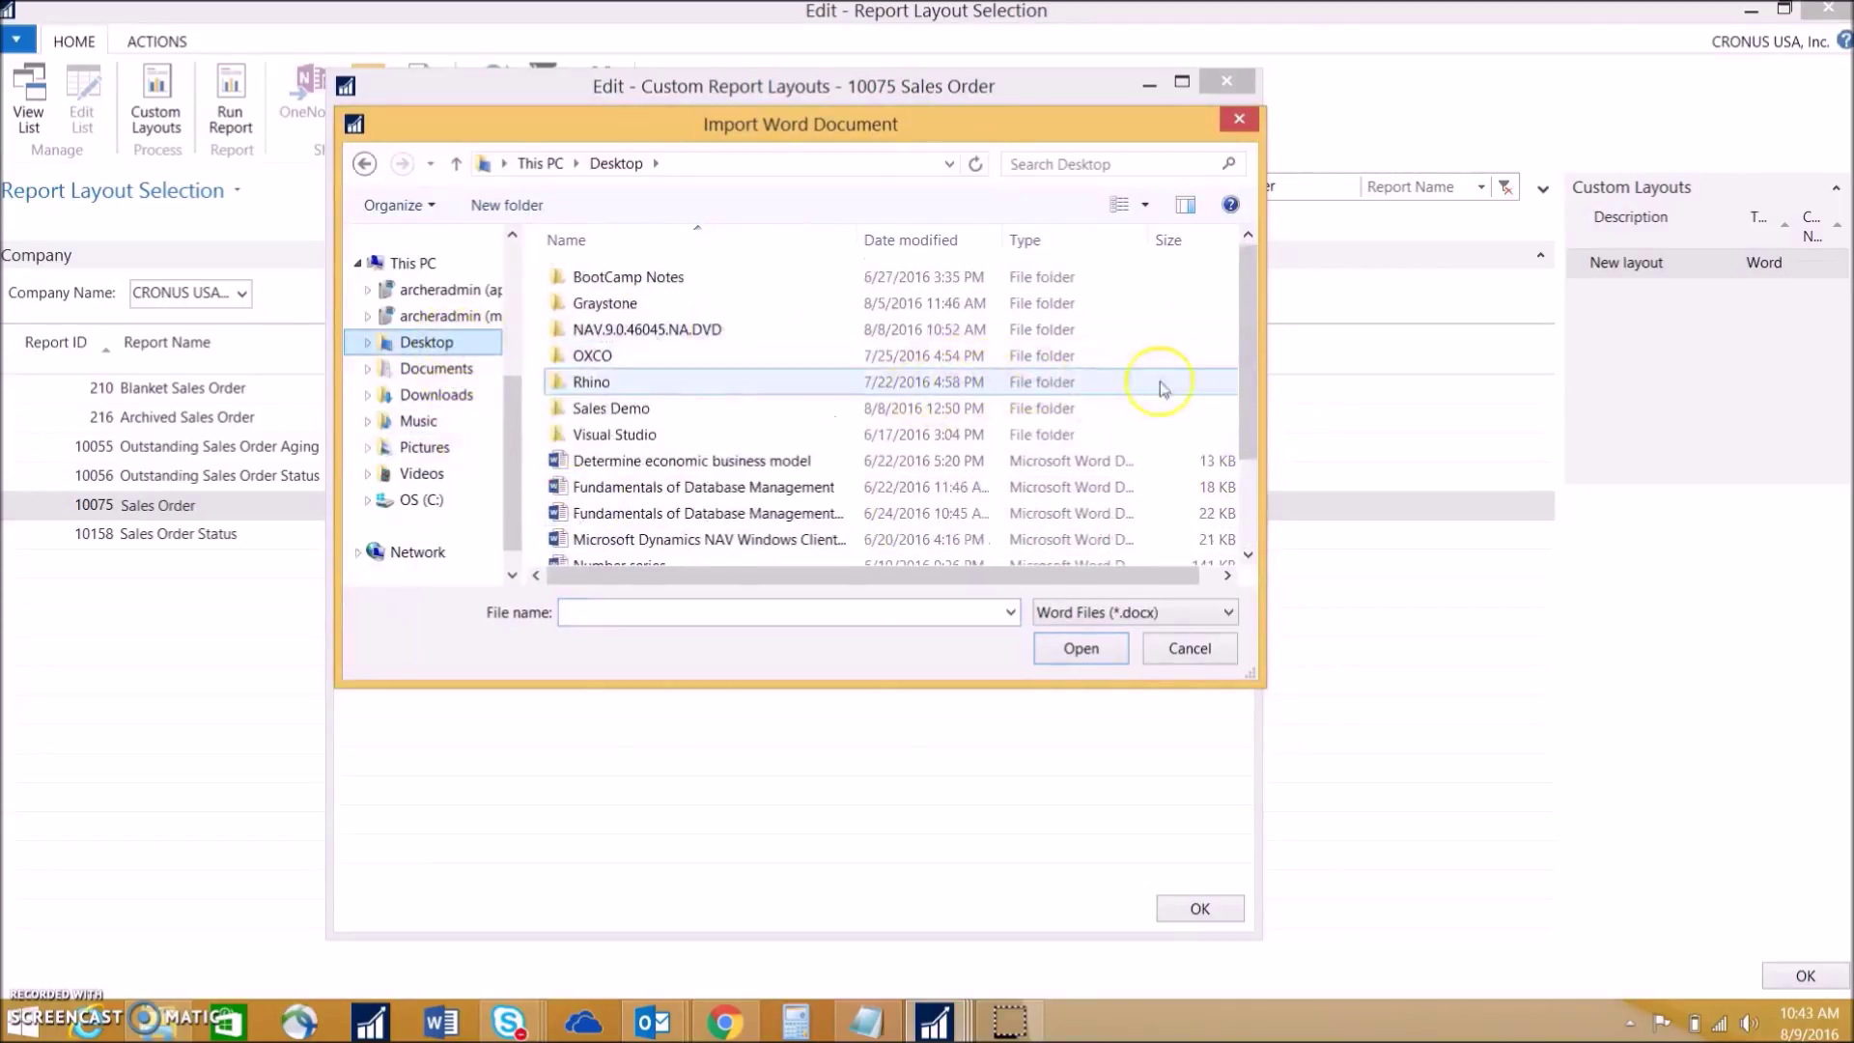
drag(1246, 367, 1248, 506)
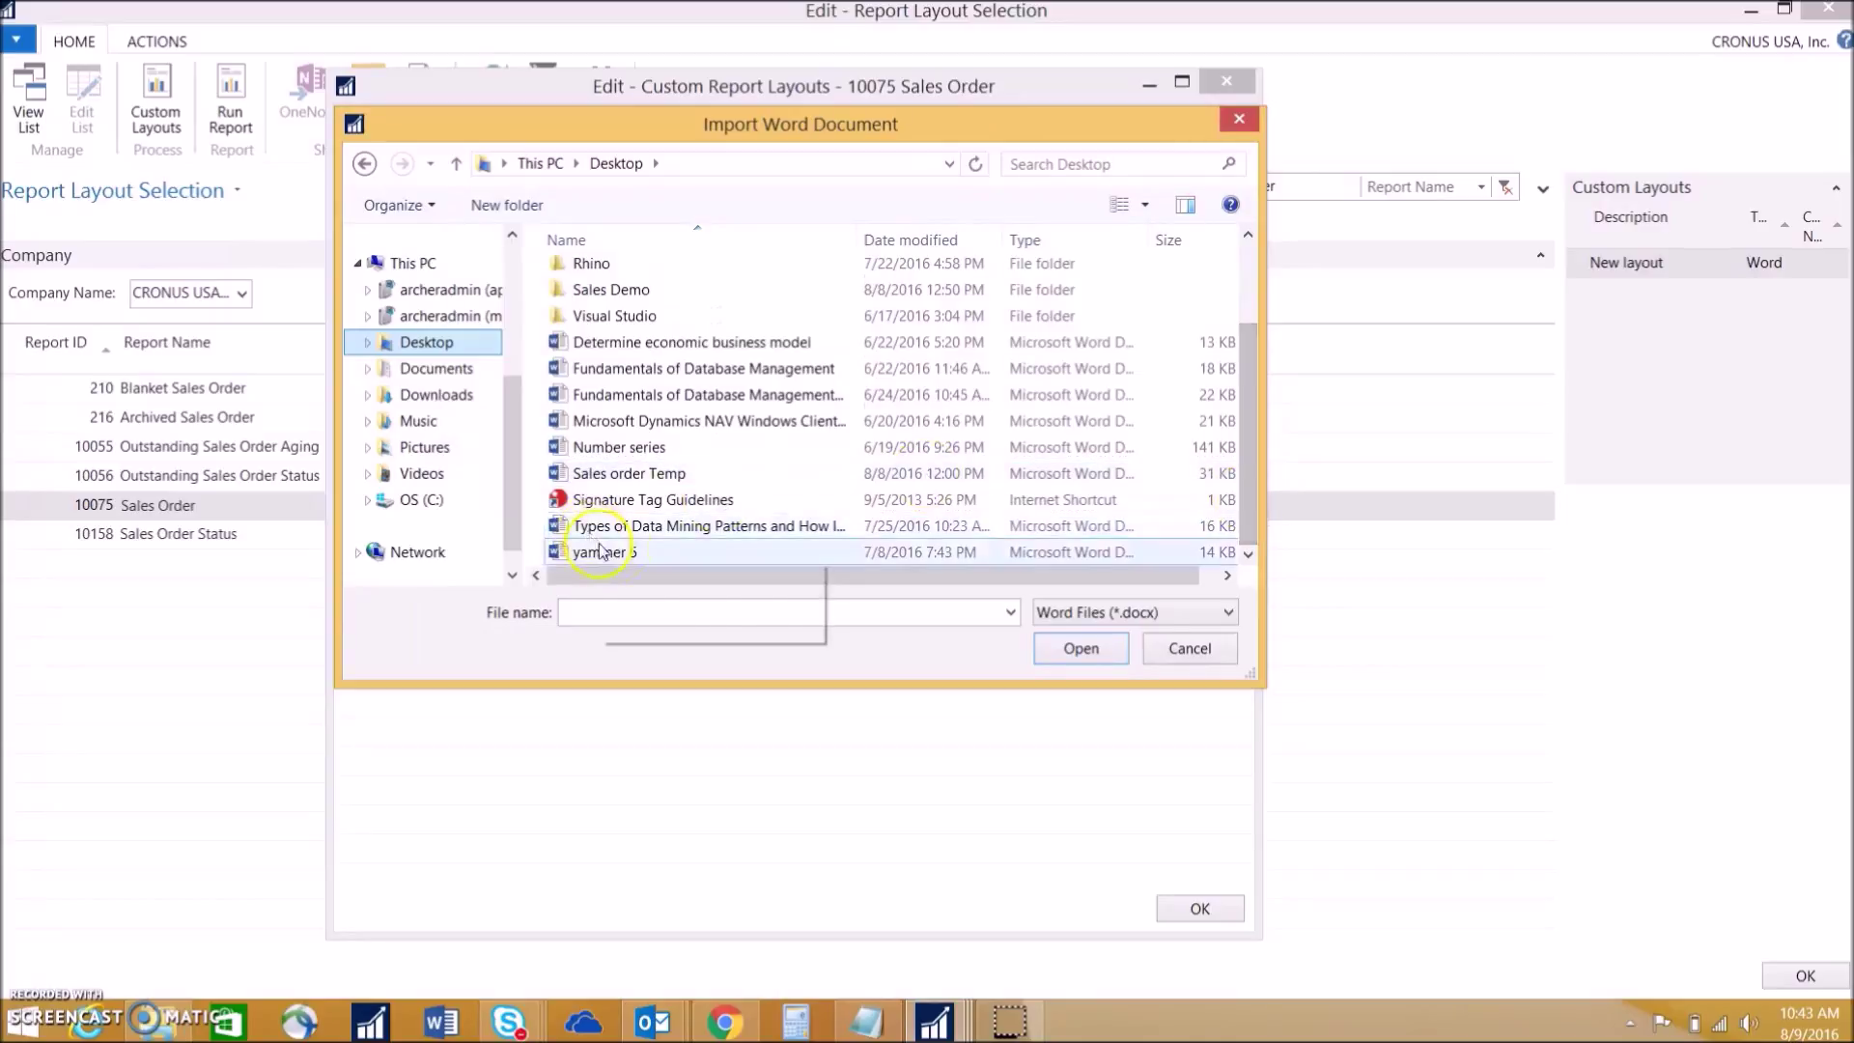
click(666, 474)
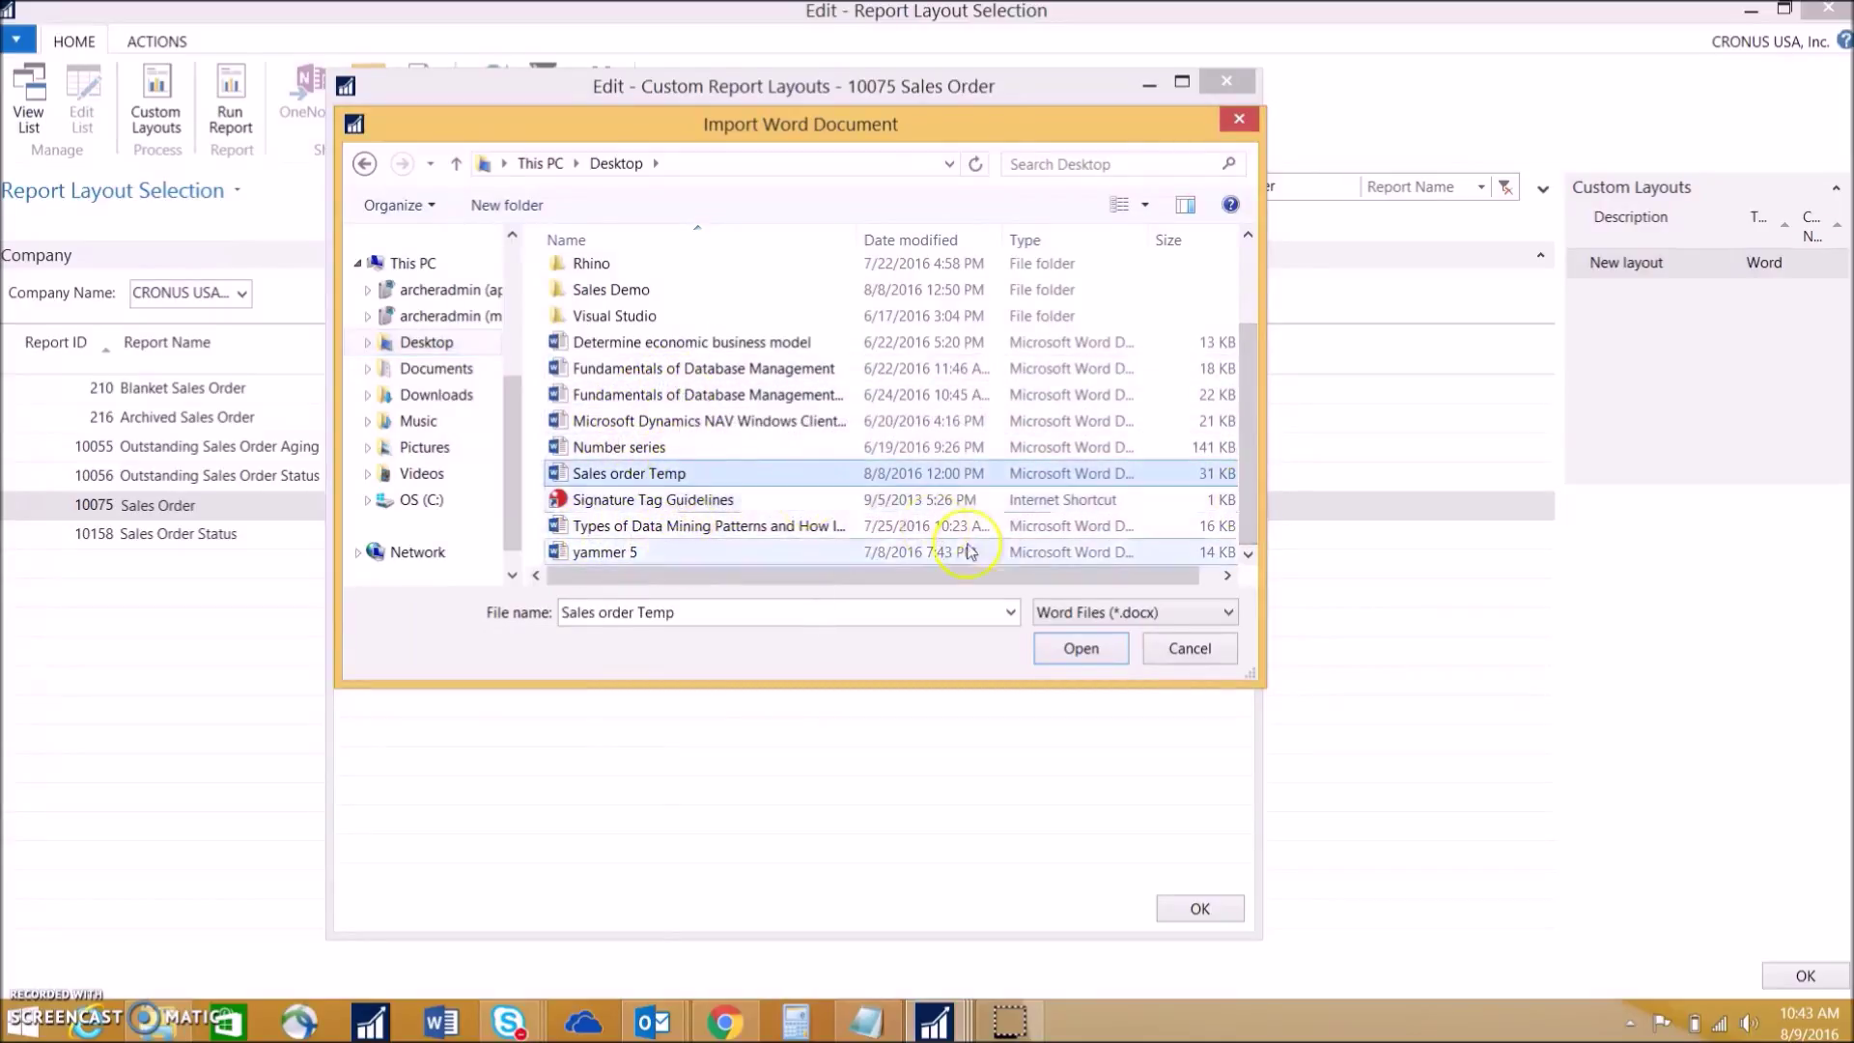
click(1080, 648)
click(789, 376)
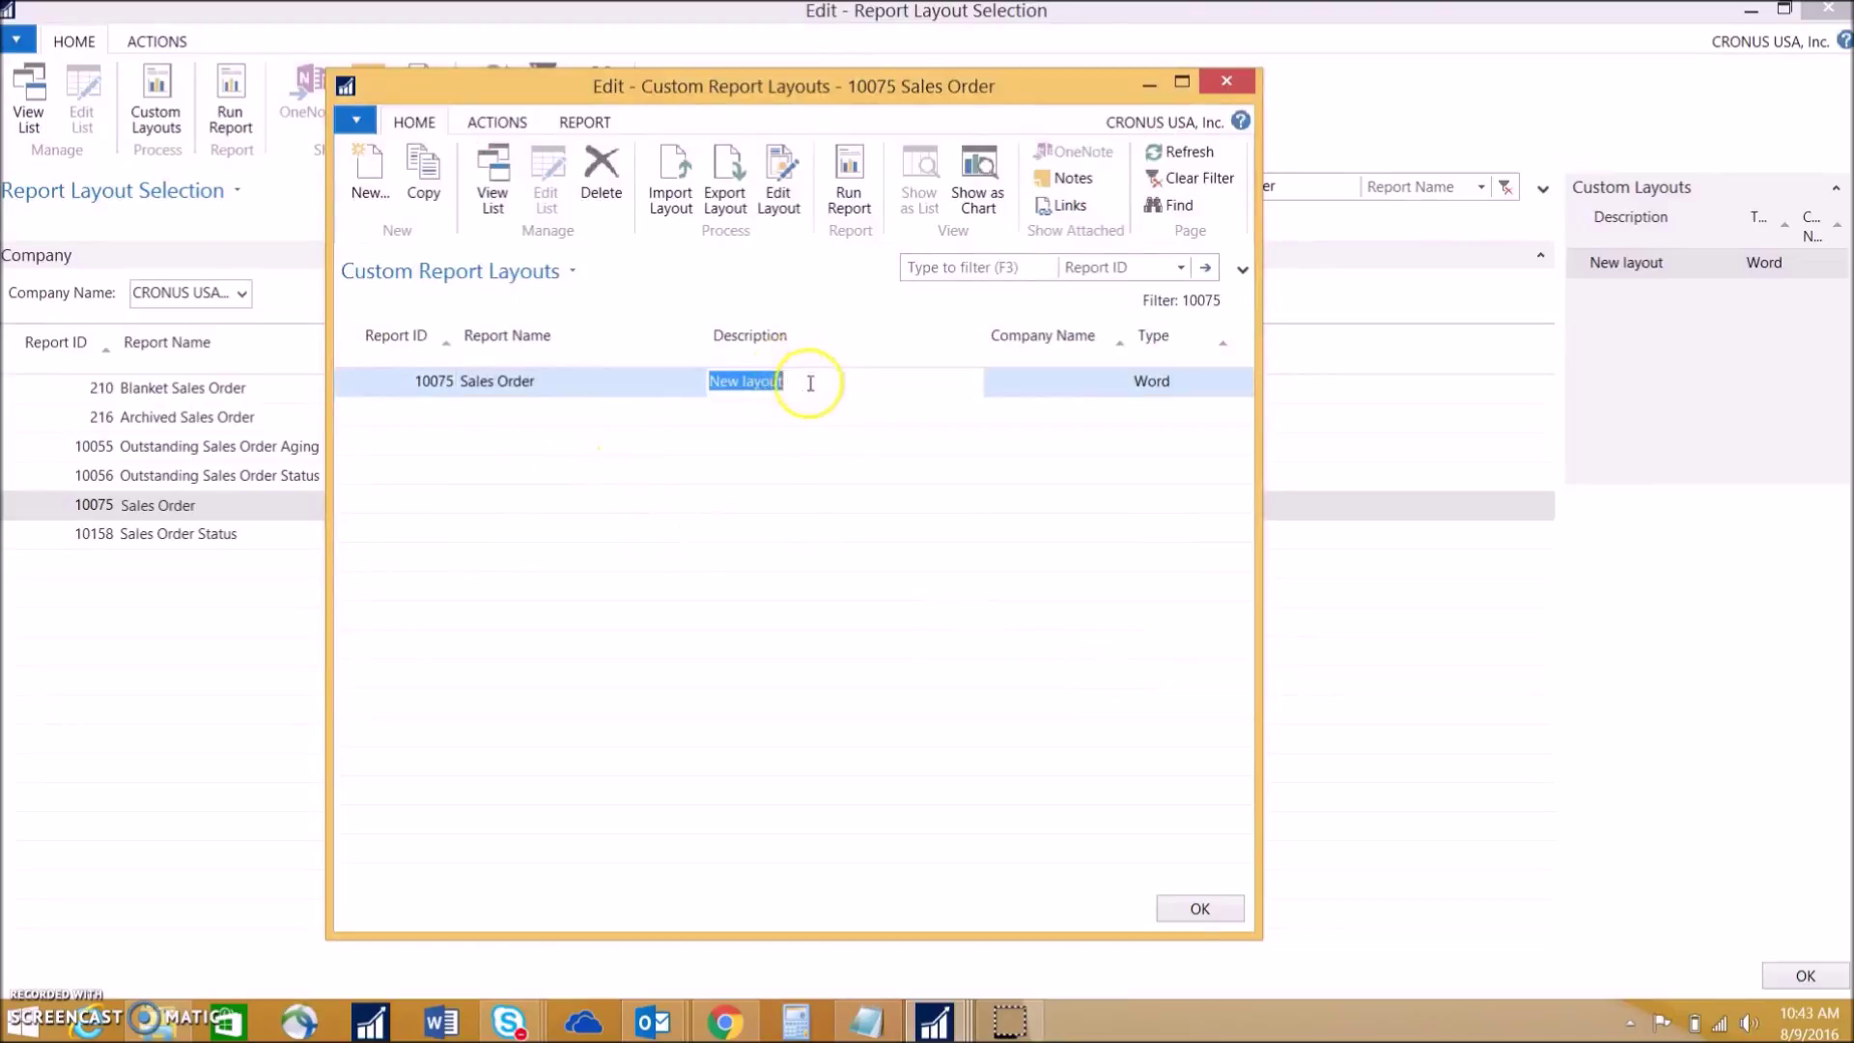
text(Better Temp)
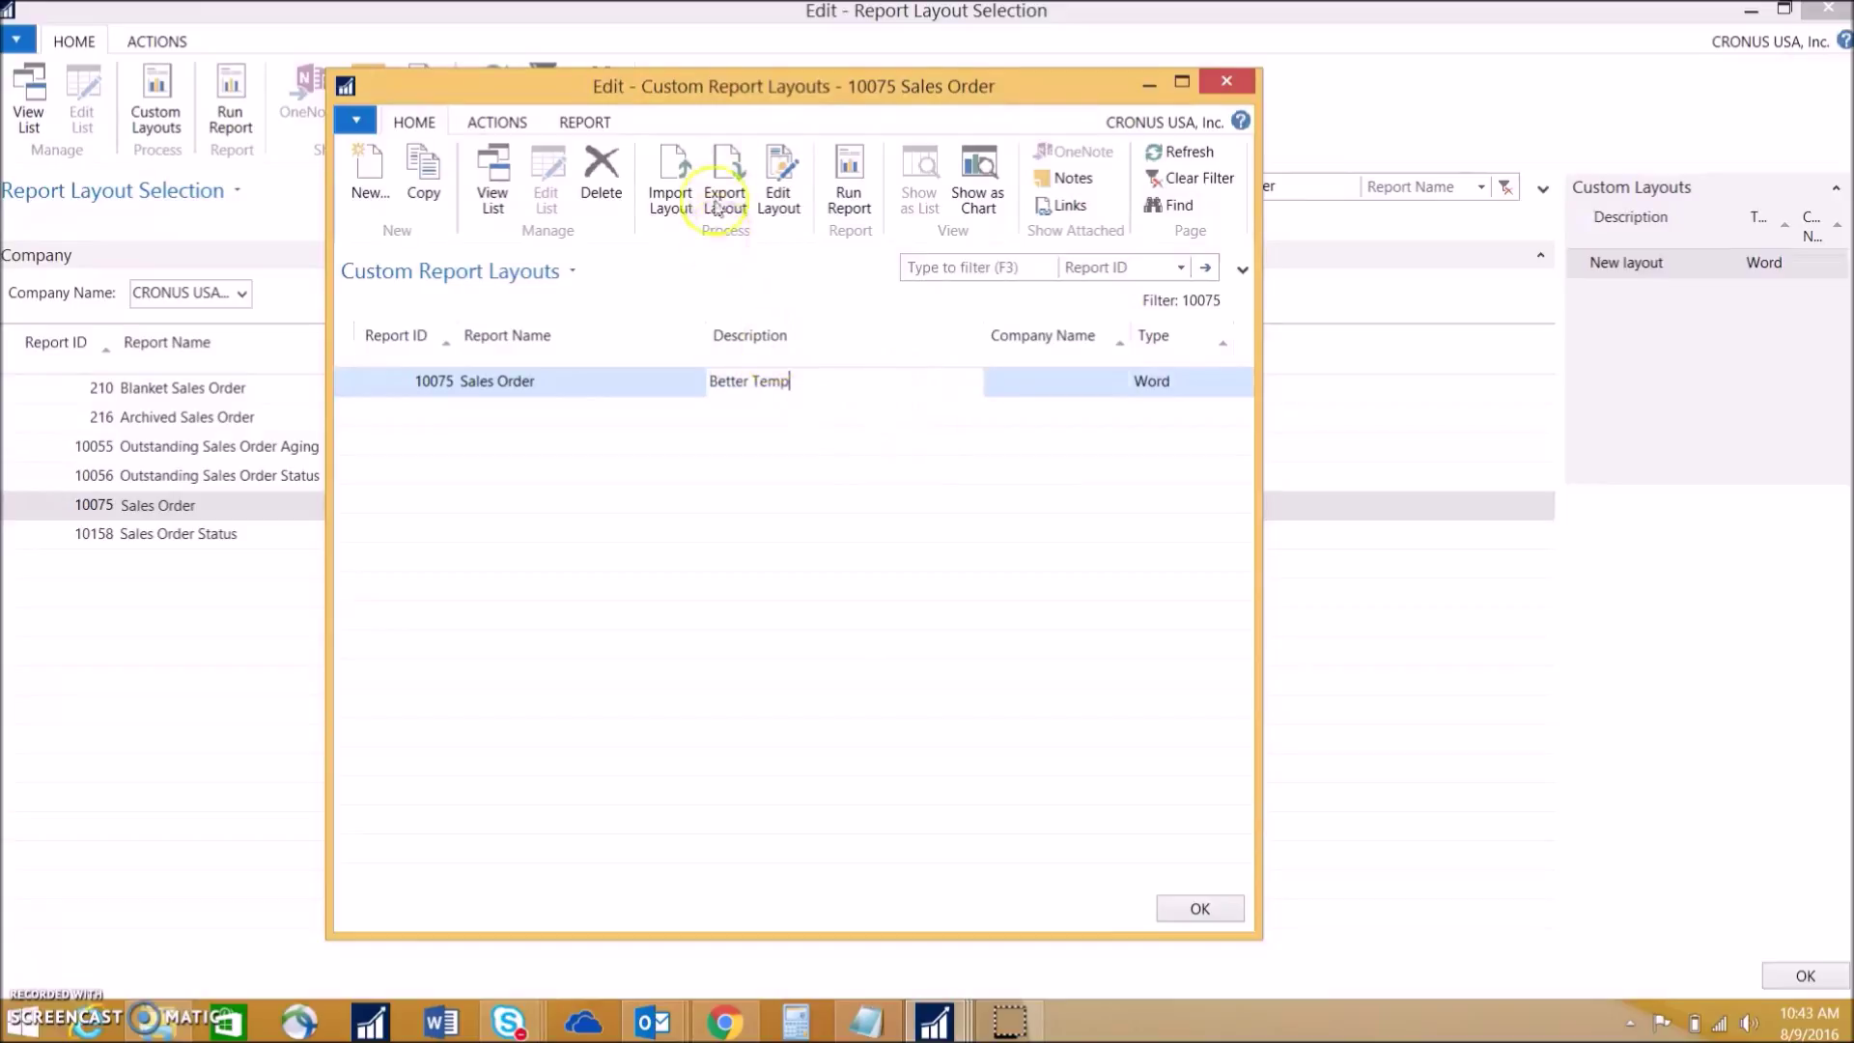
Step: Edit the Better Temp layout in Word, select its logo picture, and go to the File view
click(787, 199)
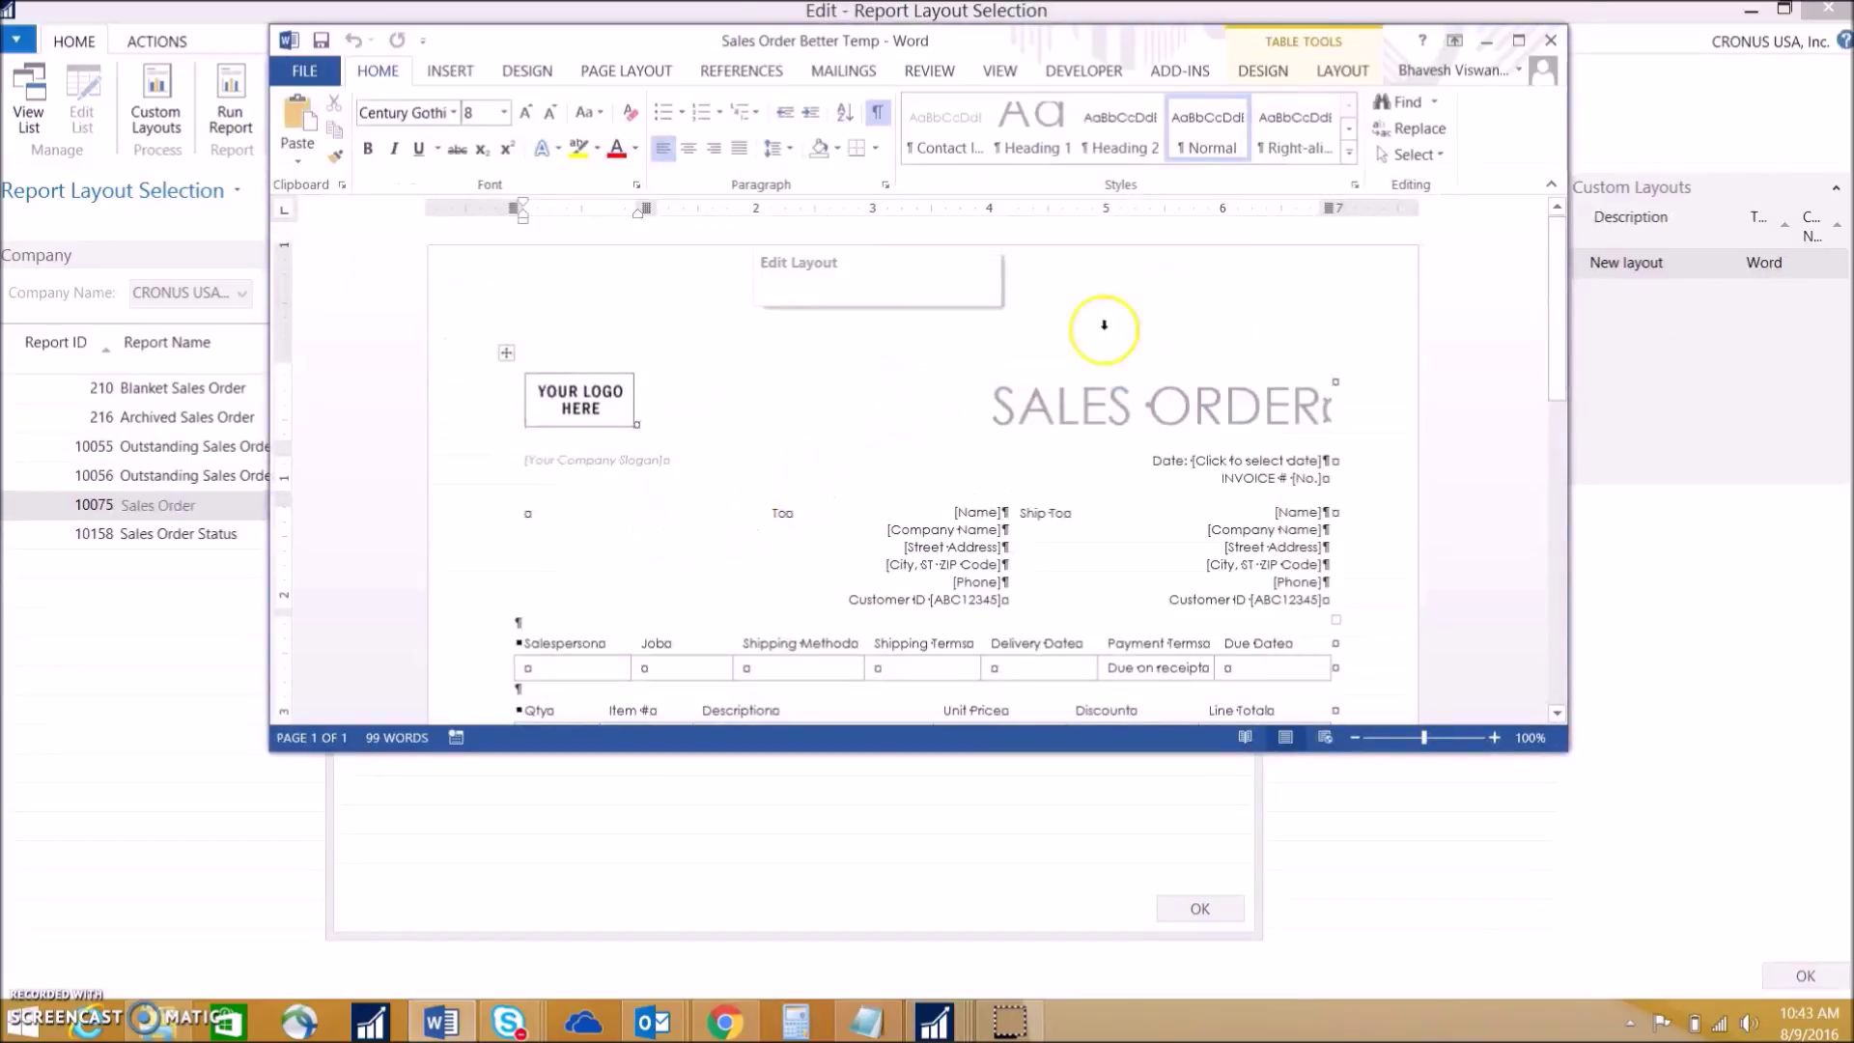
scroll(963, 493, down, 6)
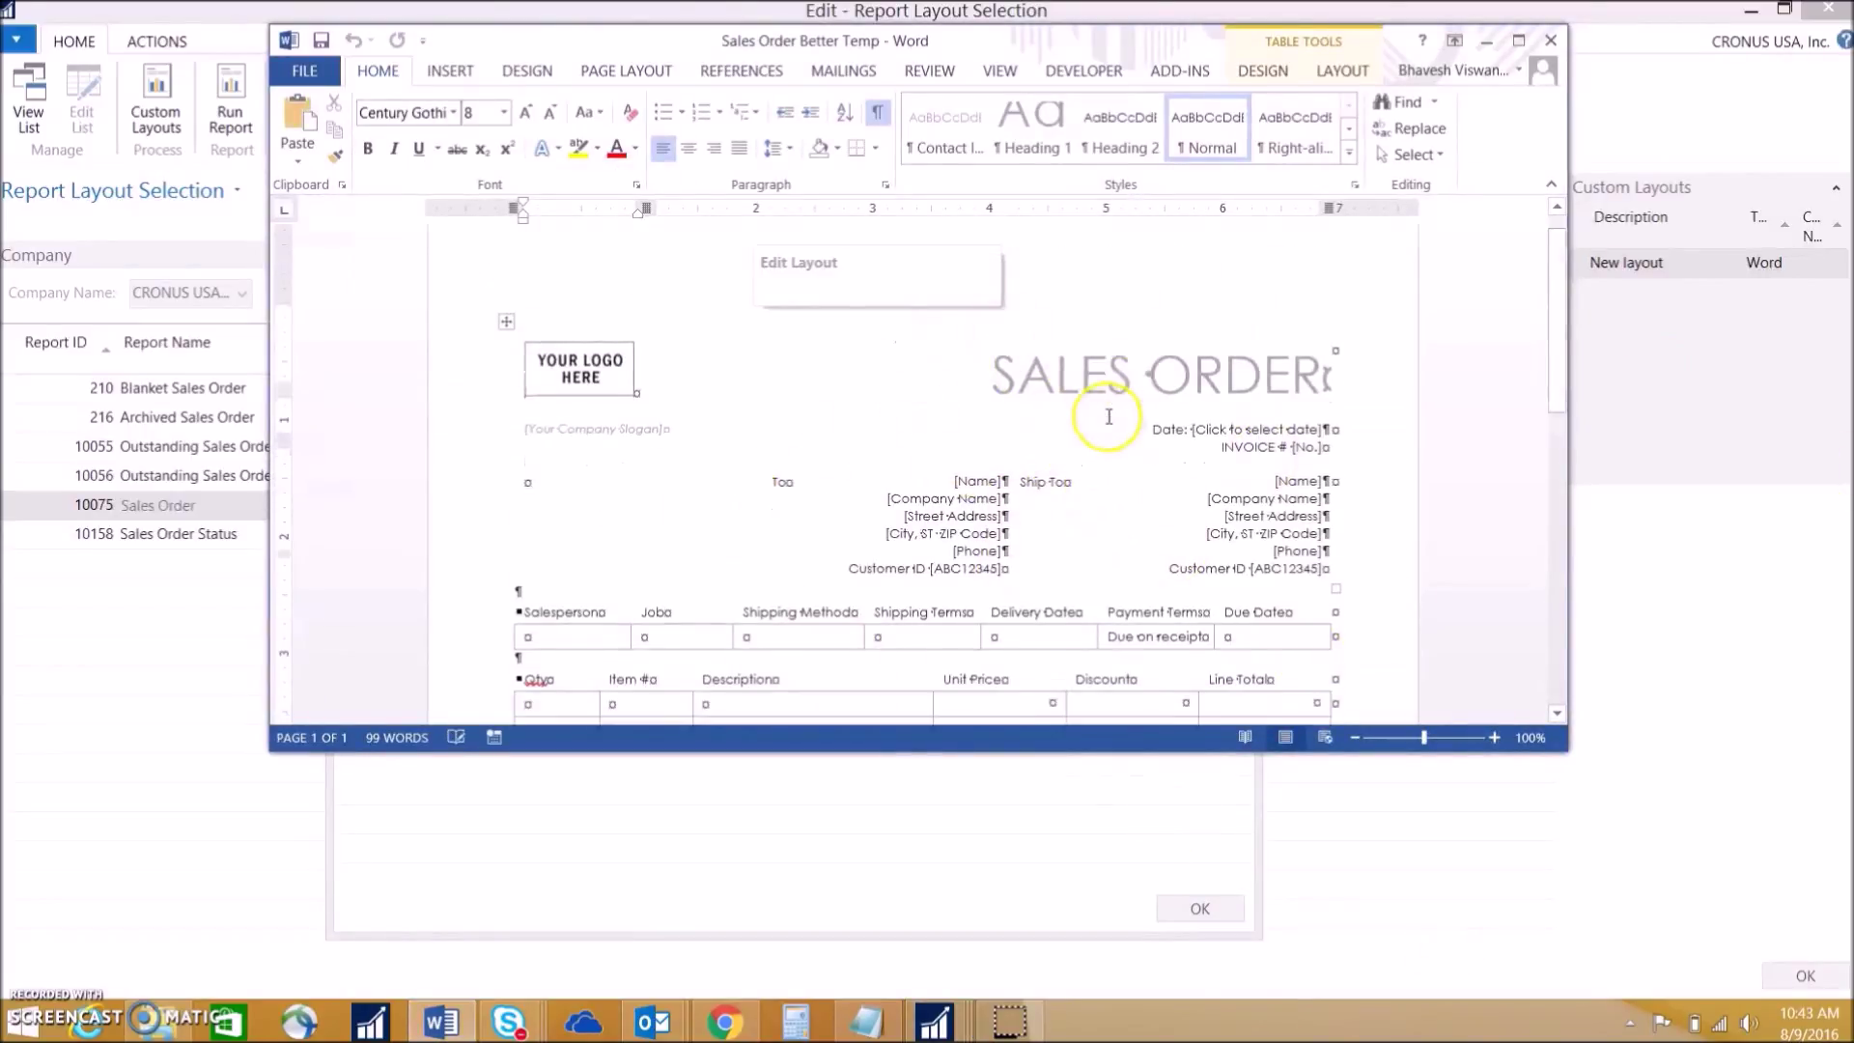
scroll(932, 401, up, 5)
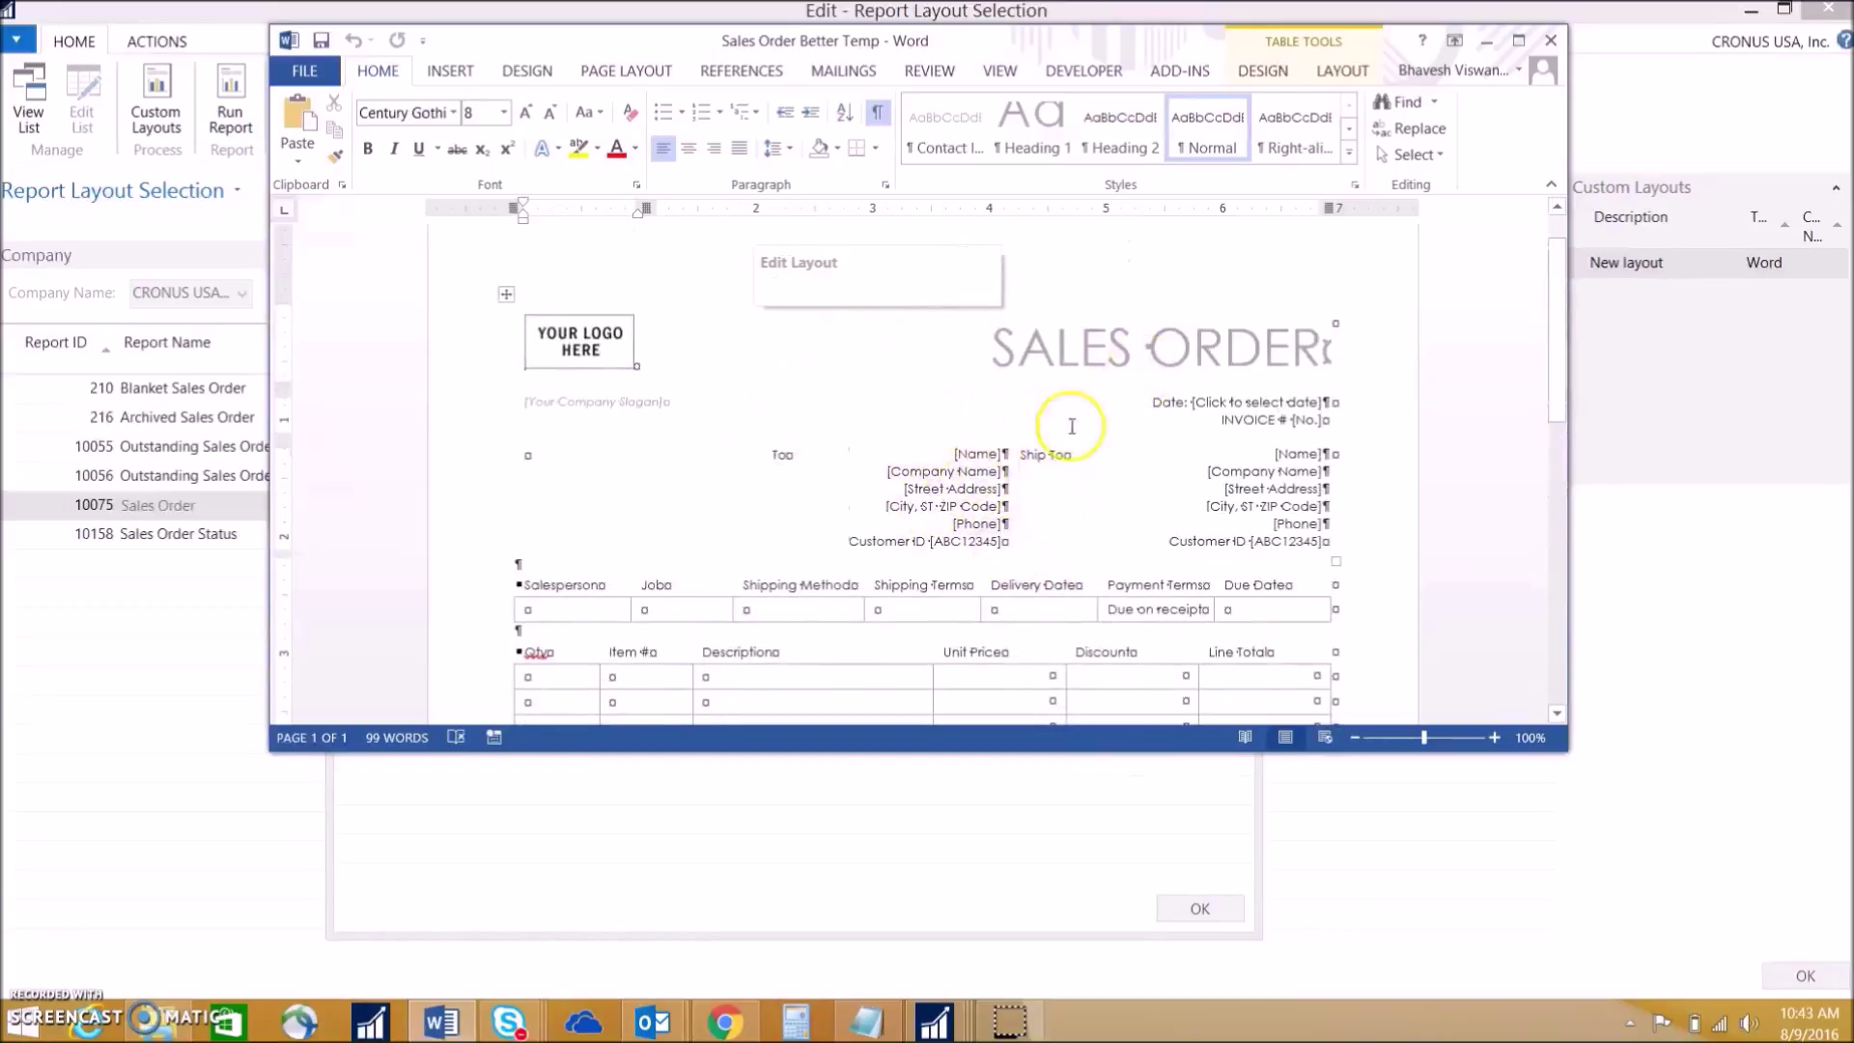
click(624, 359)
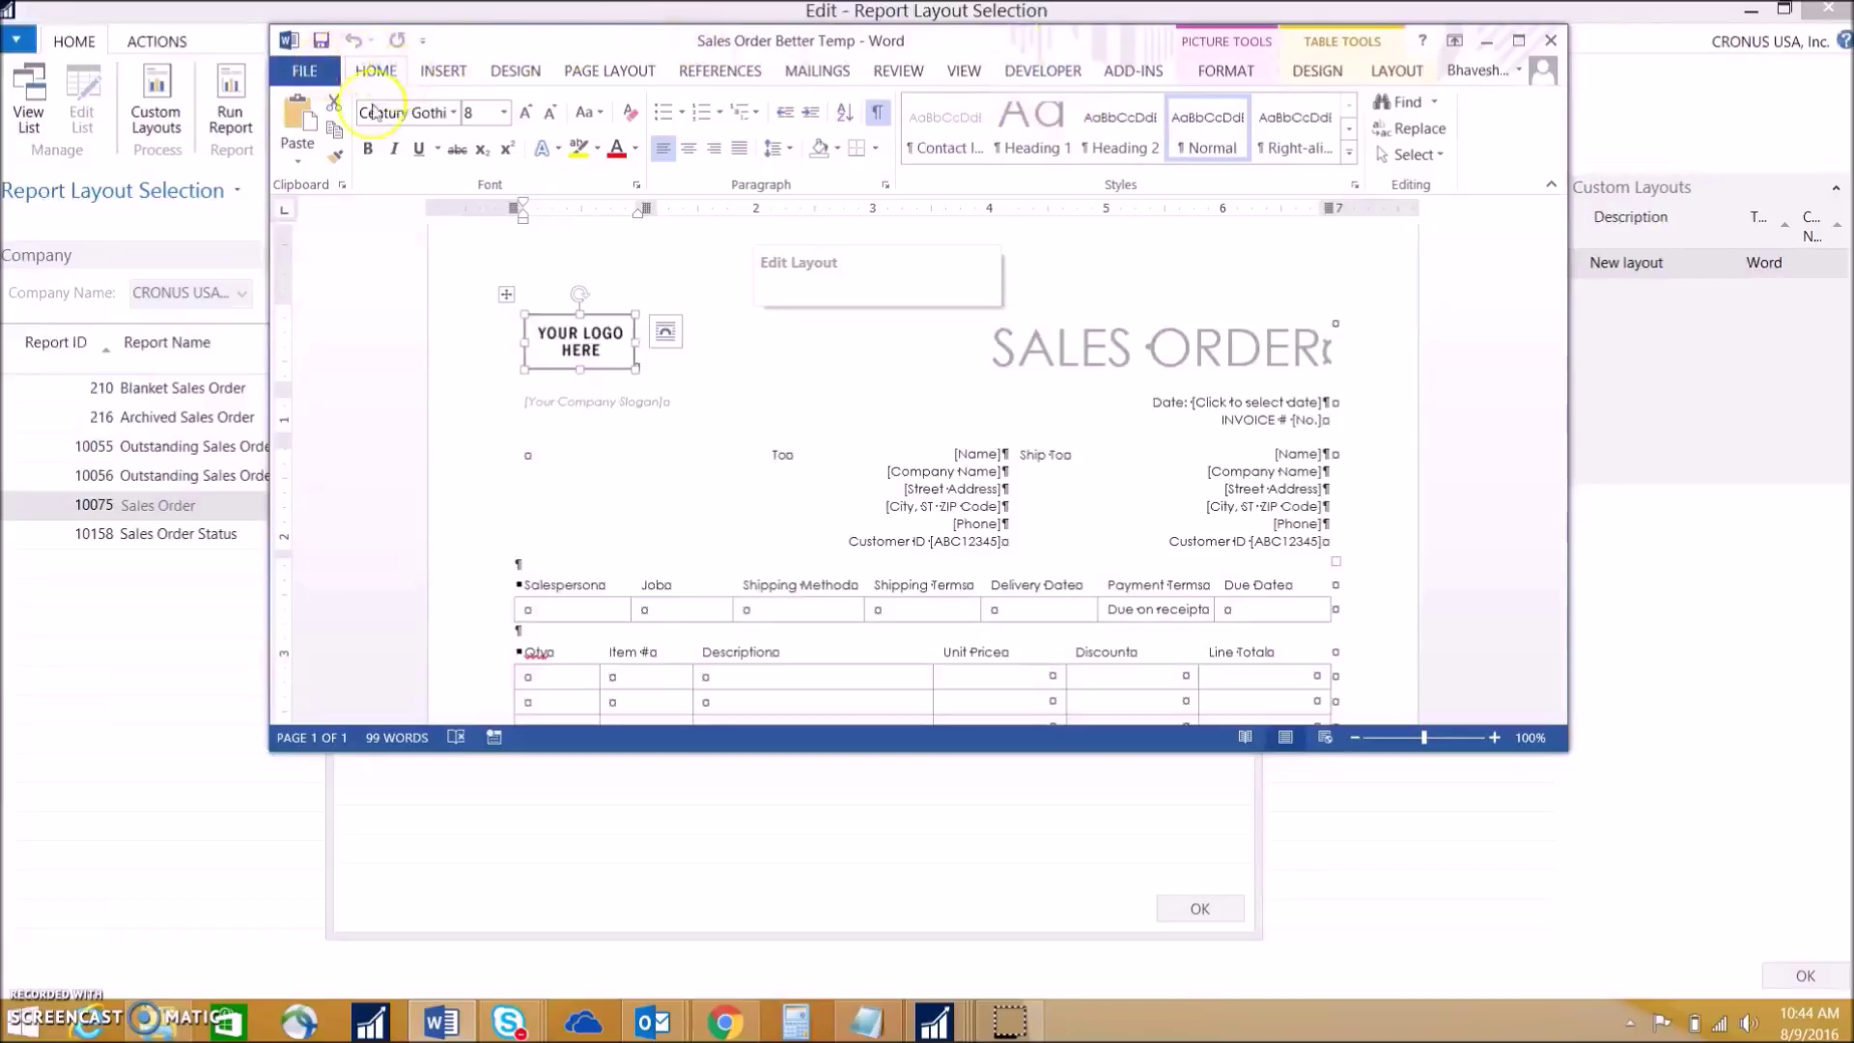
click(337, 72)
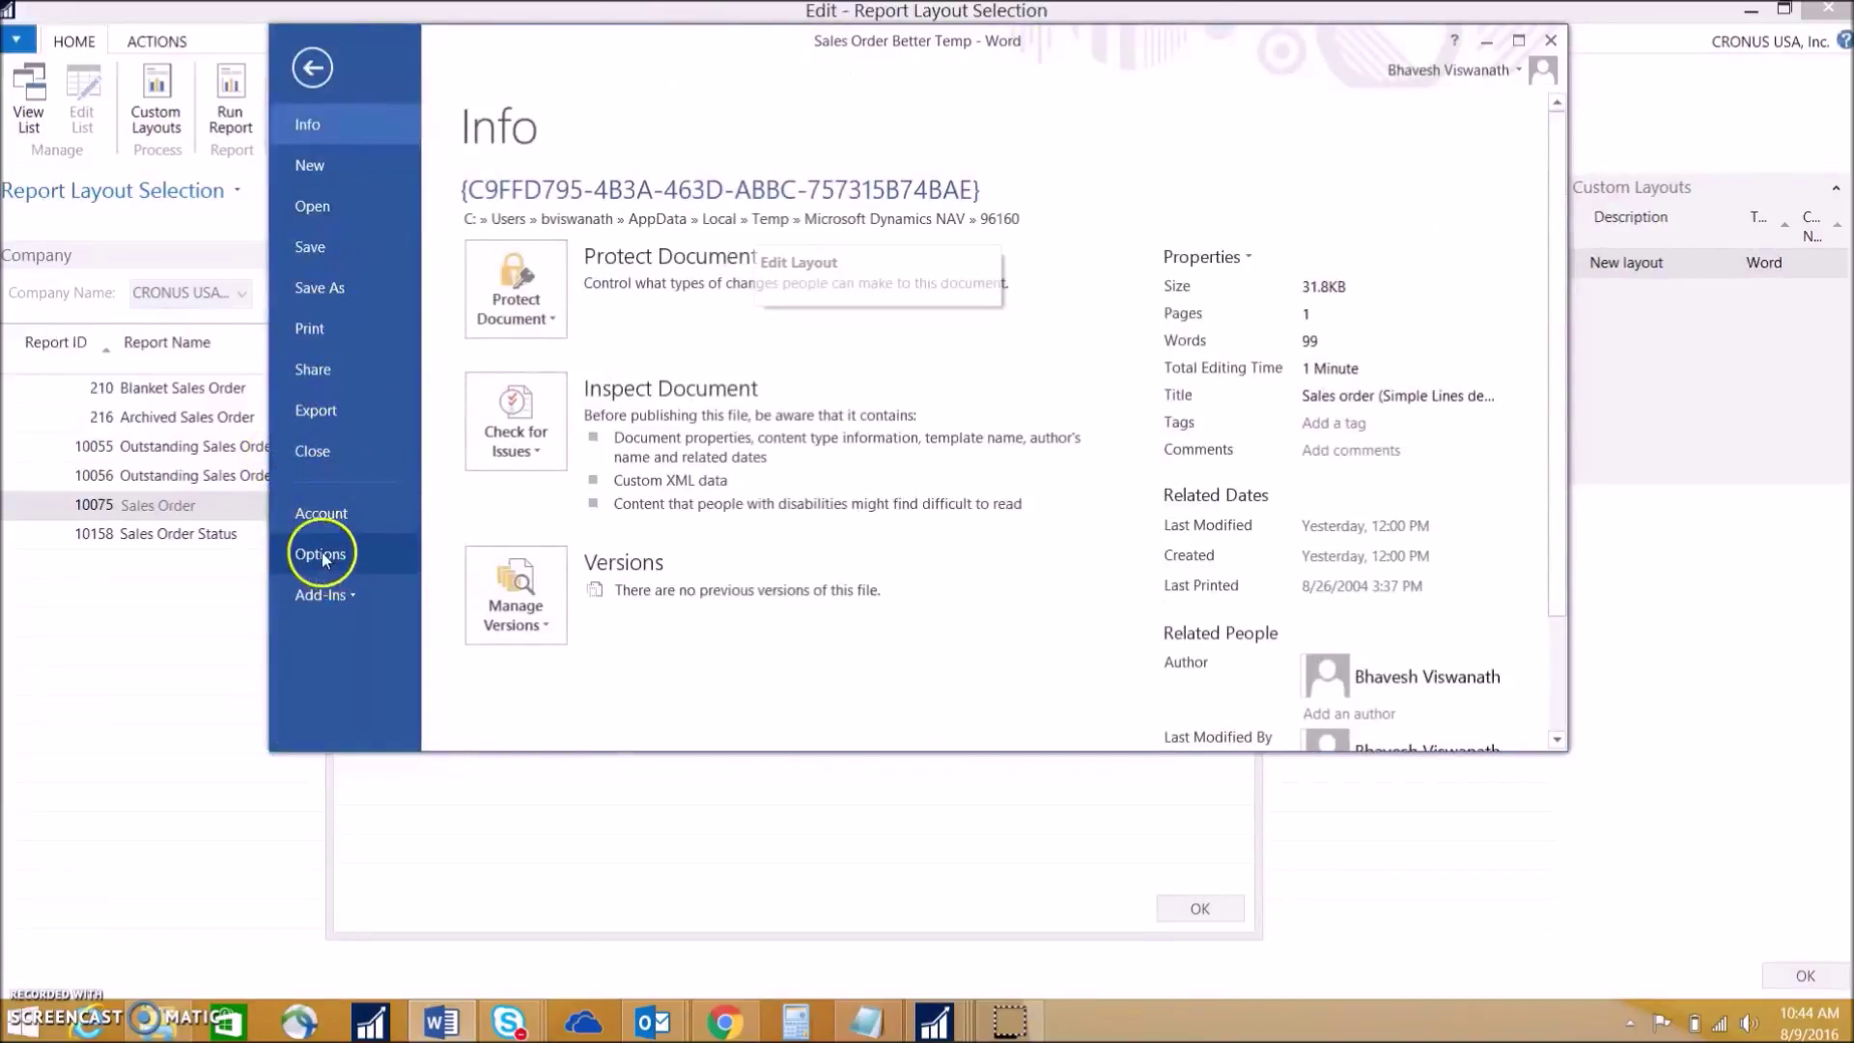
Step: Enable the Developer tab under Word Options > Customize Ribbon and switch to it
key(Escape)
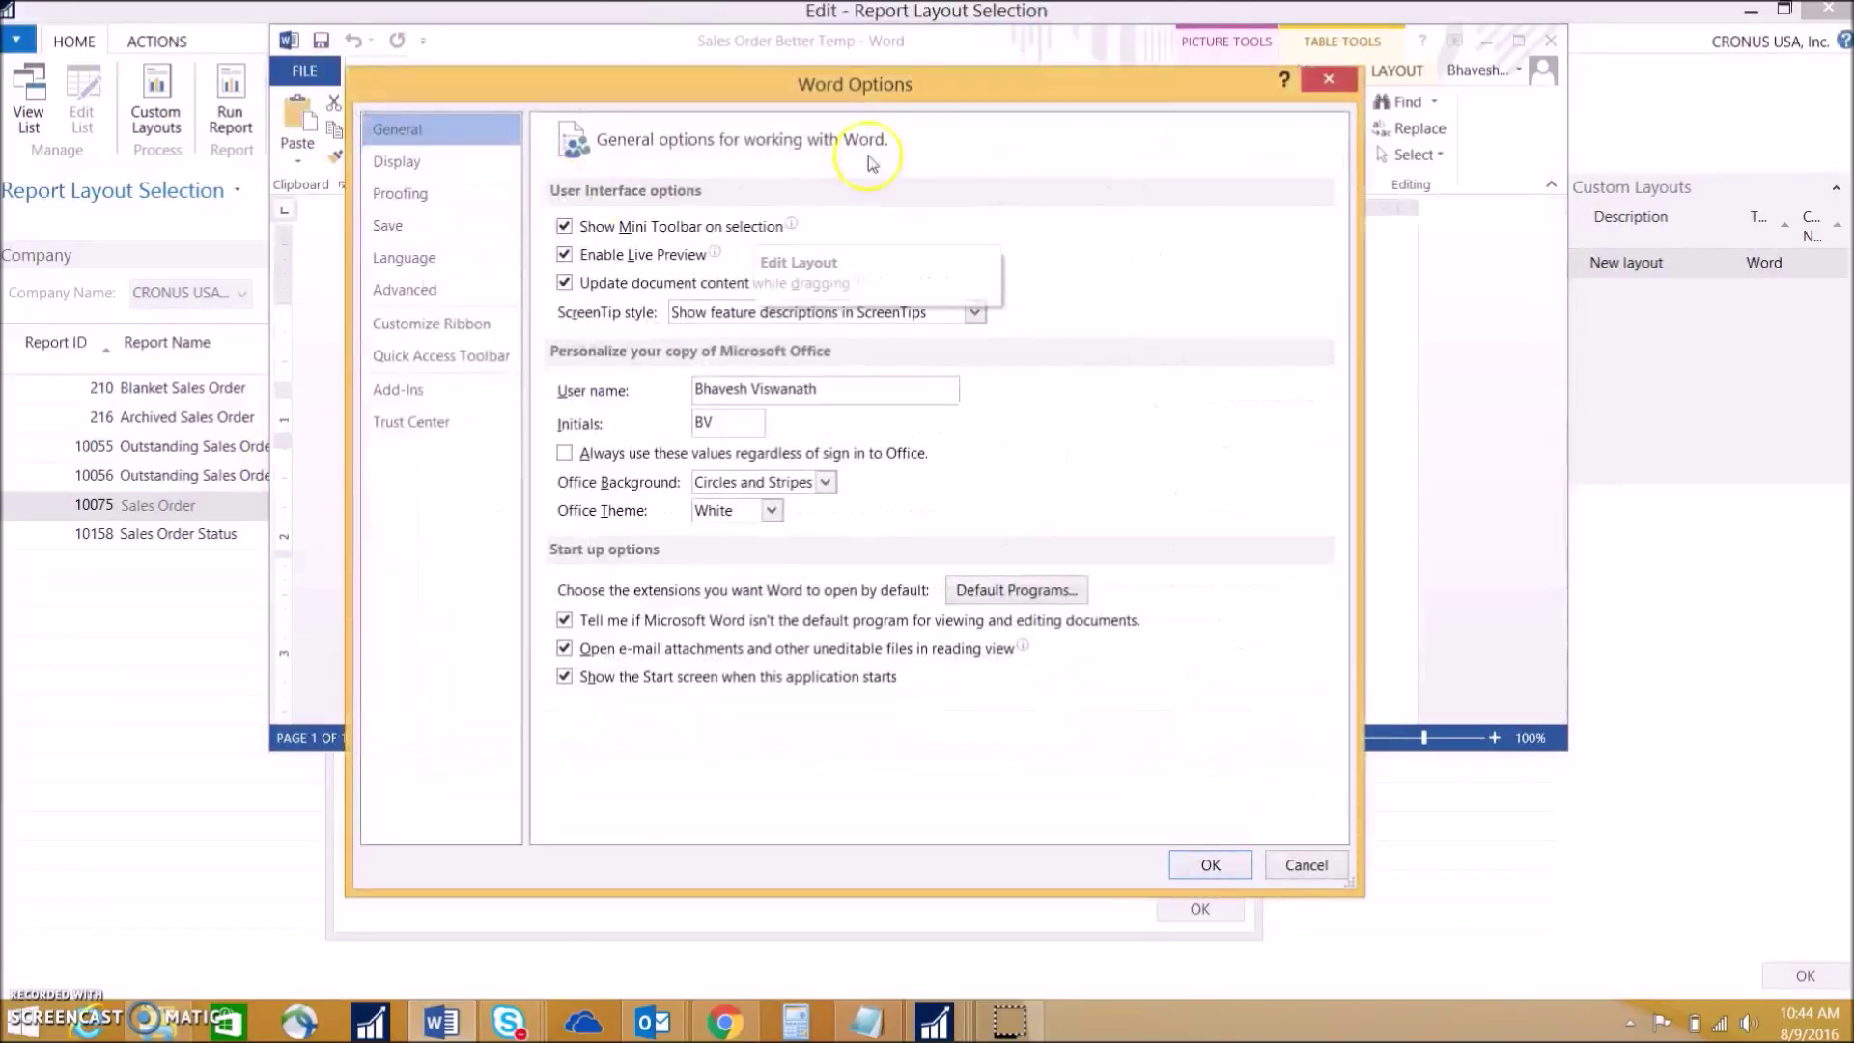
click(464, 328)
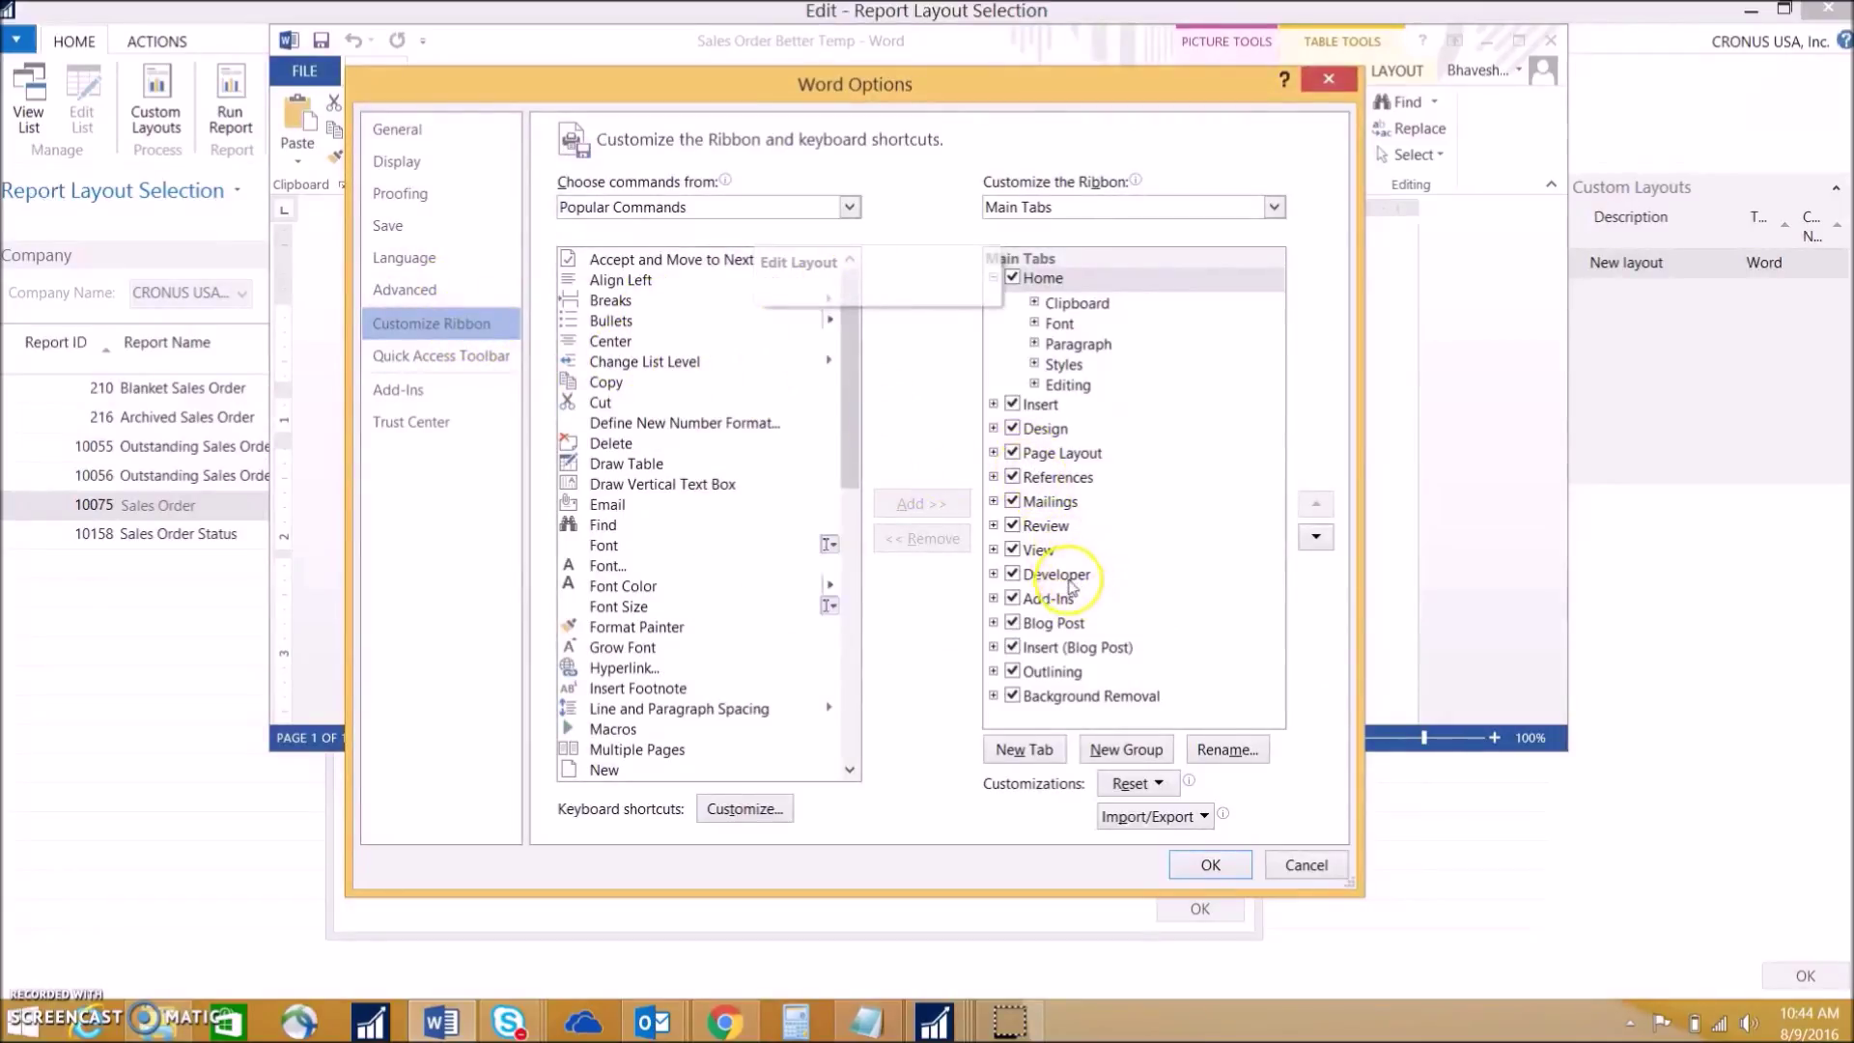
click(1014, 577)
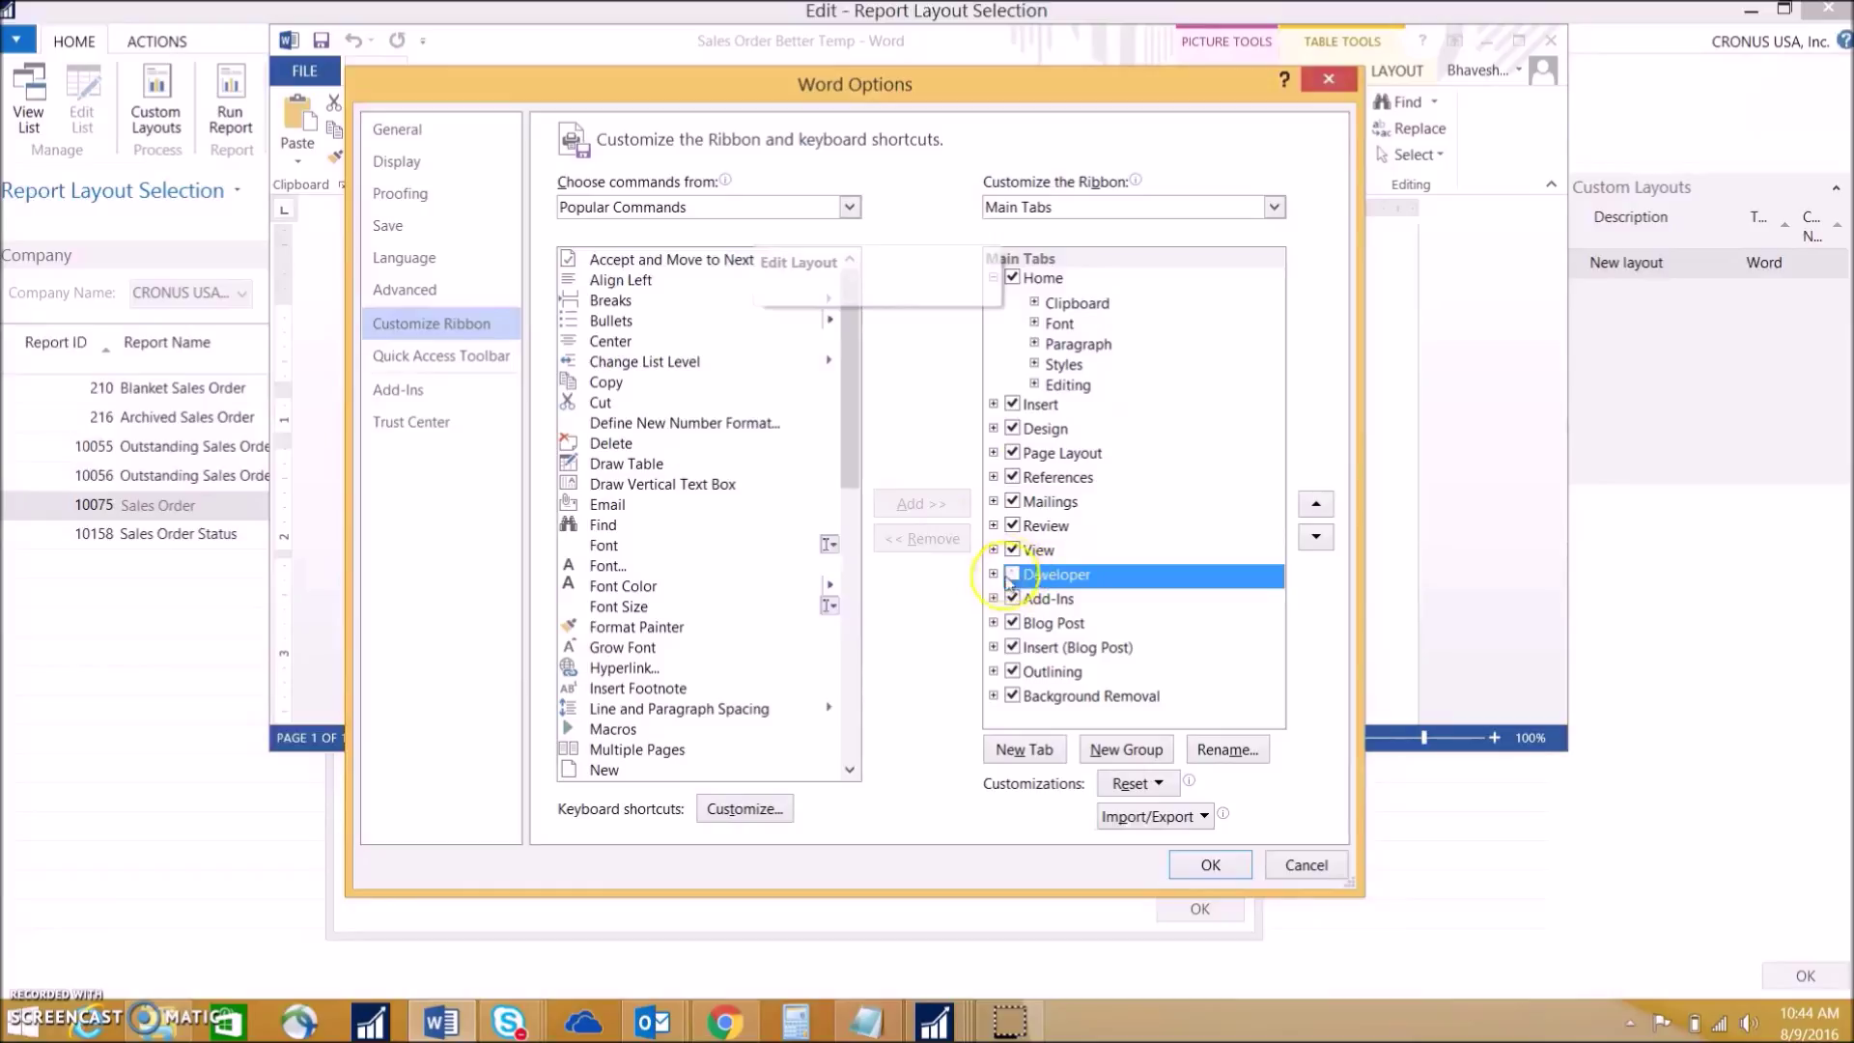
click(1011, 575)
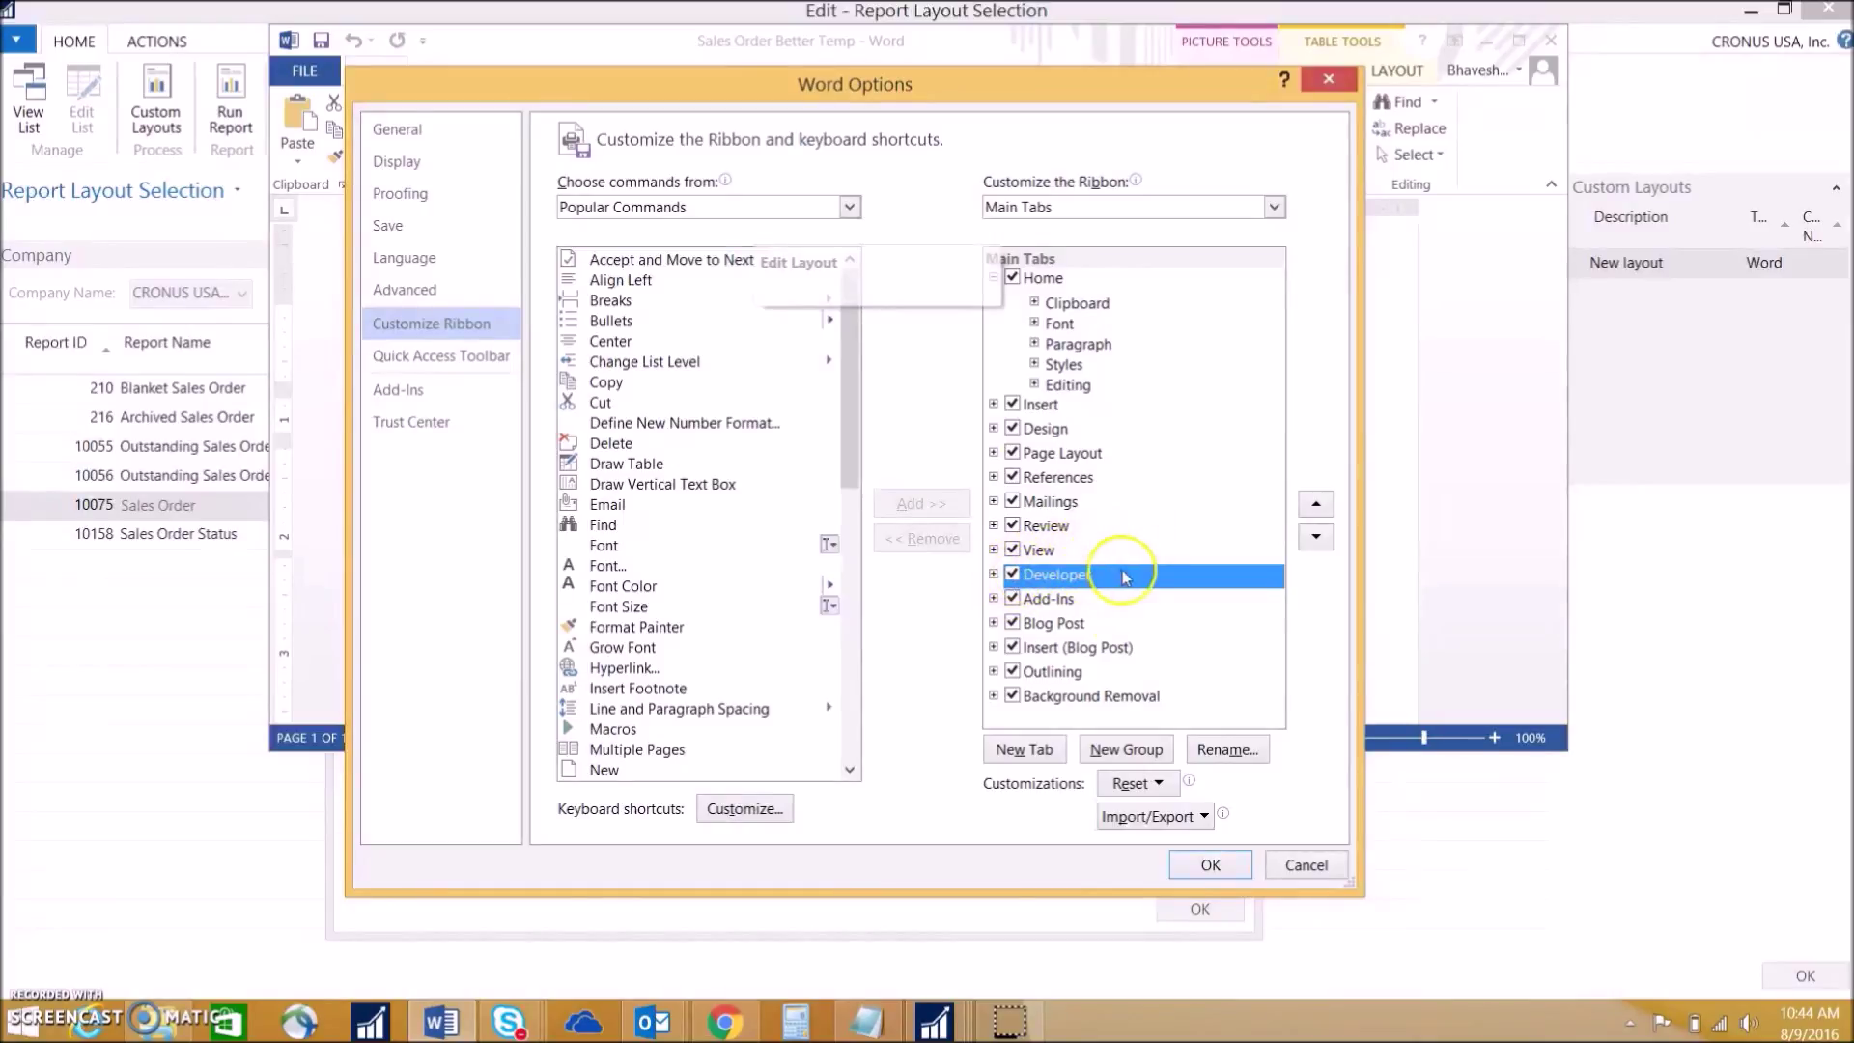
click(1206, 880)
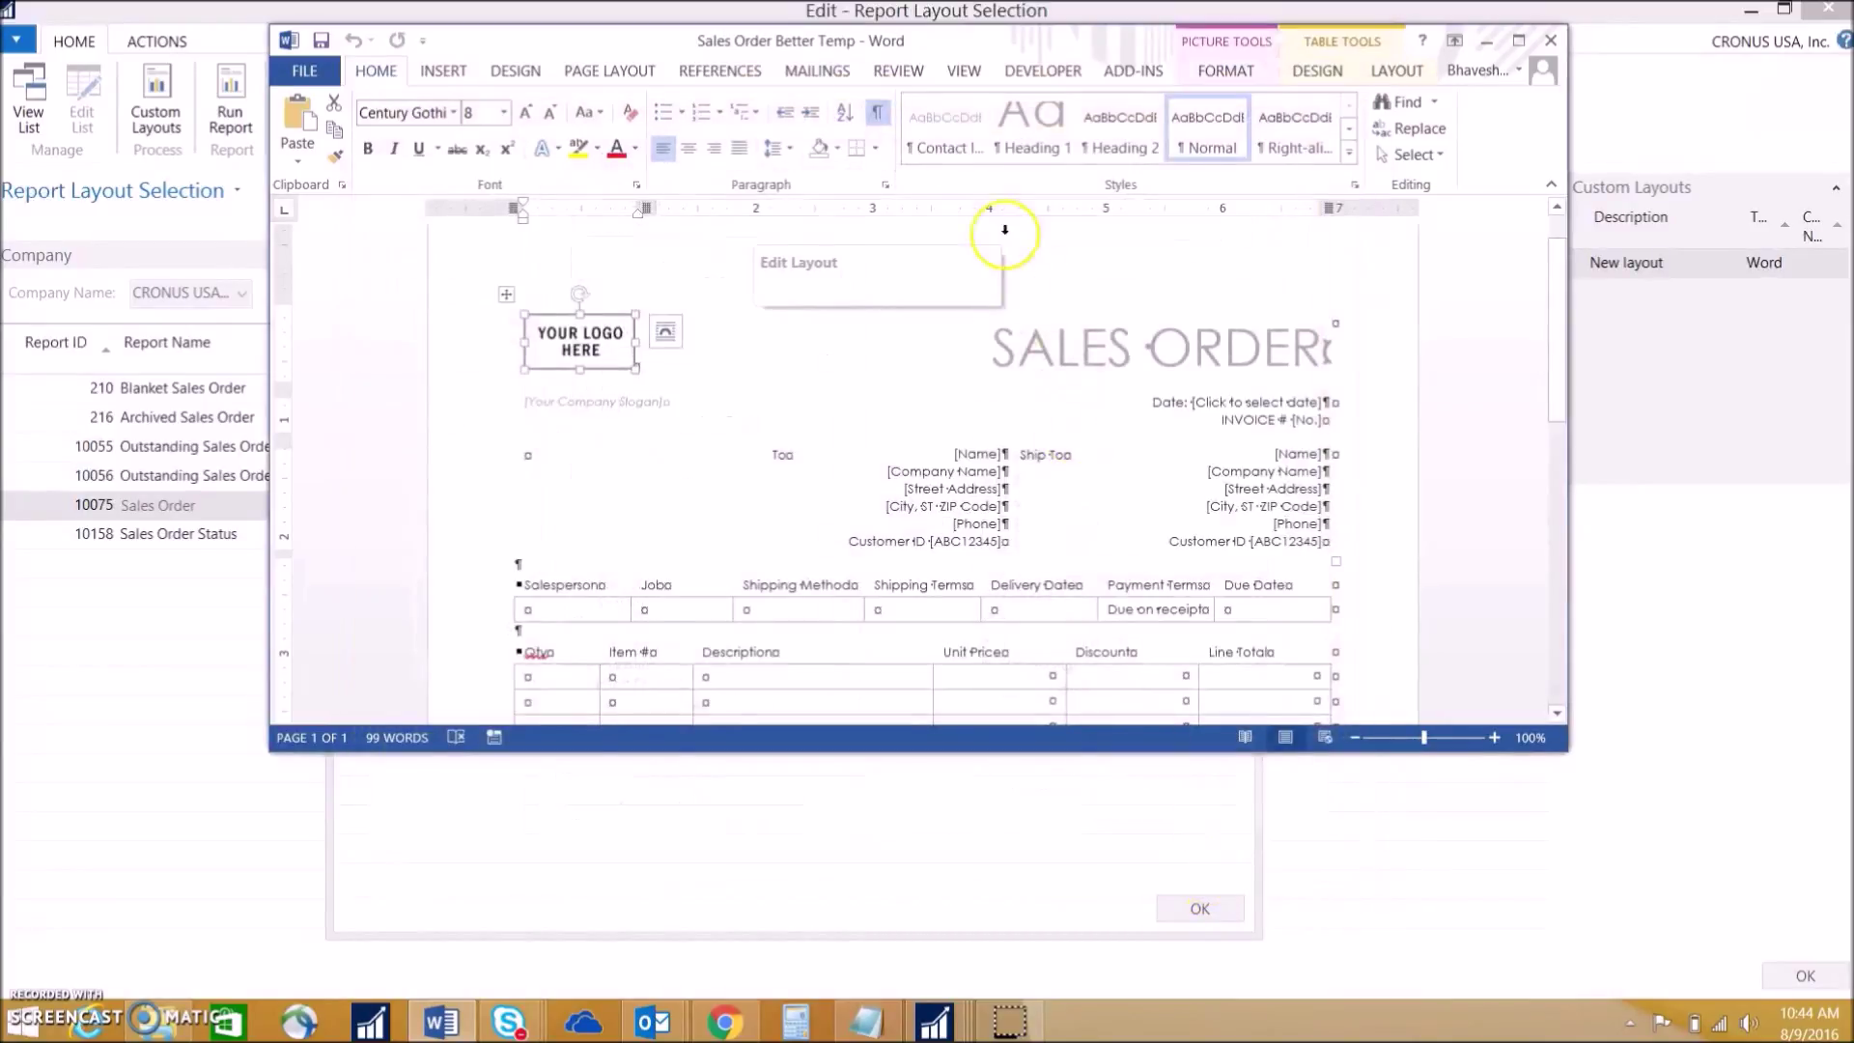
click(1043, 71)
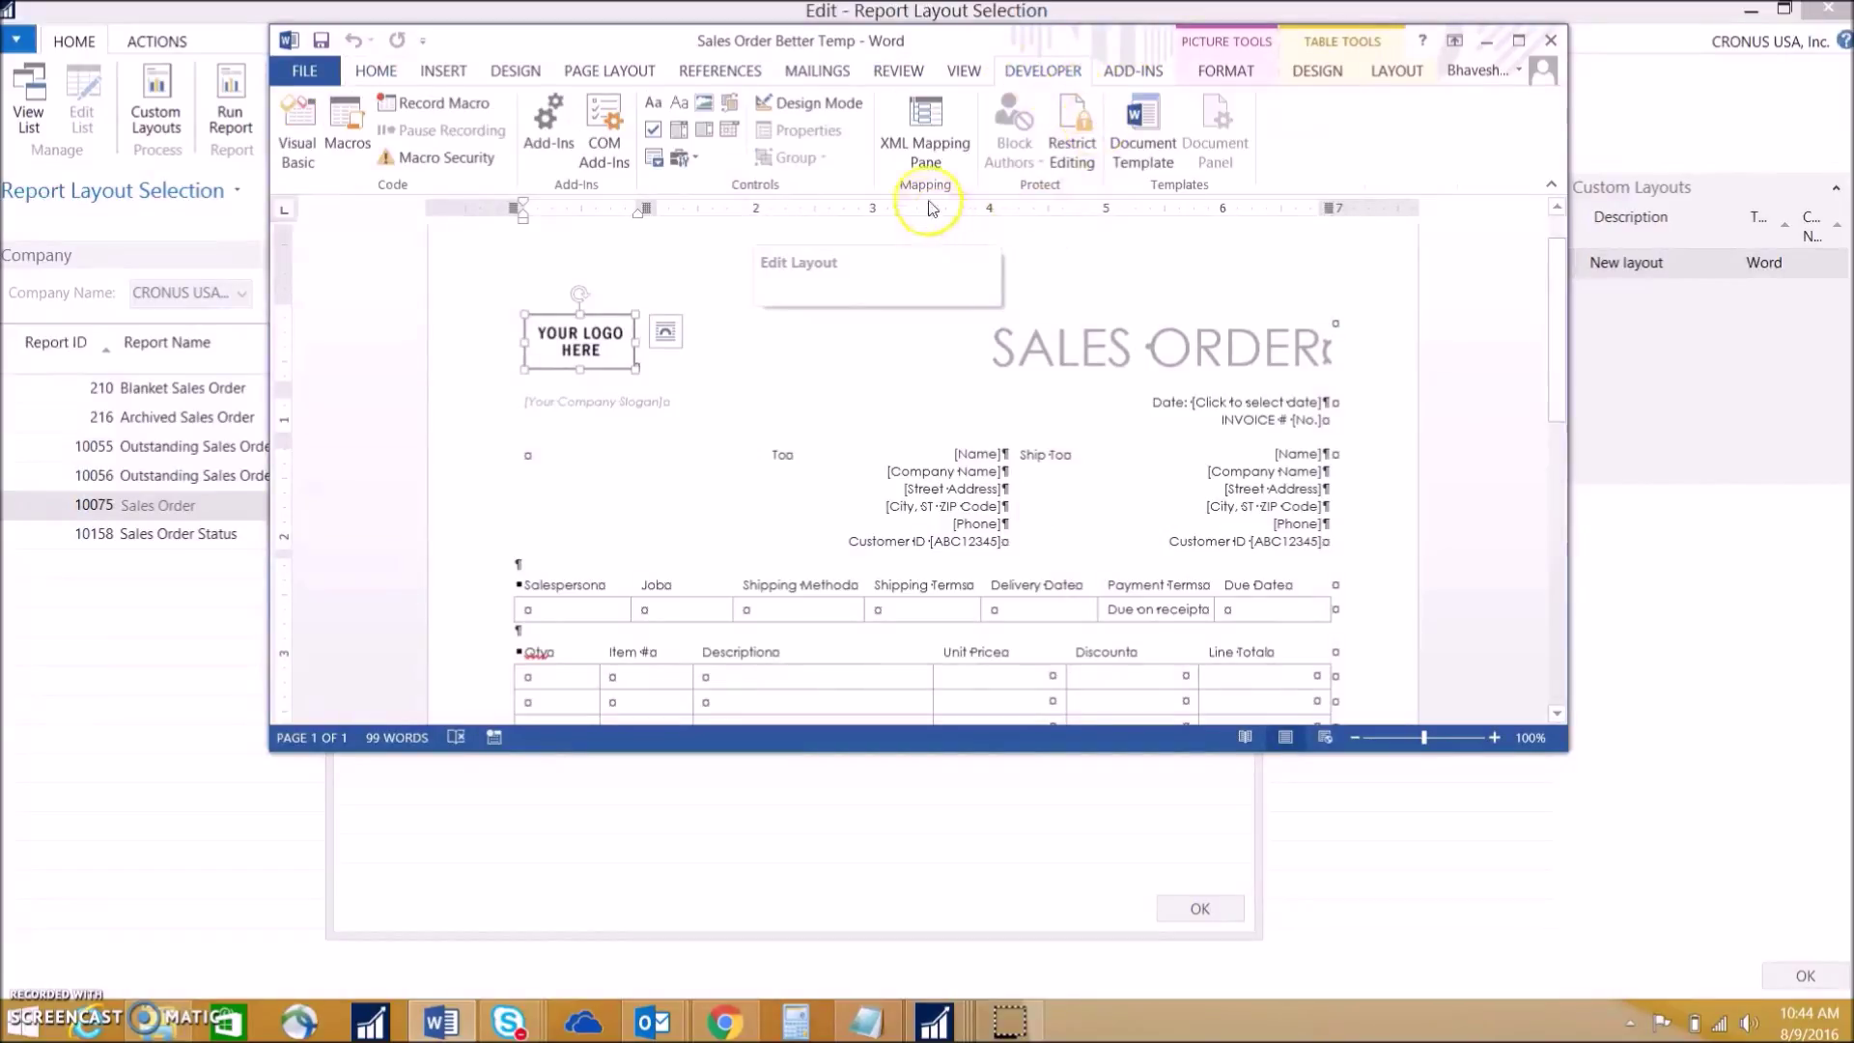
Step: Show the XML Mapping pane for the NAV Sales_Order 10075 part, expanding Sales_Header, CopyLoop and PageLoop
click(917, 135)
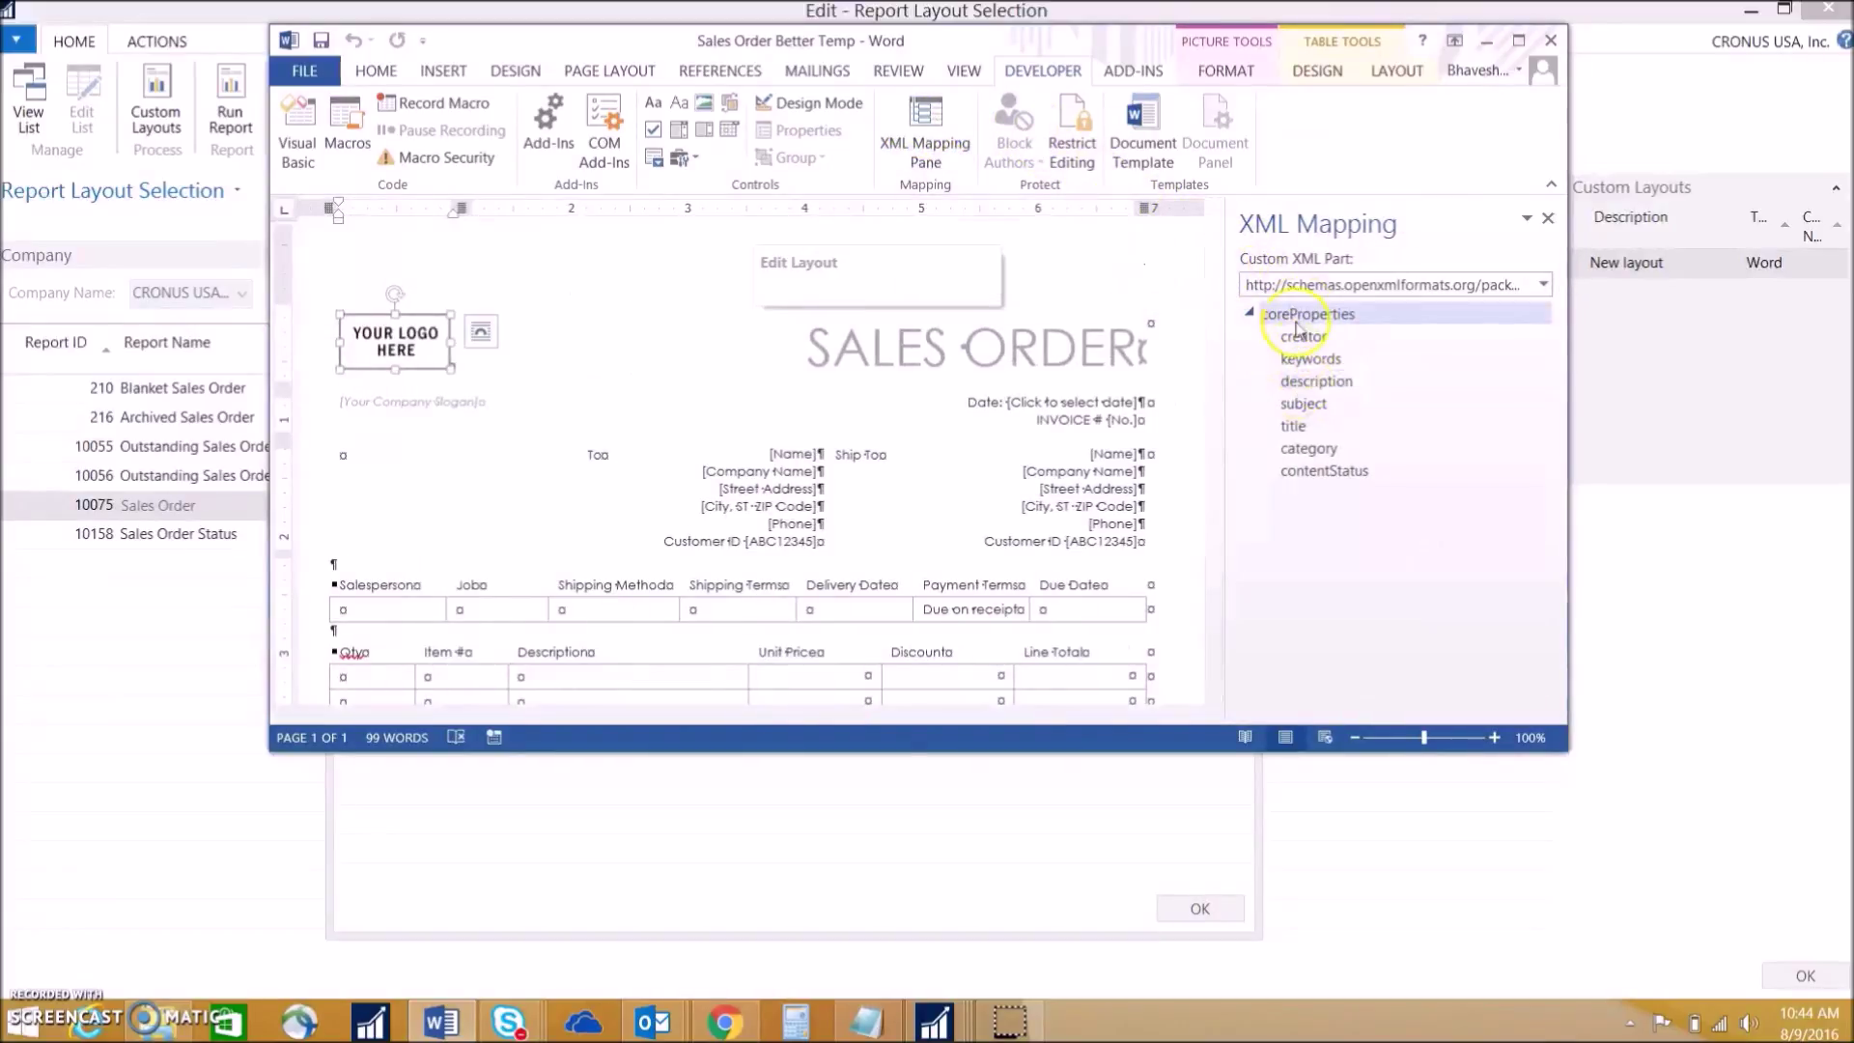
click(1542, 284)
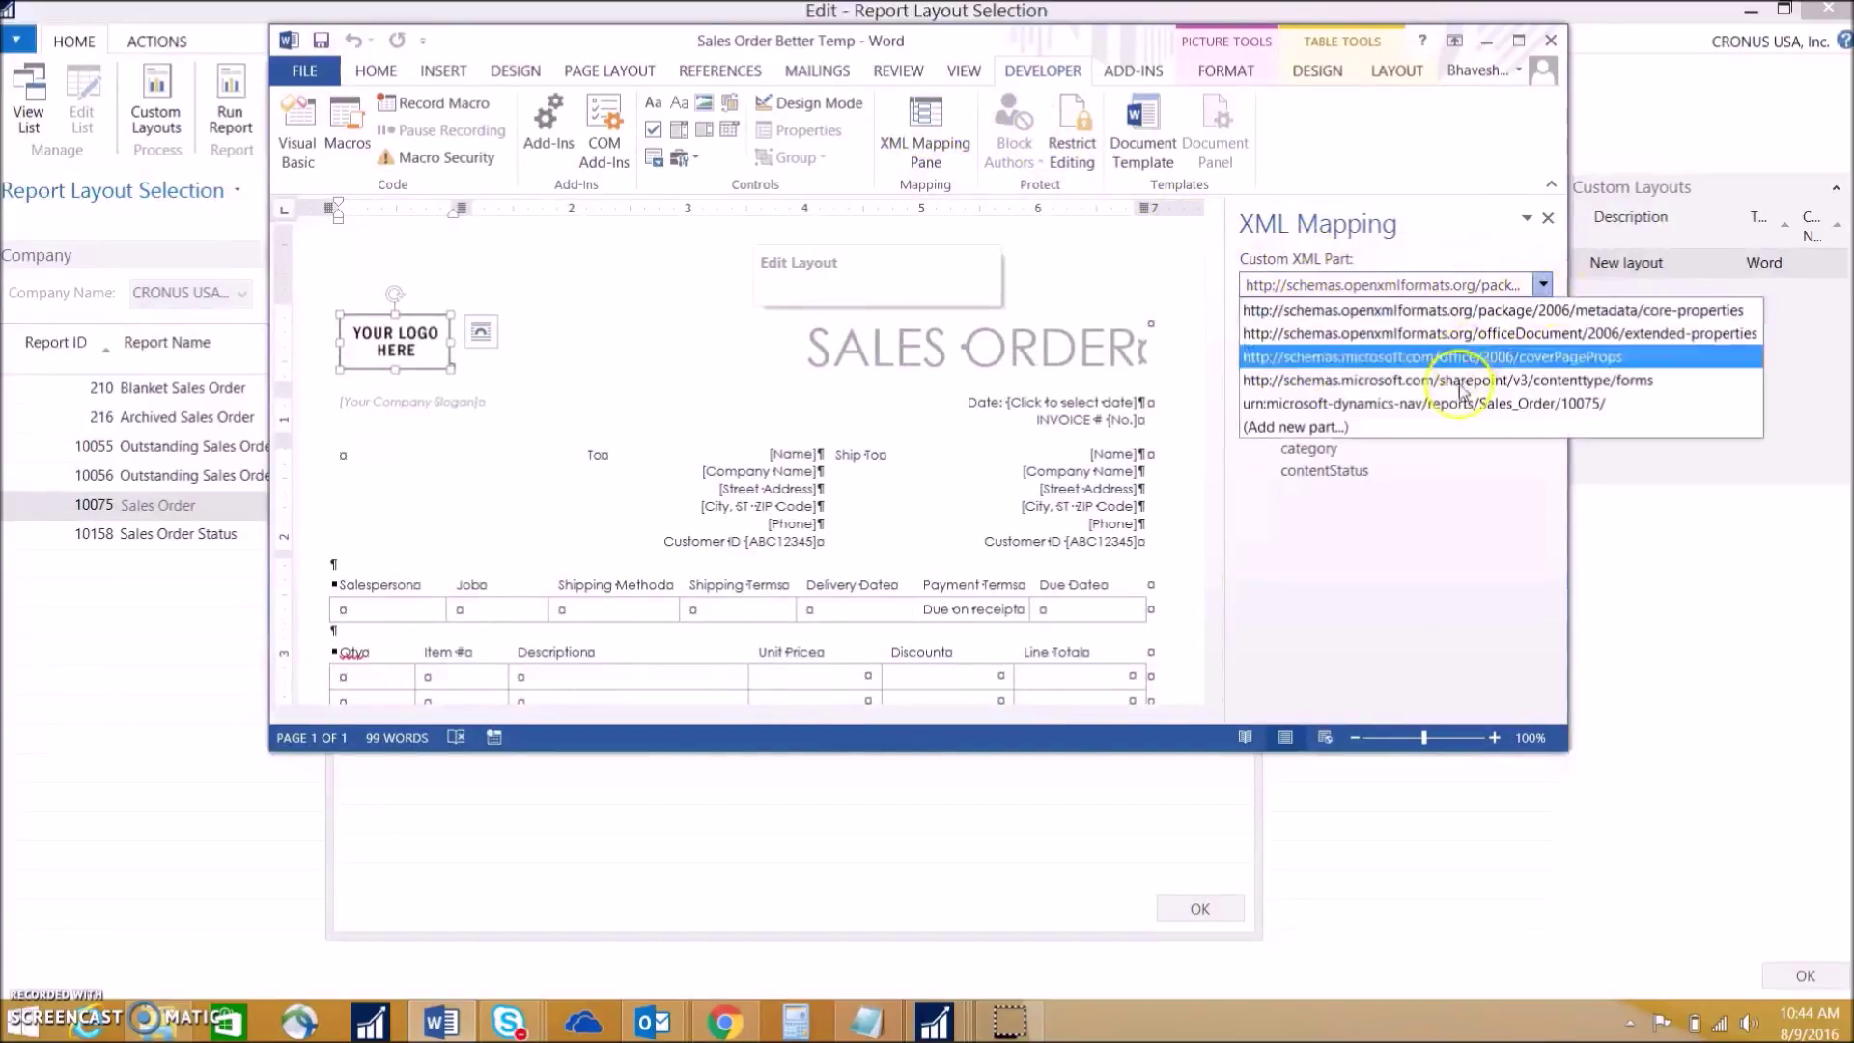
click(1586, 406)
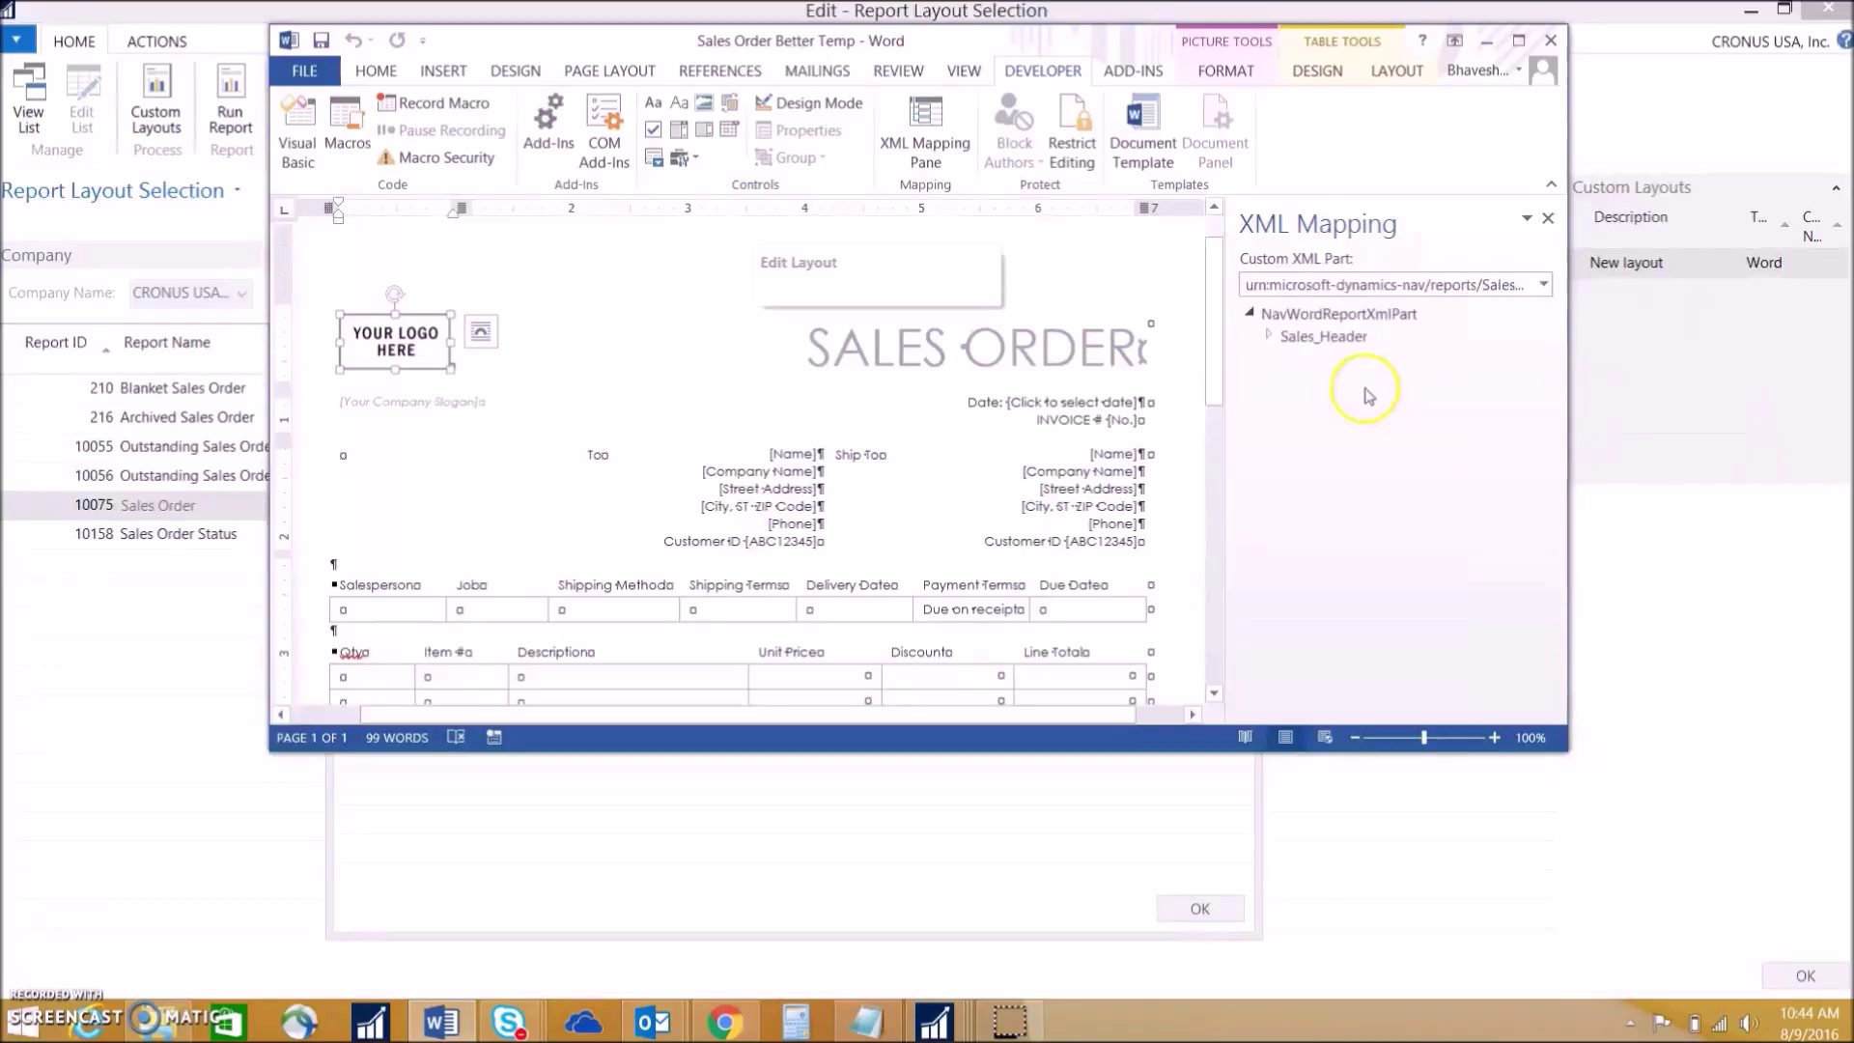
click(1269, 336)
click(1288, 426)
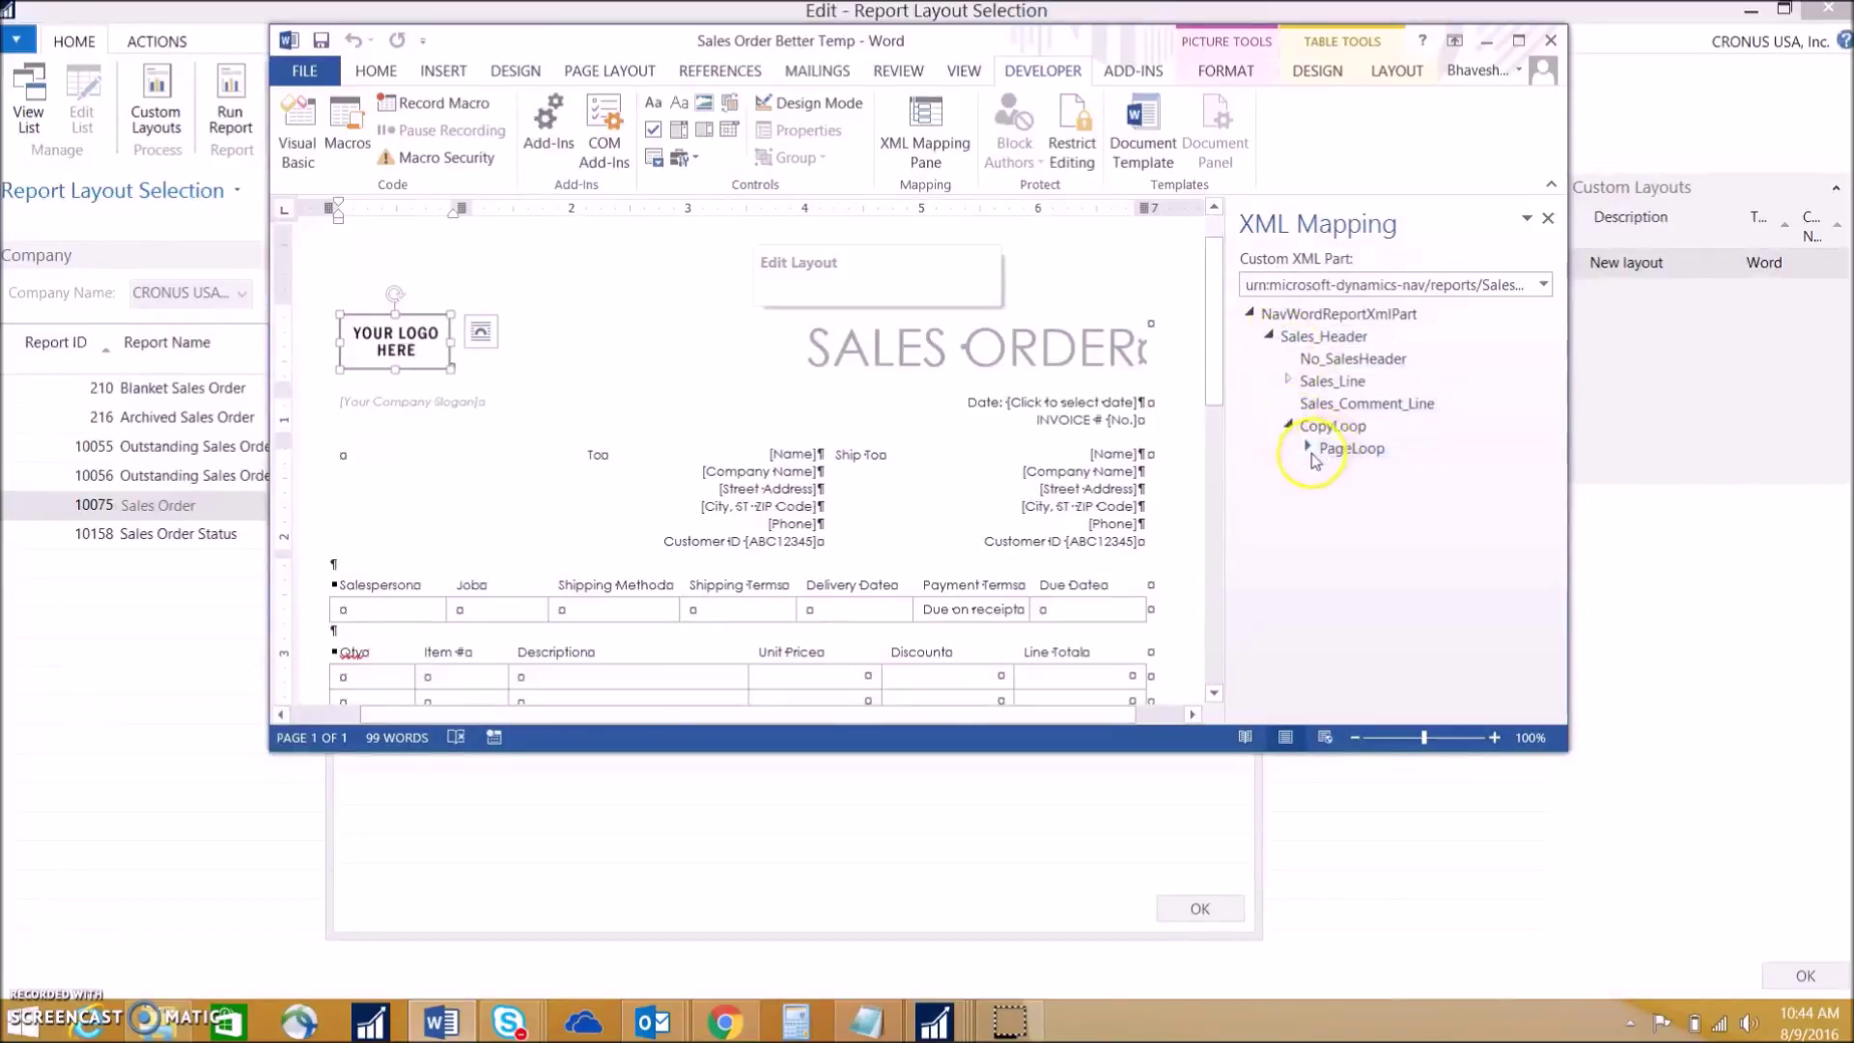
click(1308, 448)
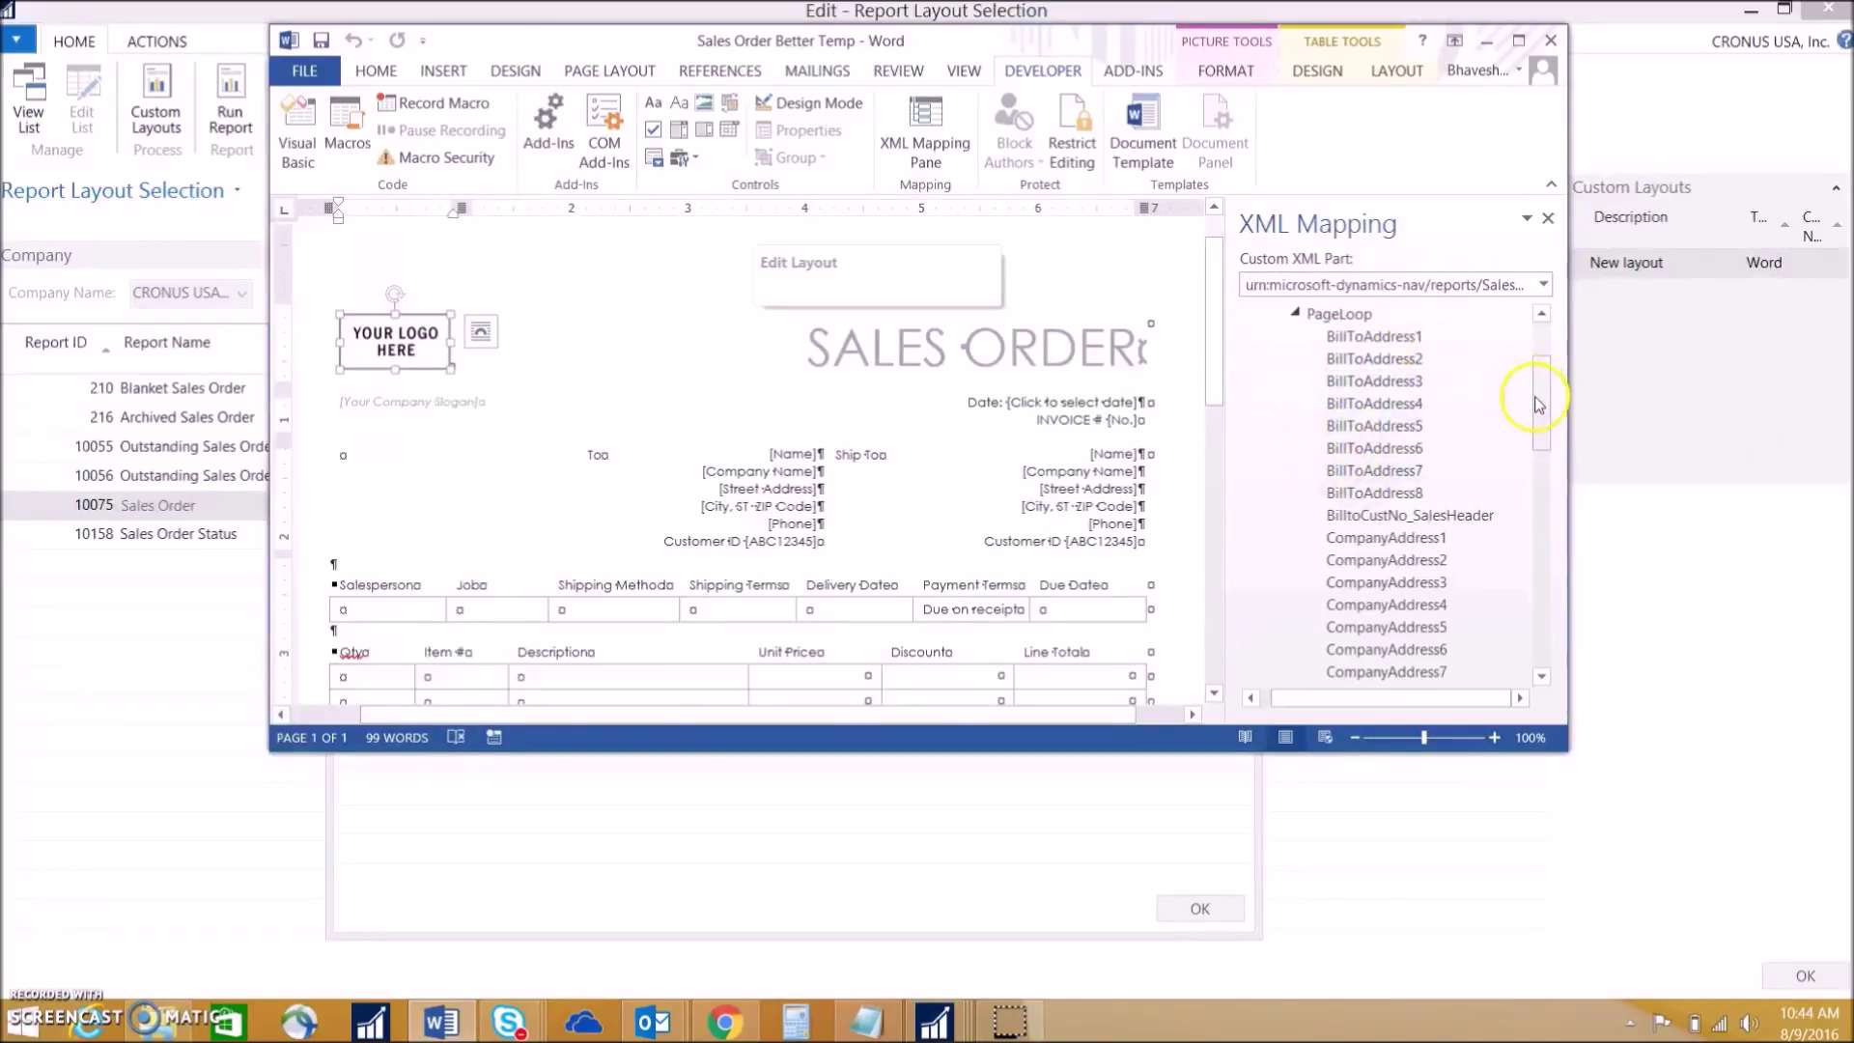
mouse_move(1541, 401)
mouse_down()
mouse_move(1544, 628)
mouse_move(1539, 364)
mouse_move(1529, 440)
mouse_move(1530, 411)
mouse_up()
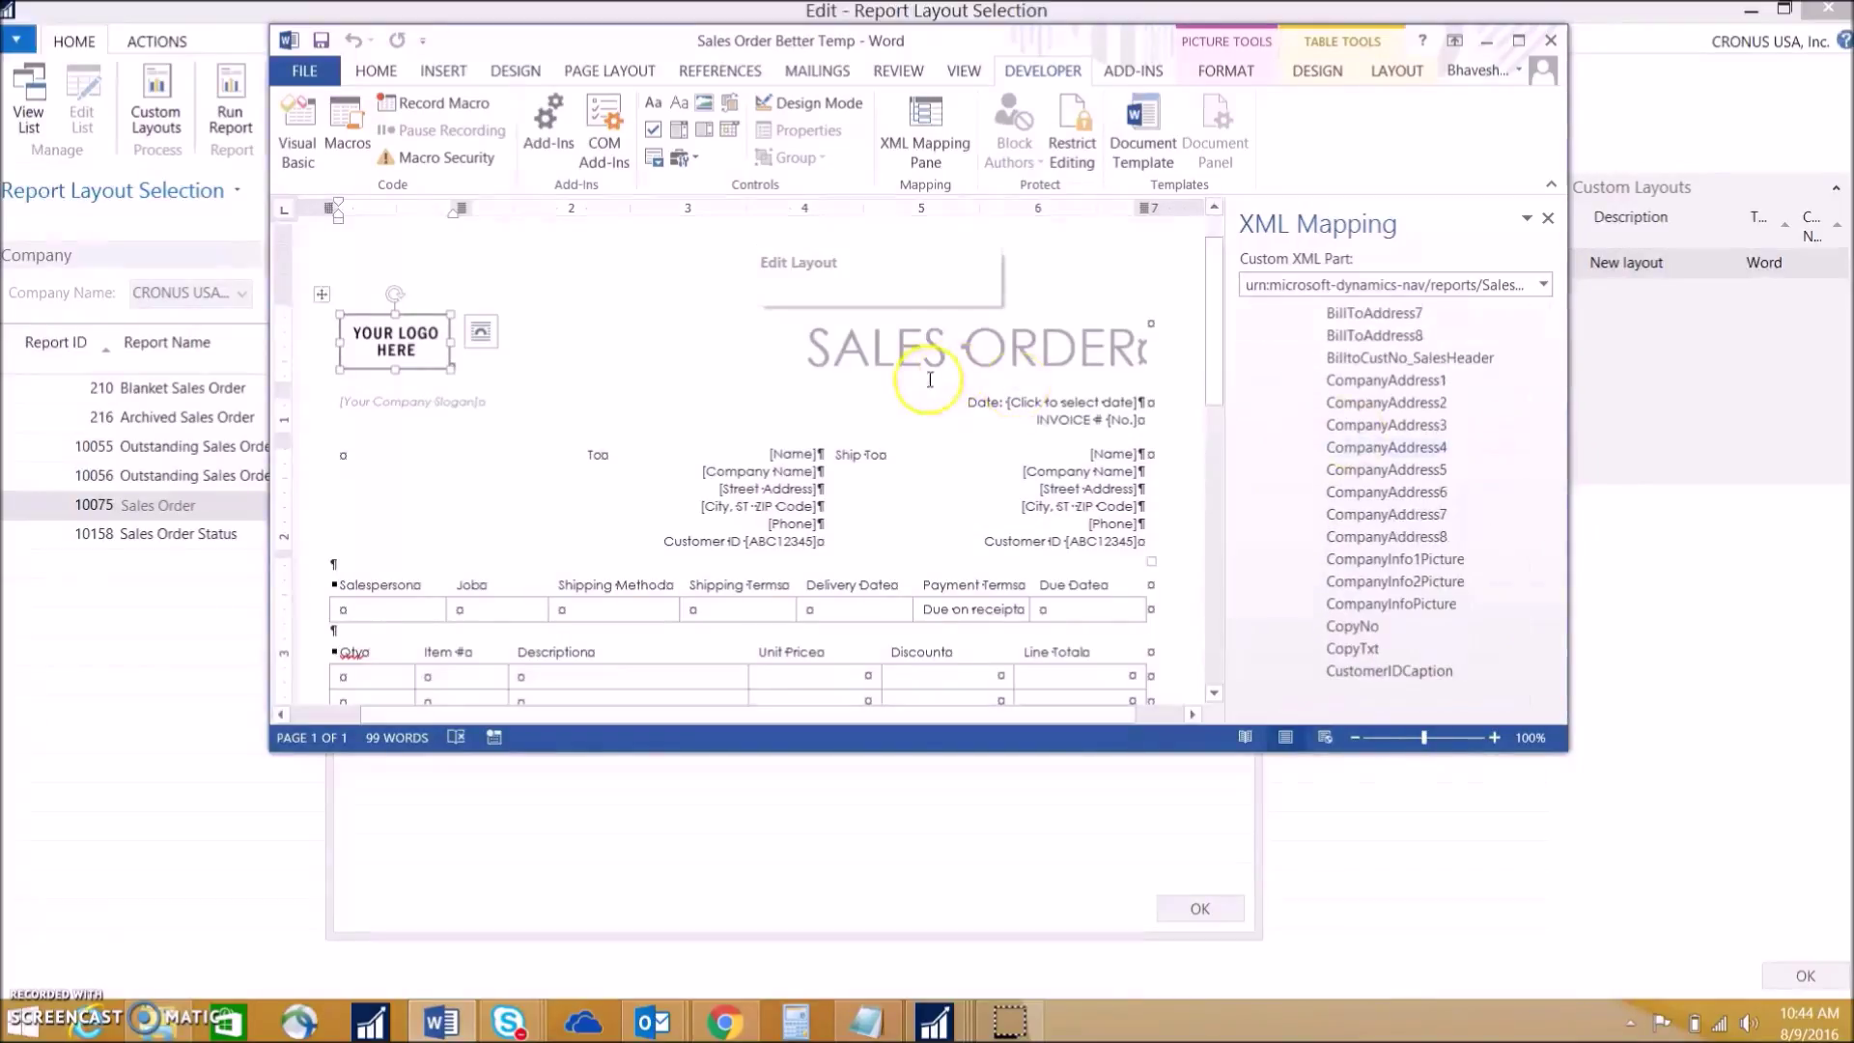
Step: Select the Name through Customer ID placeholders in both address blocks and remove their content controls
click(770, 458)
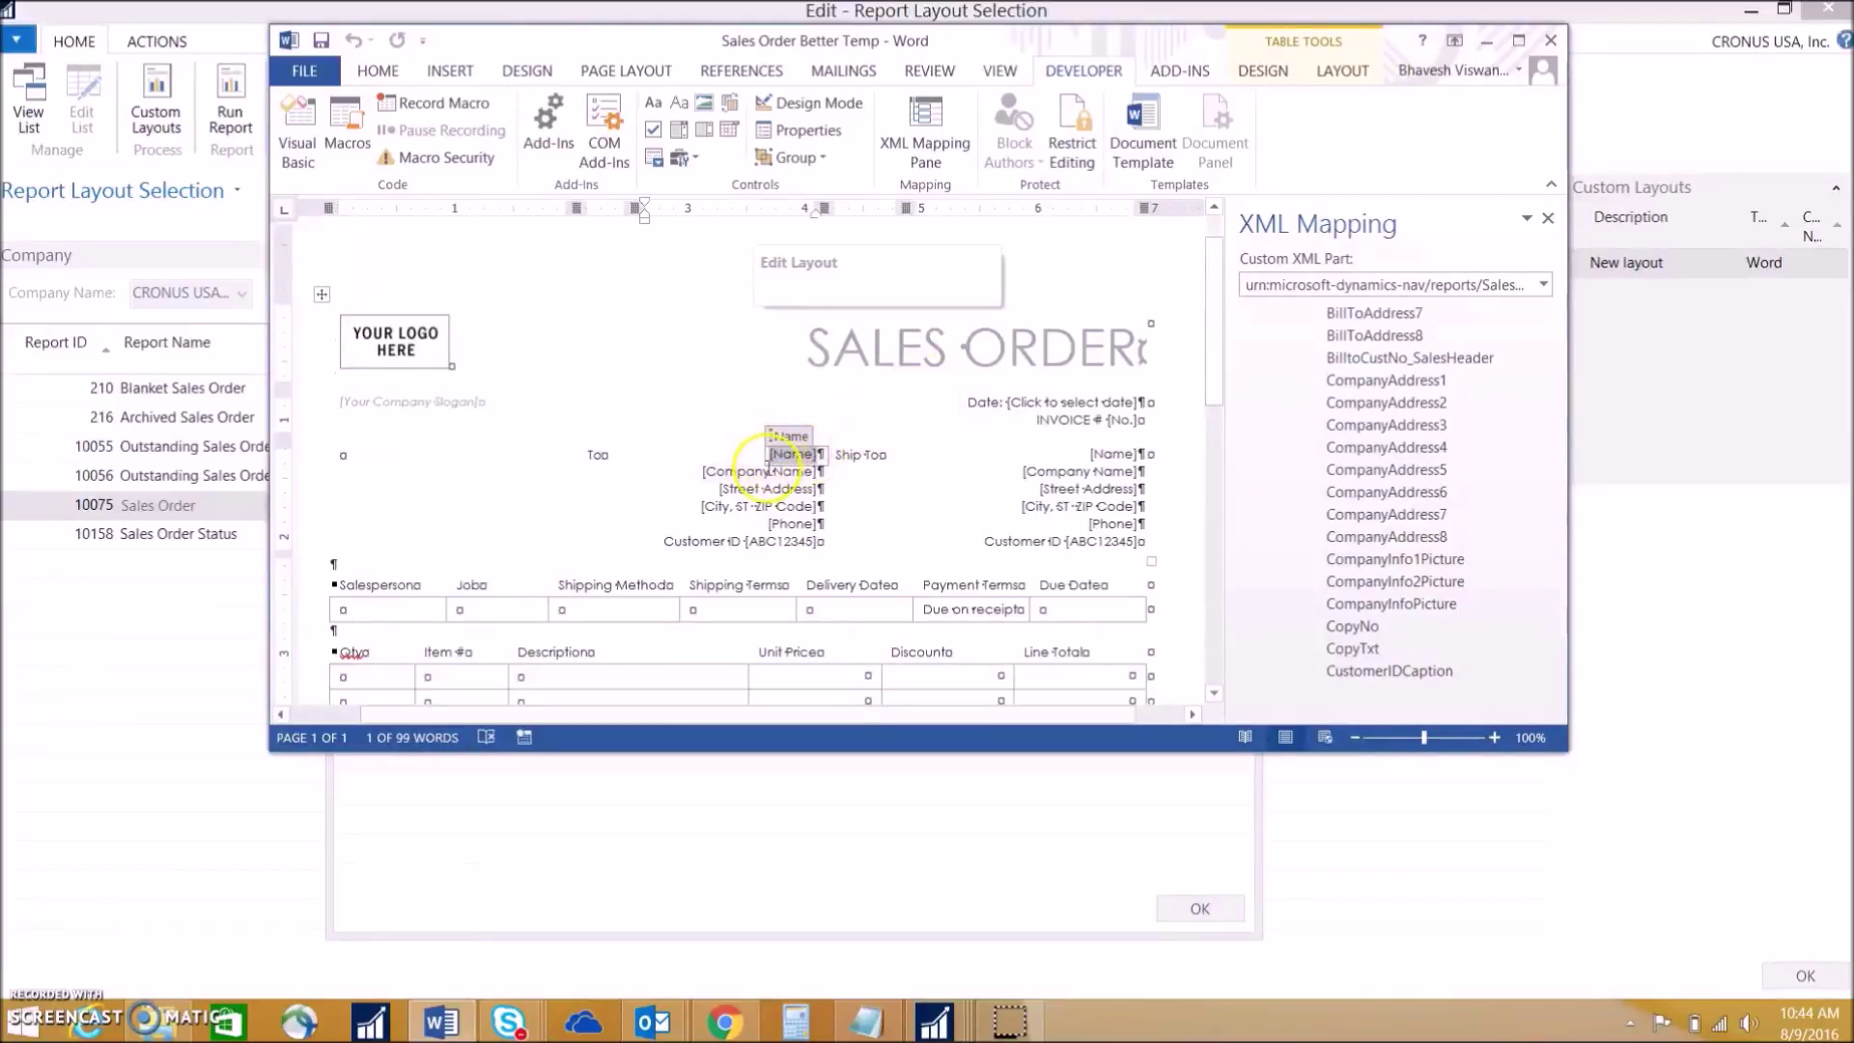
click(768, 473)
click(780, 457)
drag(819, 537, 772, 470)
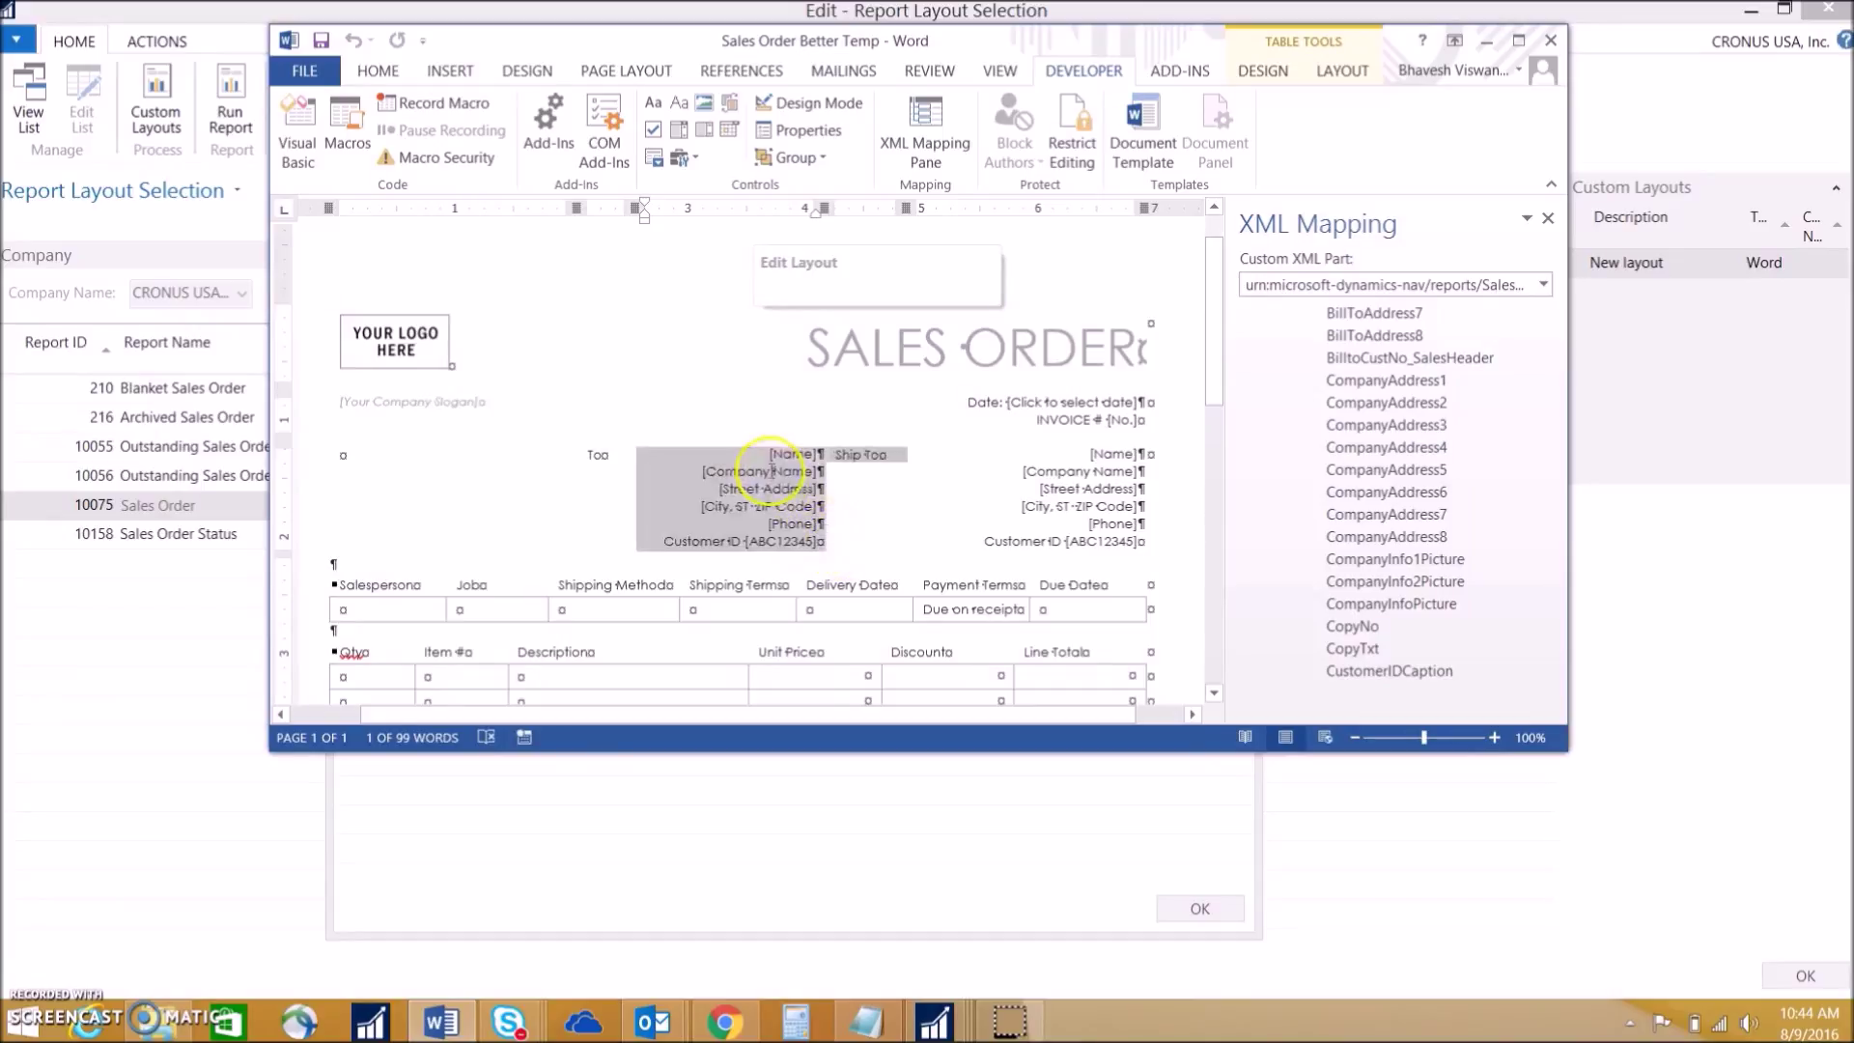
right_click(798, 483)
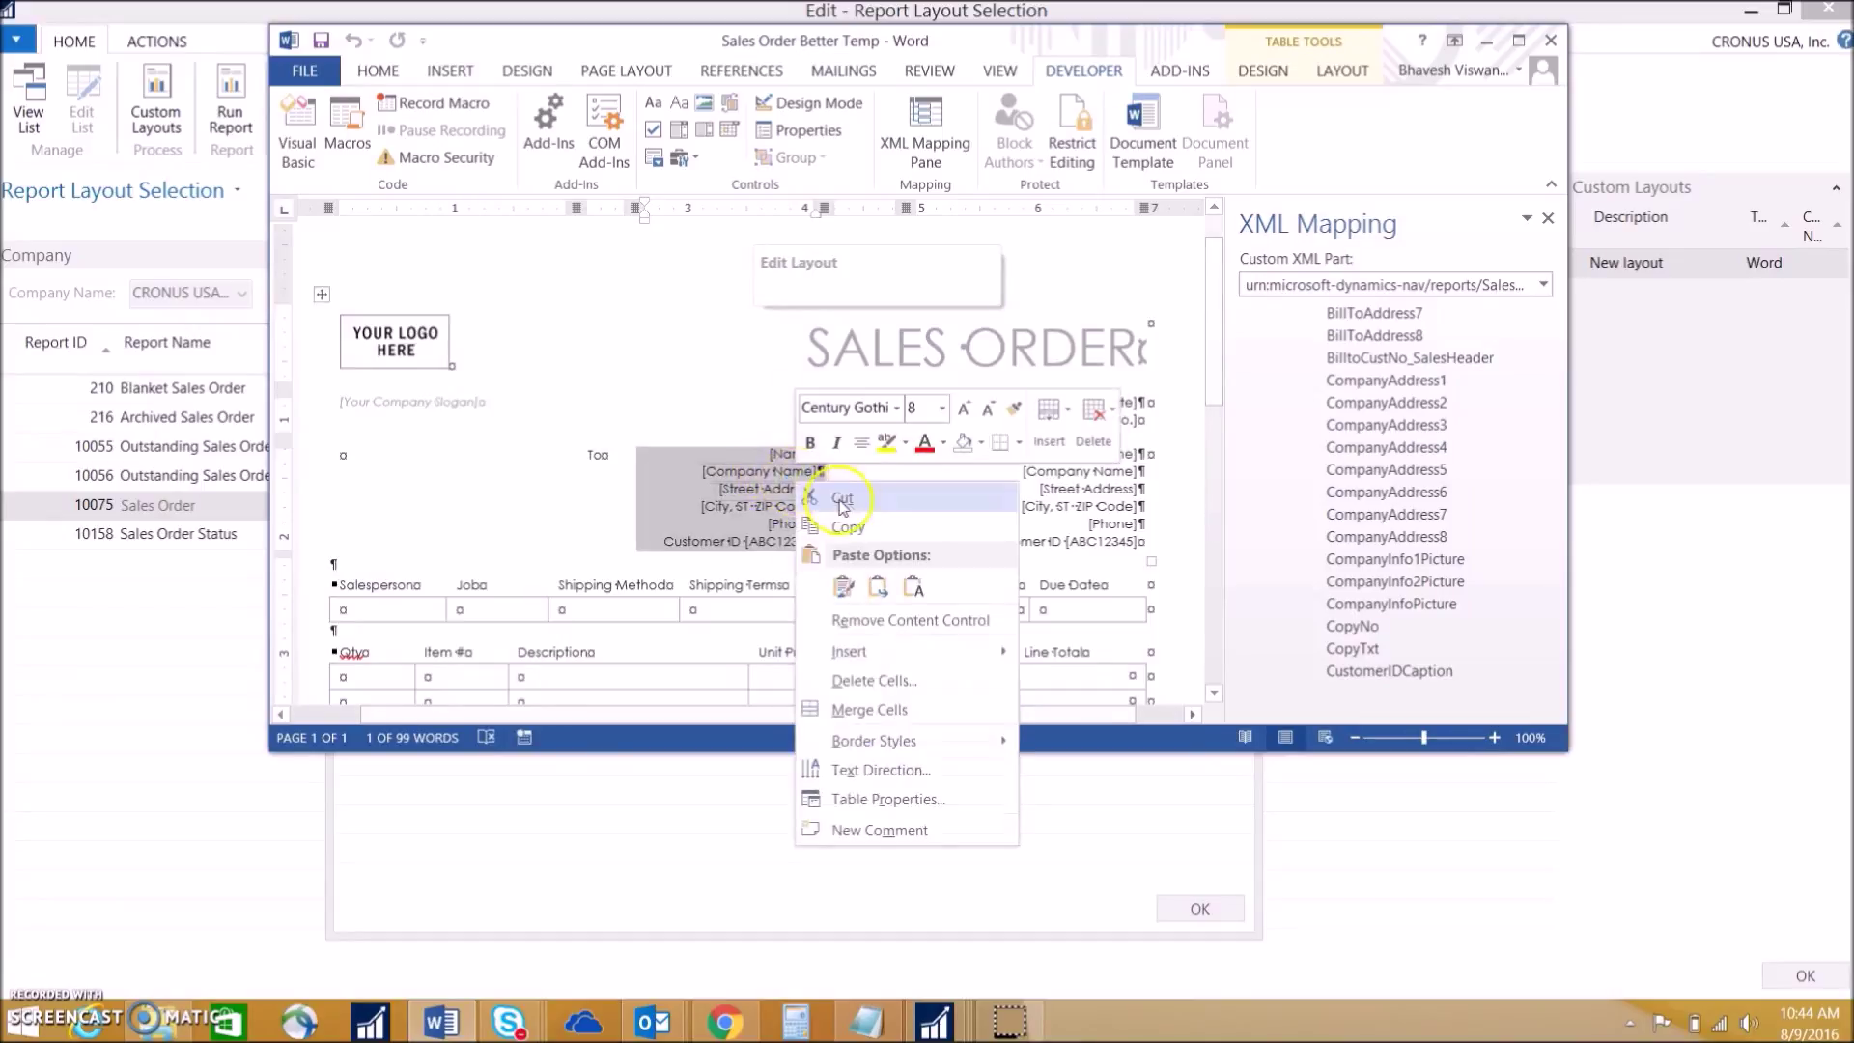
click(929, 624)
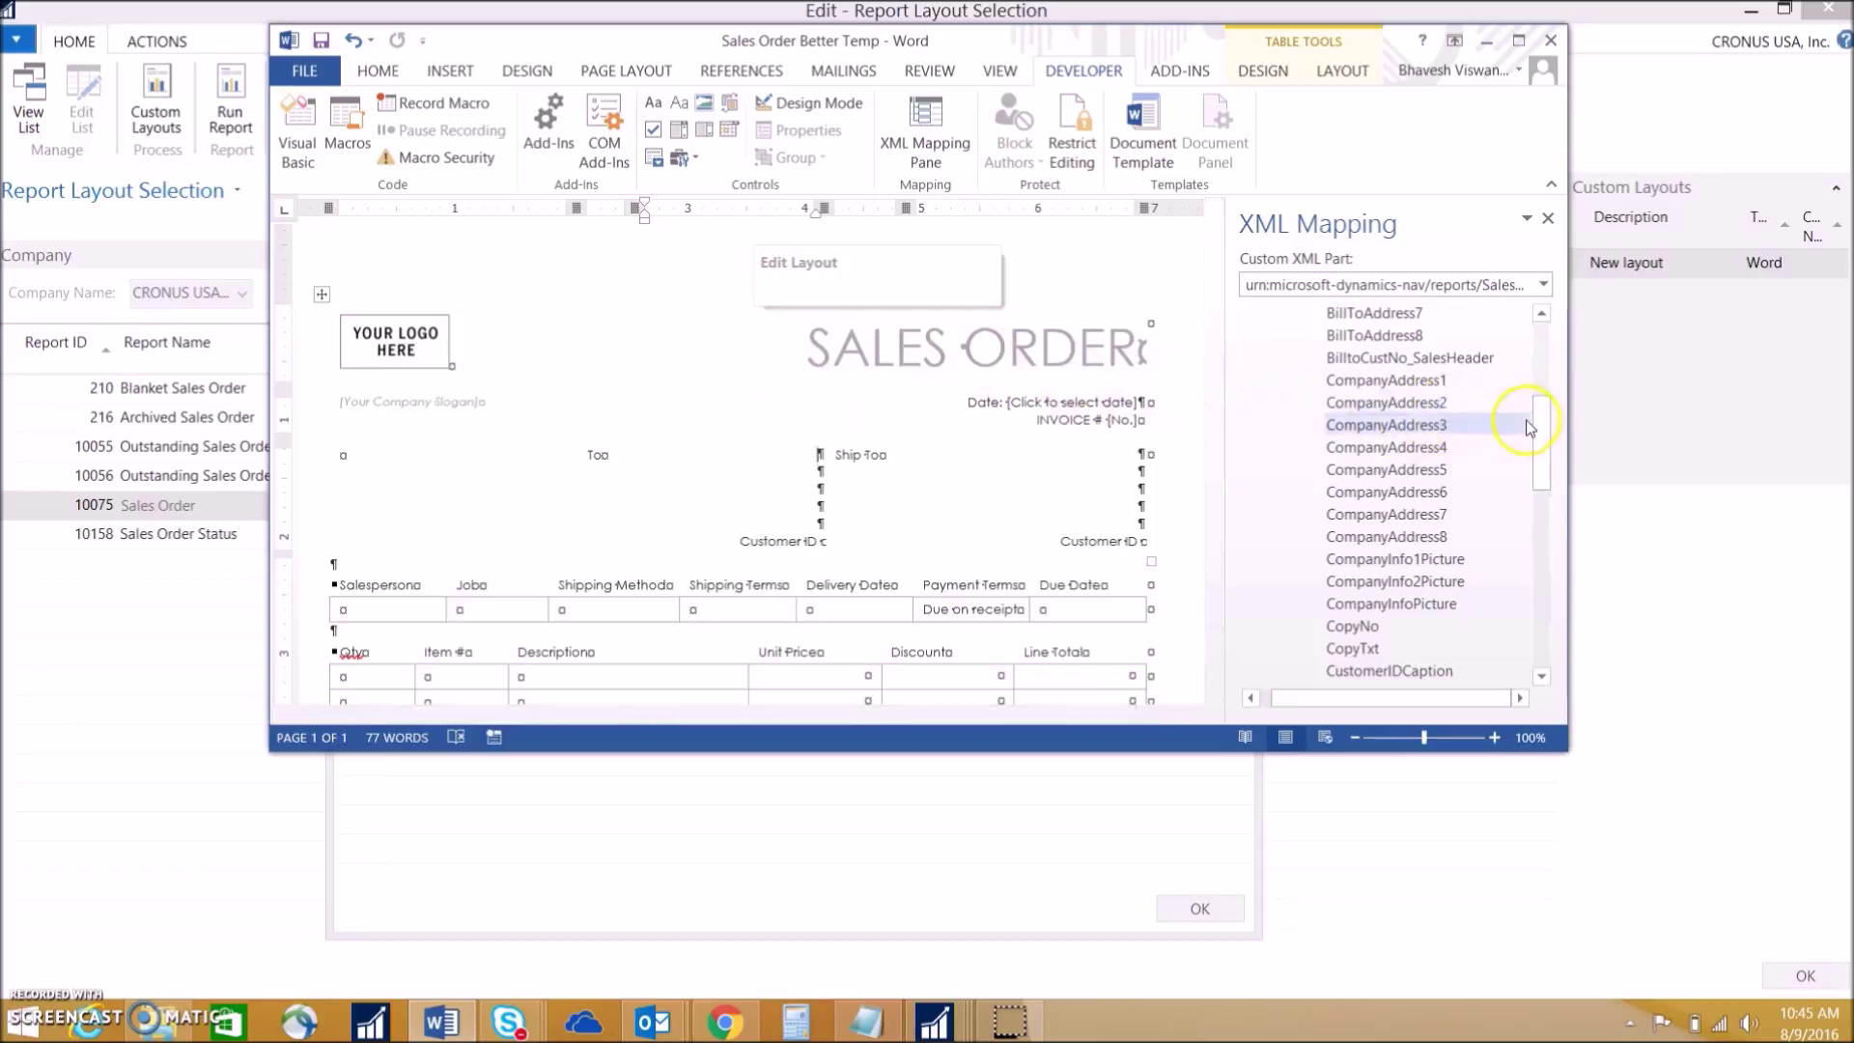
Step: Map BillToAddress1 as rich text and BillToAddress2 as plain text into the To block
scroll(1542, 422, up, 1)
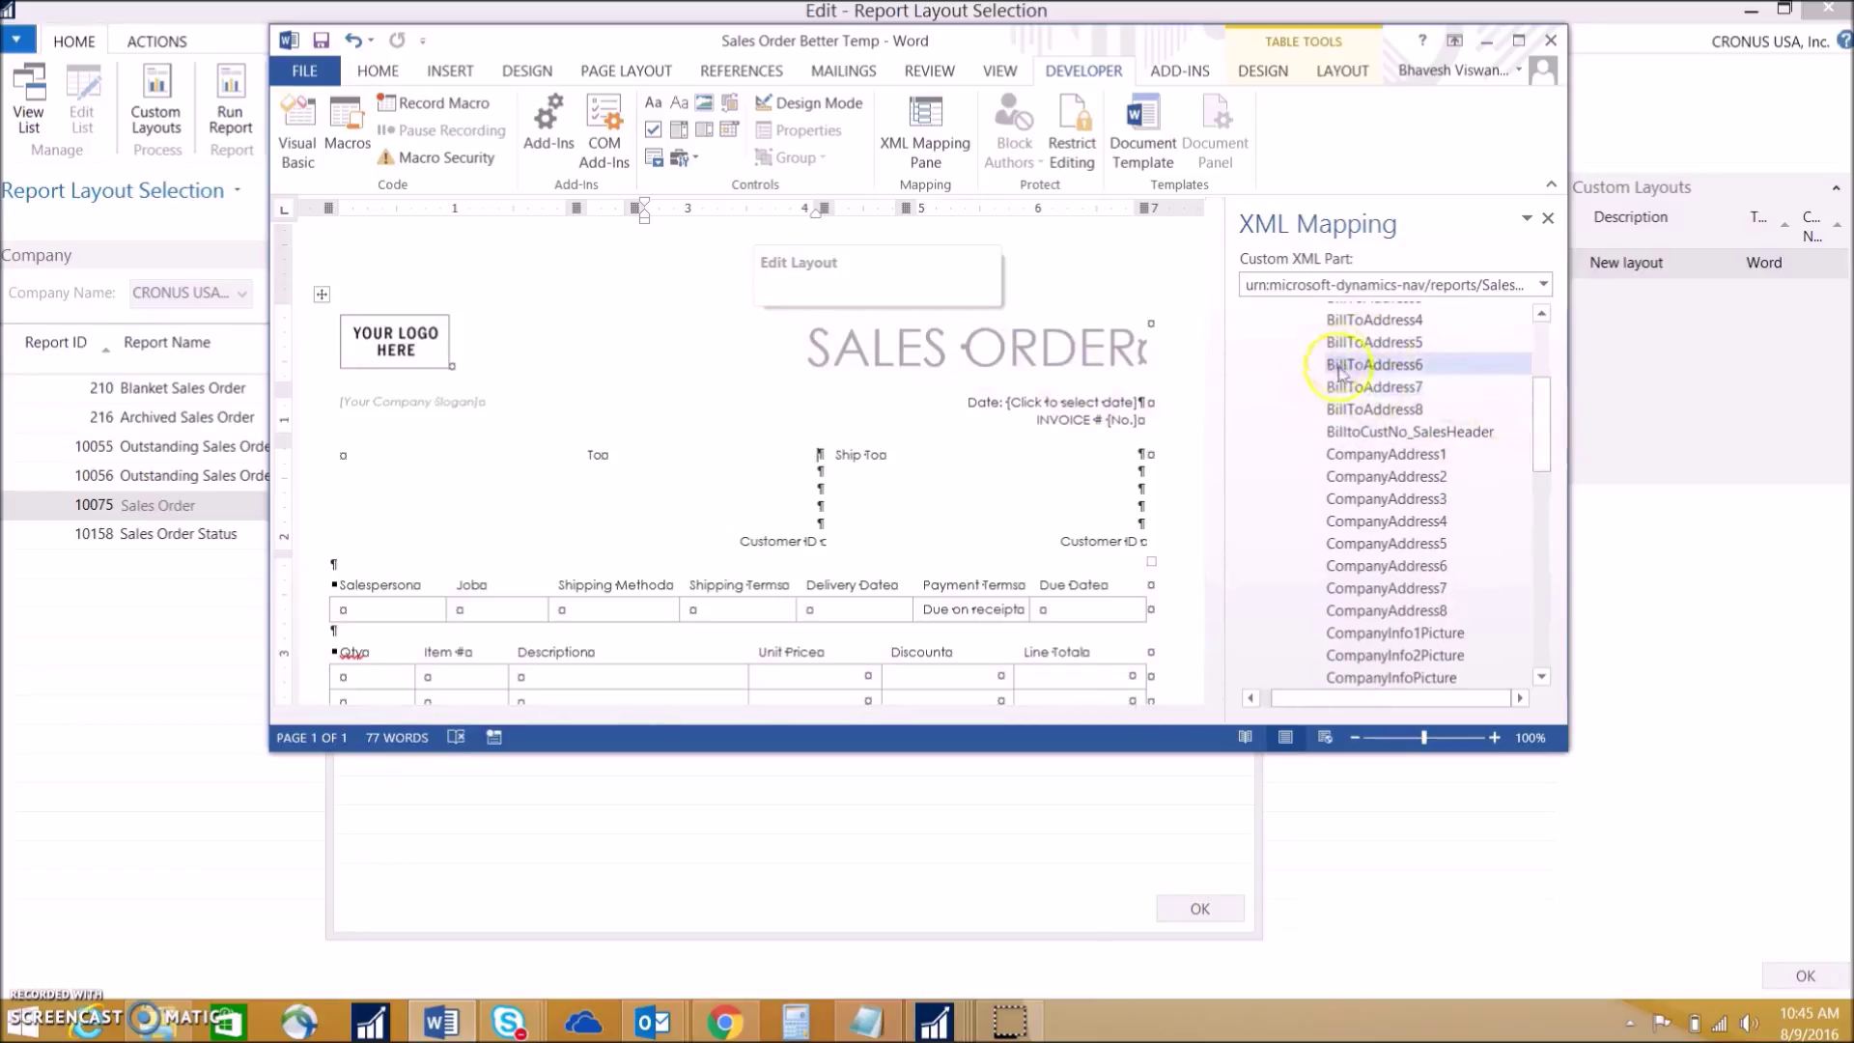
scroll(1543, 376, up, 2)
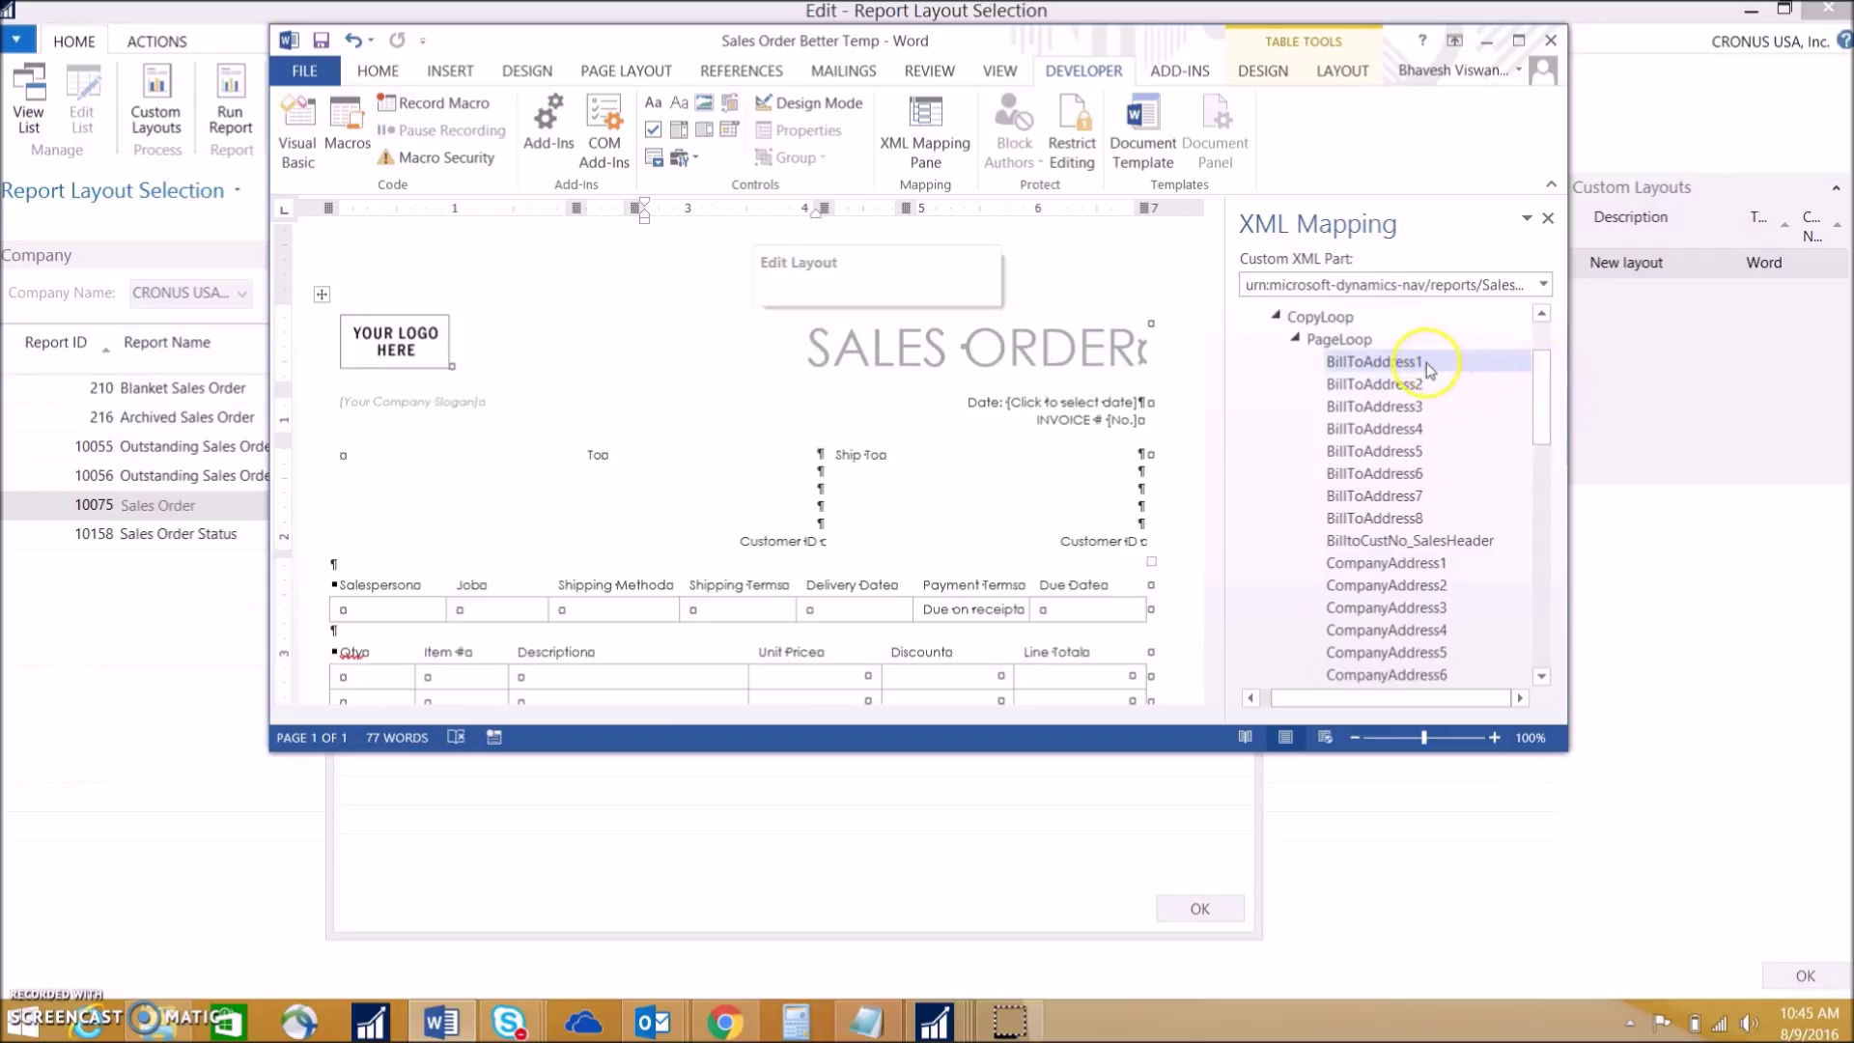
right_click(1429, 362)
mouse_move(1448, 378)
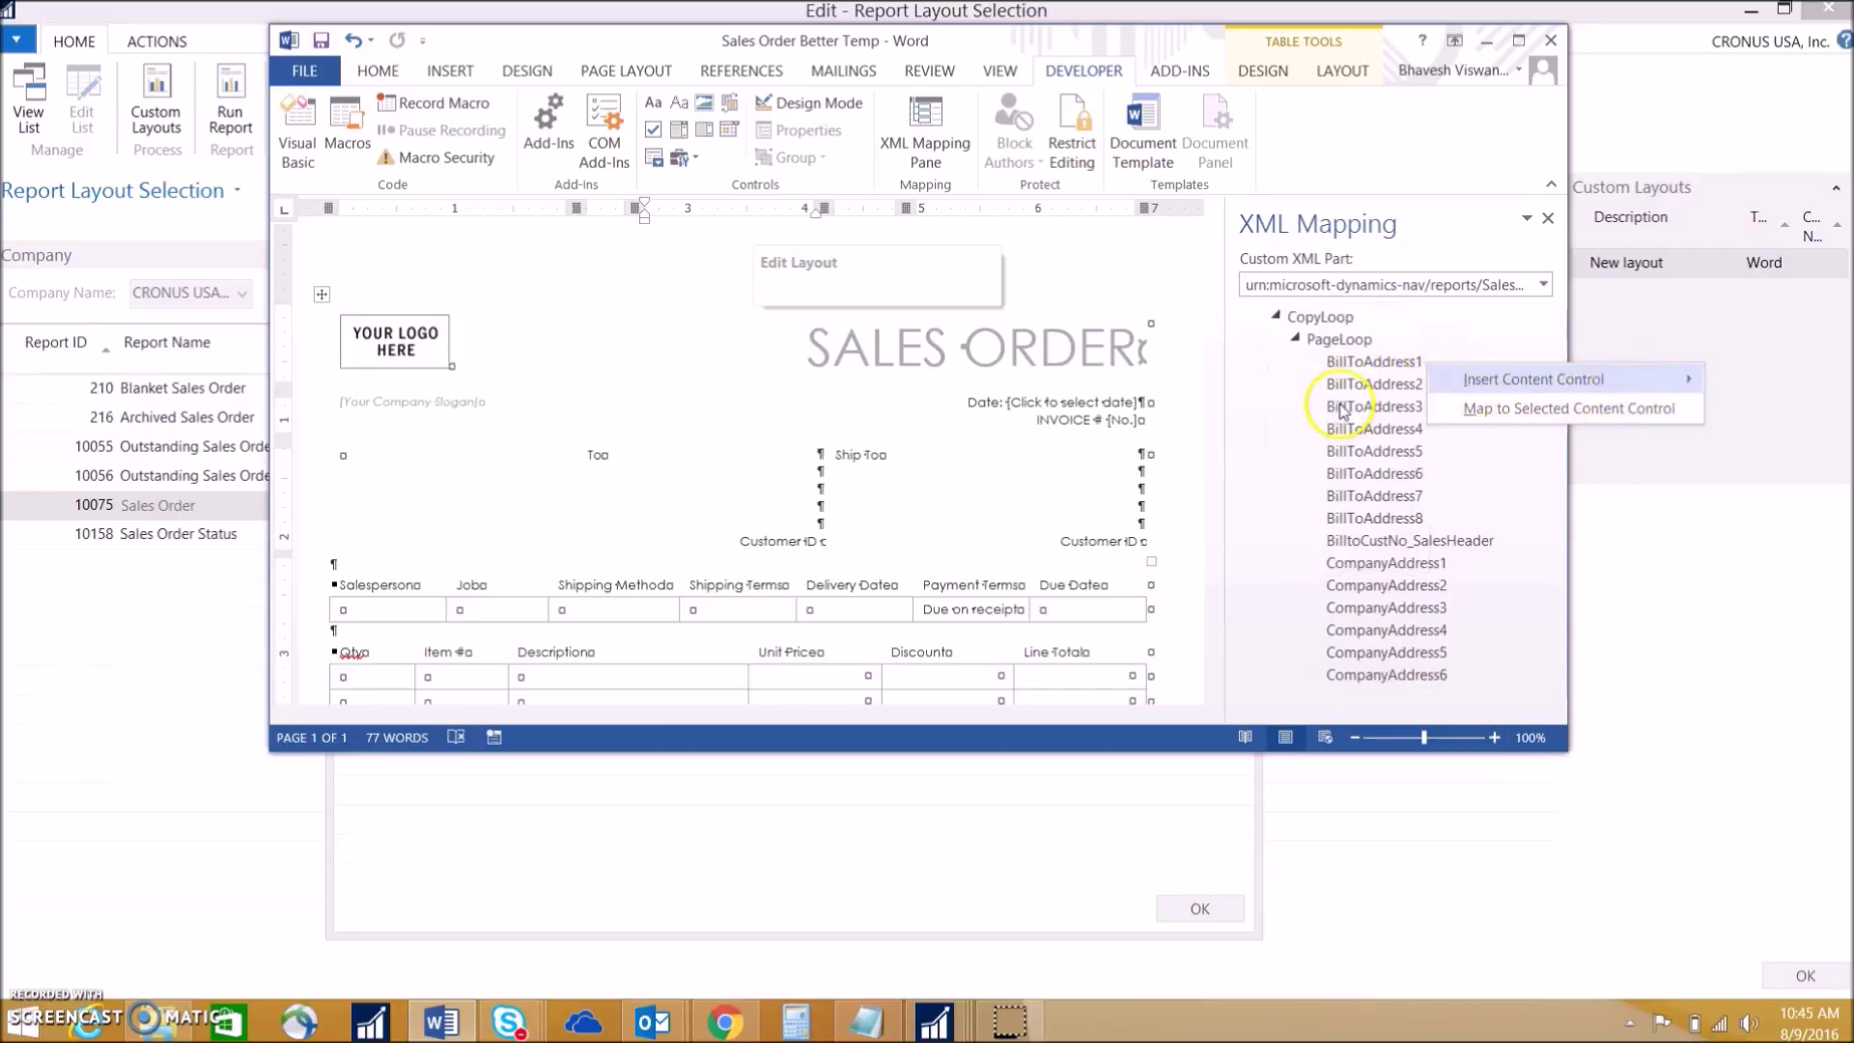
click(1347, 382)
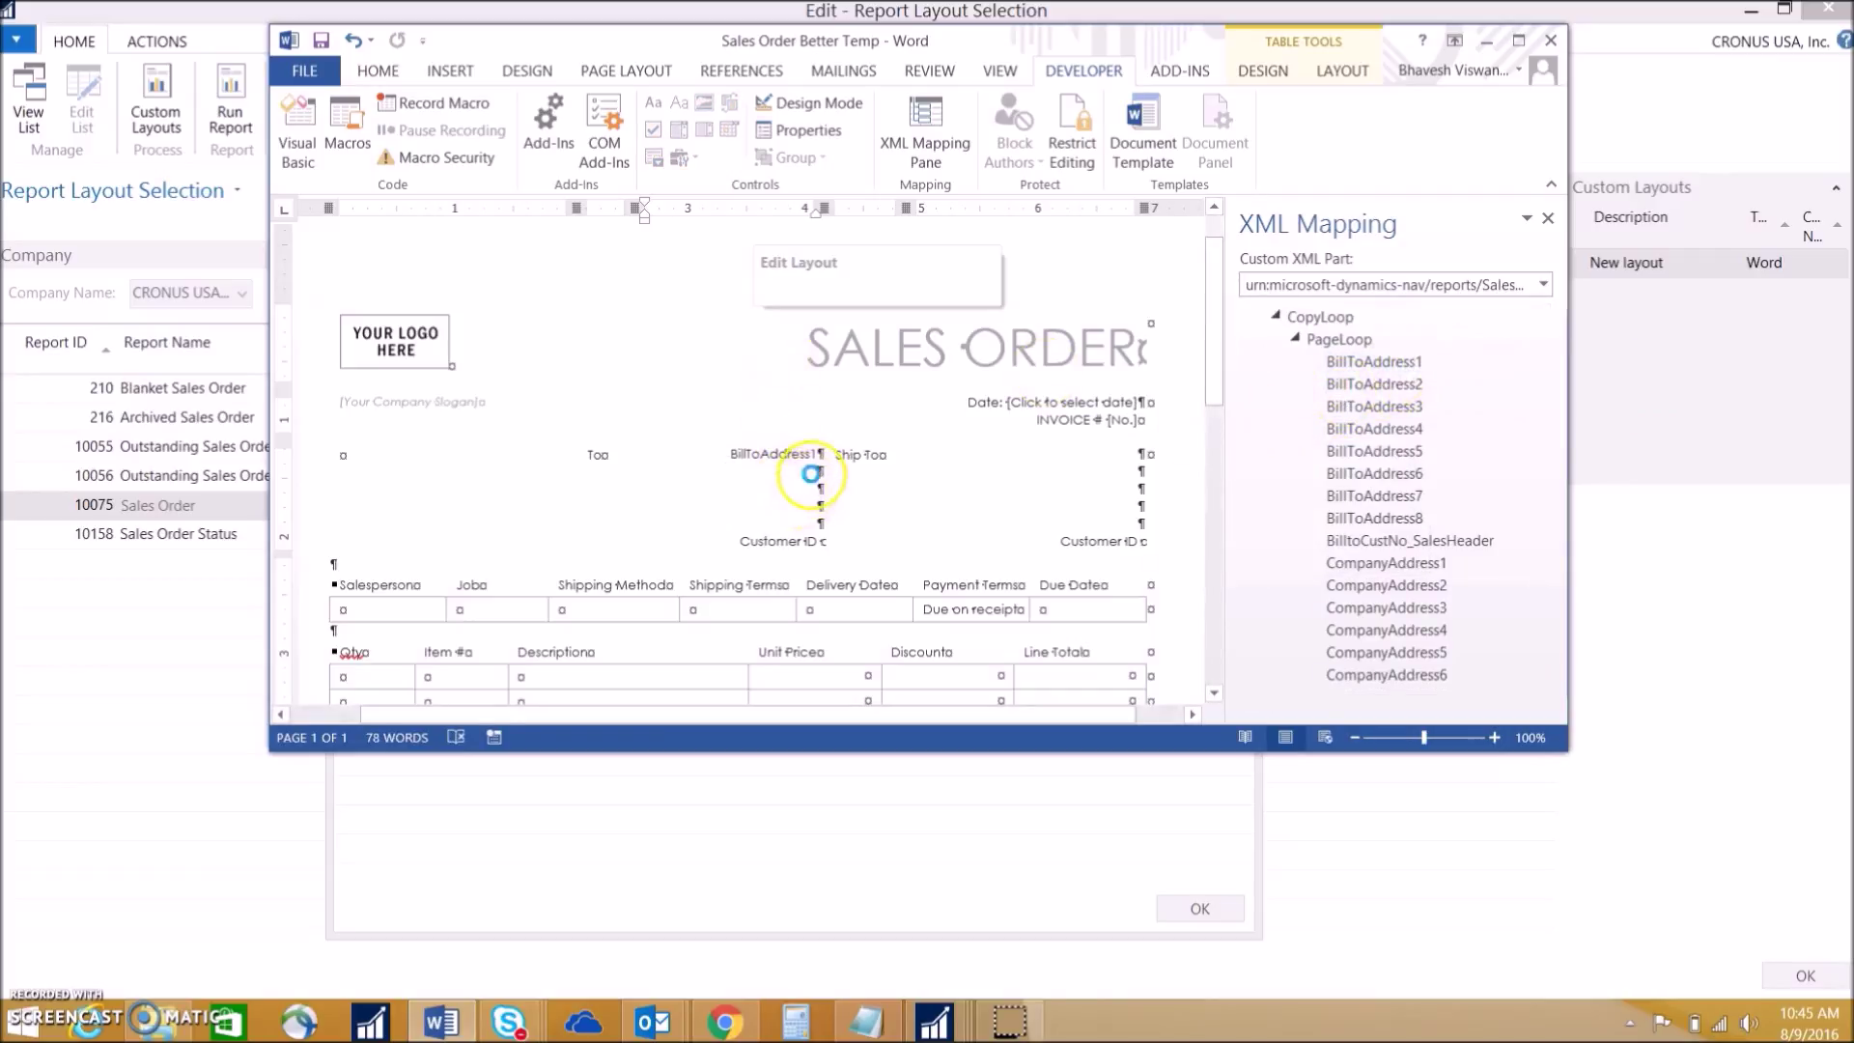
right_click(1380, 388)
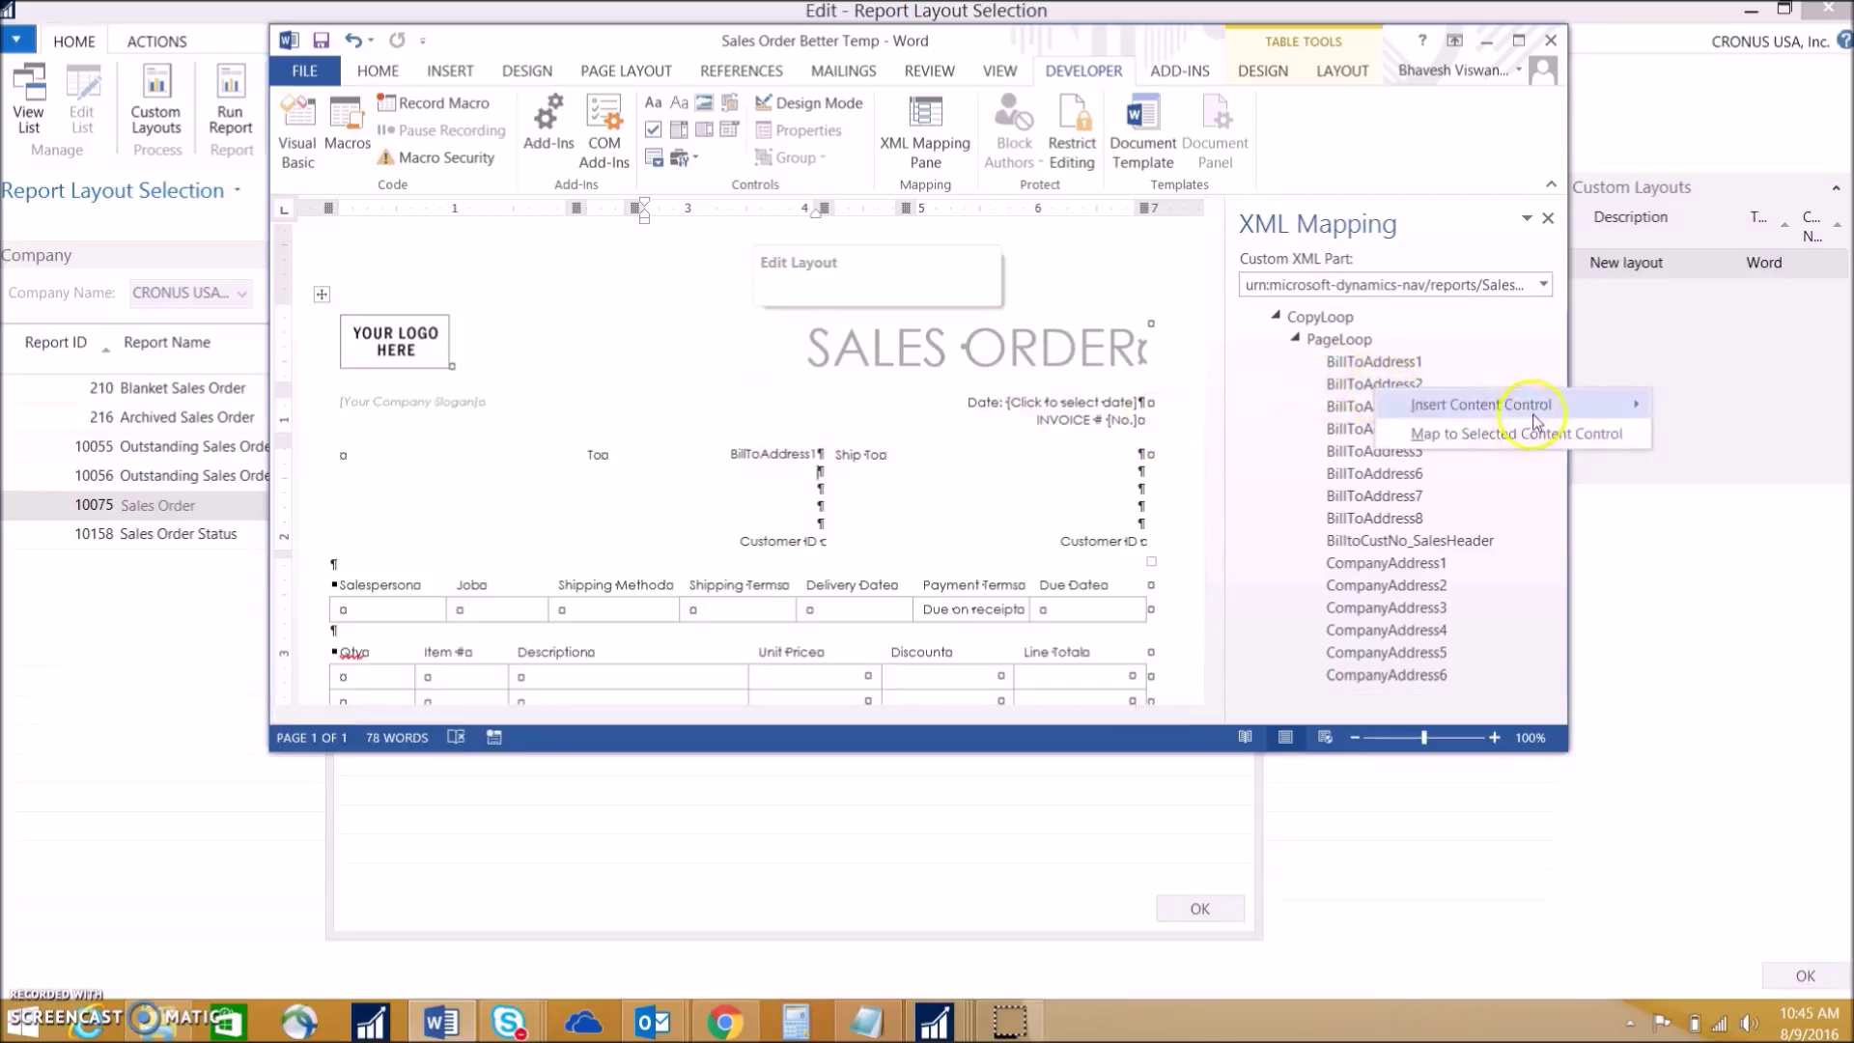
mouse_move(1543, 403)
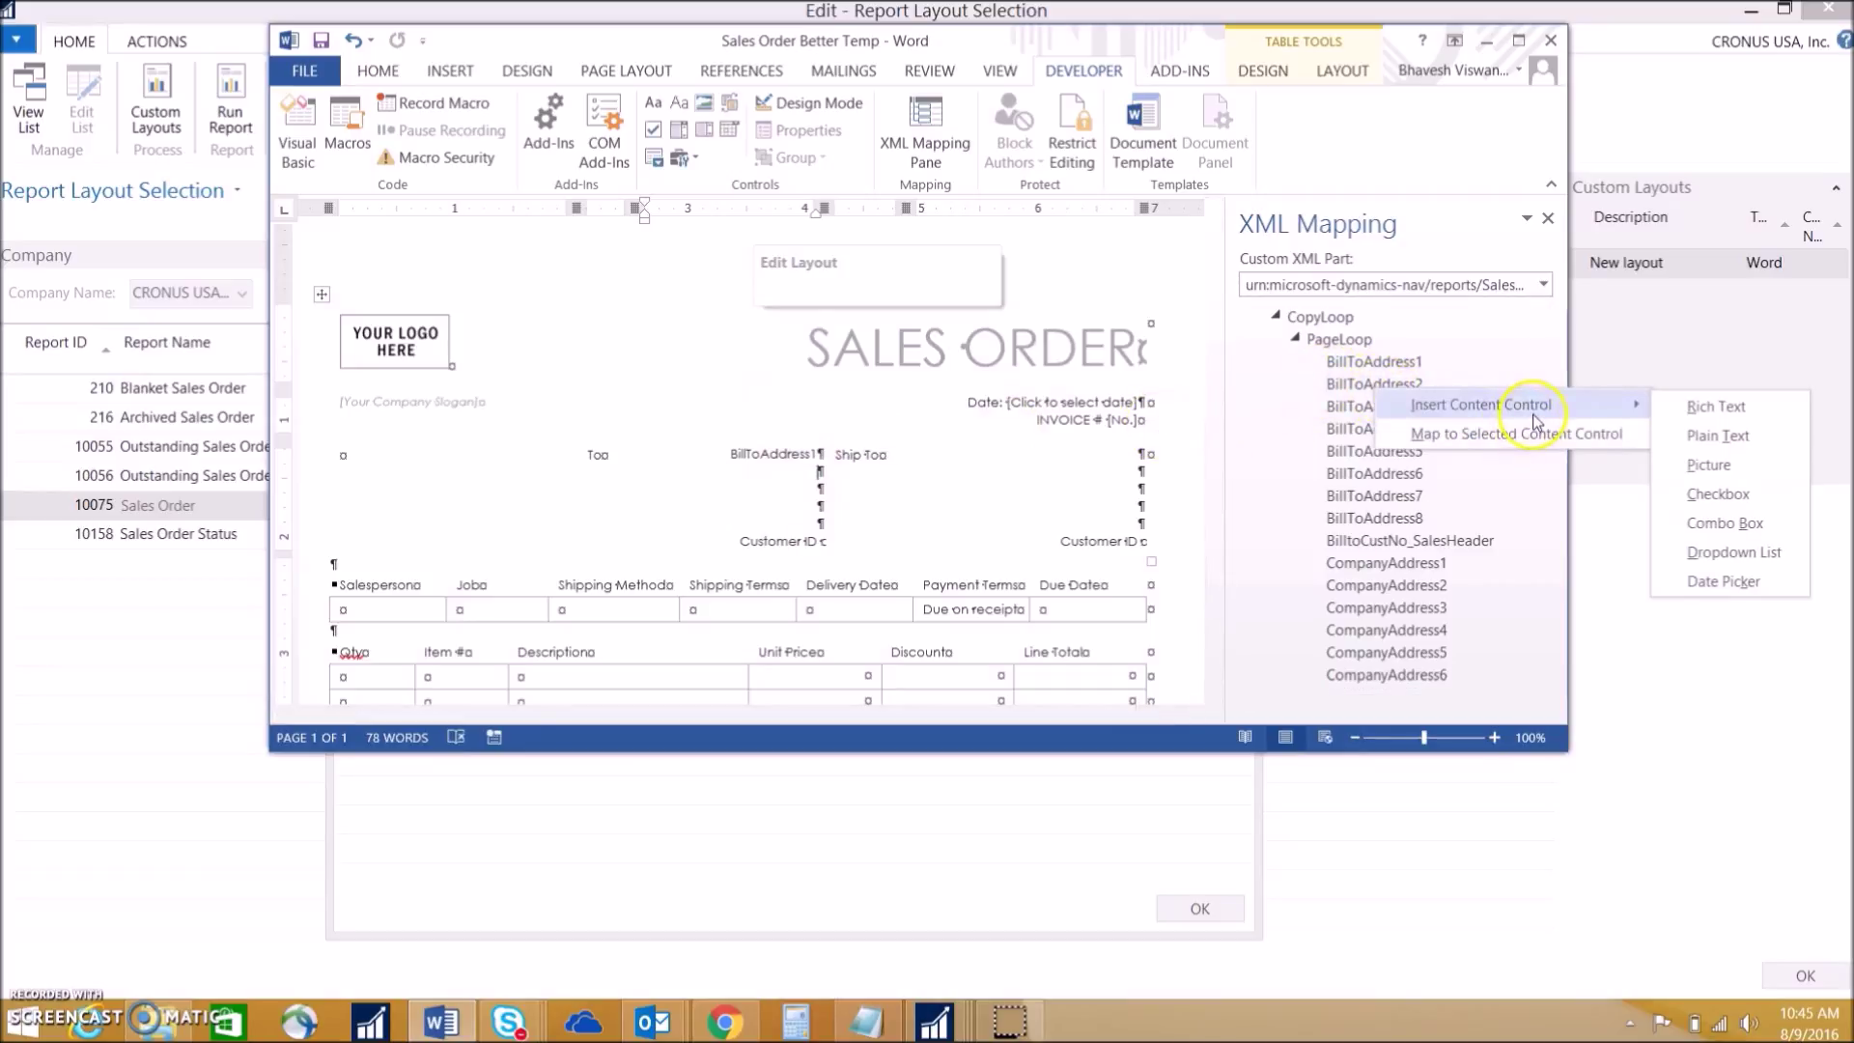
click(1723, 436)
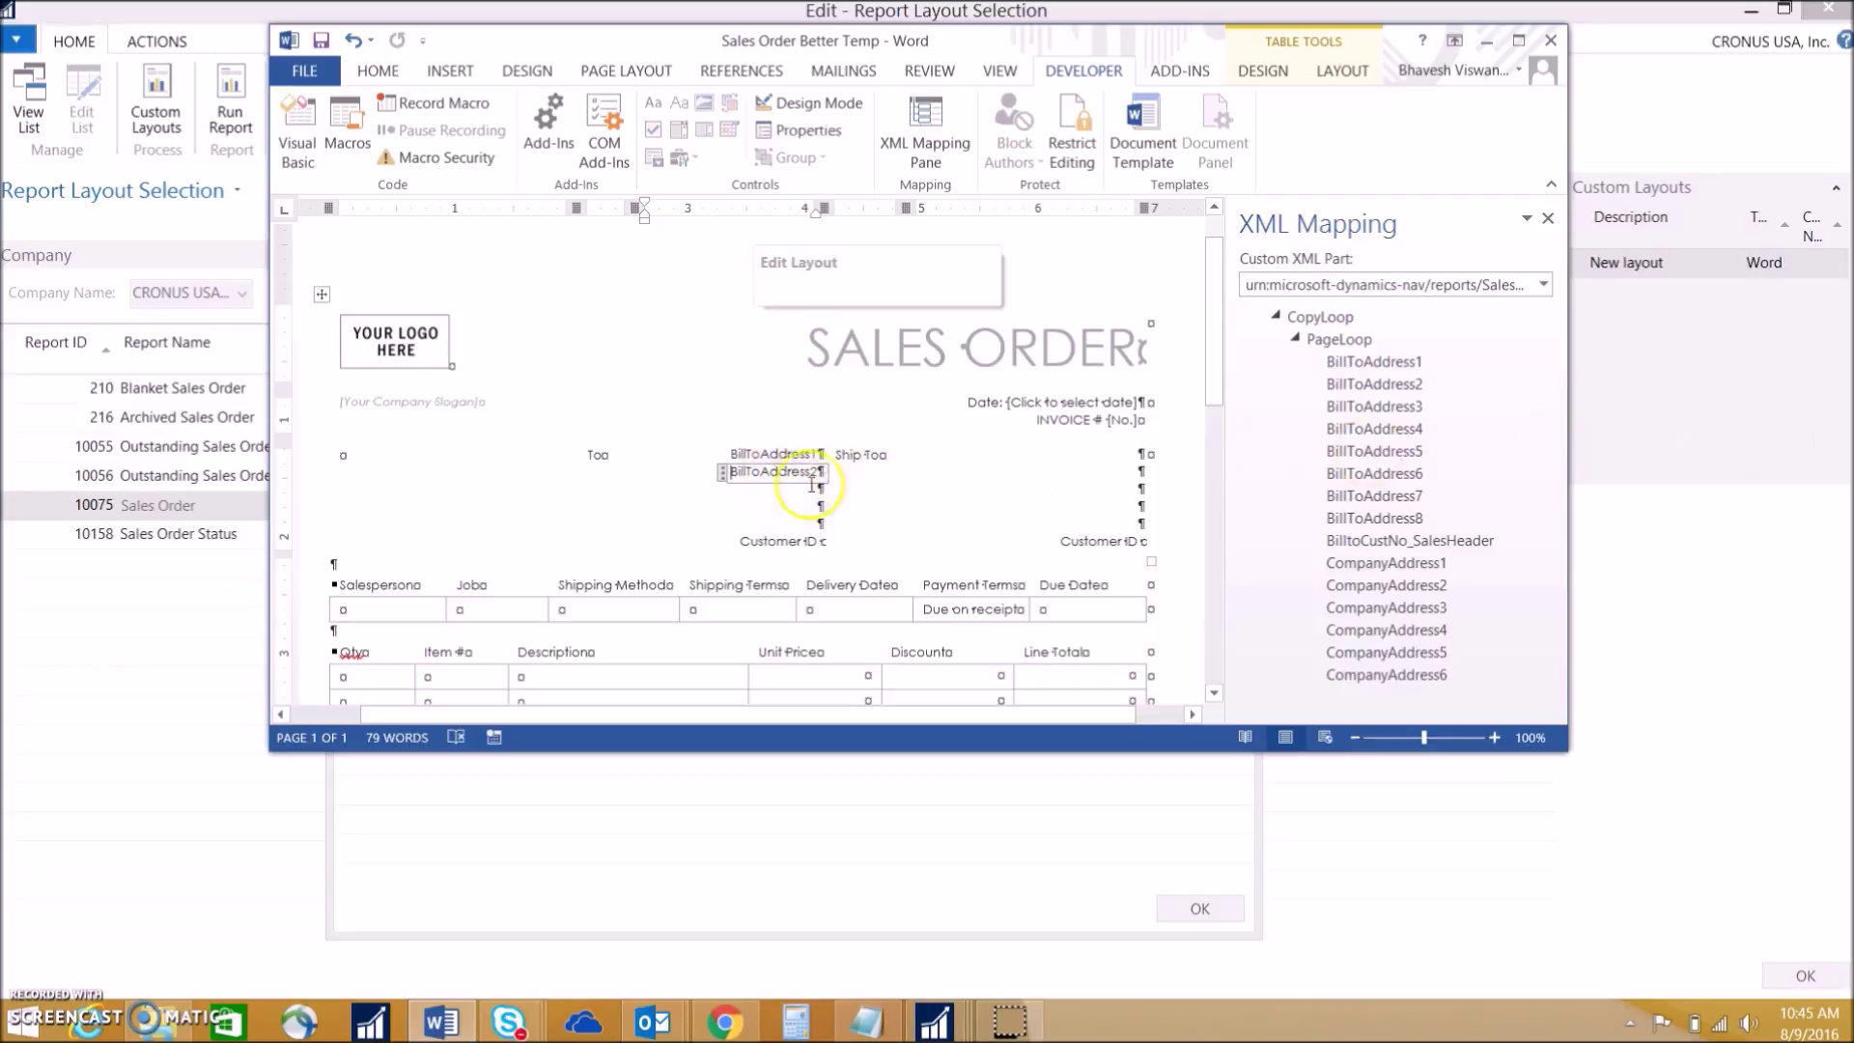
Step: Add BillToAddress3, 4 and 5 as plain text controls, then delete the Customer ID label
right_click(1406, 406)
mouse_move(1513, 424)
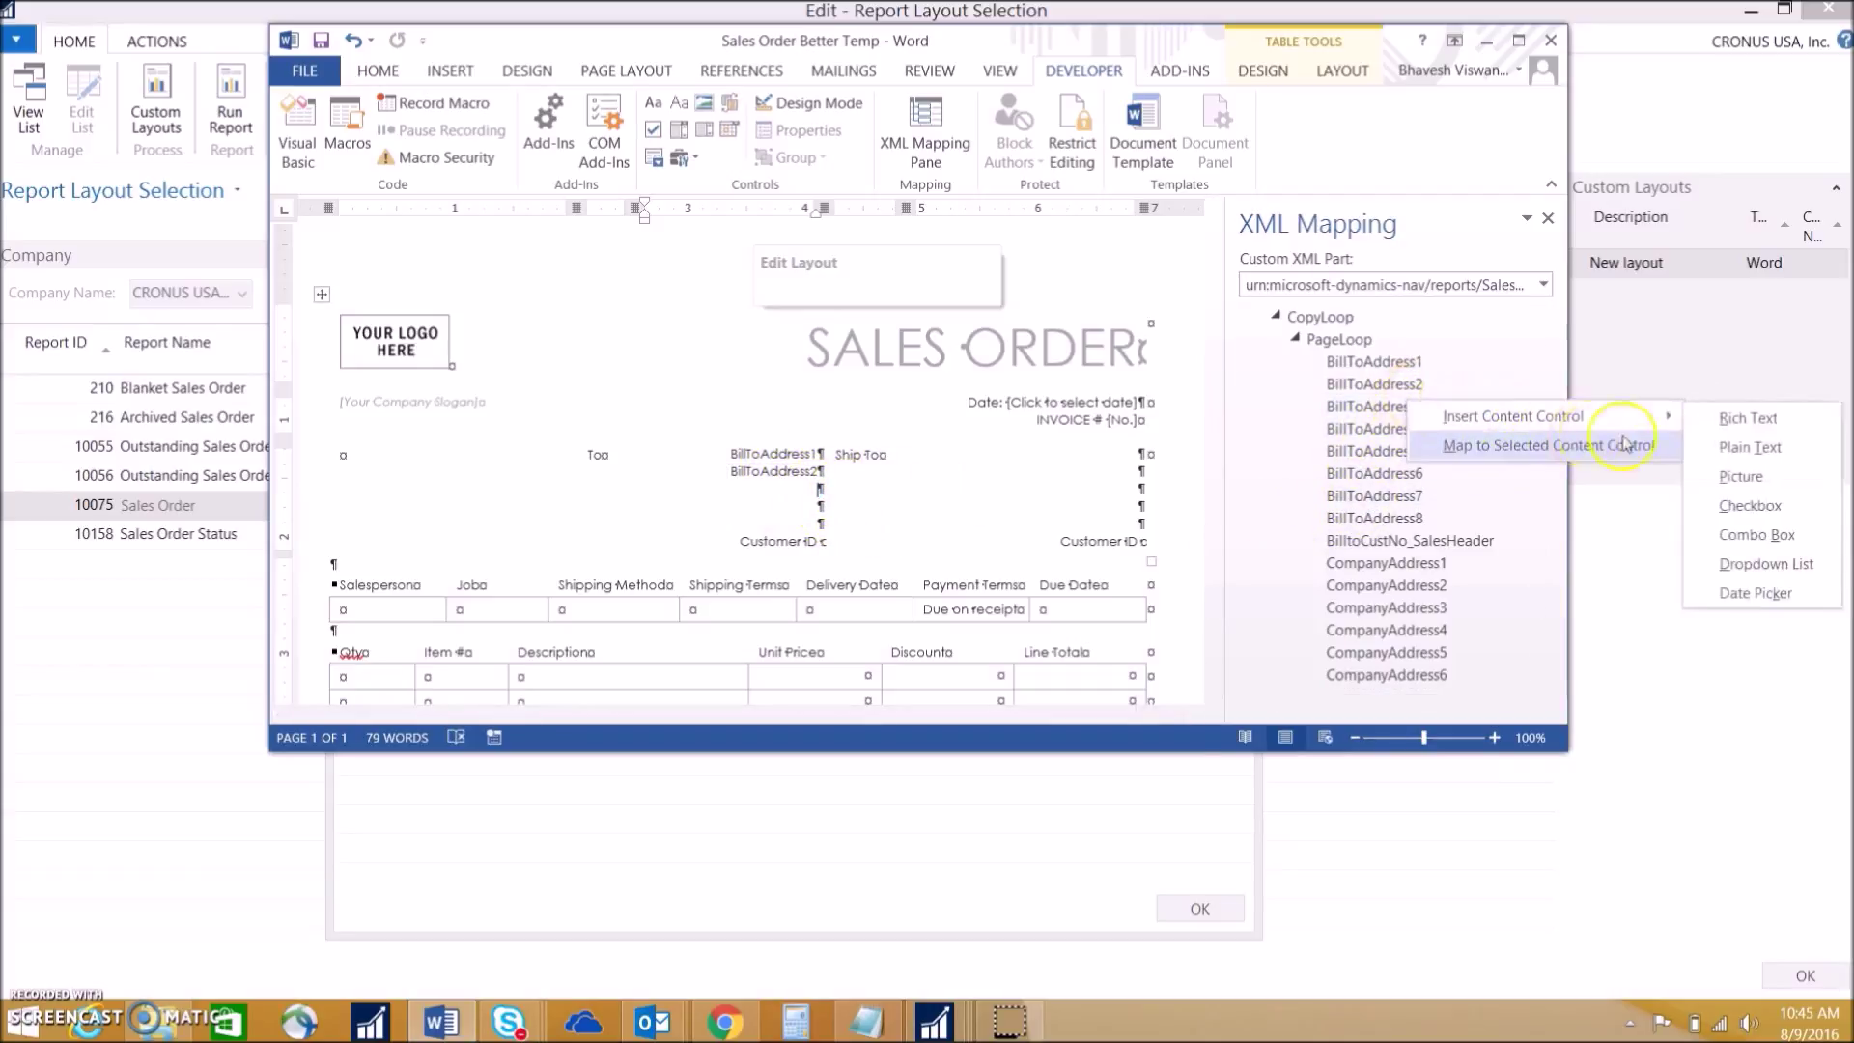
click(1728, 442)
right_click(1406, 428)
mouse_move(1513, 448)
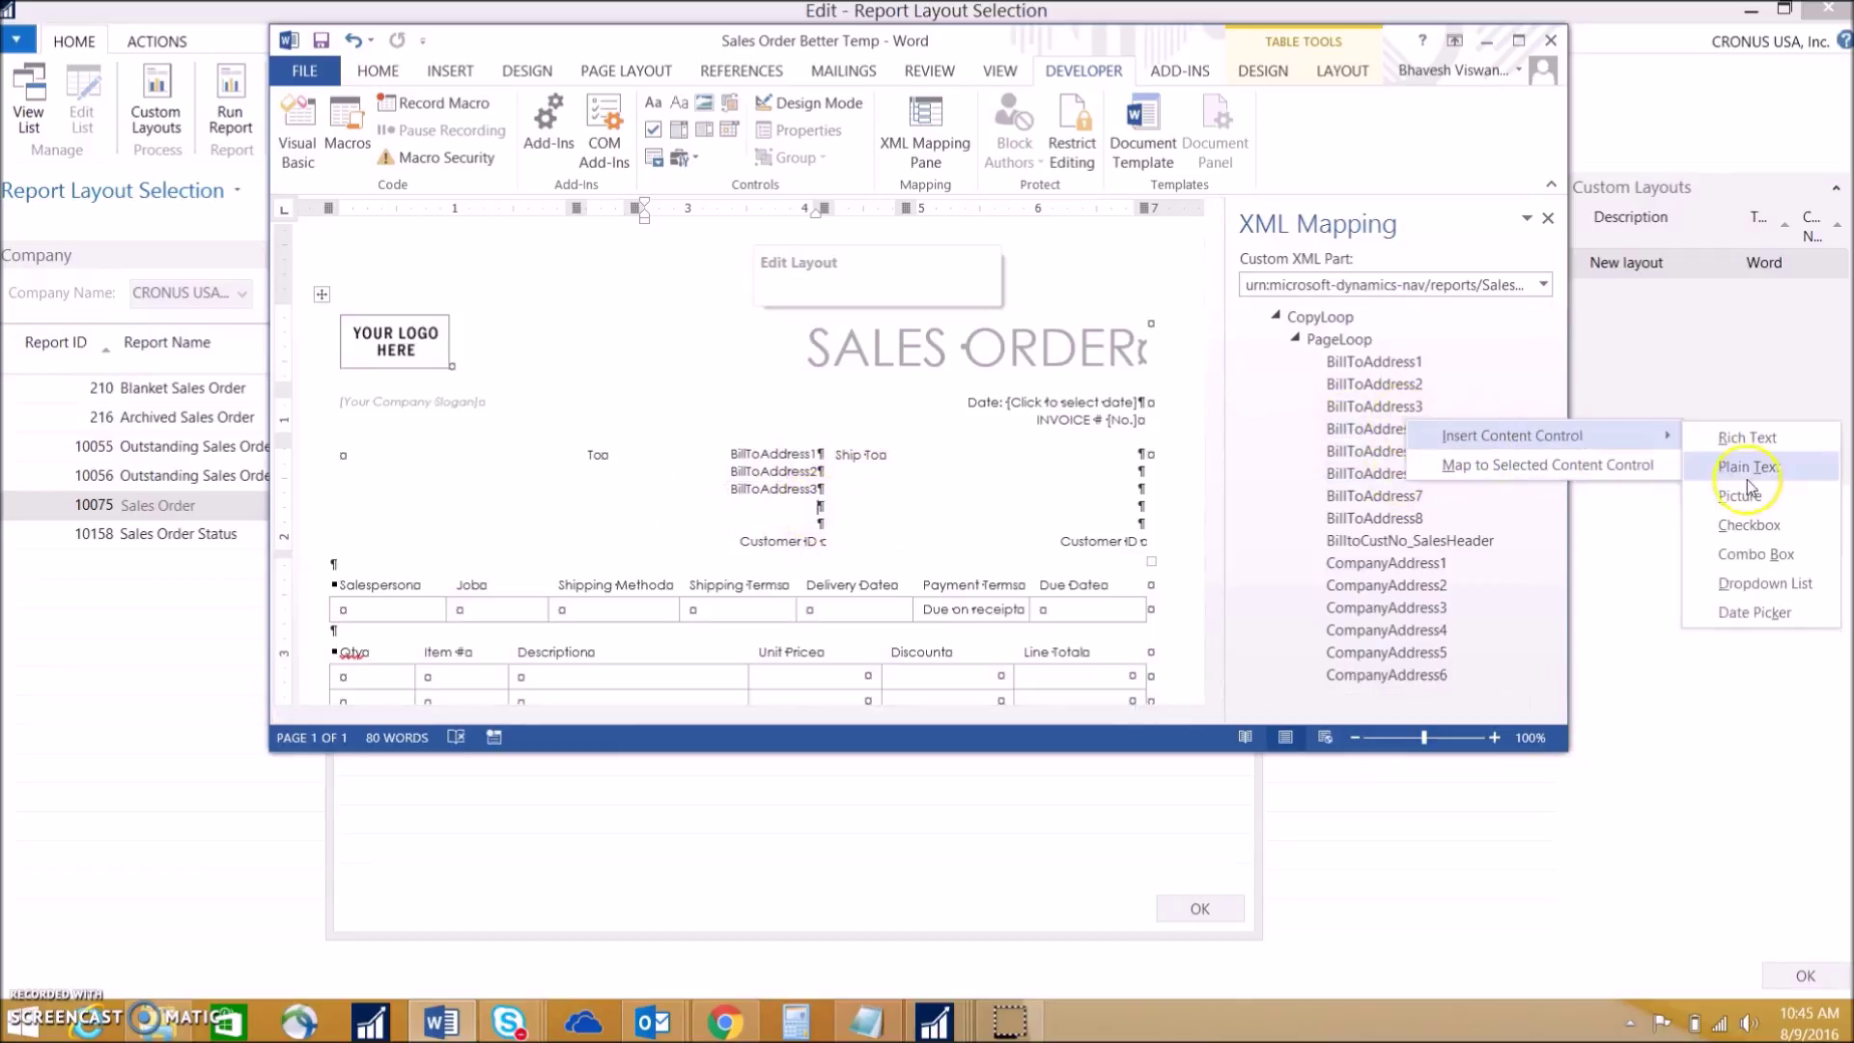
click(1728, 465)
right_click(1406, 450)
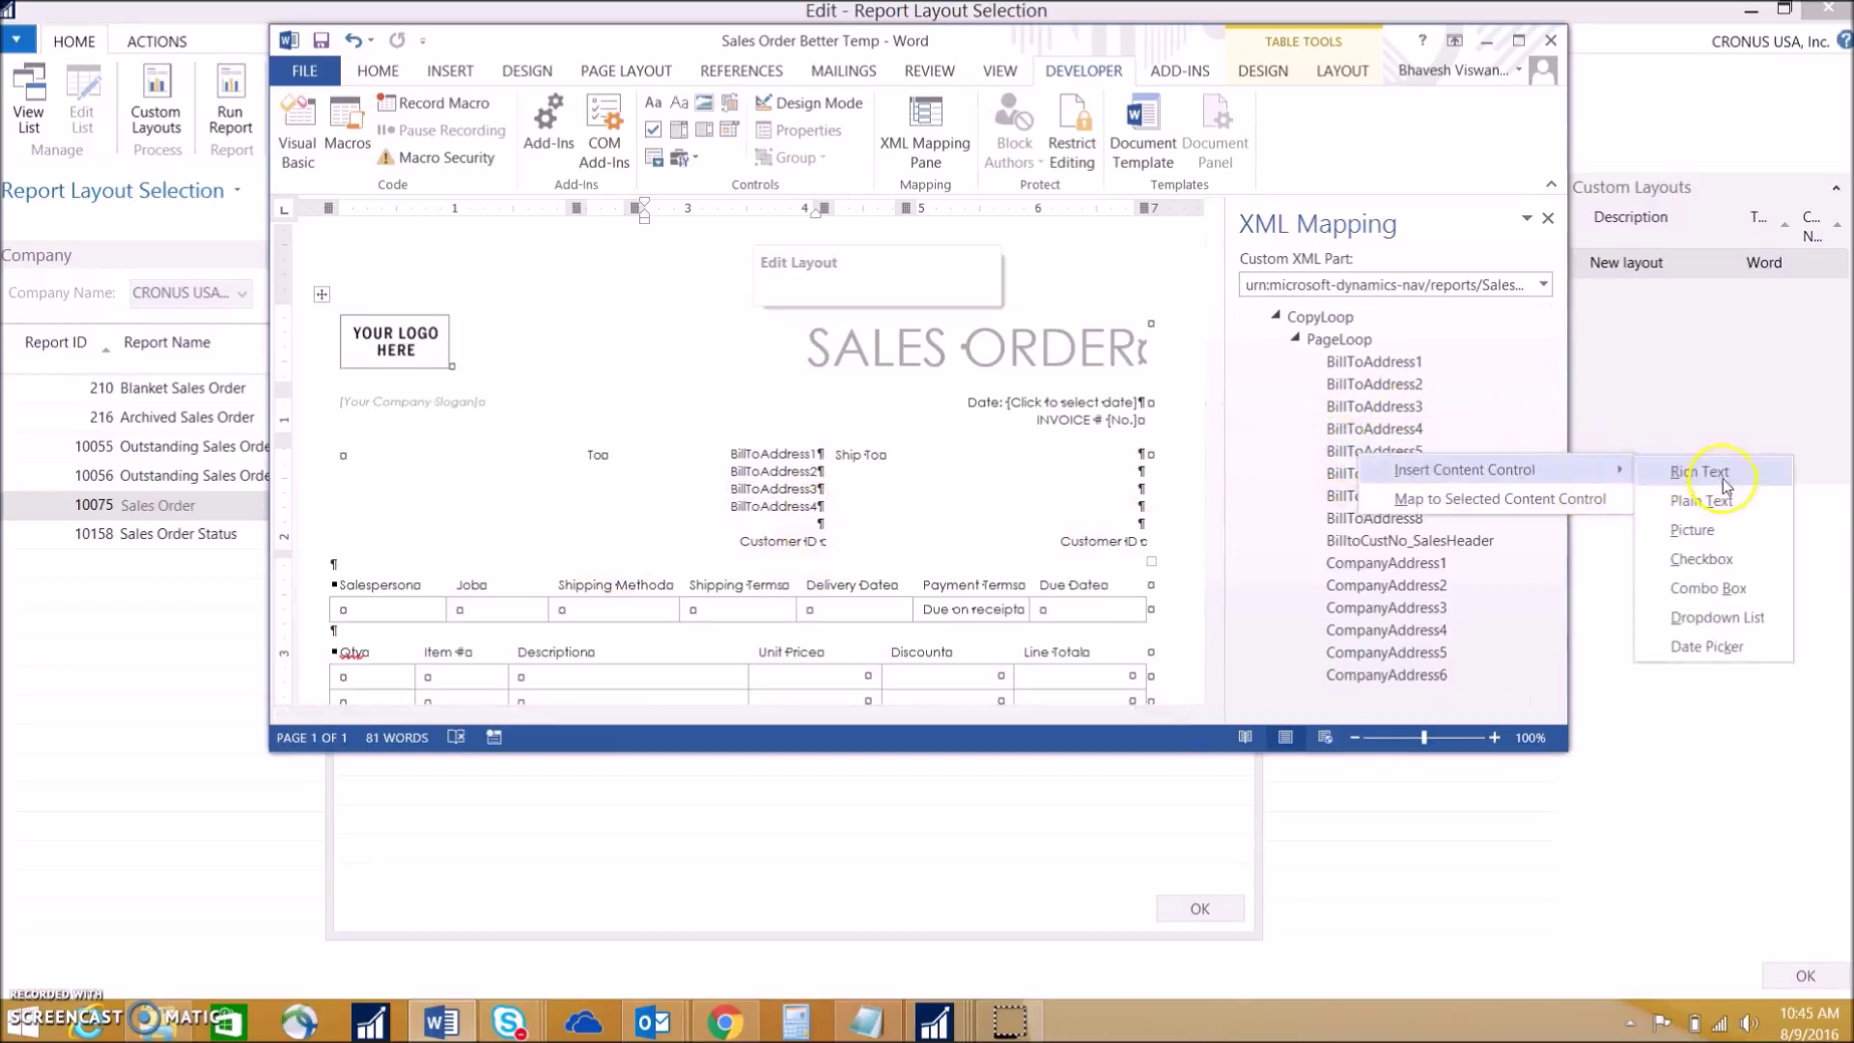
click(1728, 486)
key(Delete)
Step: Delete the leftover Customer ID label text
scroll(825, 541, down, 2)
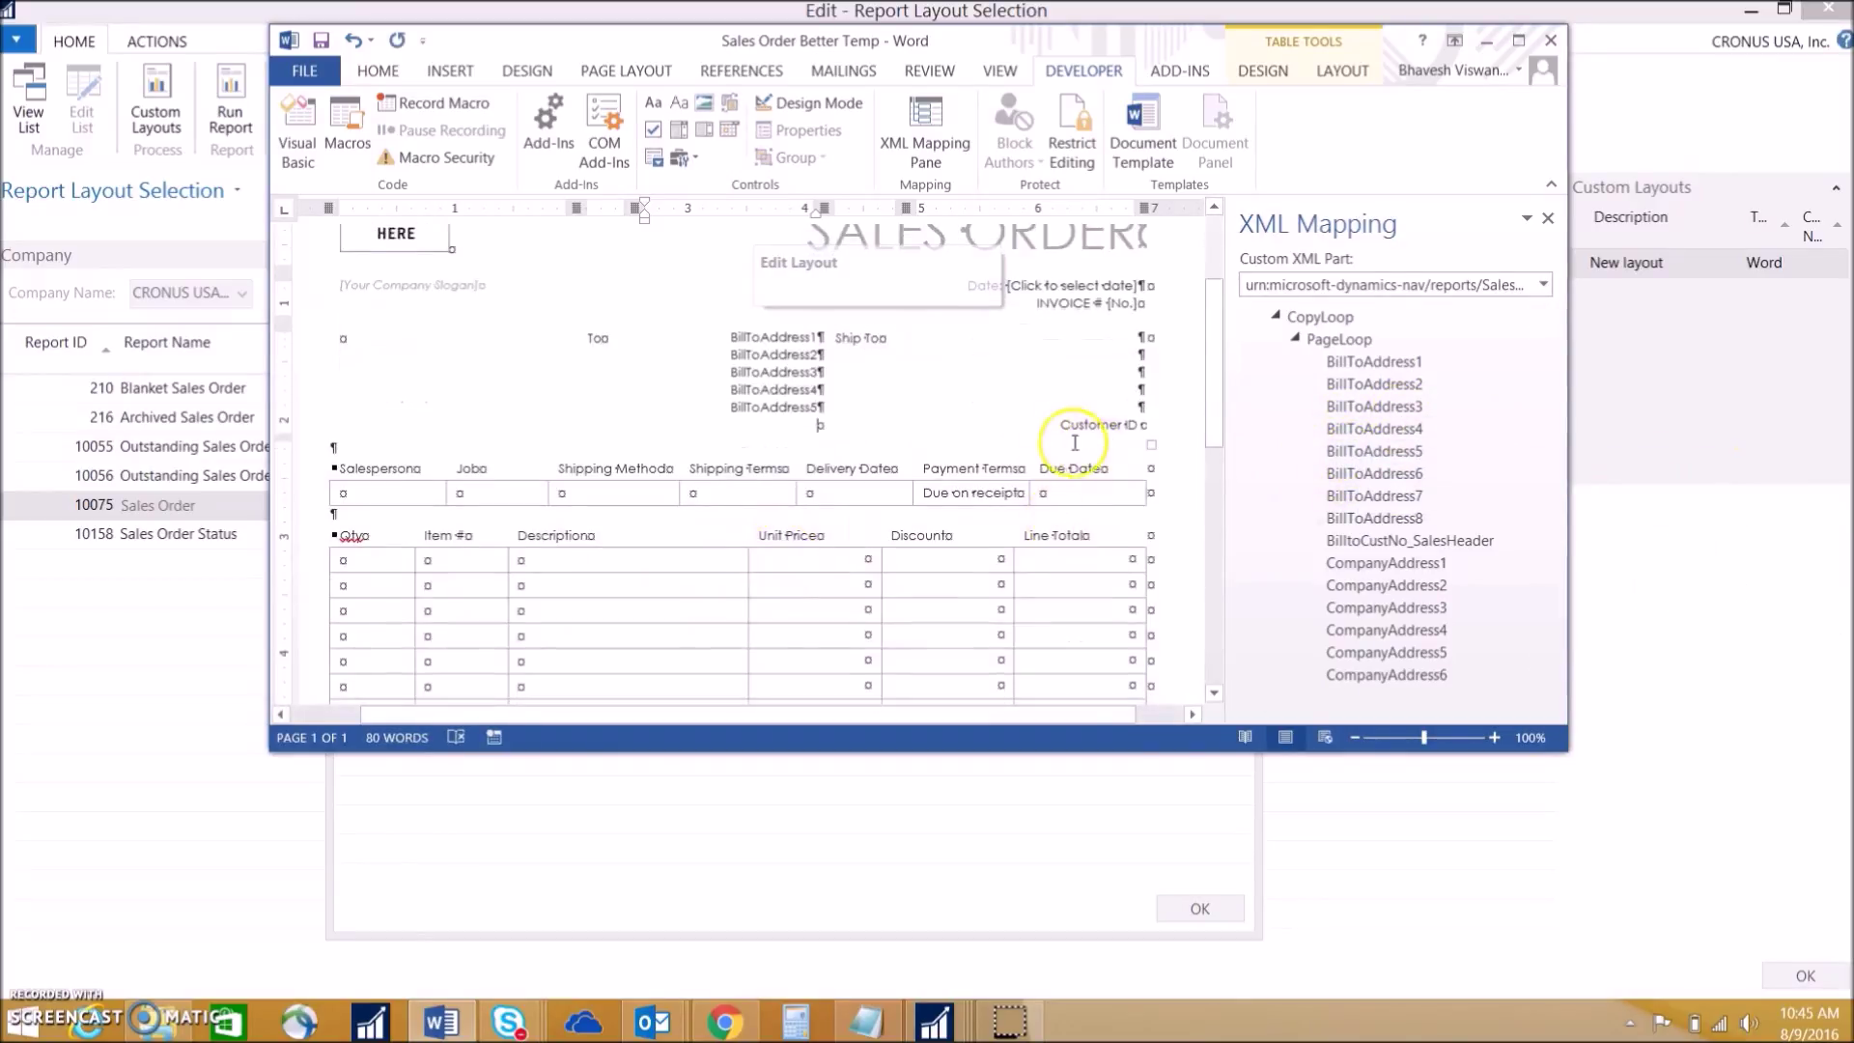
drag(1062, 424, 1154, 425)
key(Delete)
scroll(736, 419, down, 2)
Step: Delete the Salesperson, Job, Shipping Method and Shipping Terms columns from the order details table
click(369, 372)
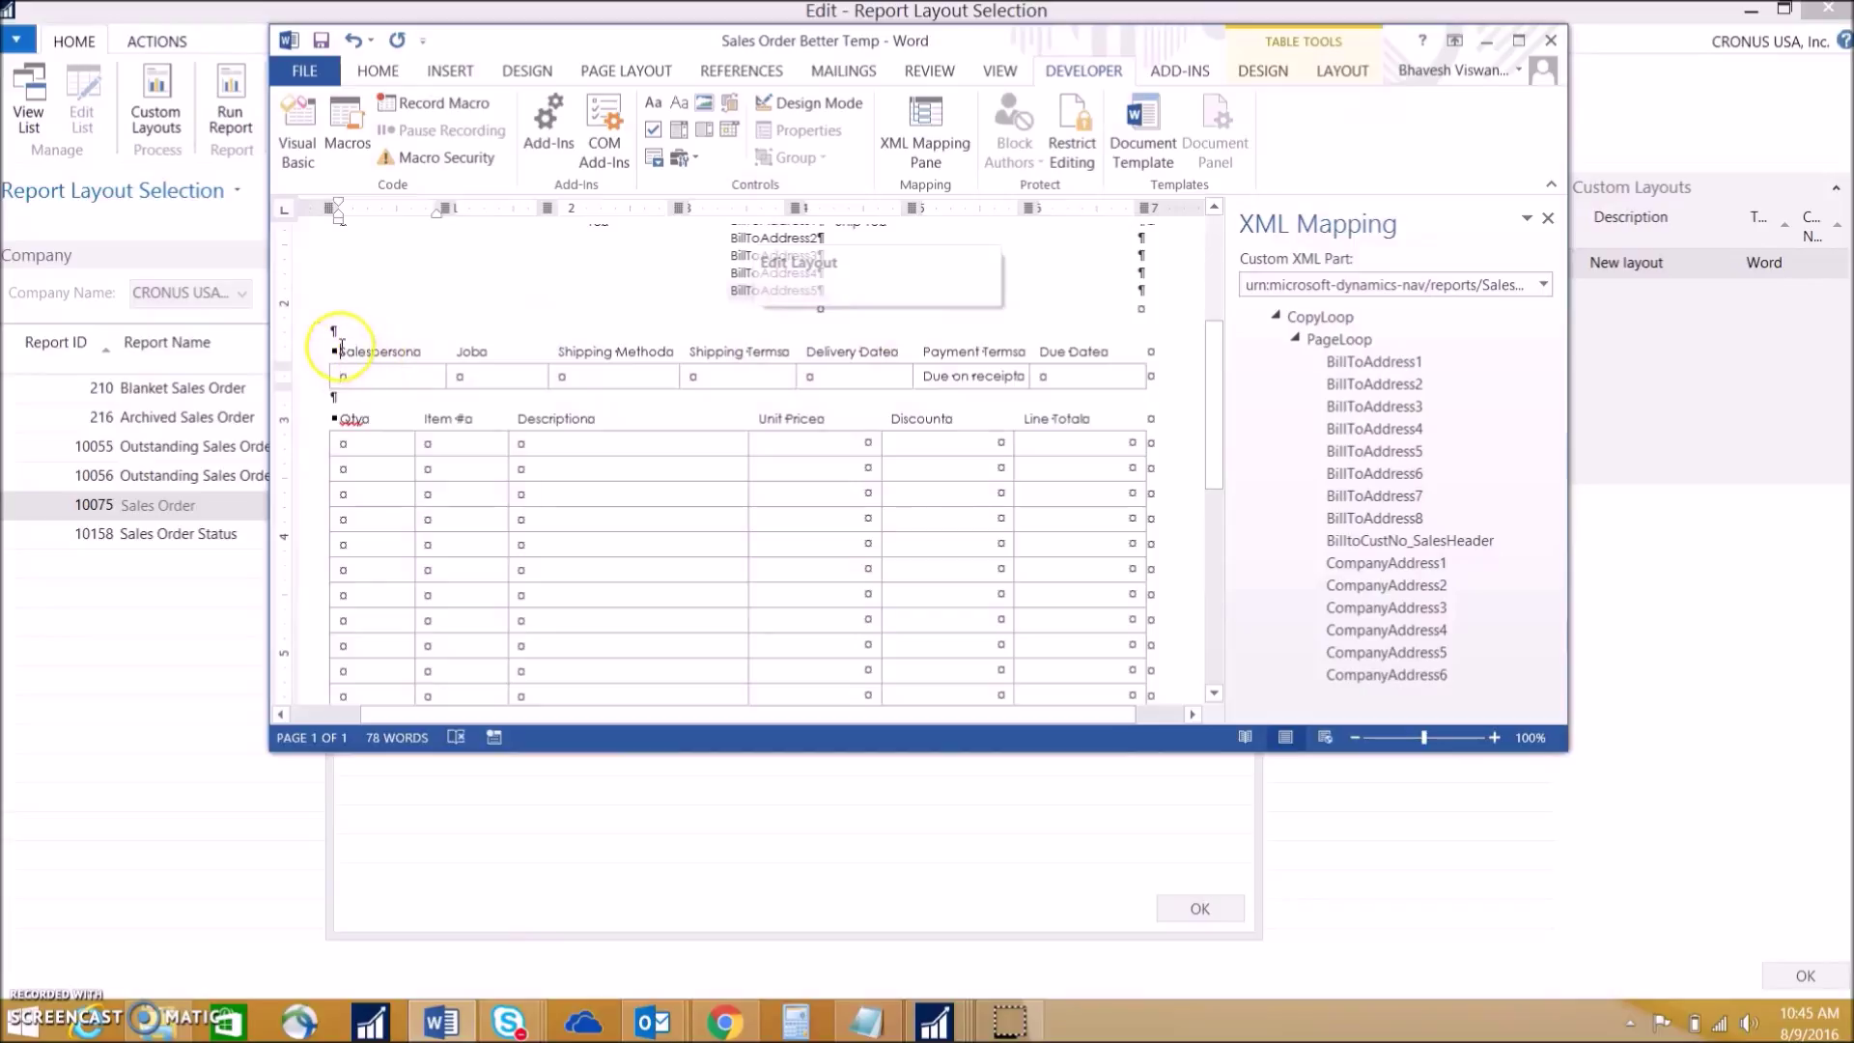
drag(340, 350, 777, 381)
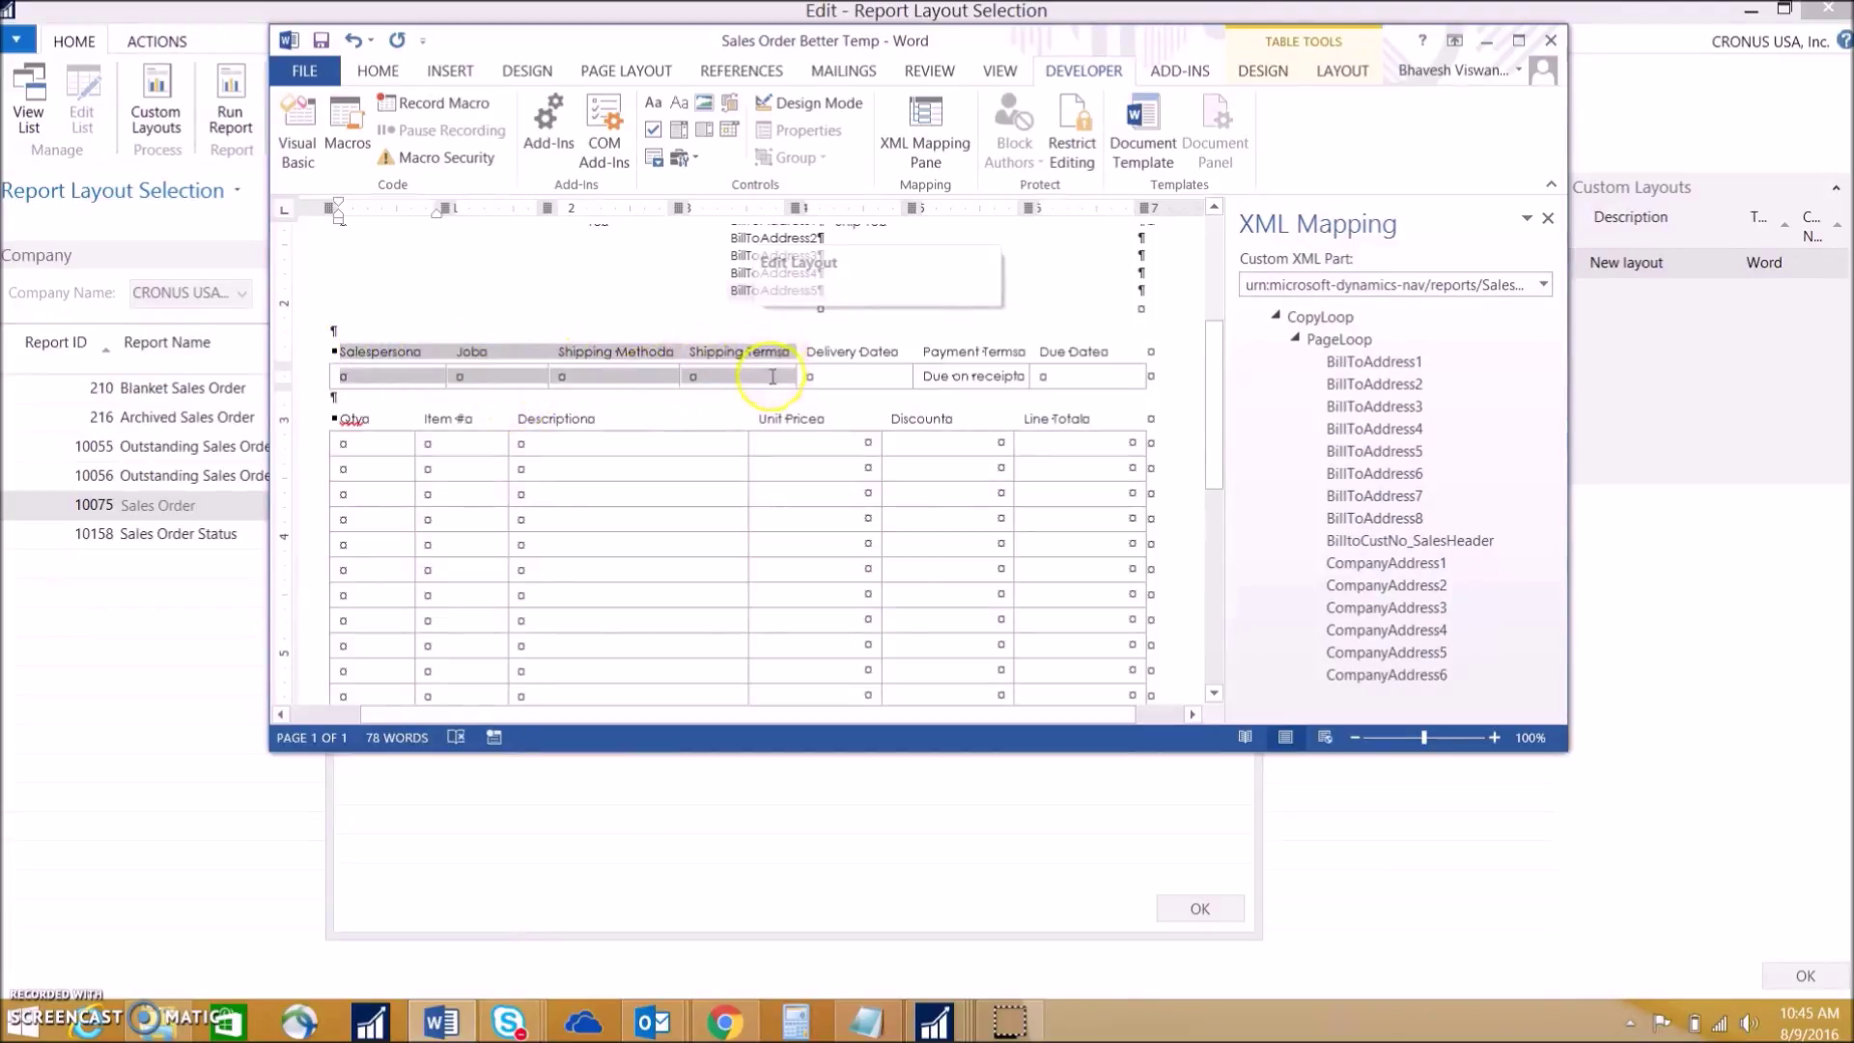
right_click(777, 382)
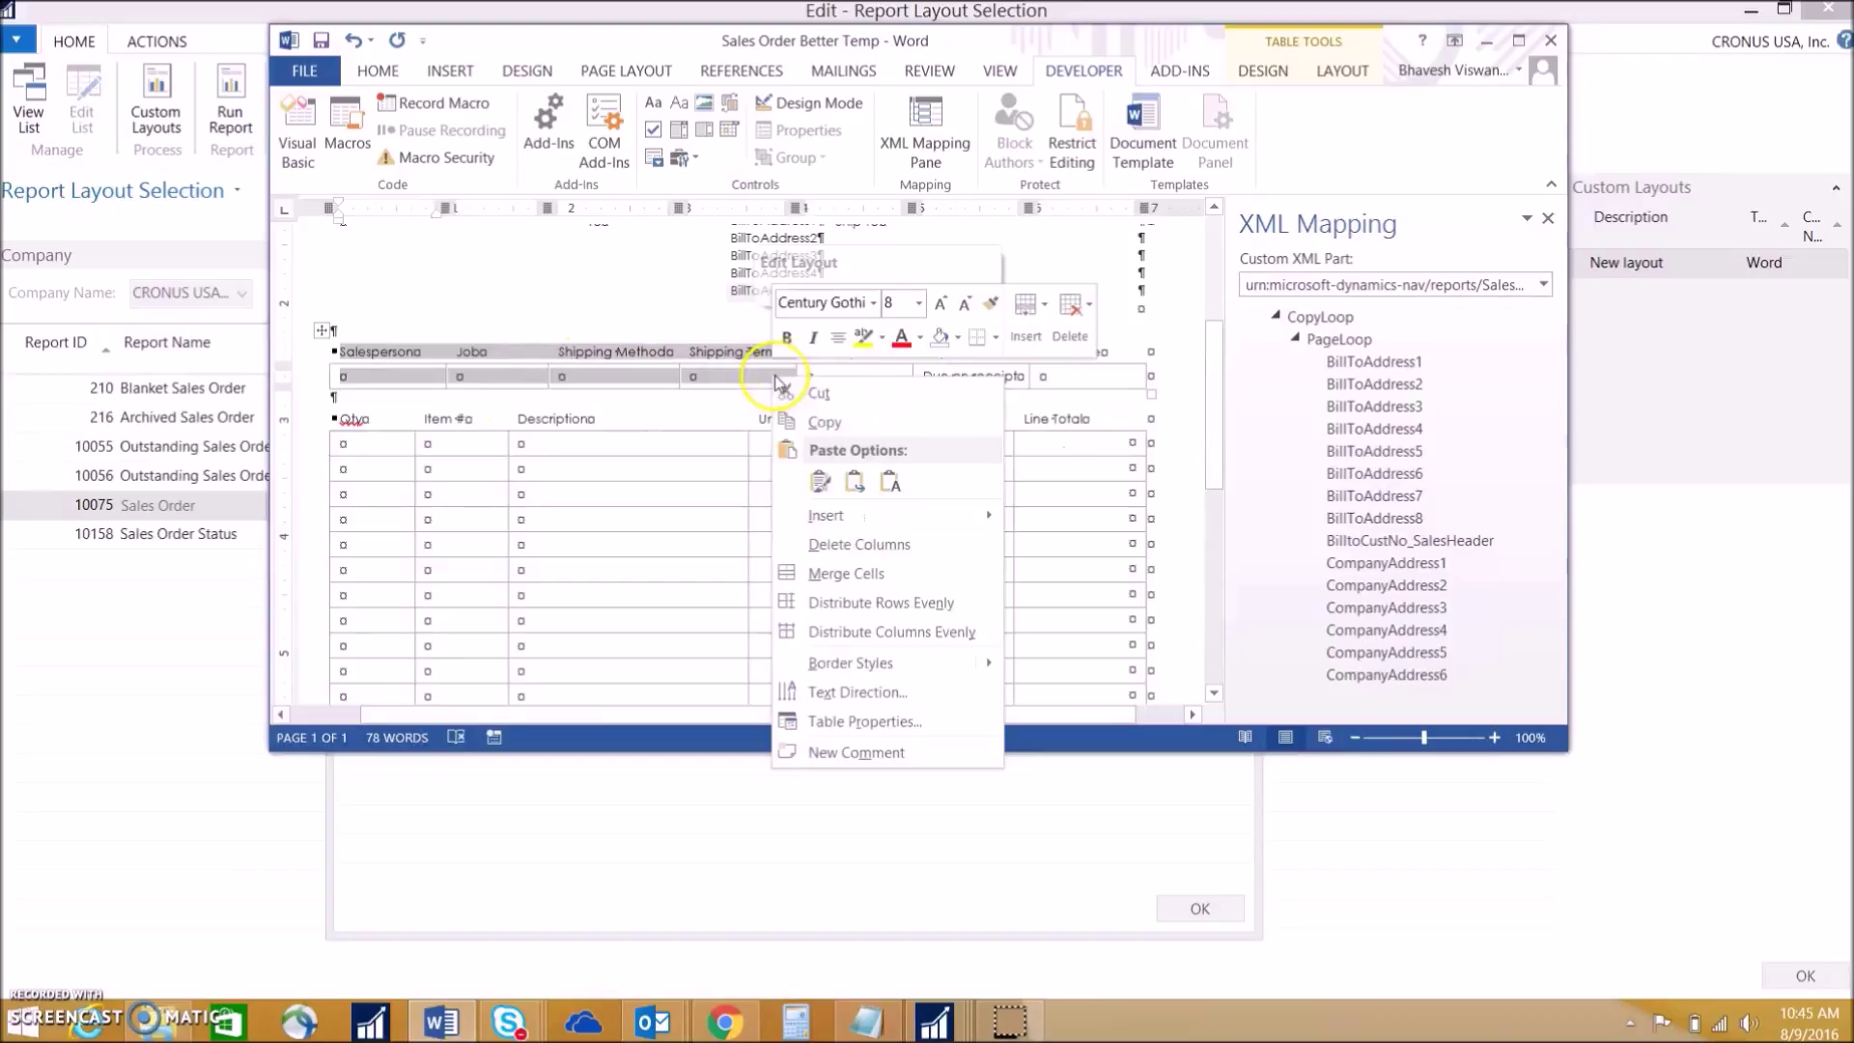
click(886, 547)
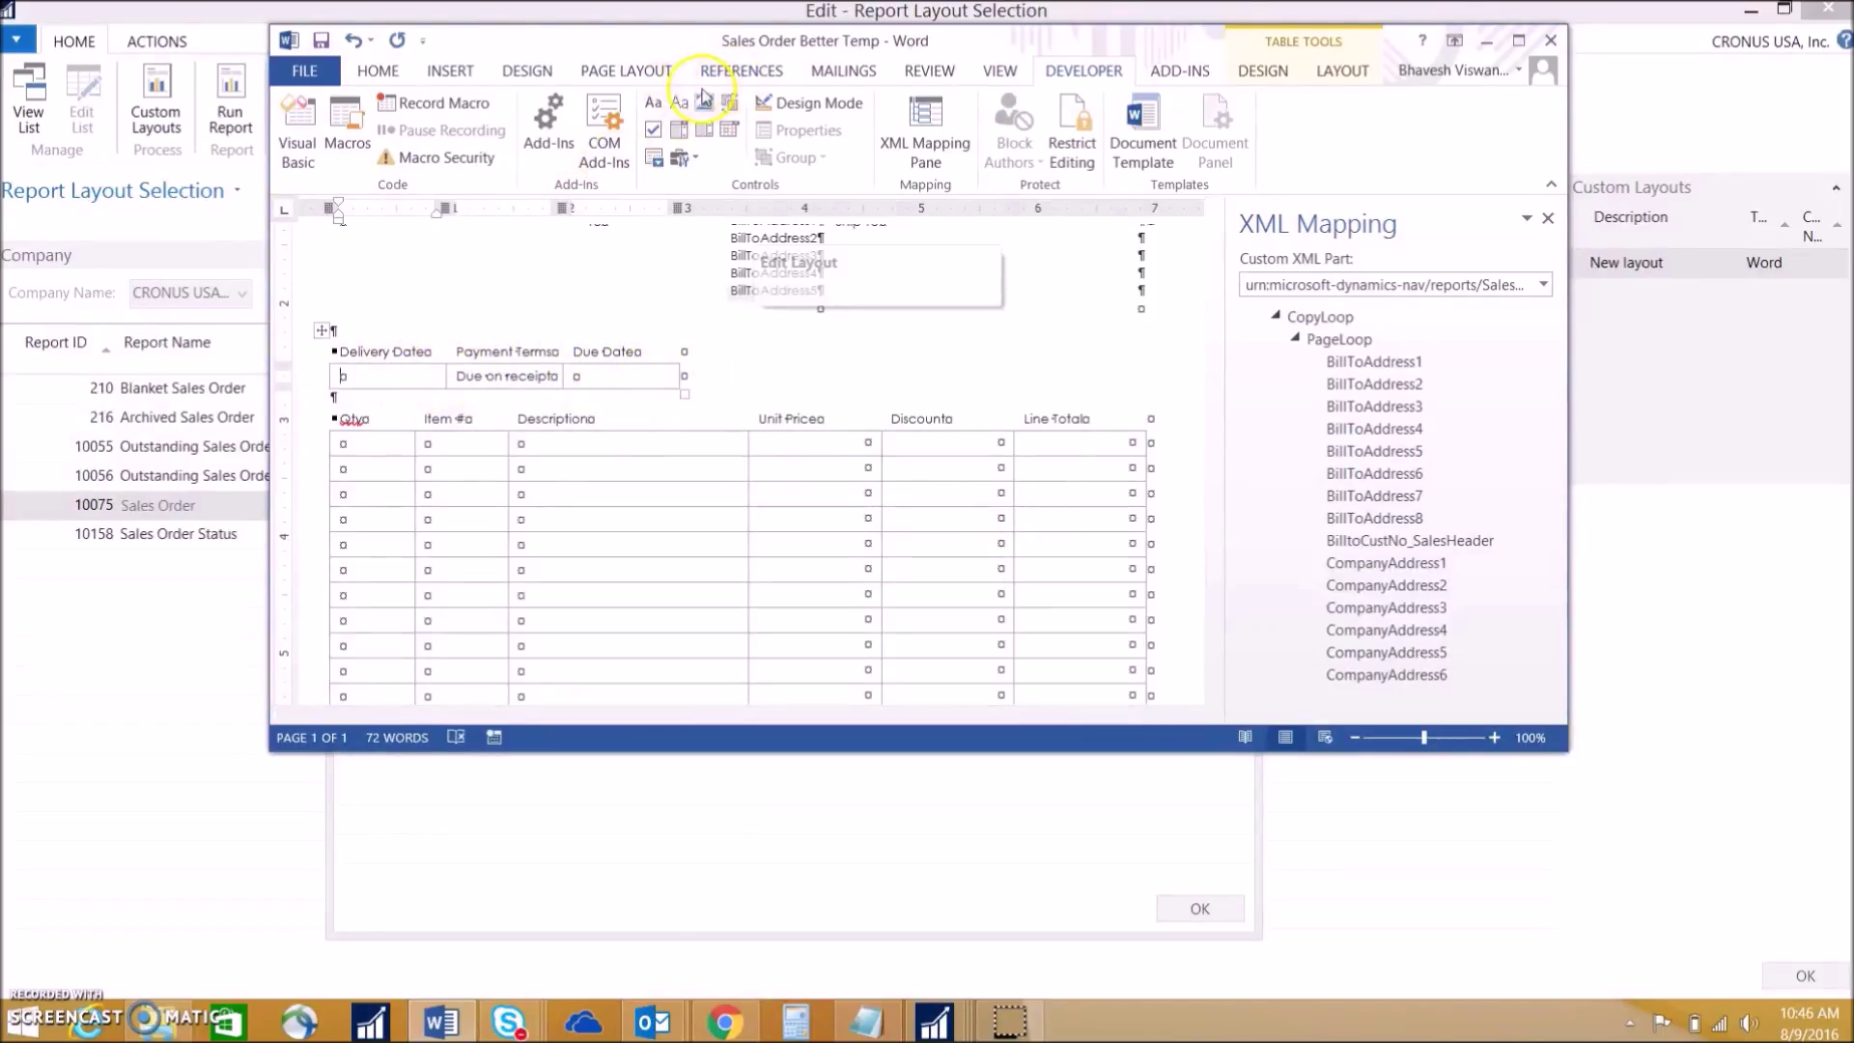
Step: Insert a column left of Delivery Date headed 'Customer No.'
click(1261, 70)
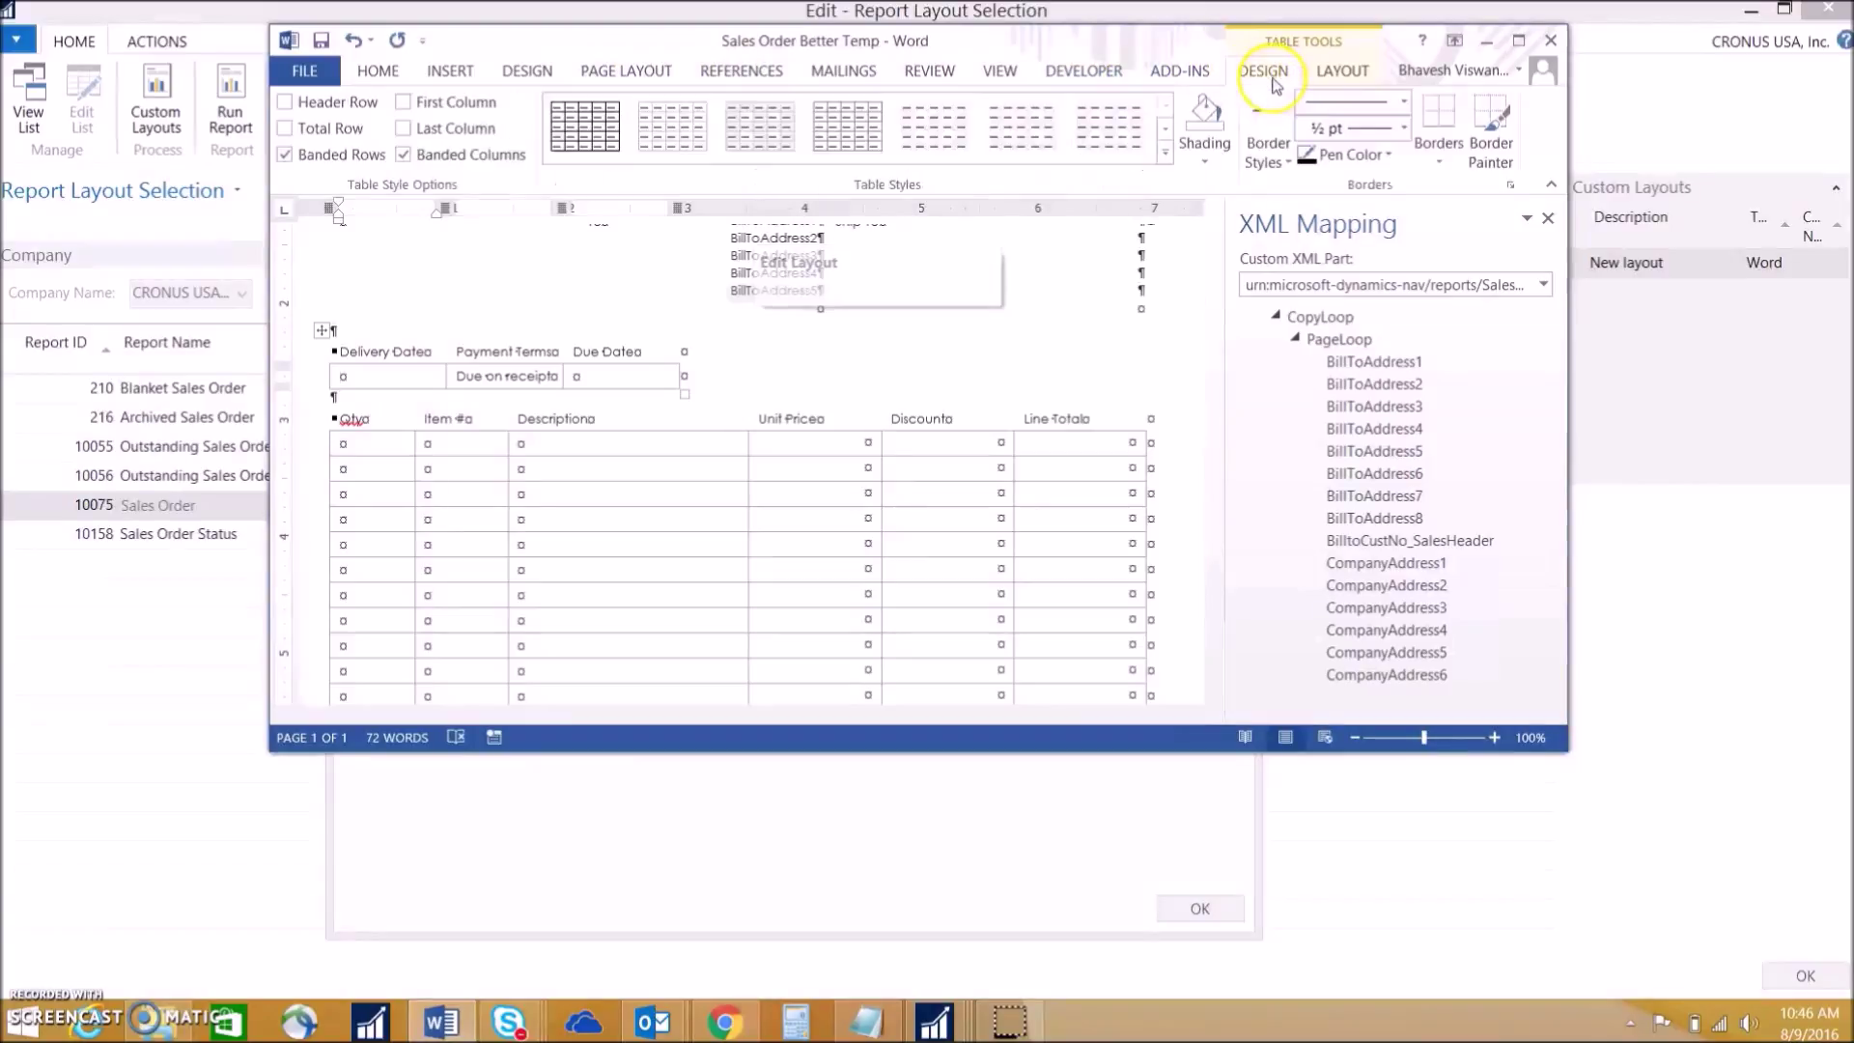
click(1330, 73)
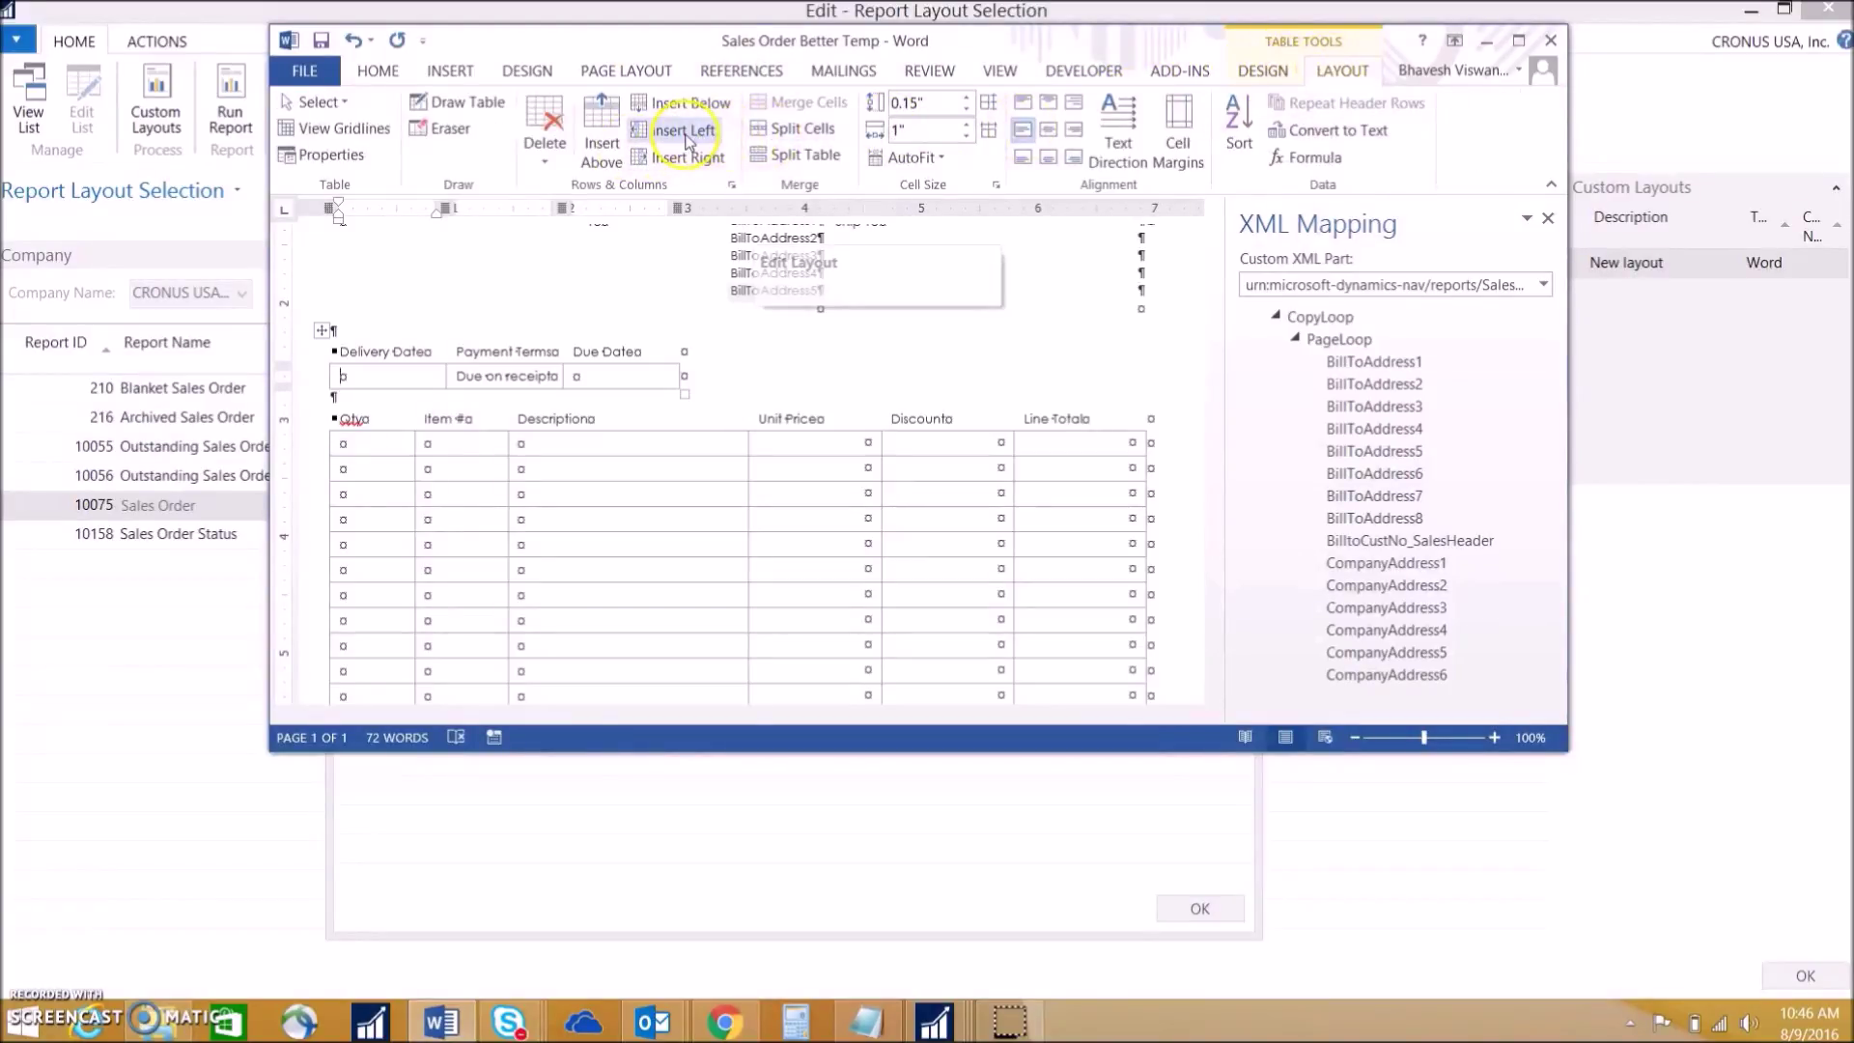
click(685, 132)
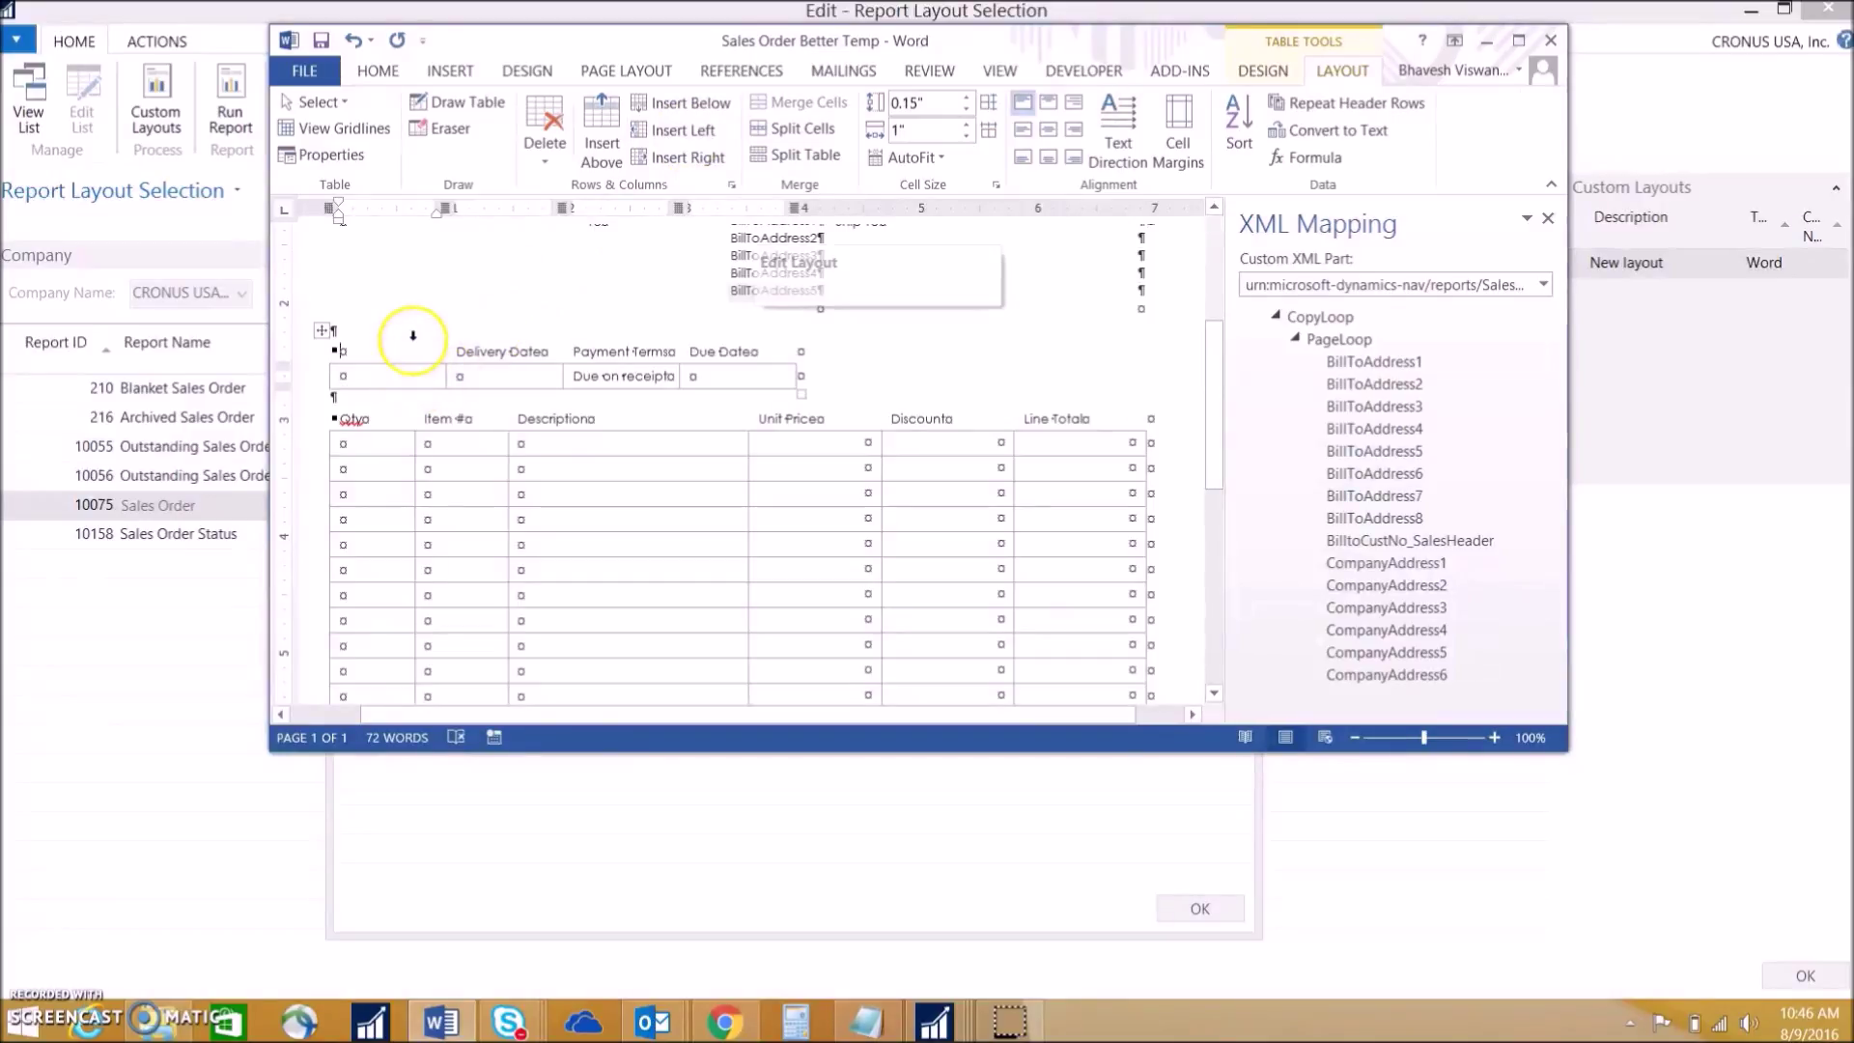
text(Customer No.)
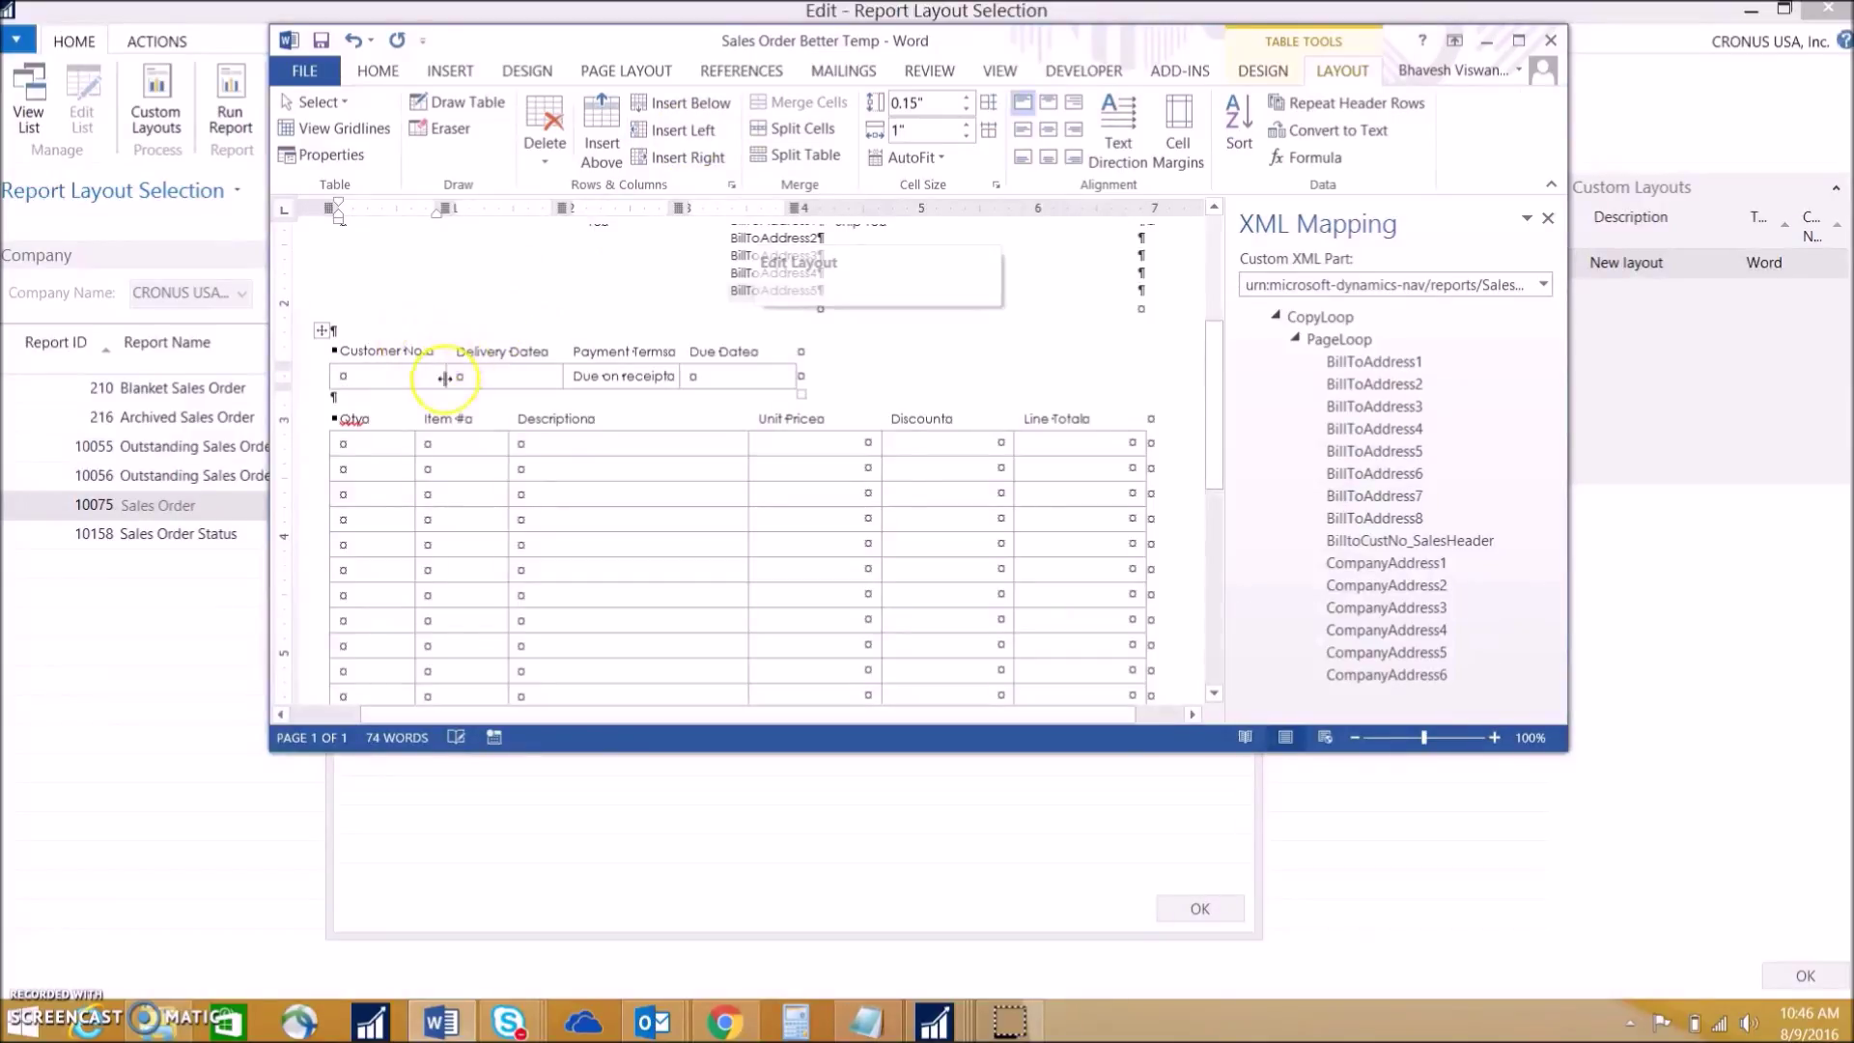
click(431, 378)
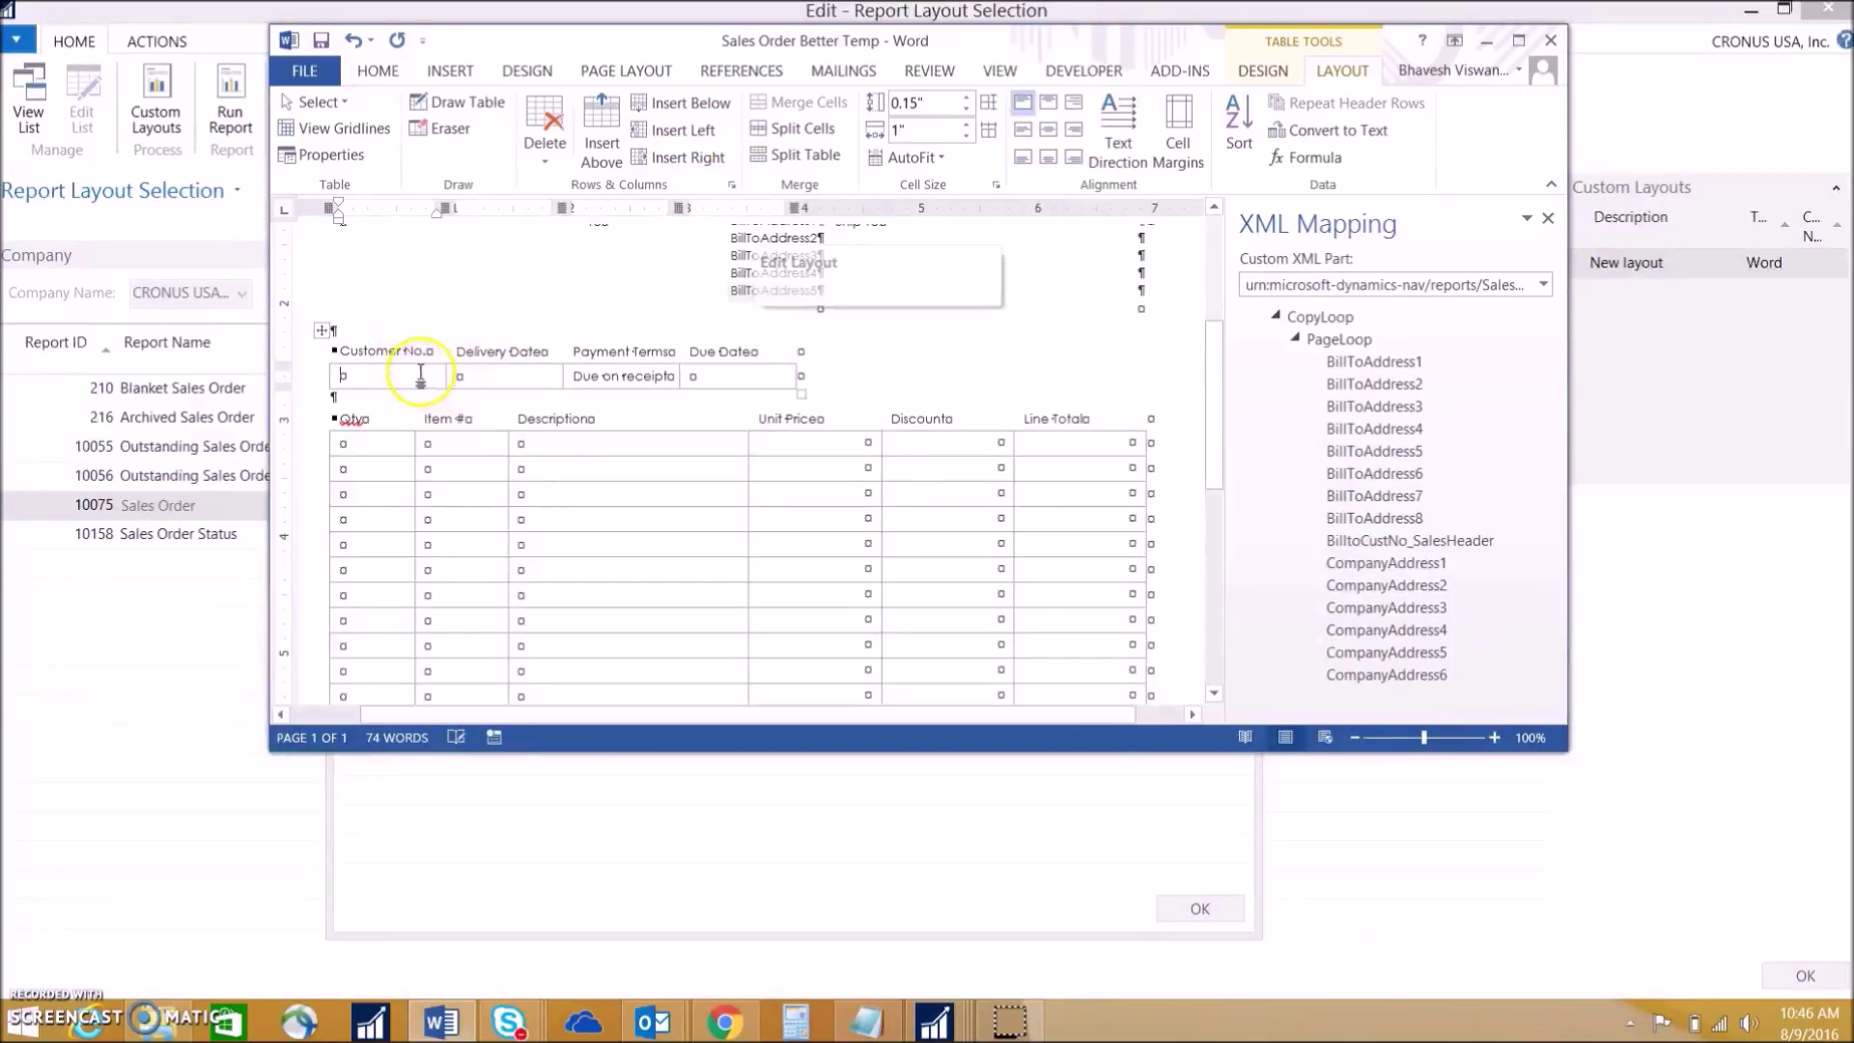
Step: Put the BillToCustNo_SalesHeader plain text field under Customer No. and clear 'Due on receipt'
scroll(1550, 381, down, 1)
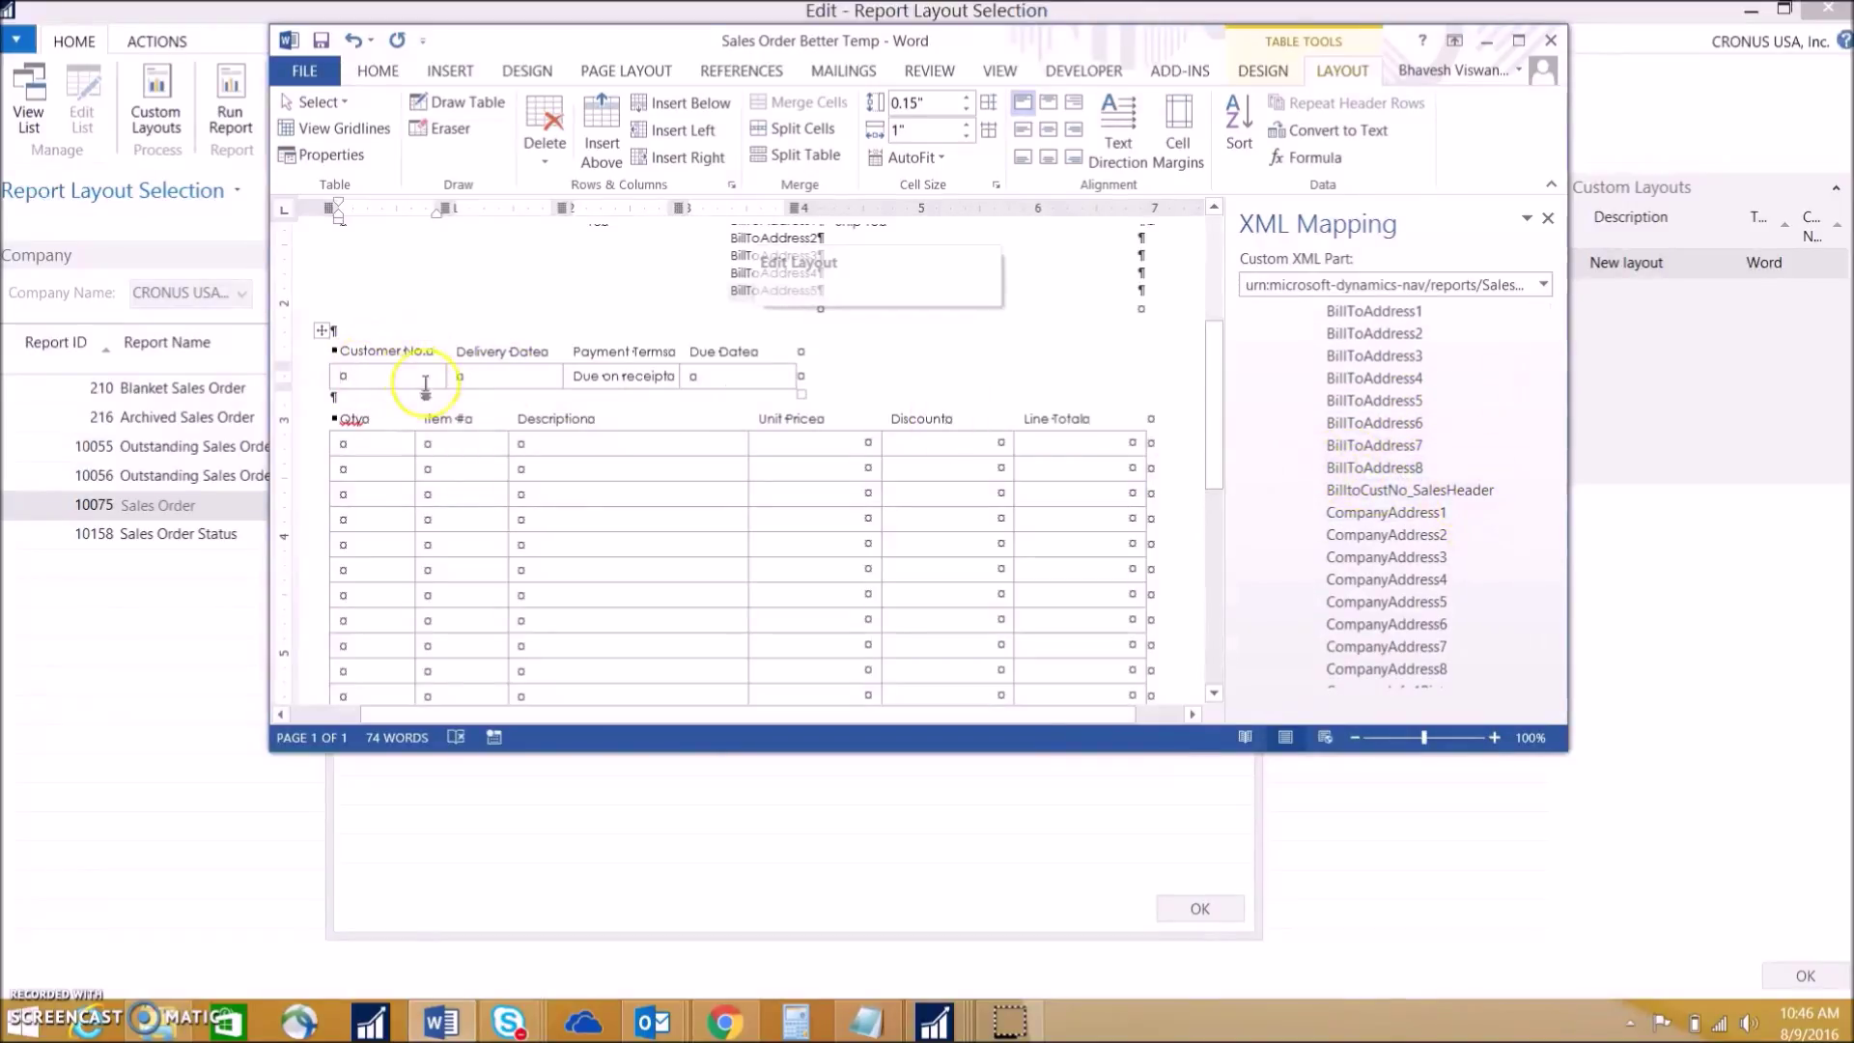
right_click(1415, 490)
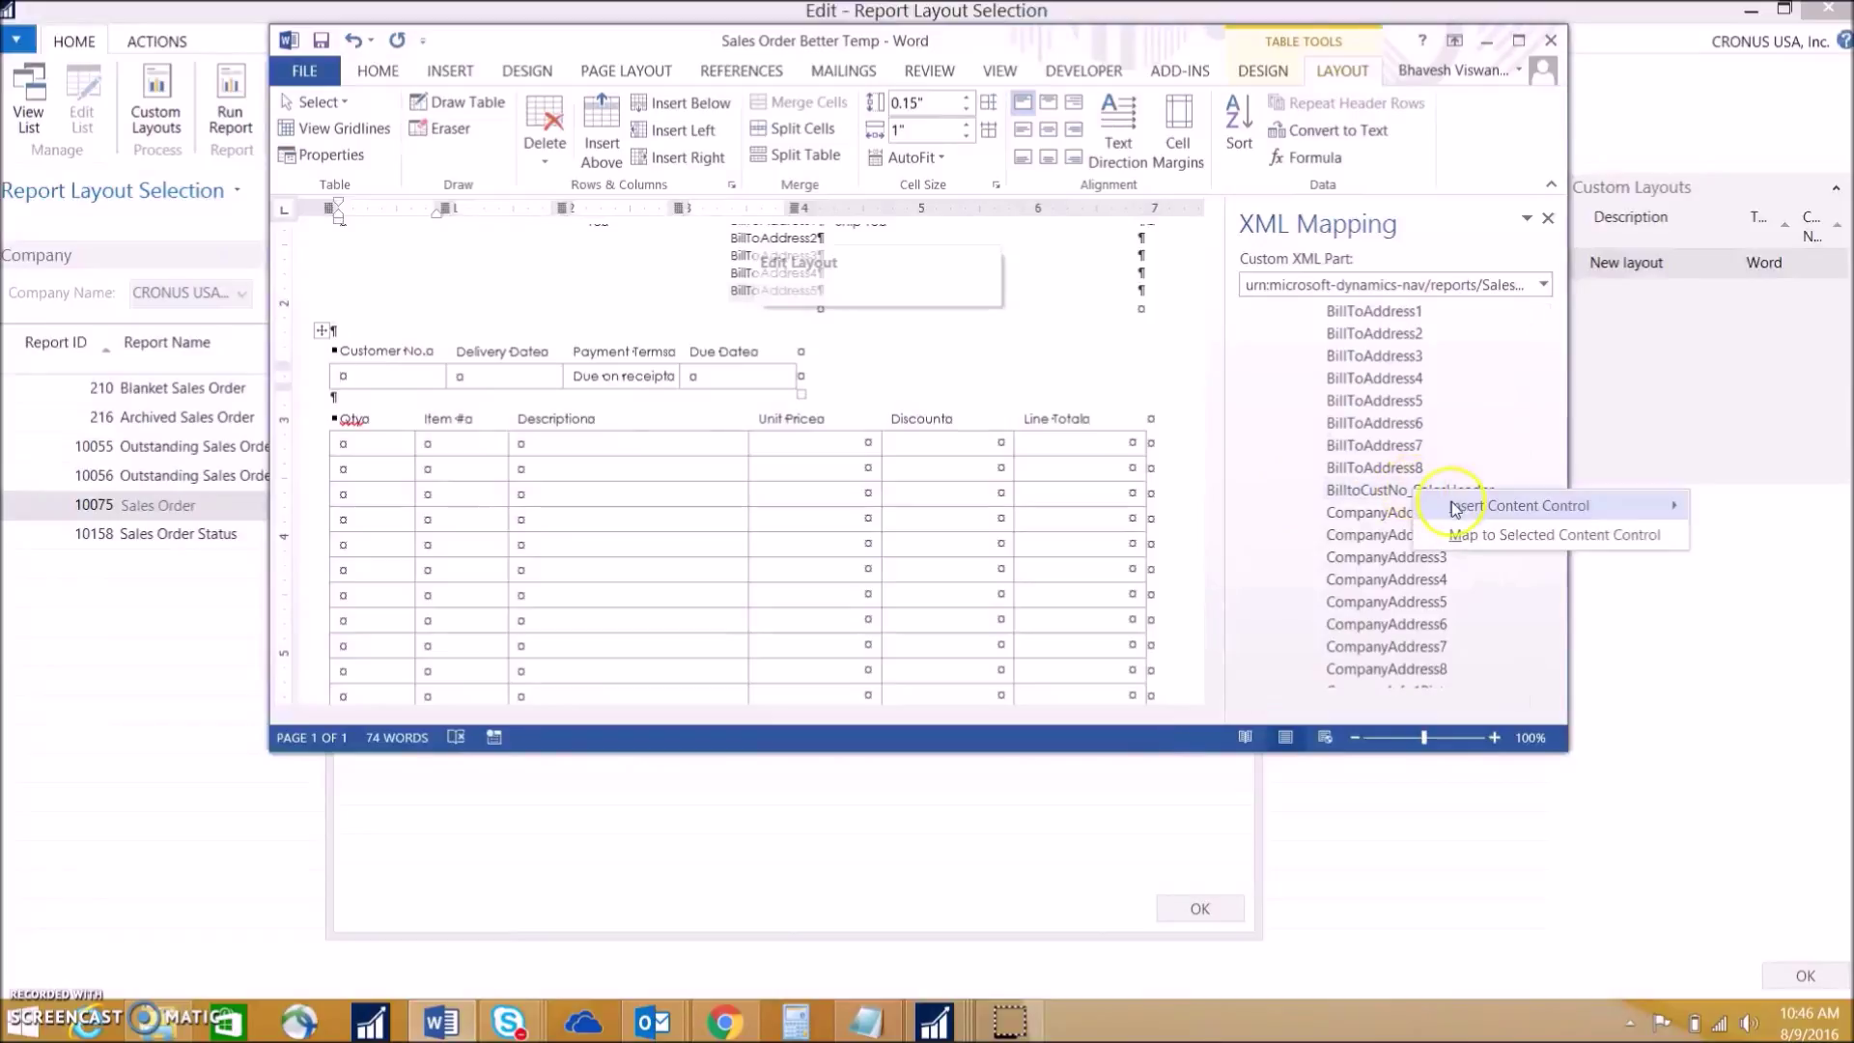
mouse_move(1653, 526)
click(1755, 537)
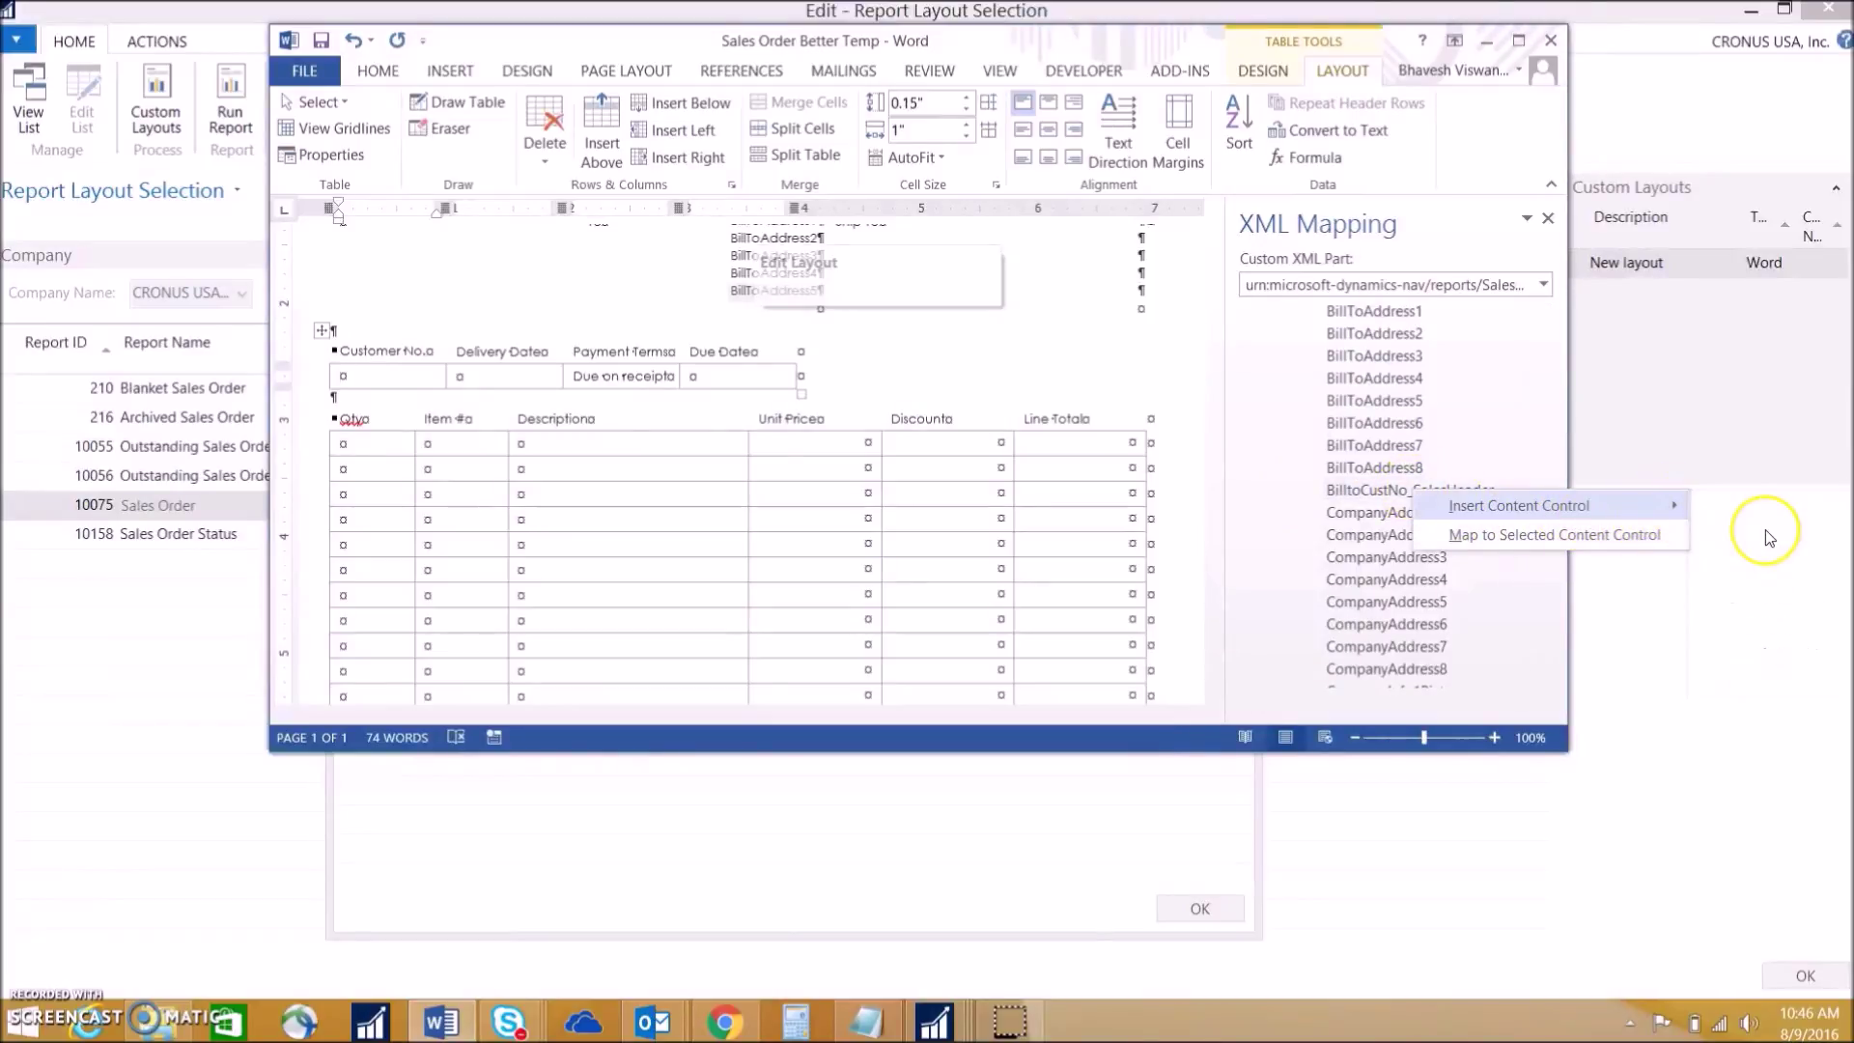
click(577, 403)
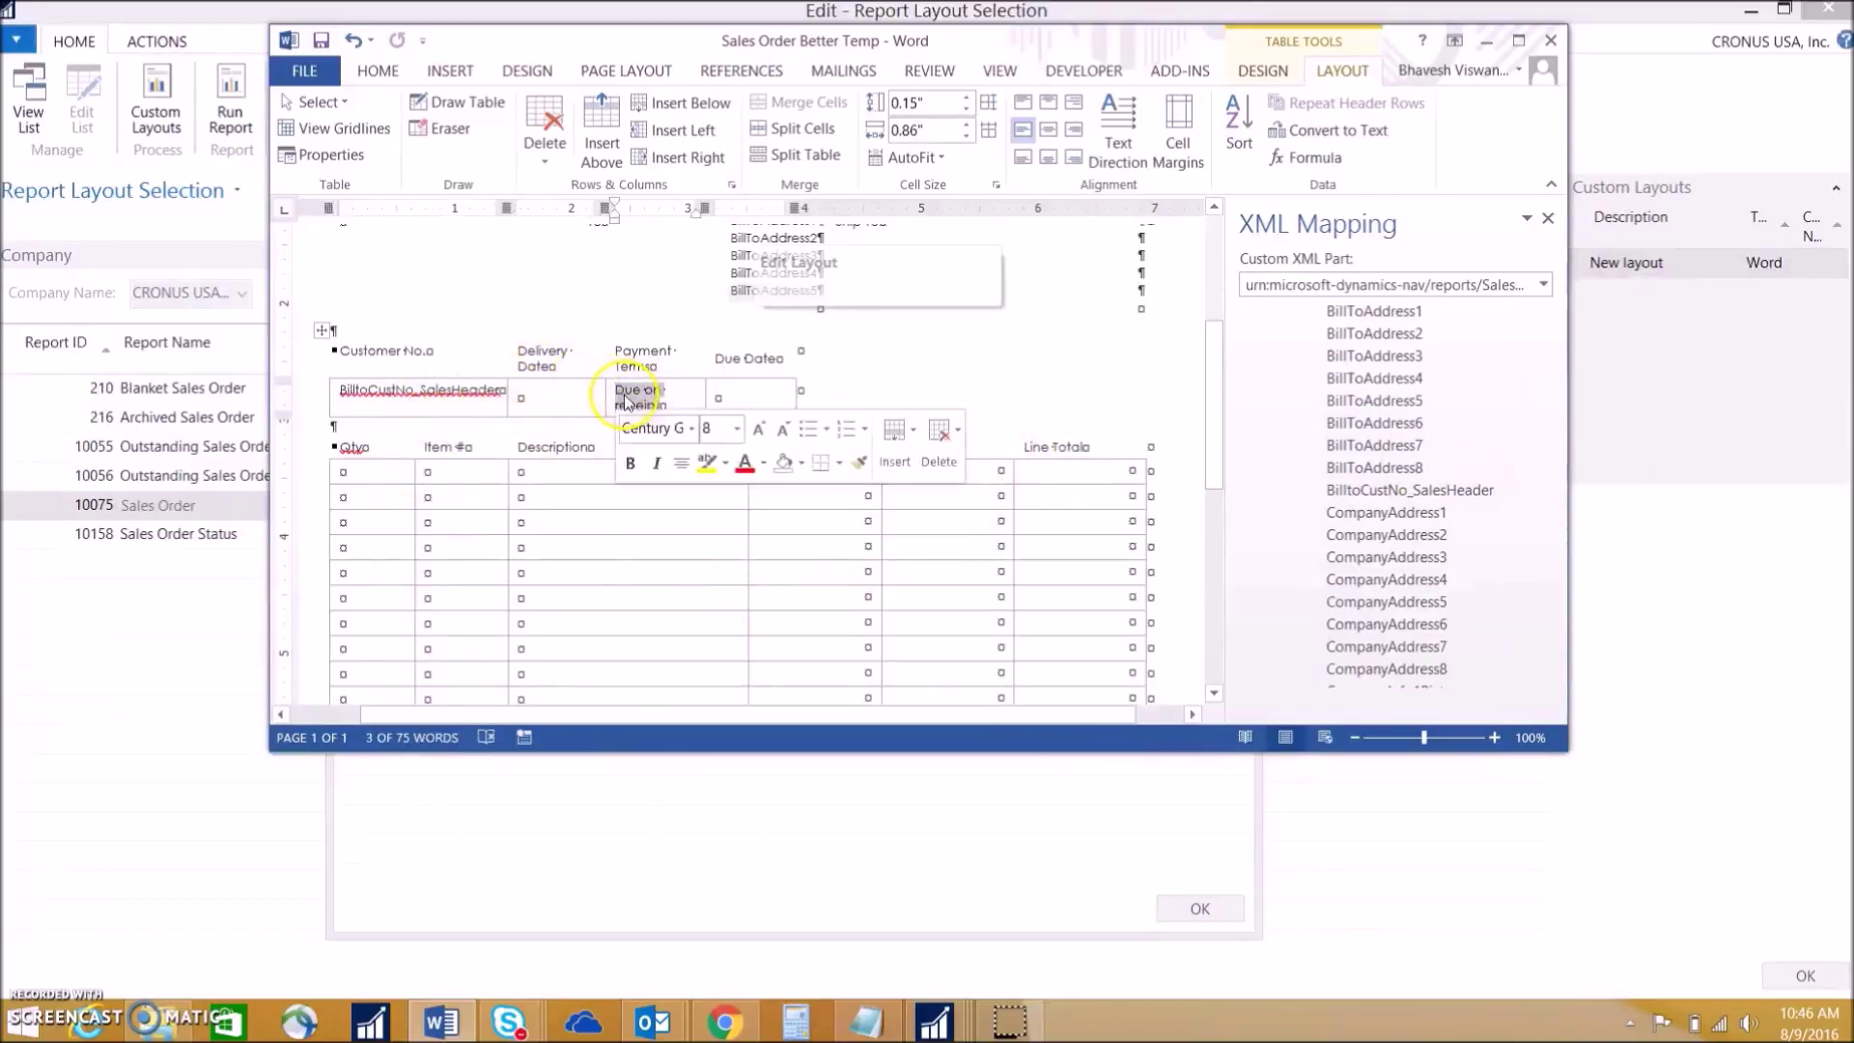
key(Delete)
Step: Delete the selected empty item rows from the line-item table
scroll(468, 463, down, 1)
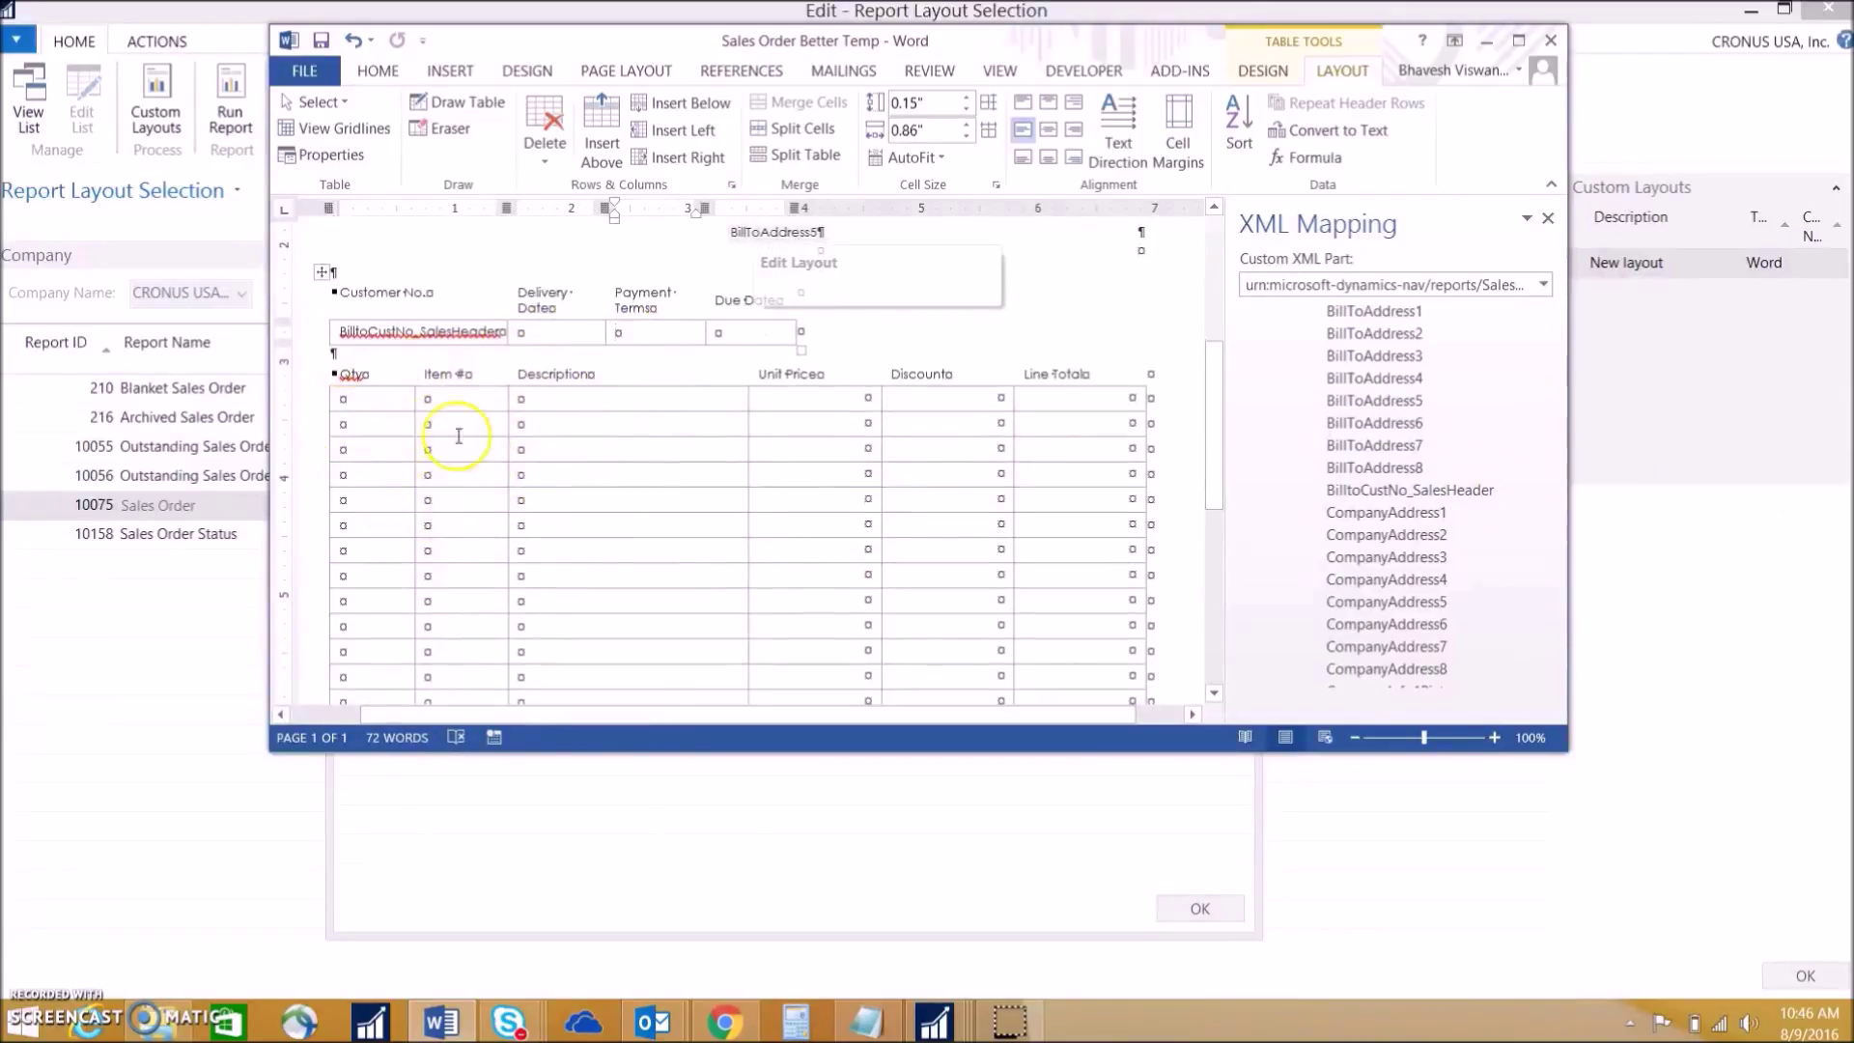
drag(383, 417, 1069, 499)
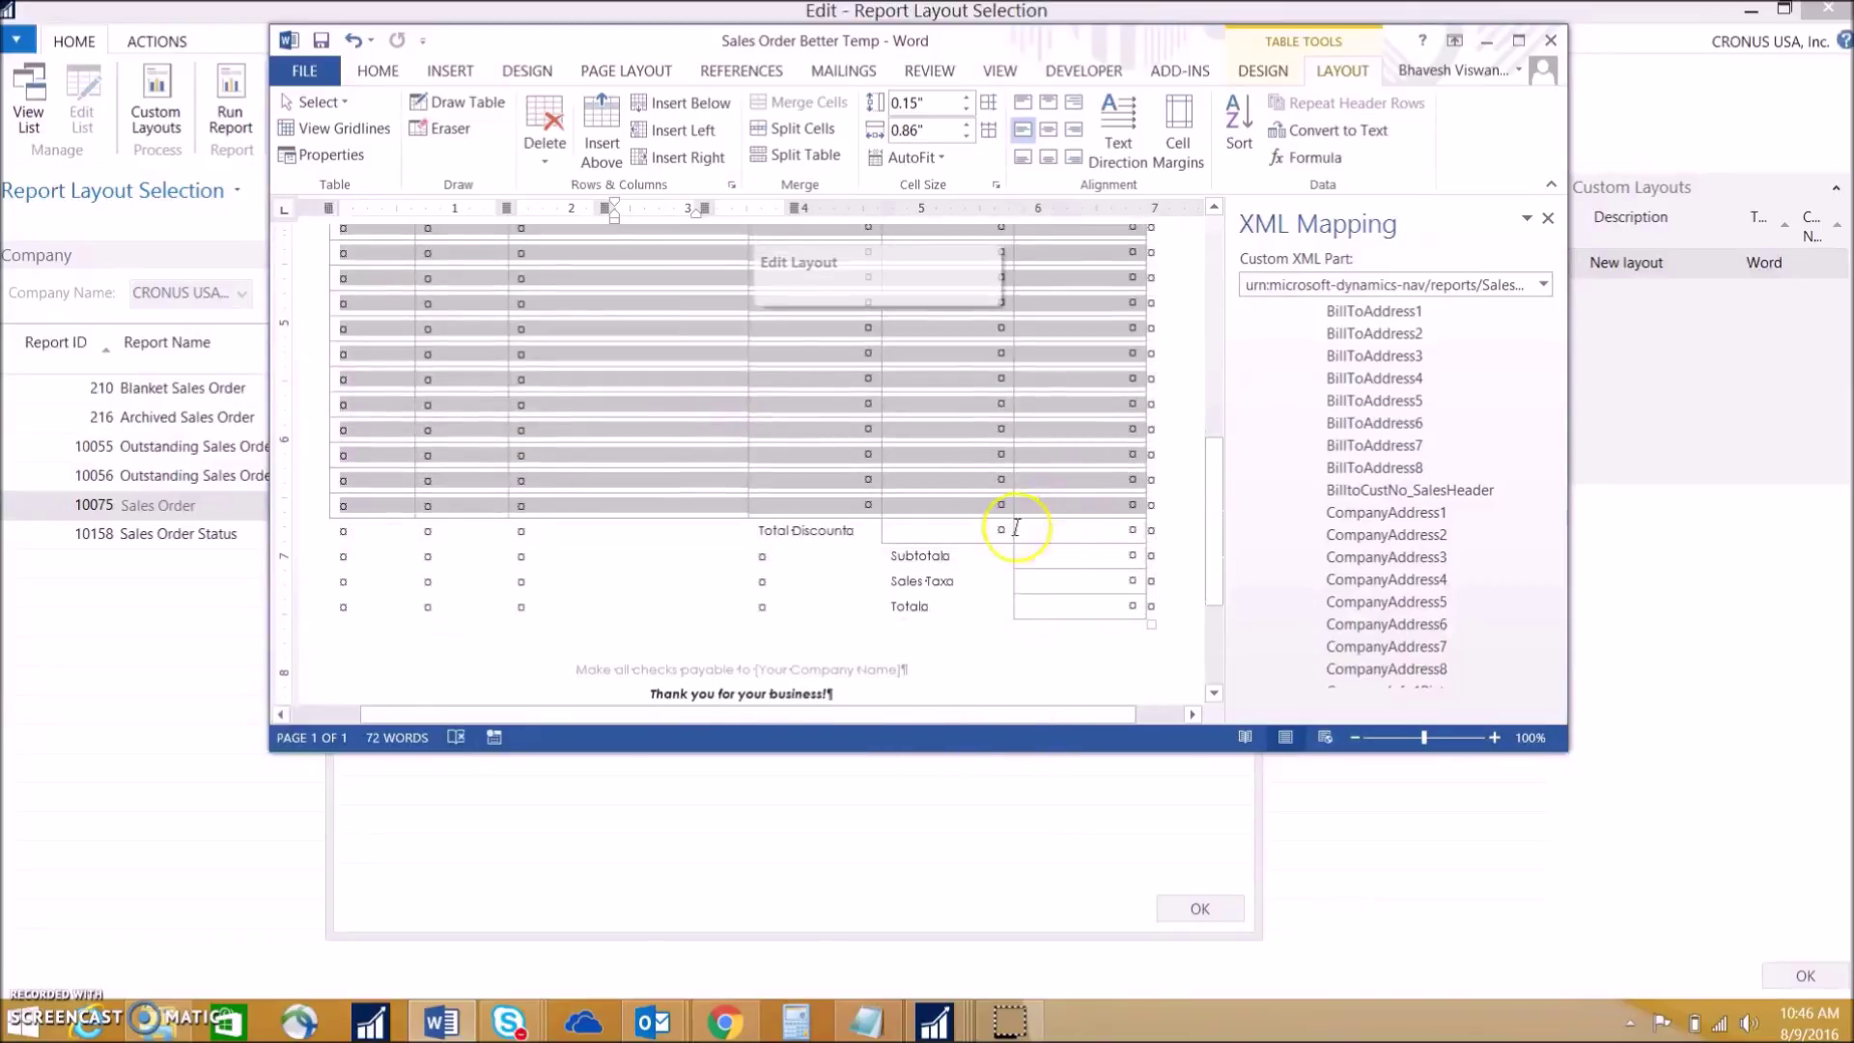
scroll(367, 378, up, 3)
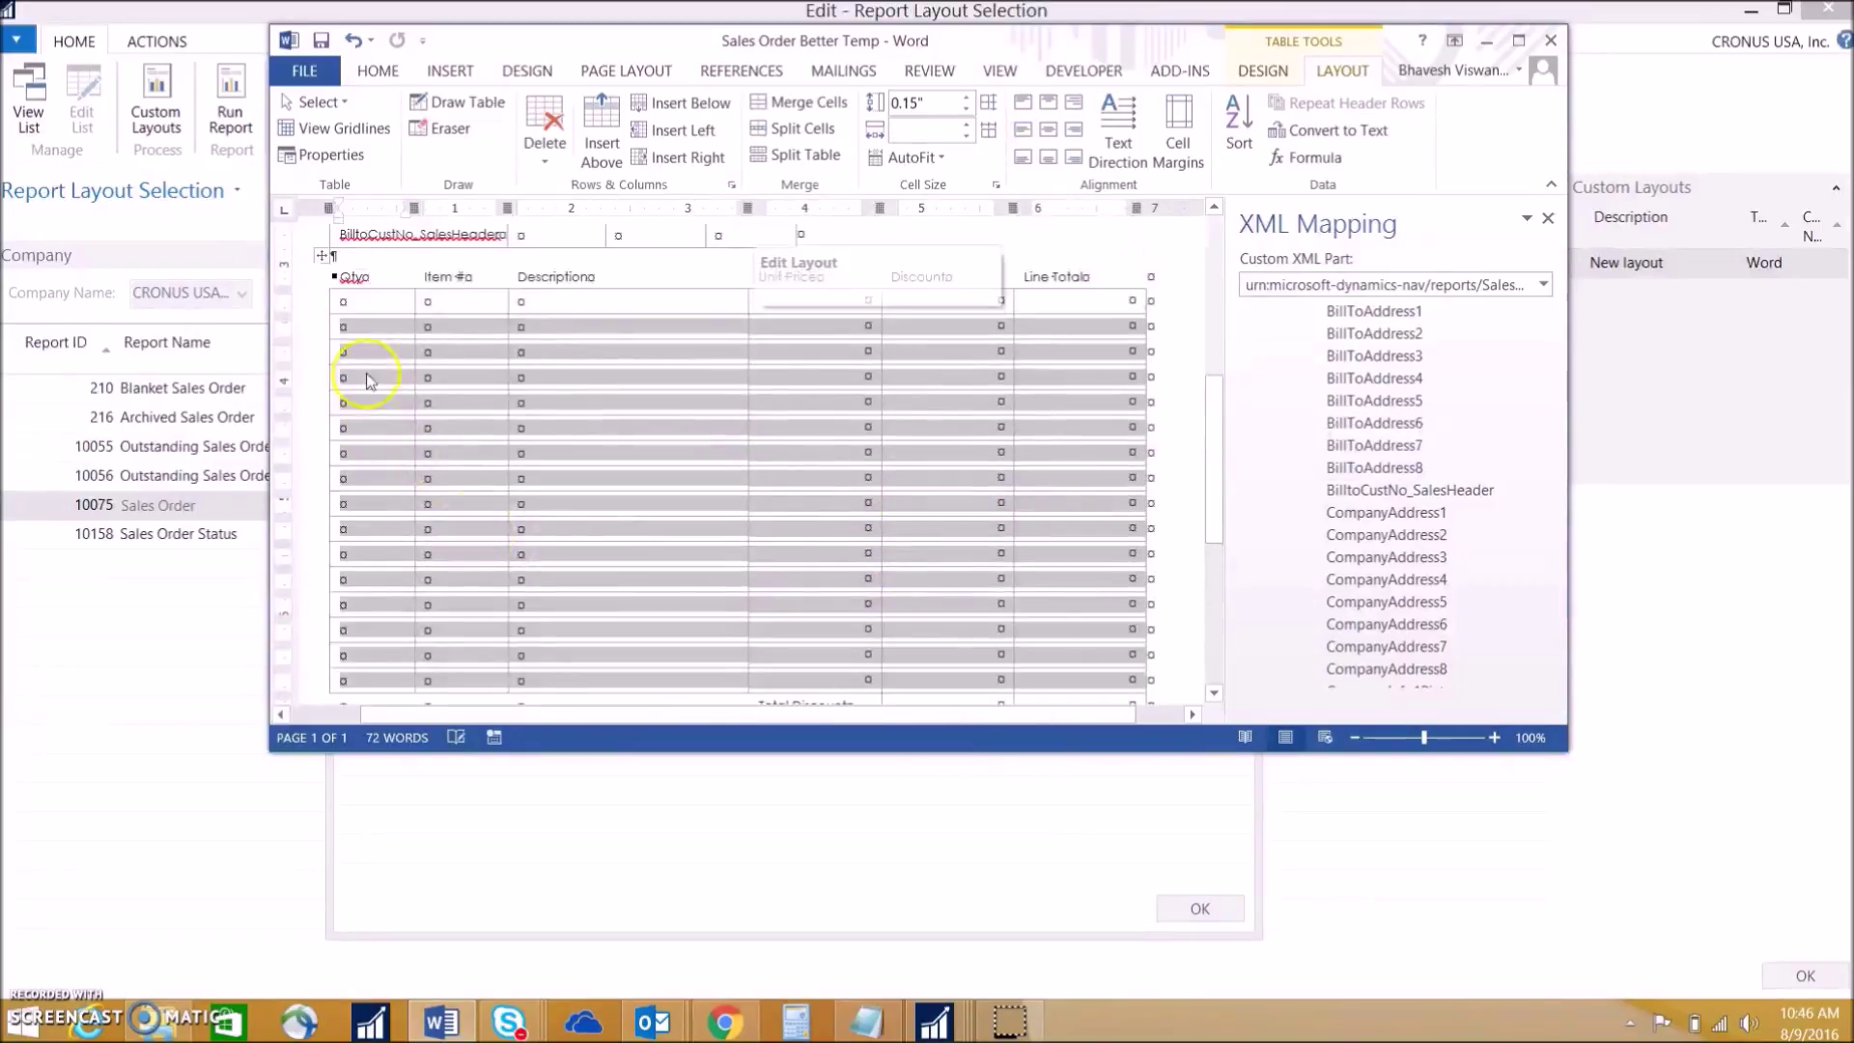
right_click(678, 415)
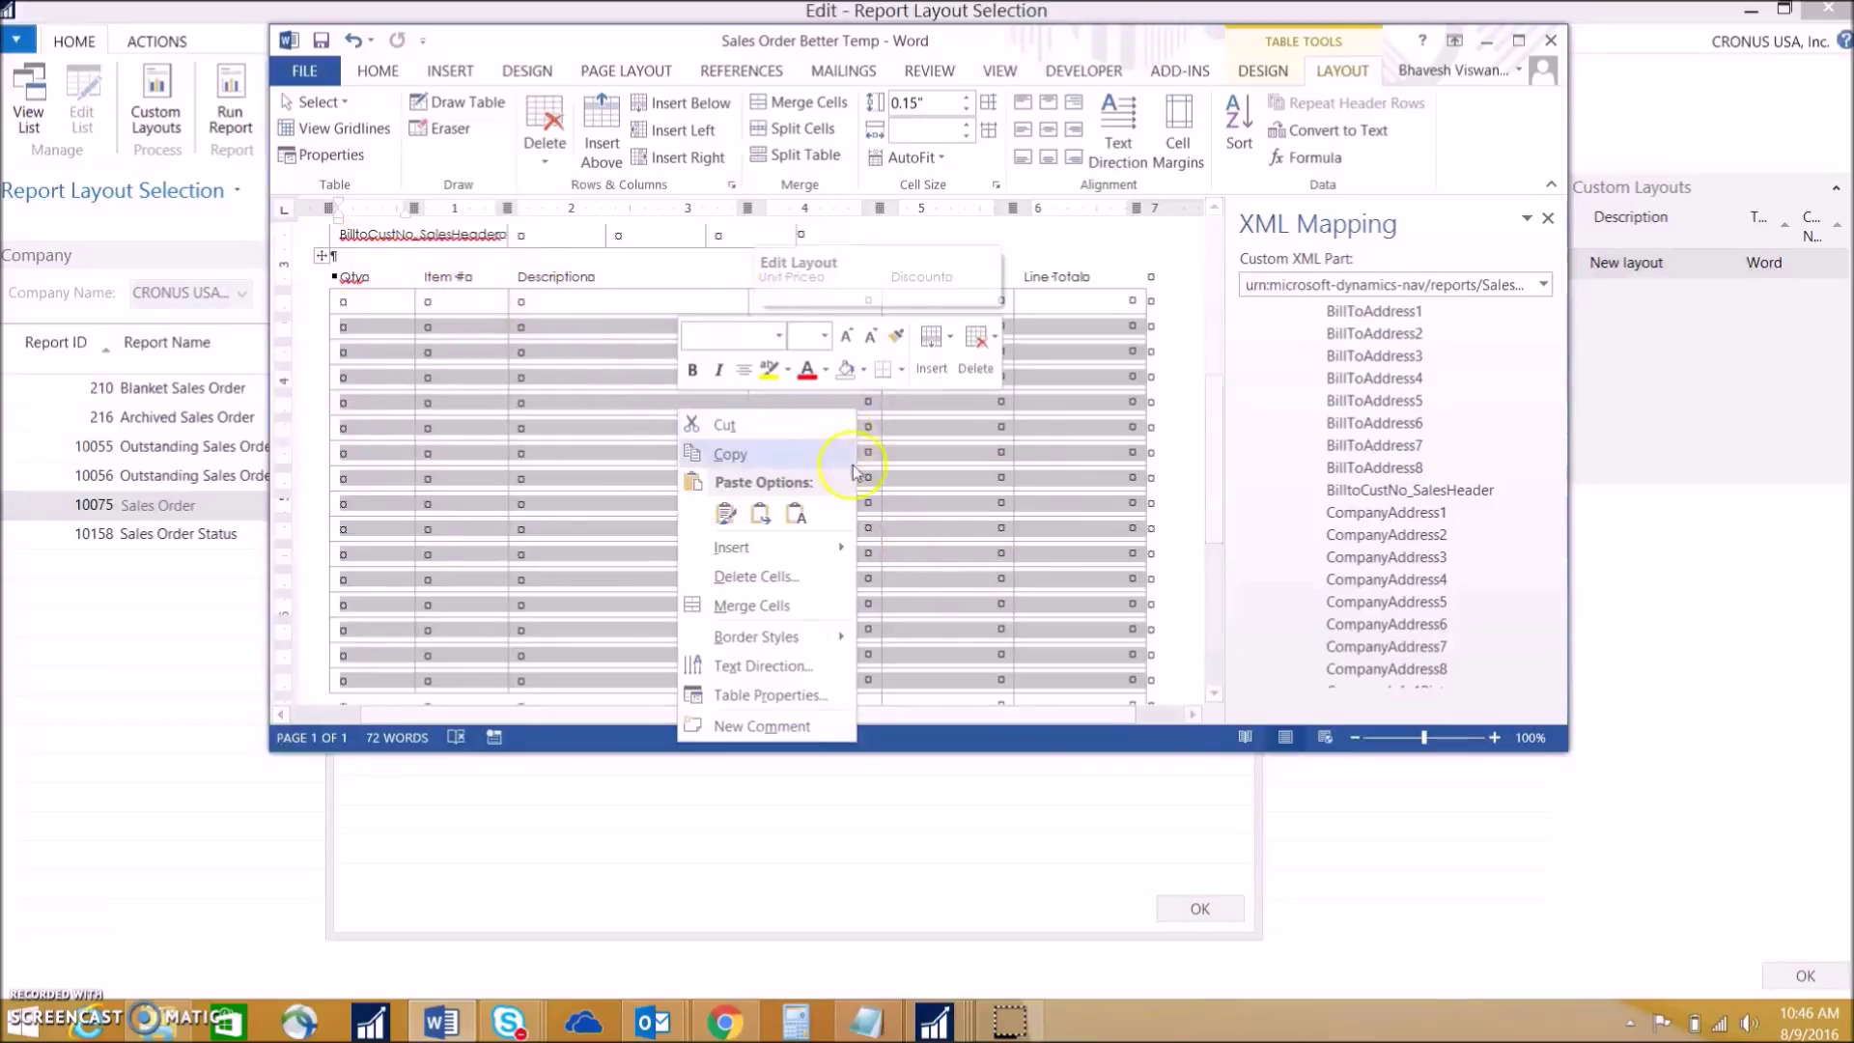
click(864, 562)
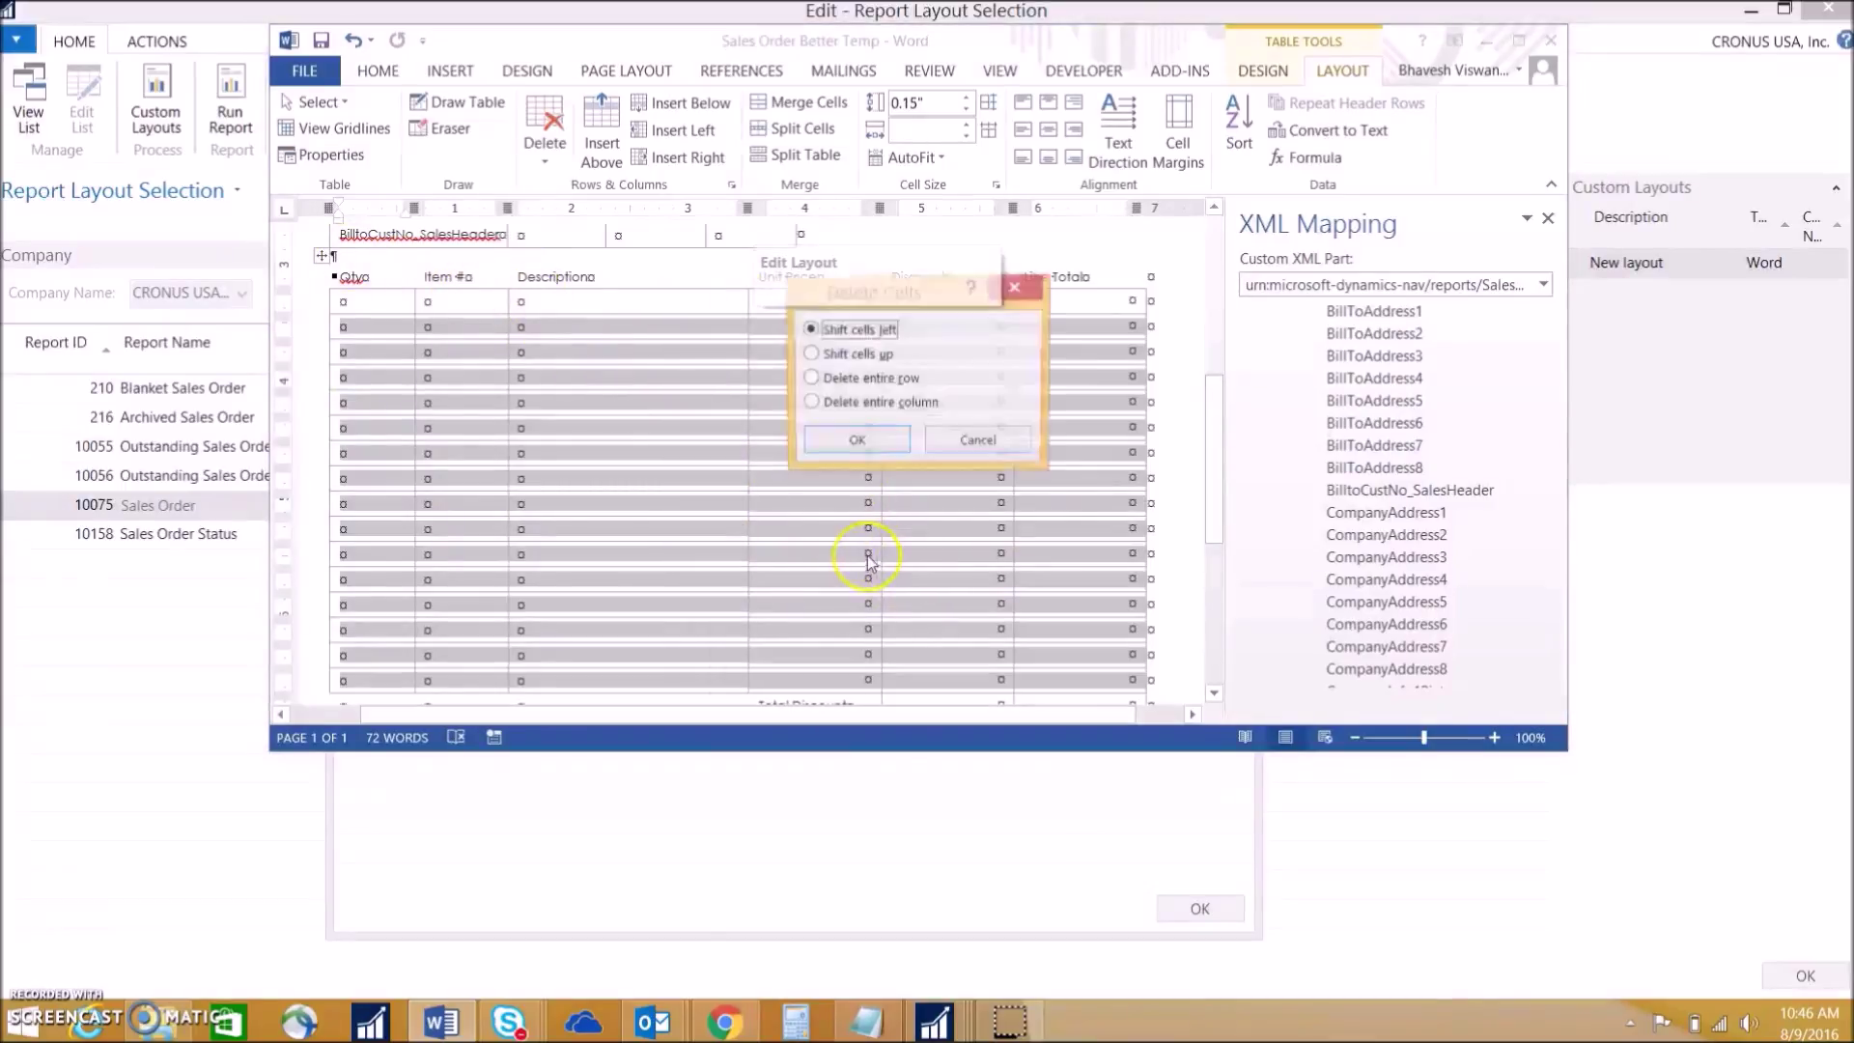
click(850, 441)
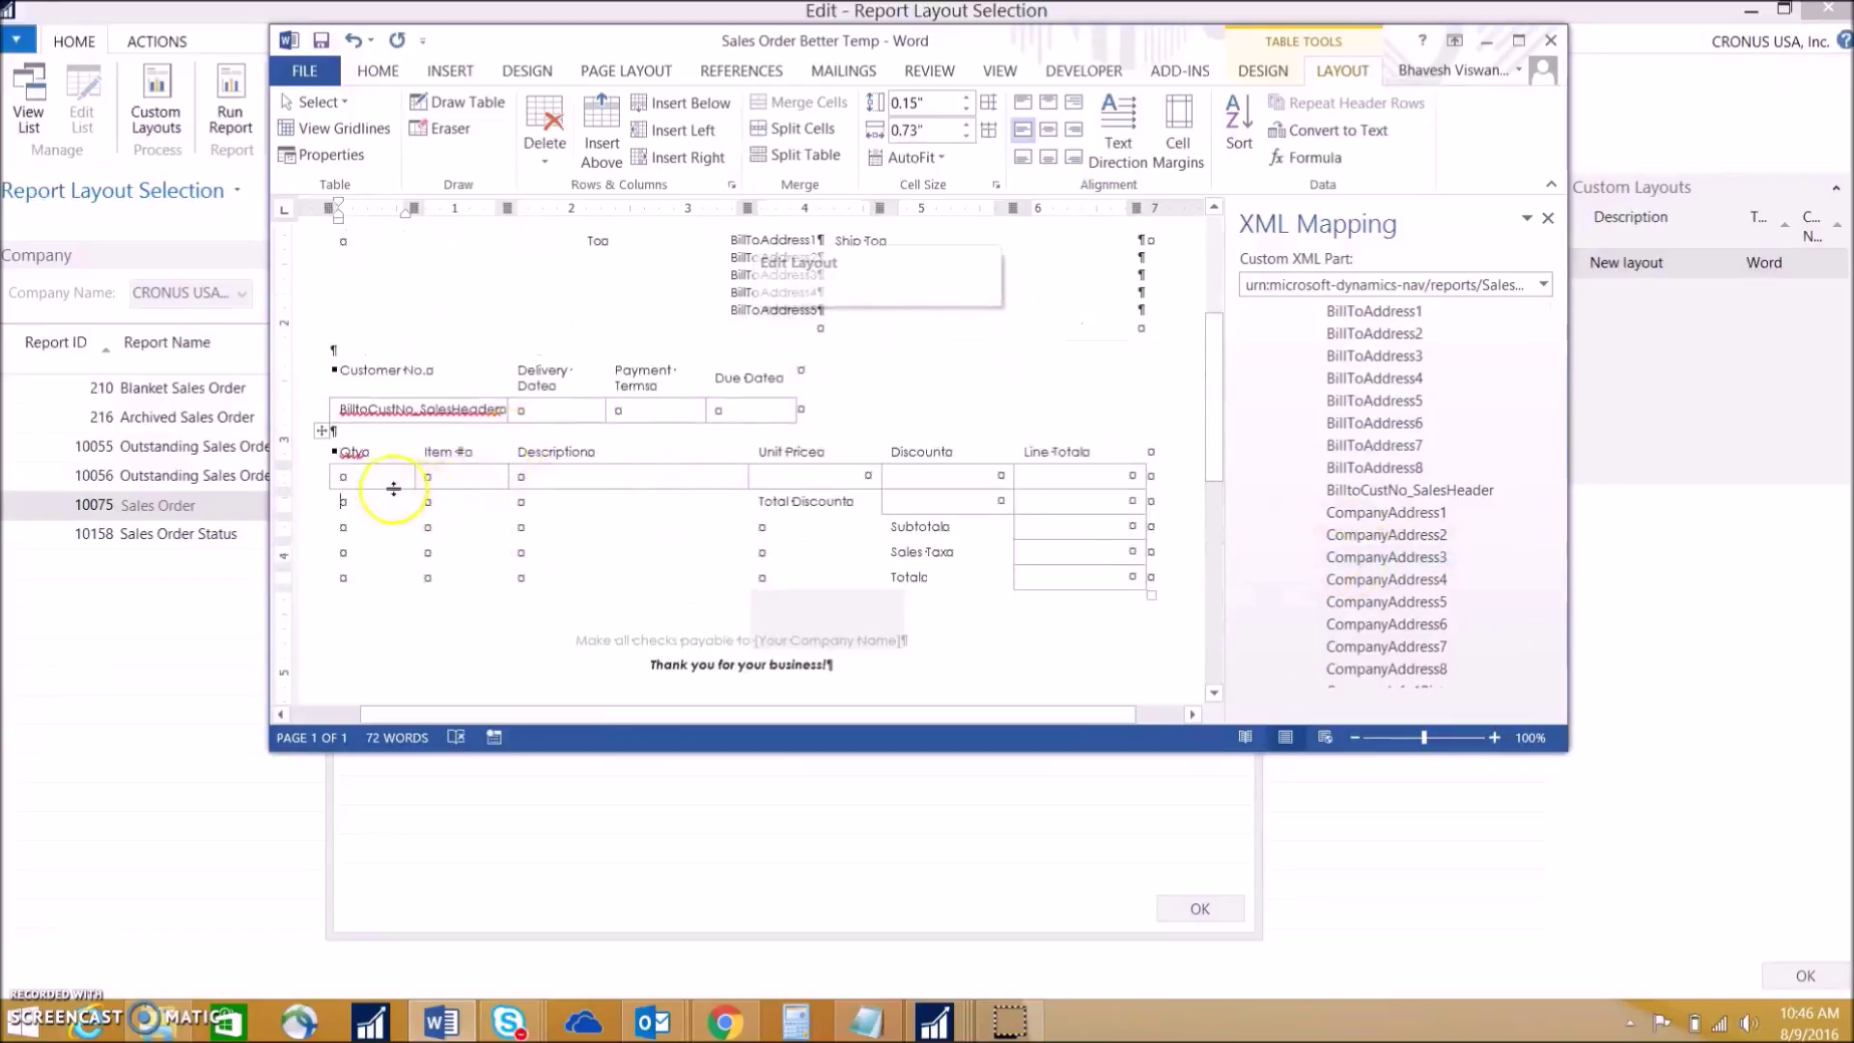
Step: Select the single remaining item row above the totals
drag(345, 483, 1101, 504)
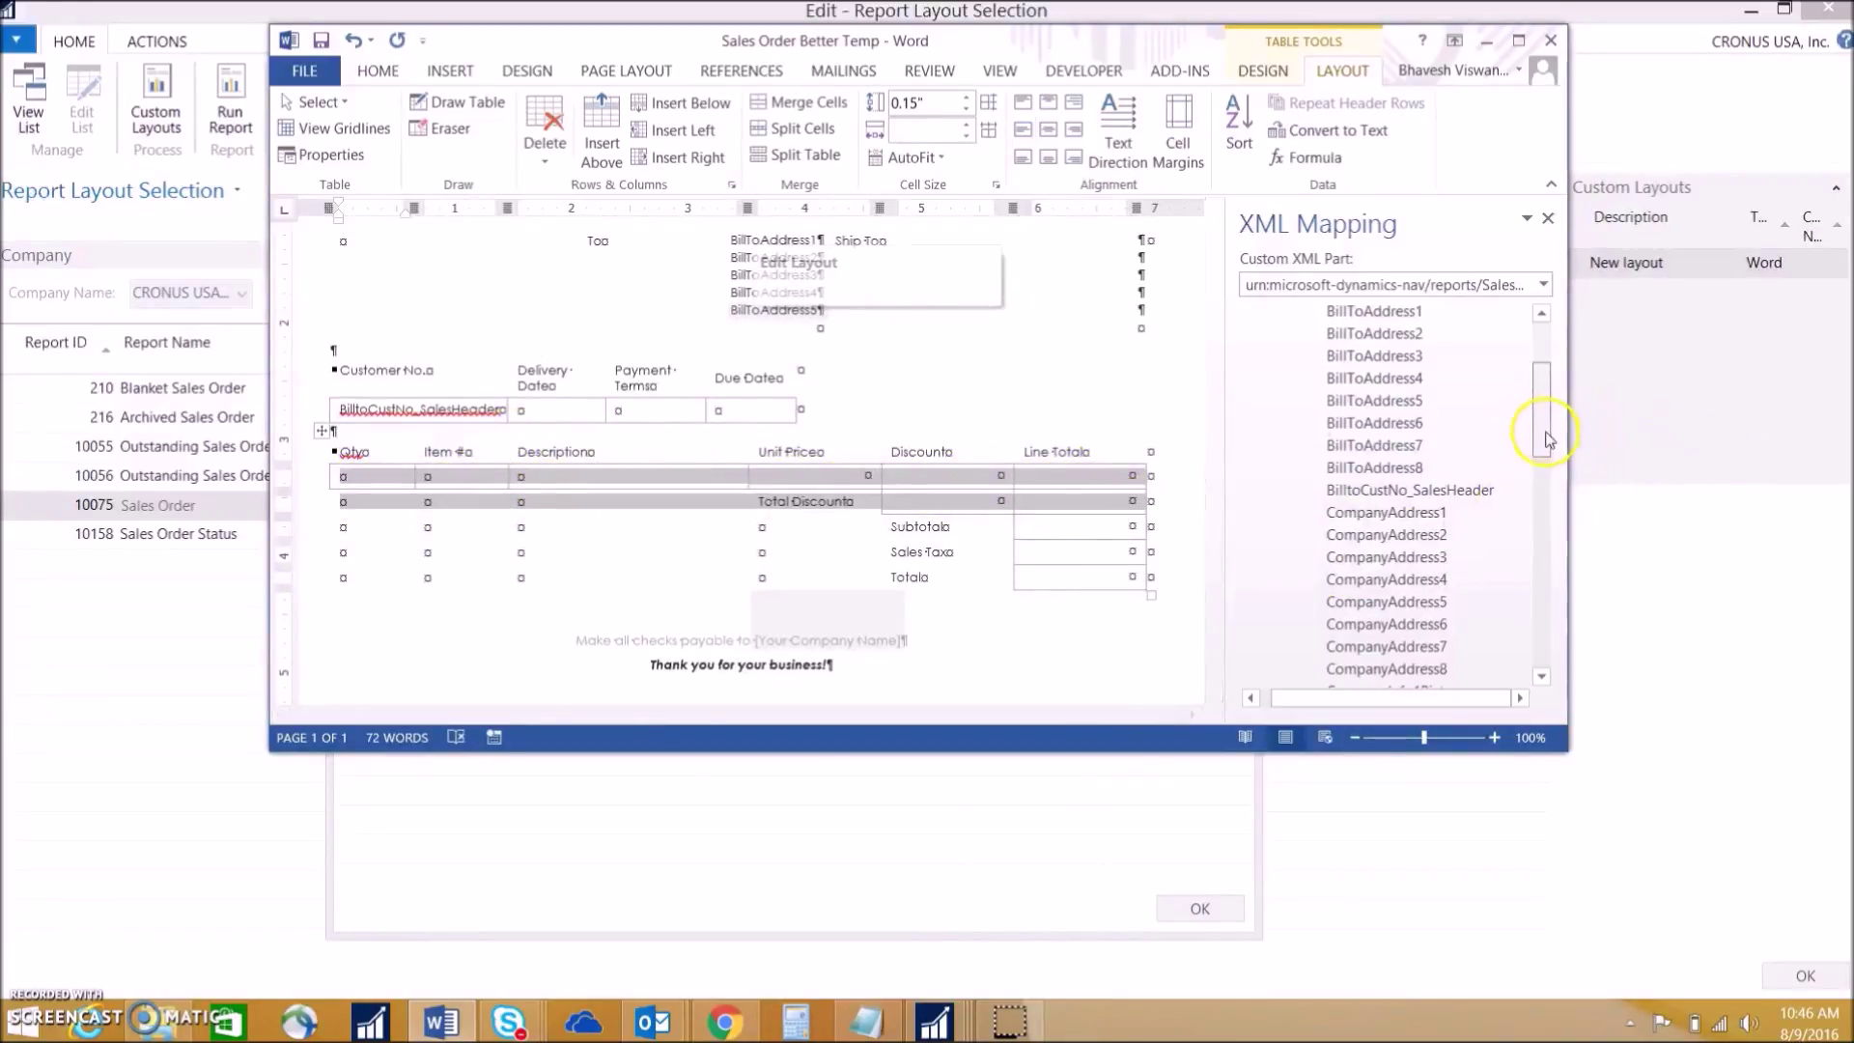
drag(1546, 440, 1537, 664)
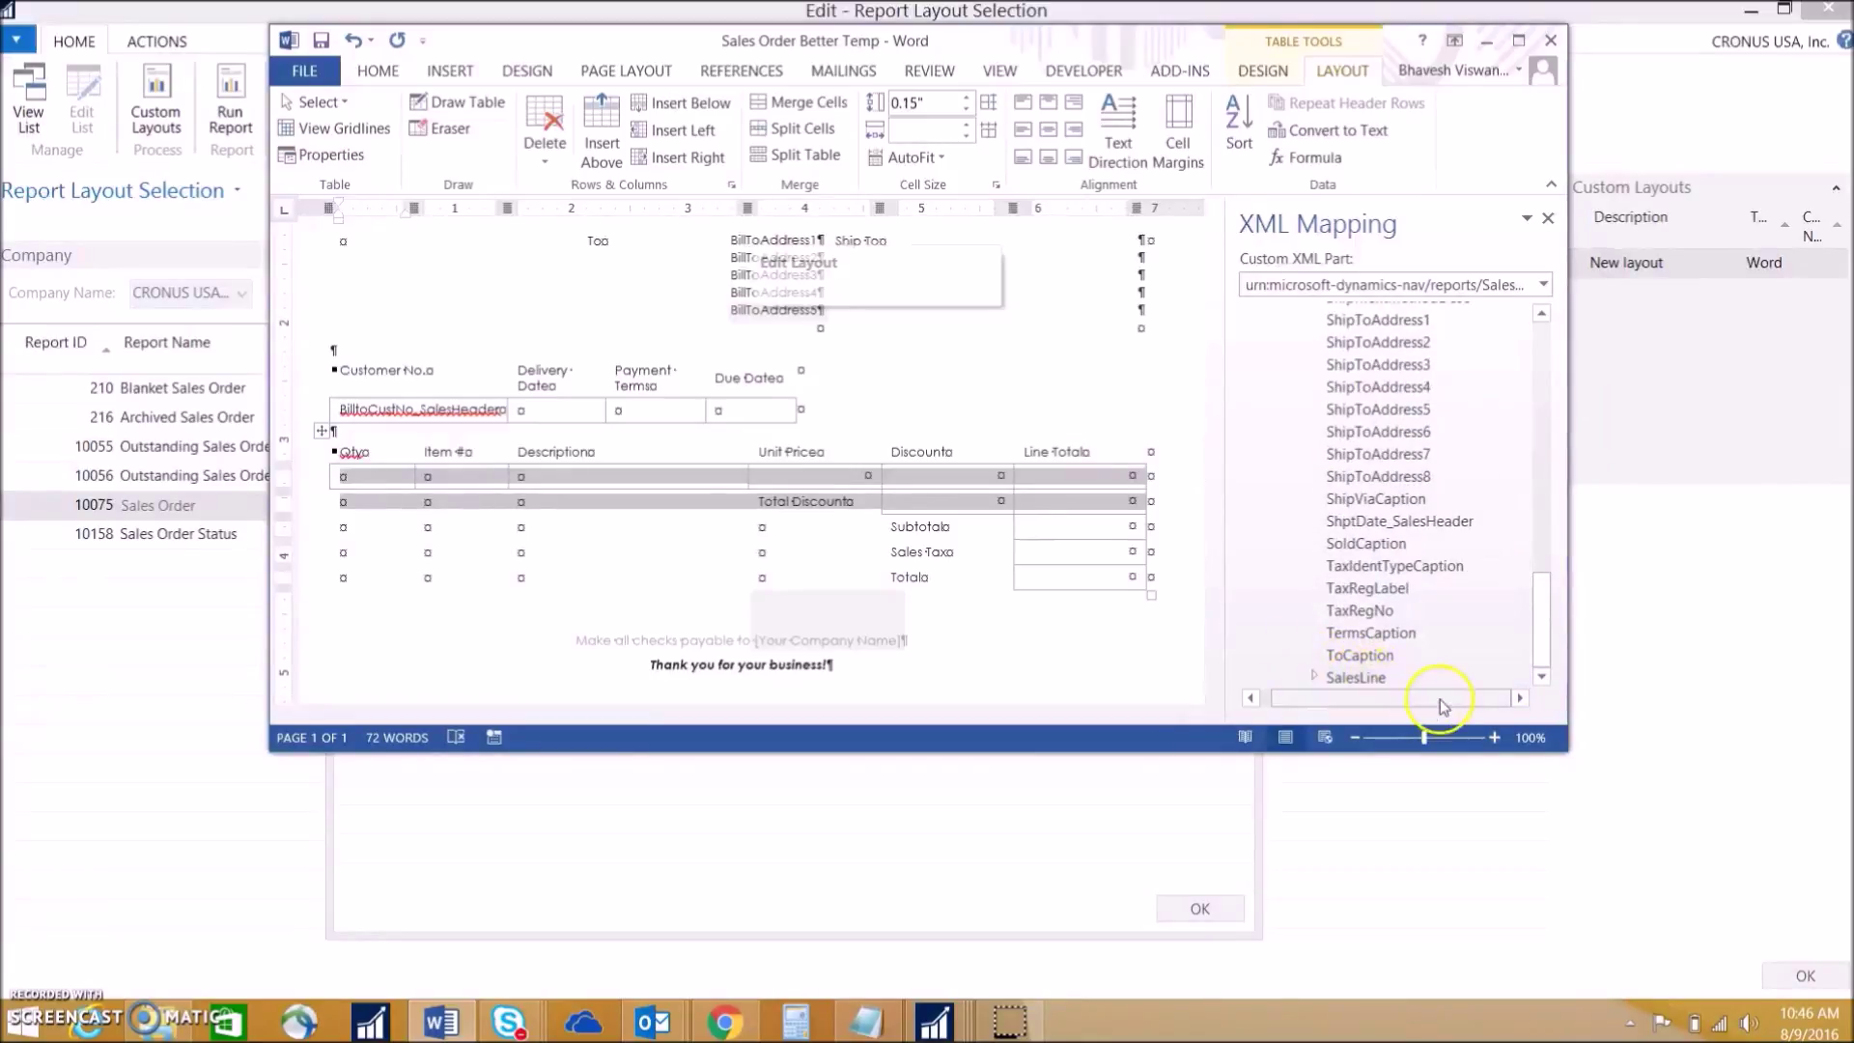
key(ctrl+z)
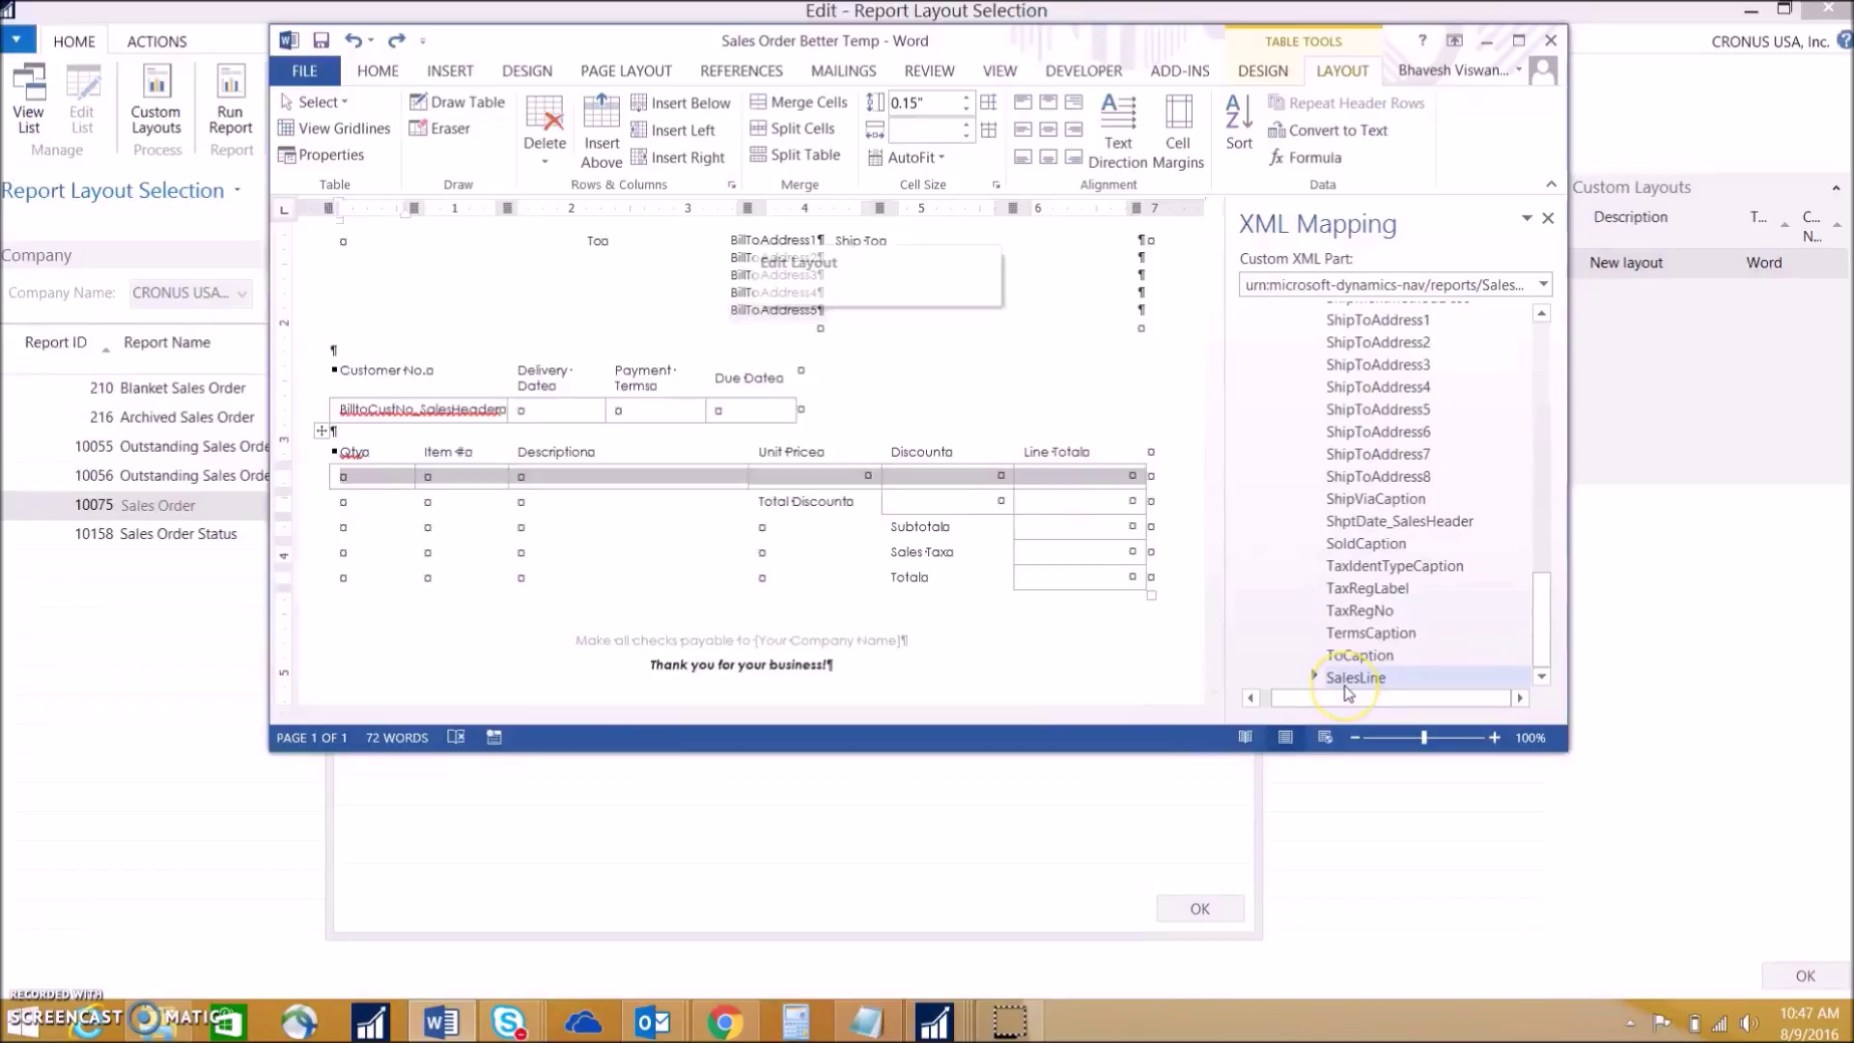
Step: Make the item row a Repeating content control bound to SalesLine
right_click(1351, 680)
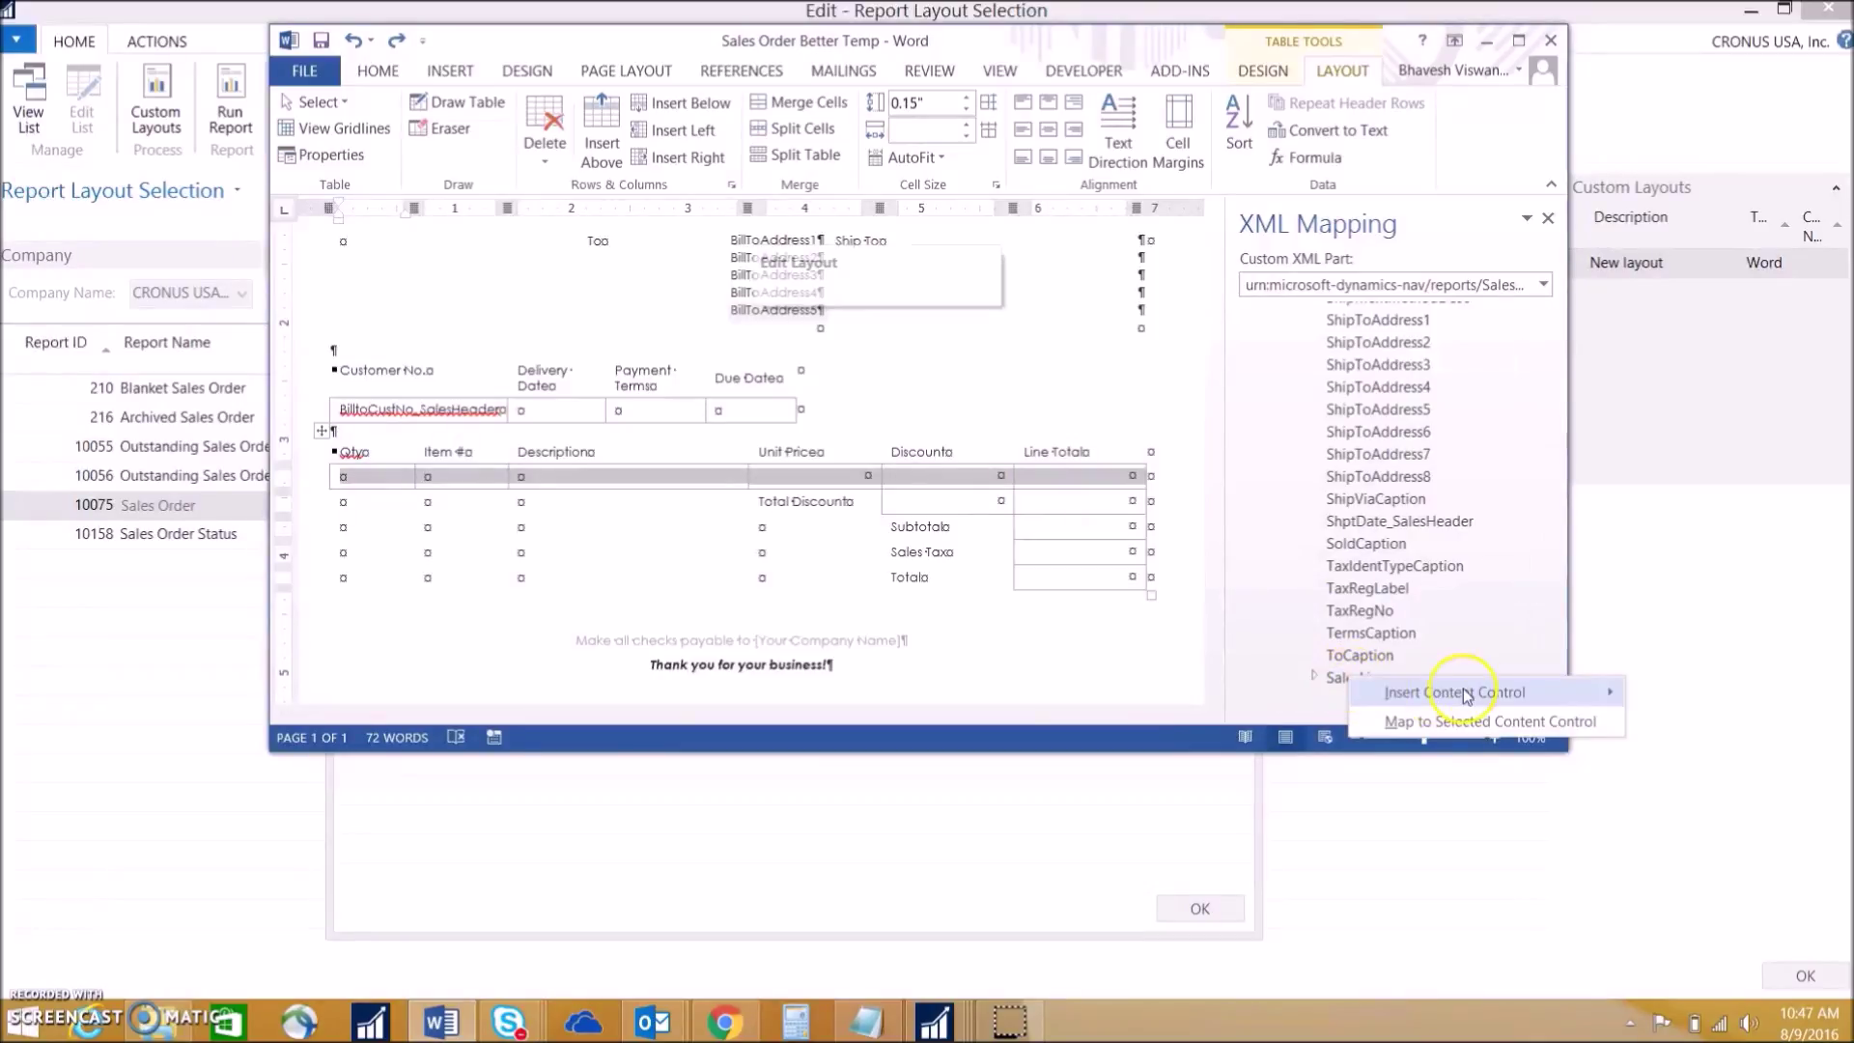
mouse_move(1468, 695)
click(1696, 695)
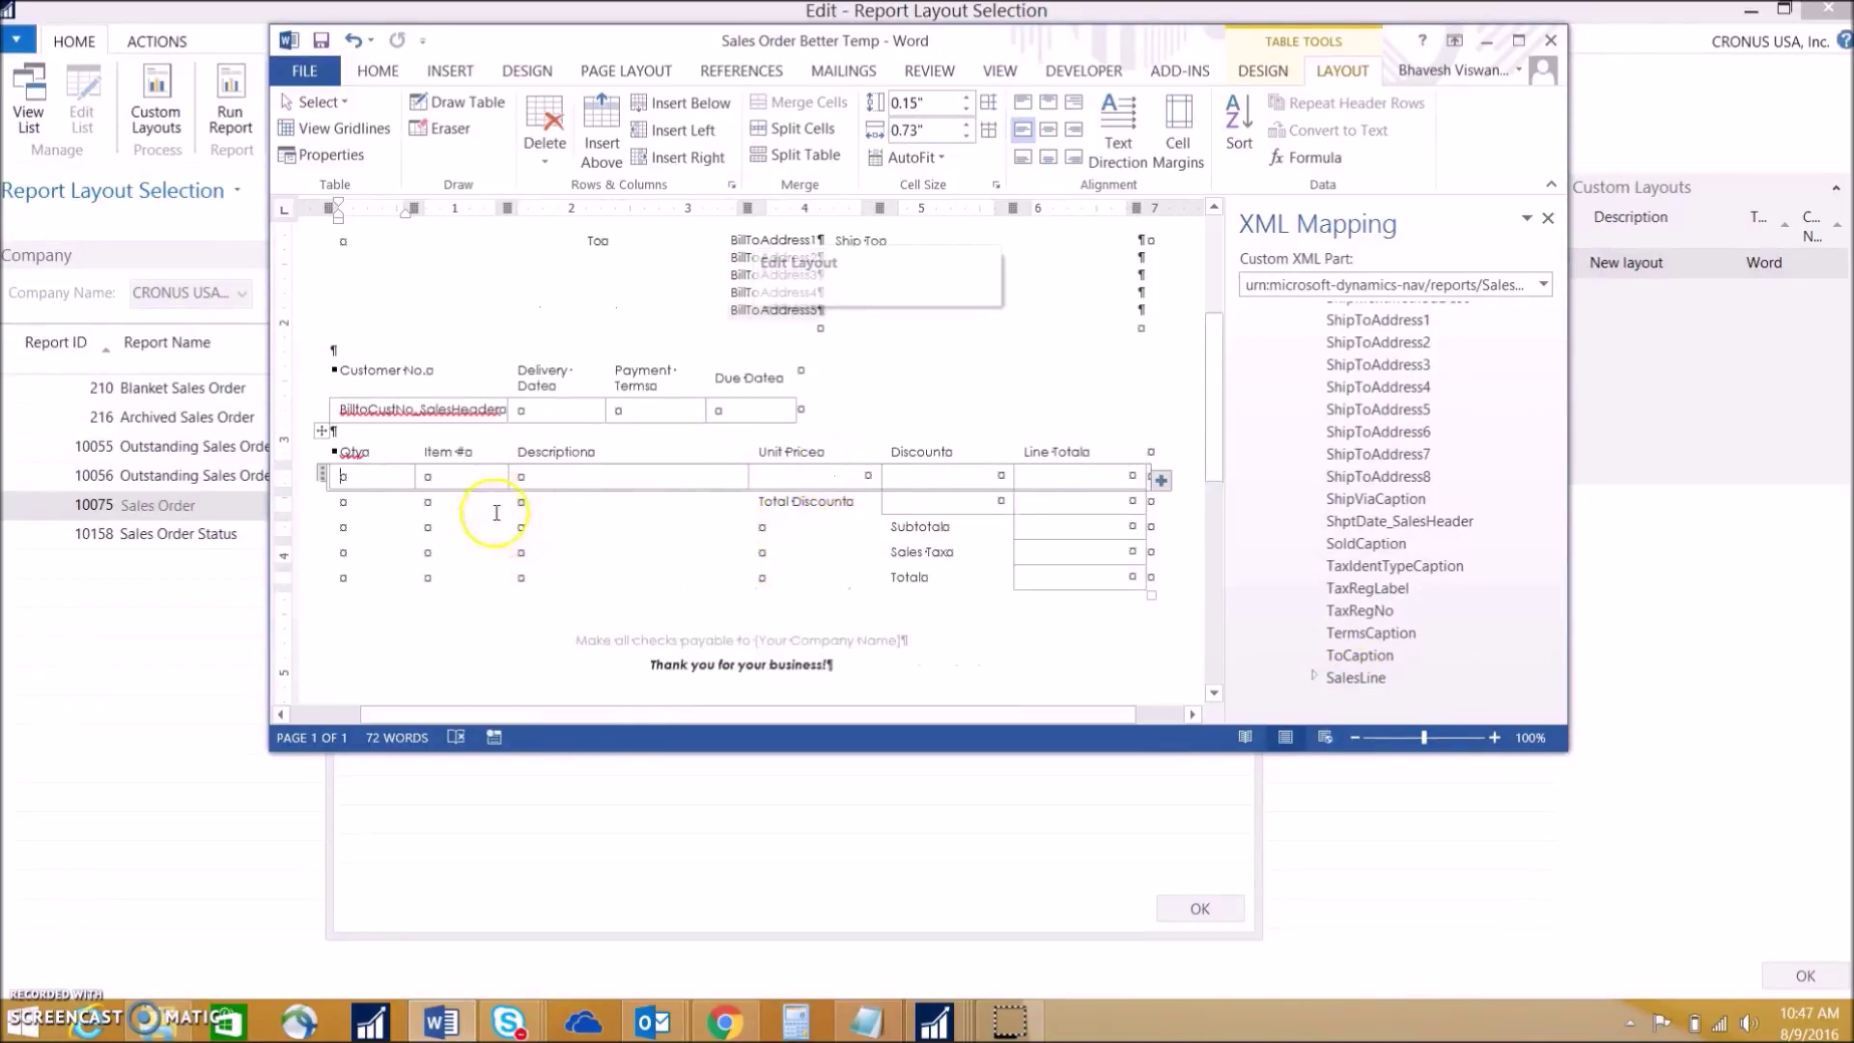
click(1315, 678)
Step: Insert TempSalesLineQuantity in Qty and TempSalesLineDesc in Description as plain text controls
click(348, 417)
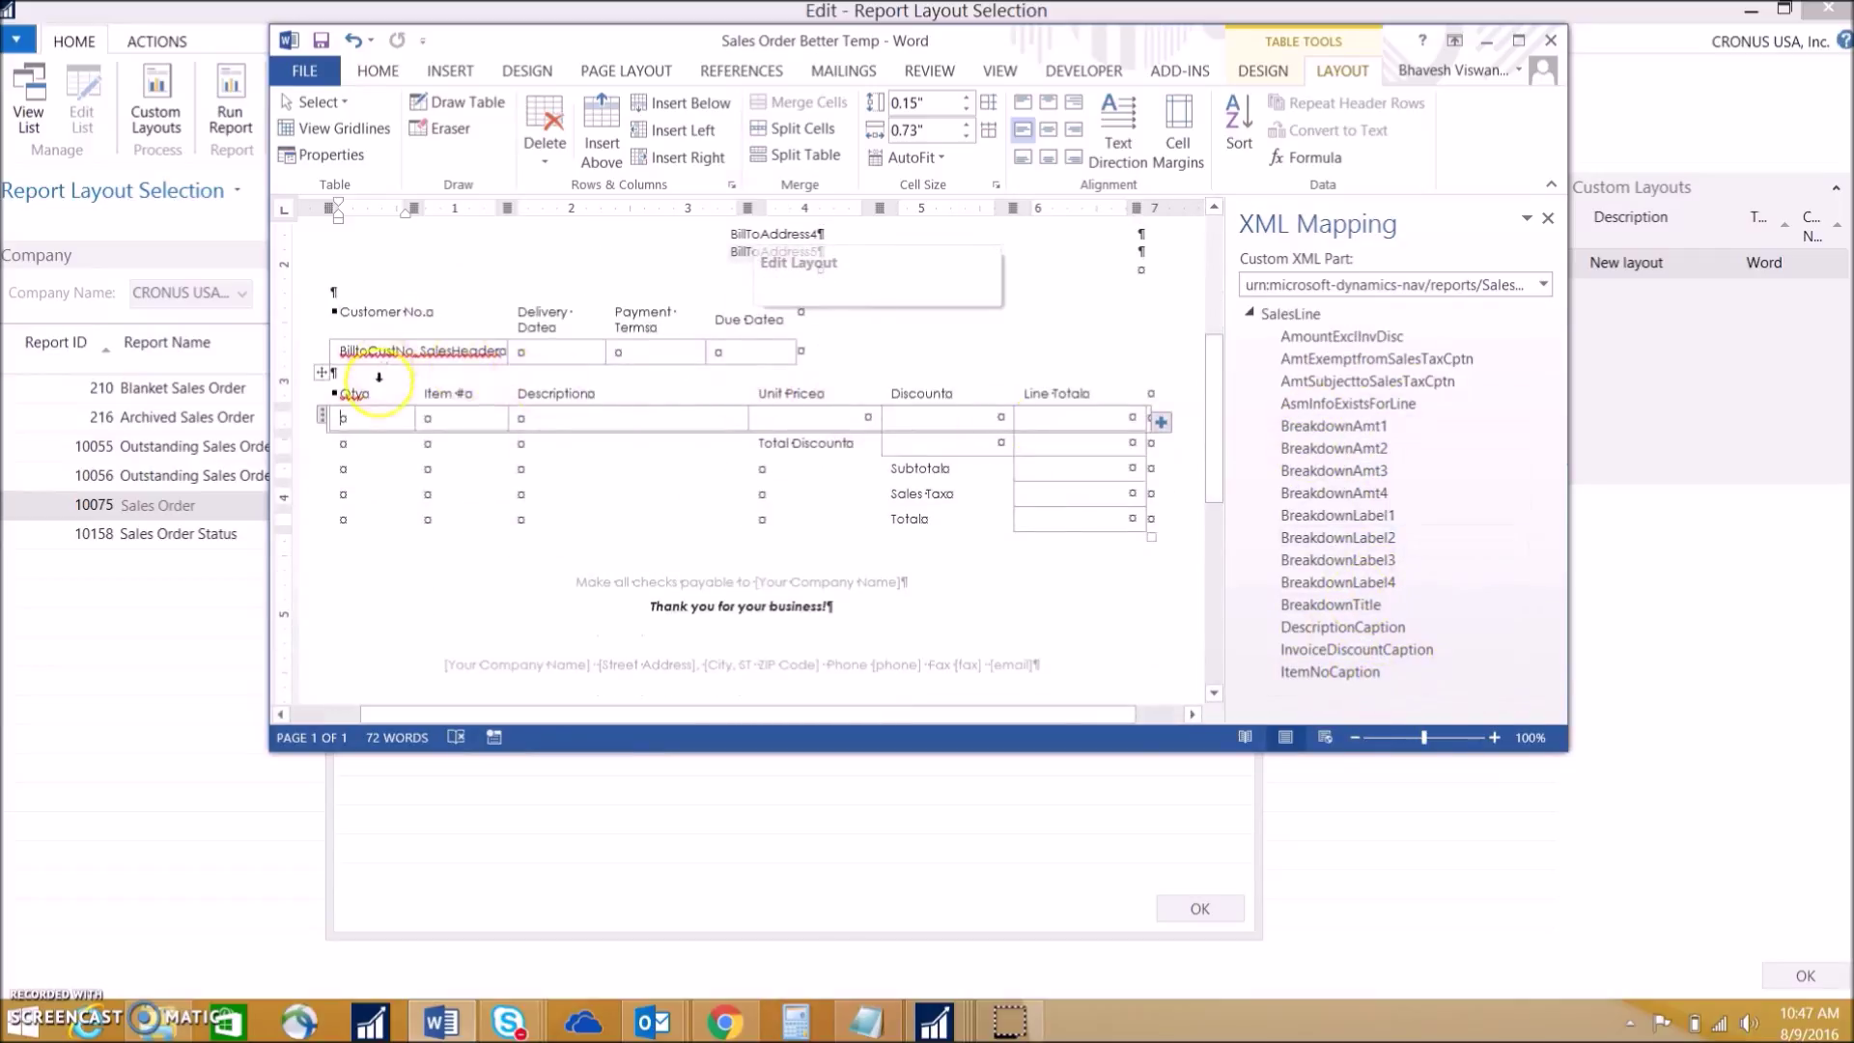
drag(1543, 579, 1543, 633)
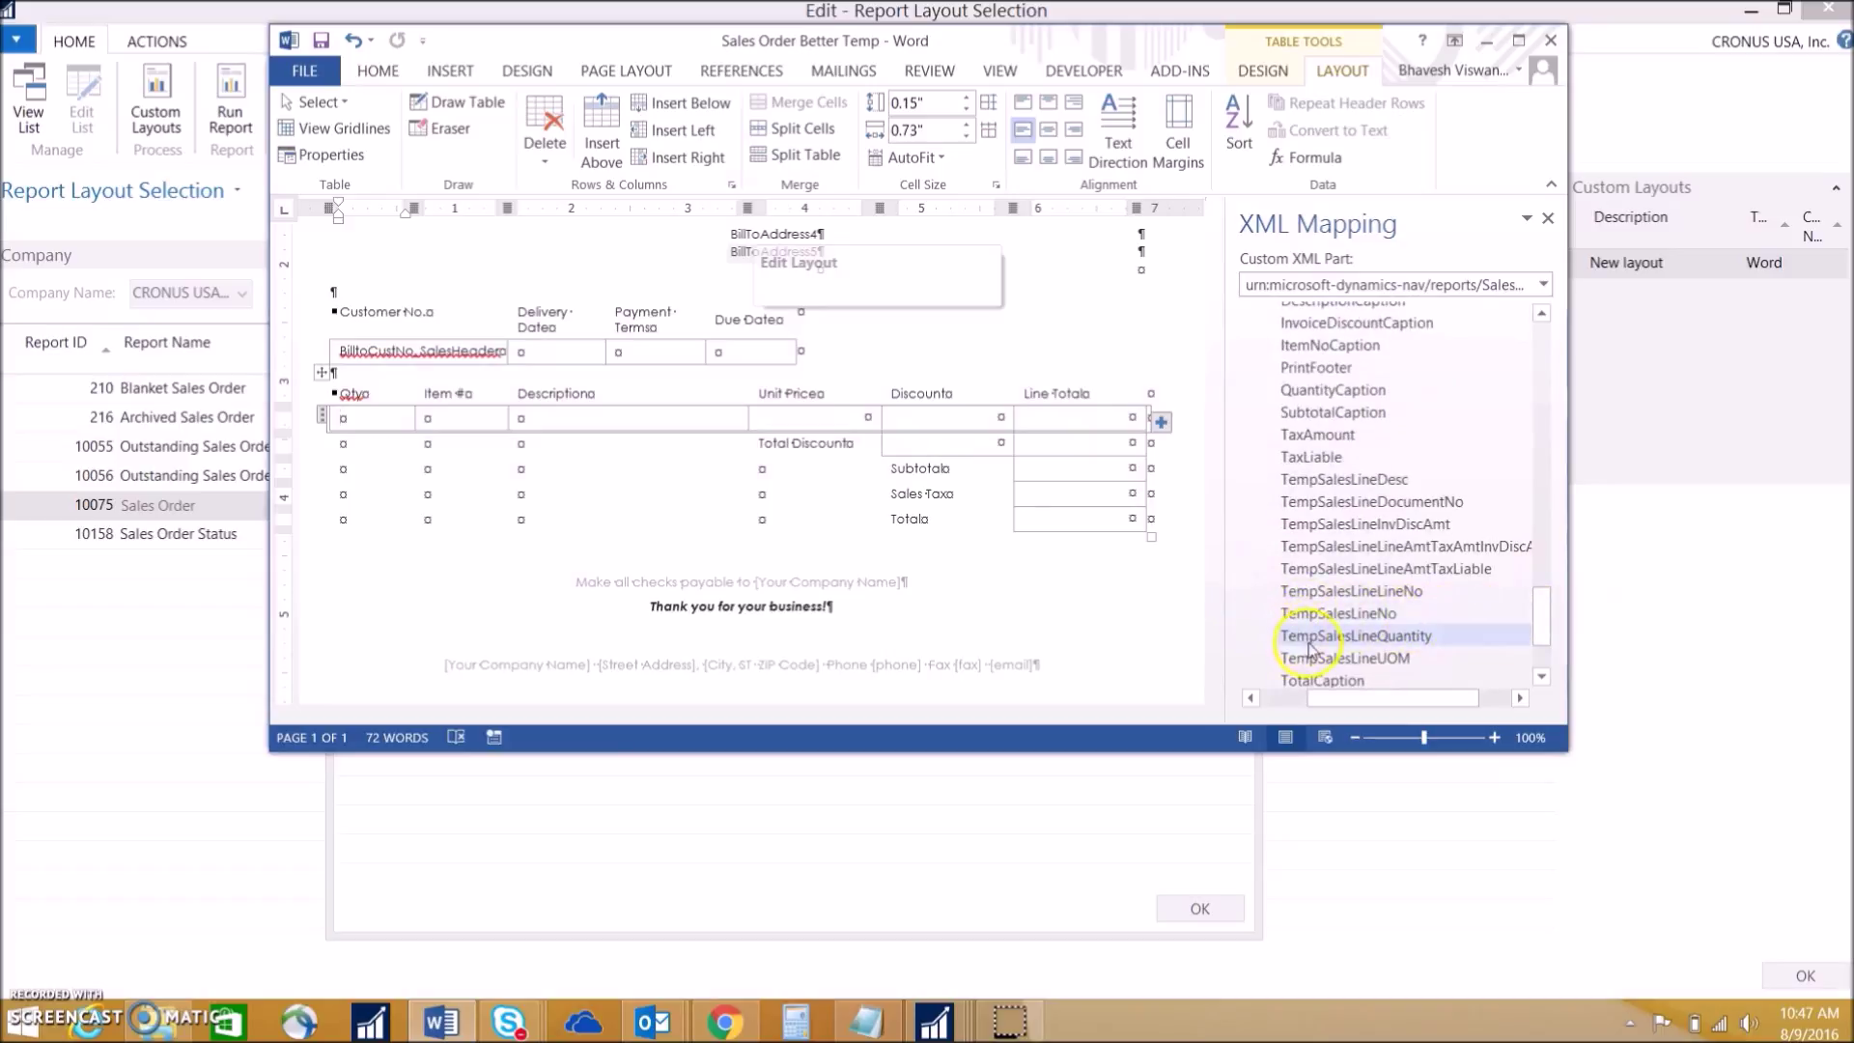
right_click(1371, 638)
mouse_move(1602, 654)
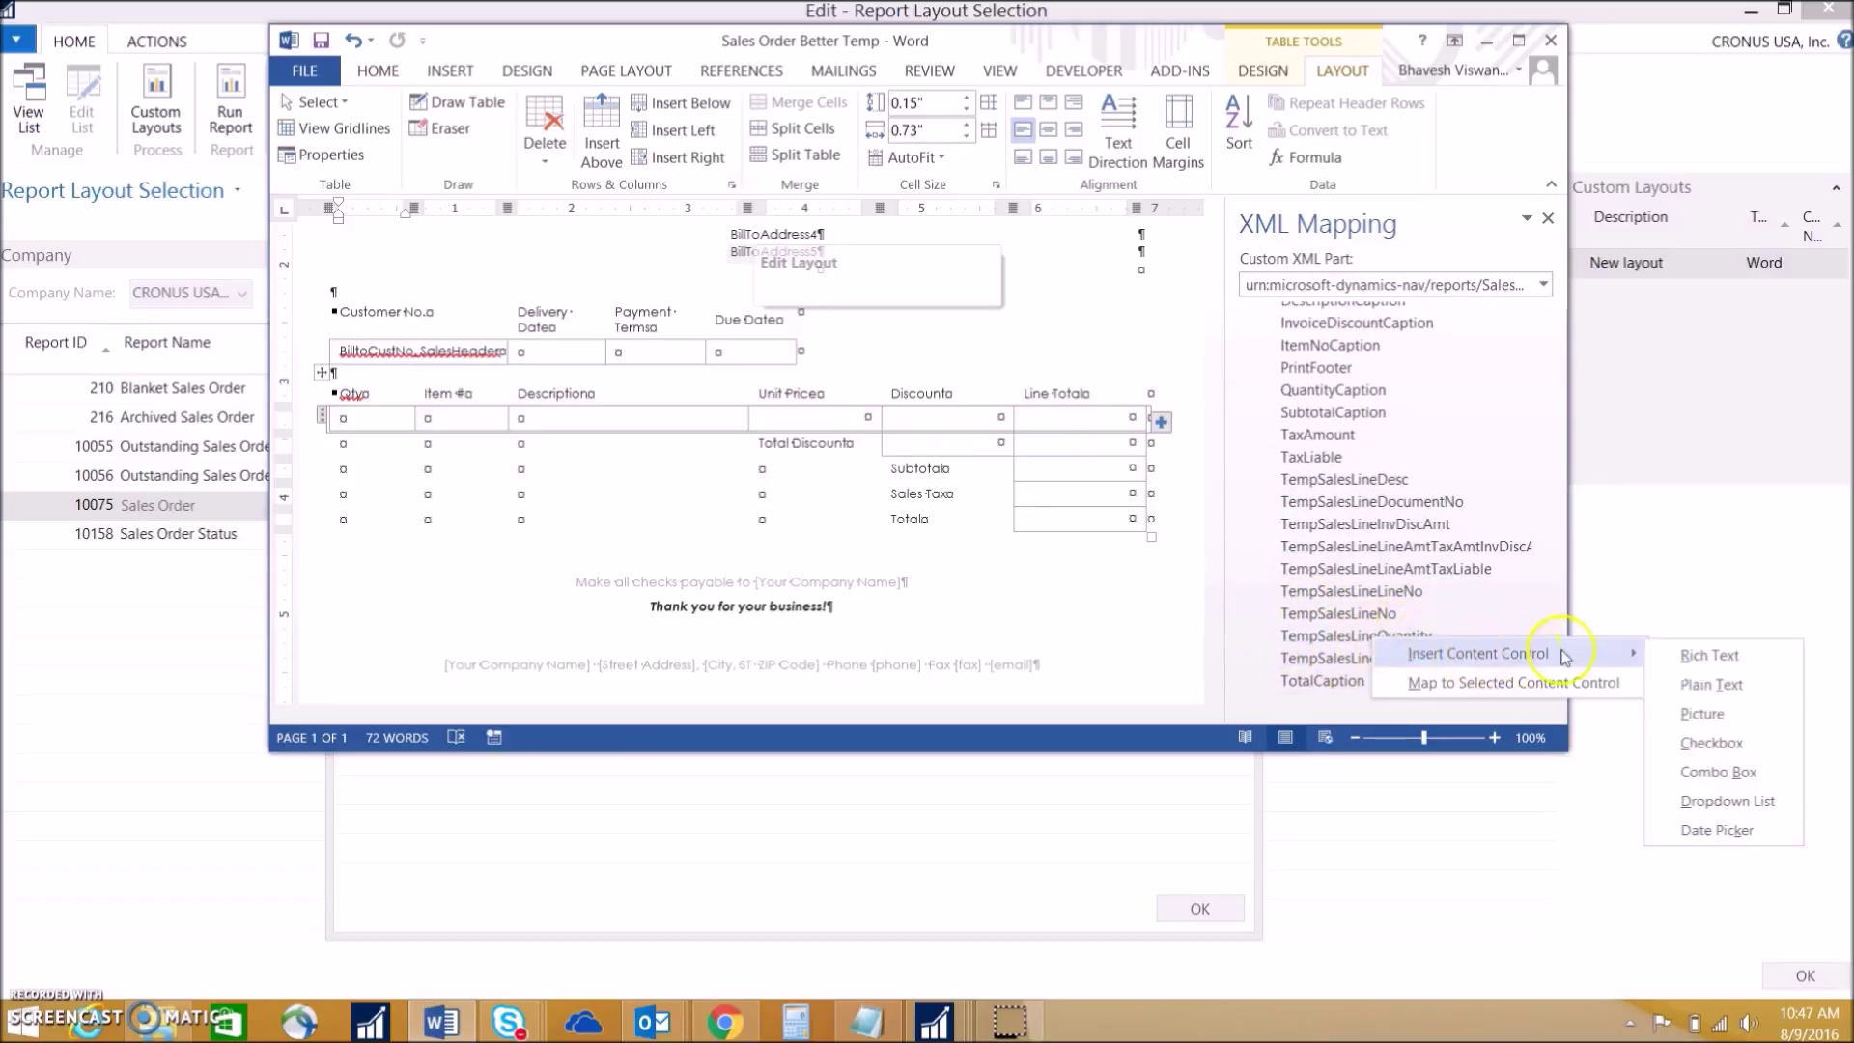
click(1710, 697)
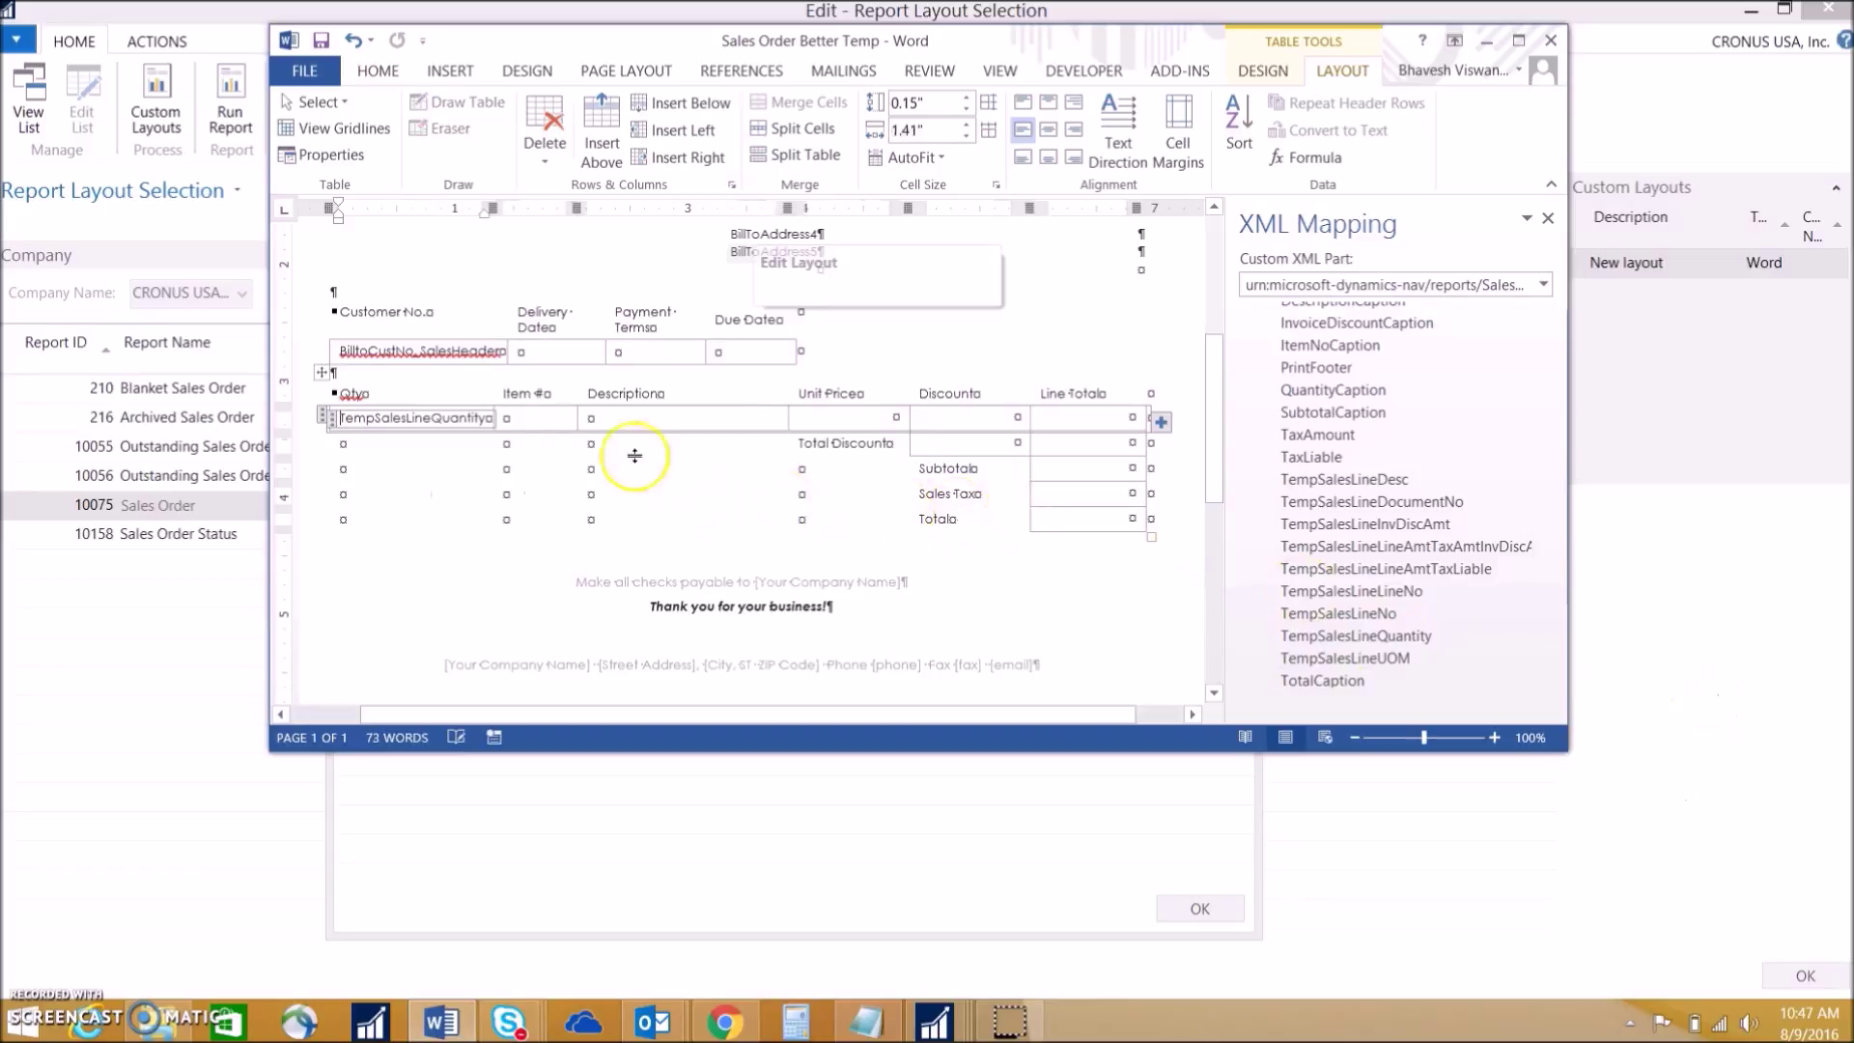
click(548, 425)
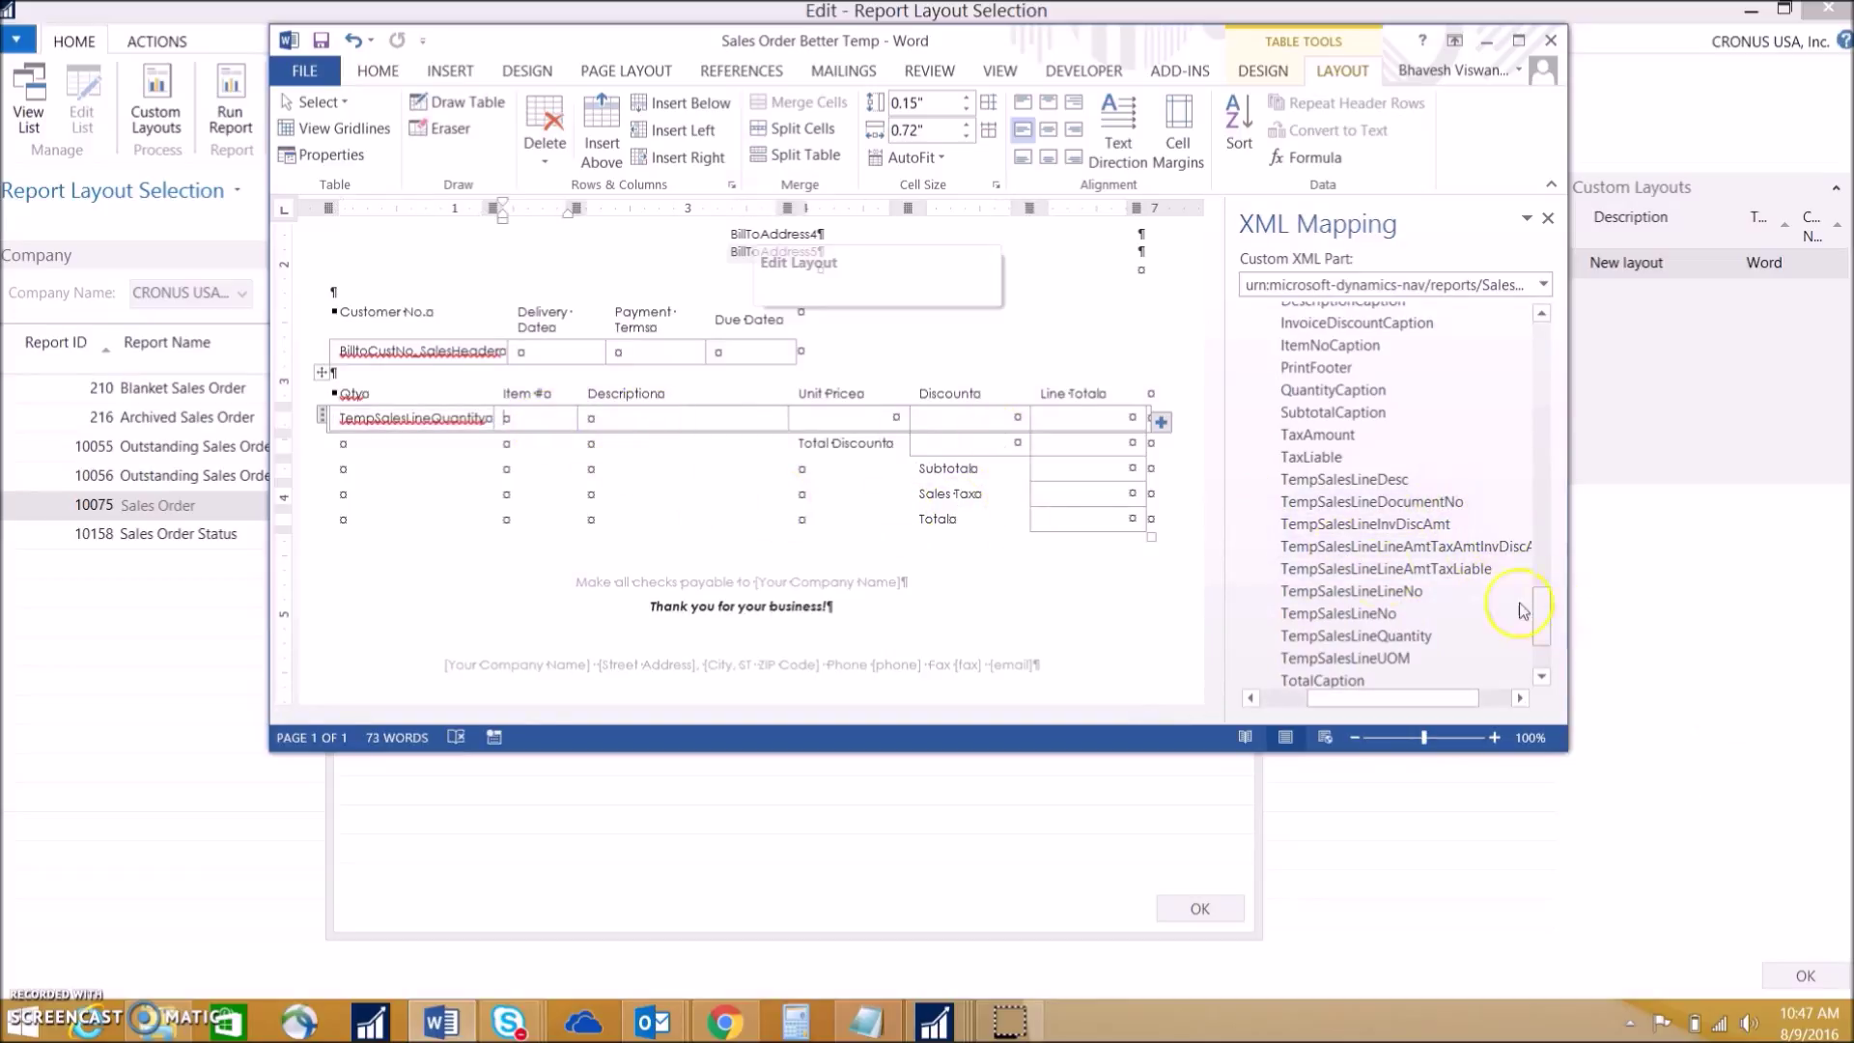
right_click(1354, 487)
click(656, 425)
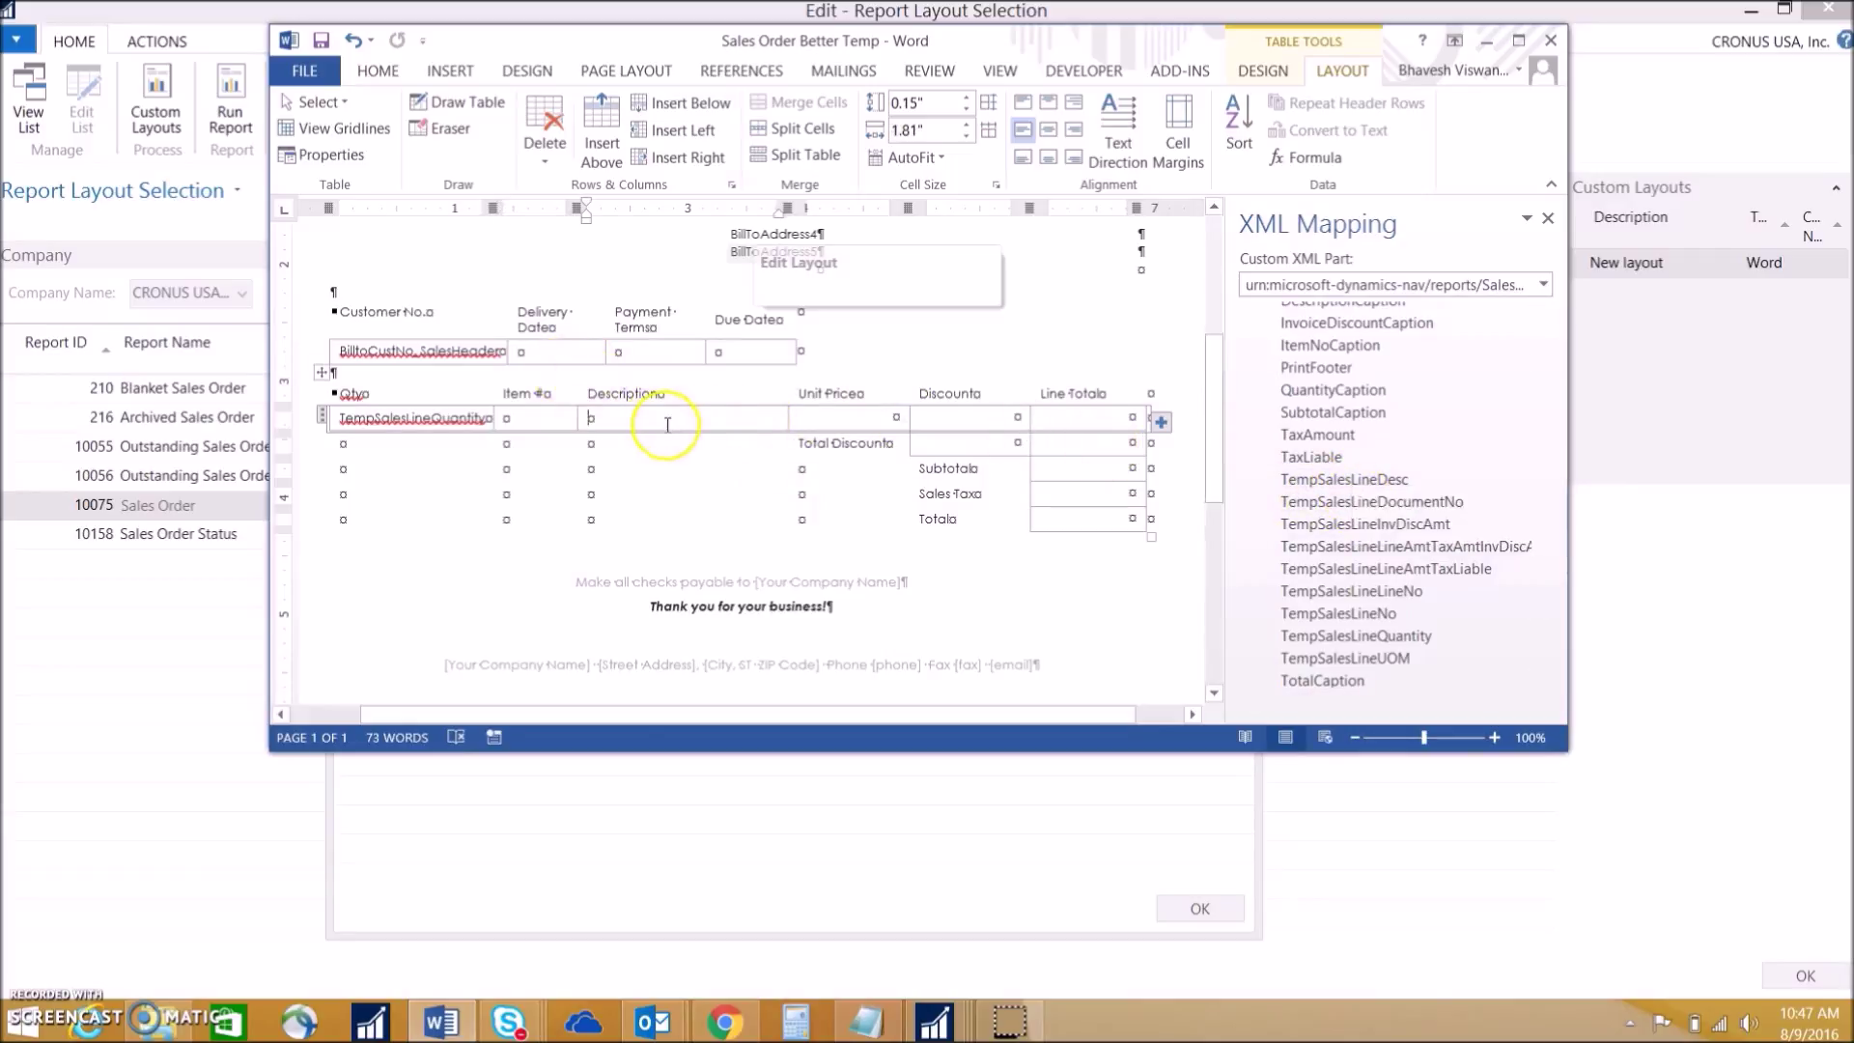
right_click(1400, 483)
mouse_move(1568, 504)
click(1742, 528)
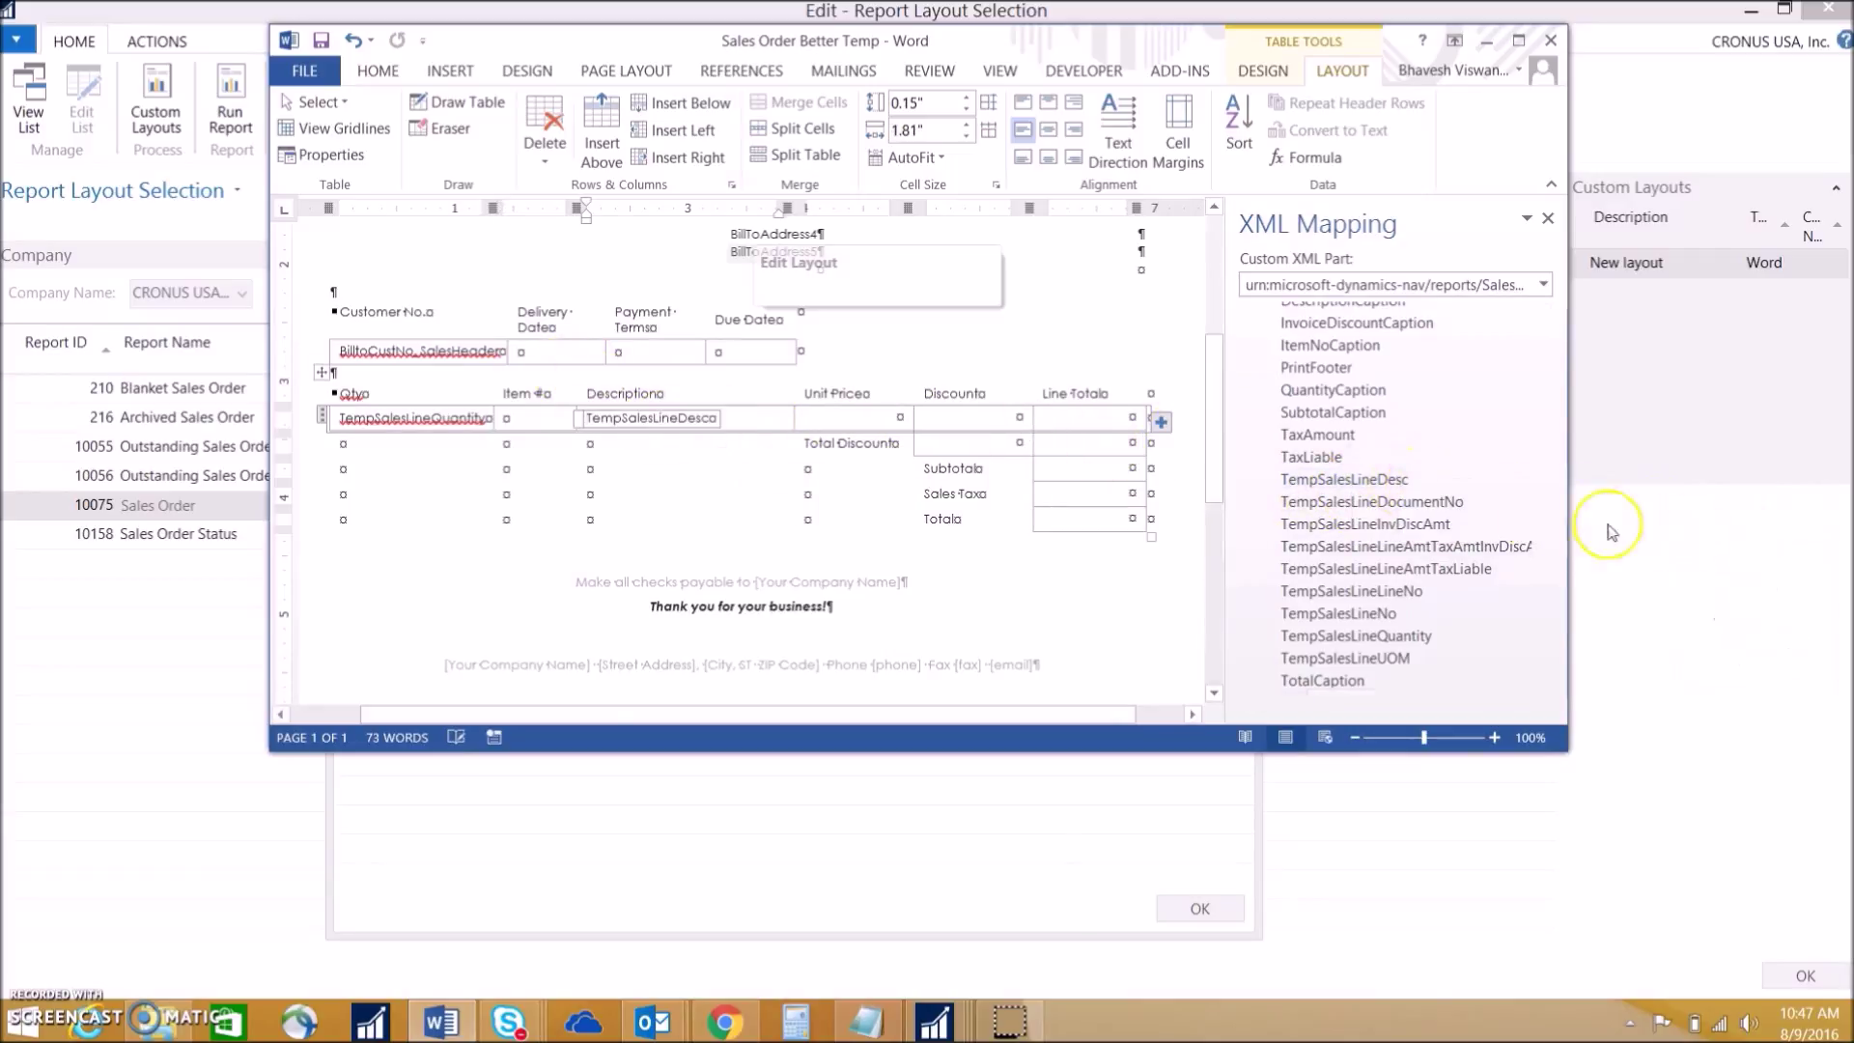
Step: Insert UnitPriceToPrint as a plain text control in the Unit Price cell
click(929, 417)
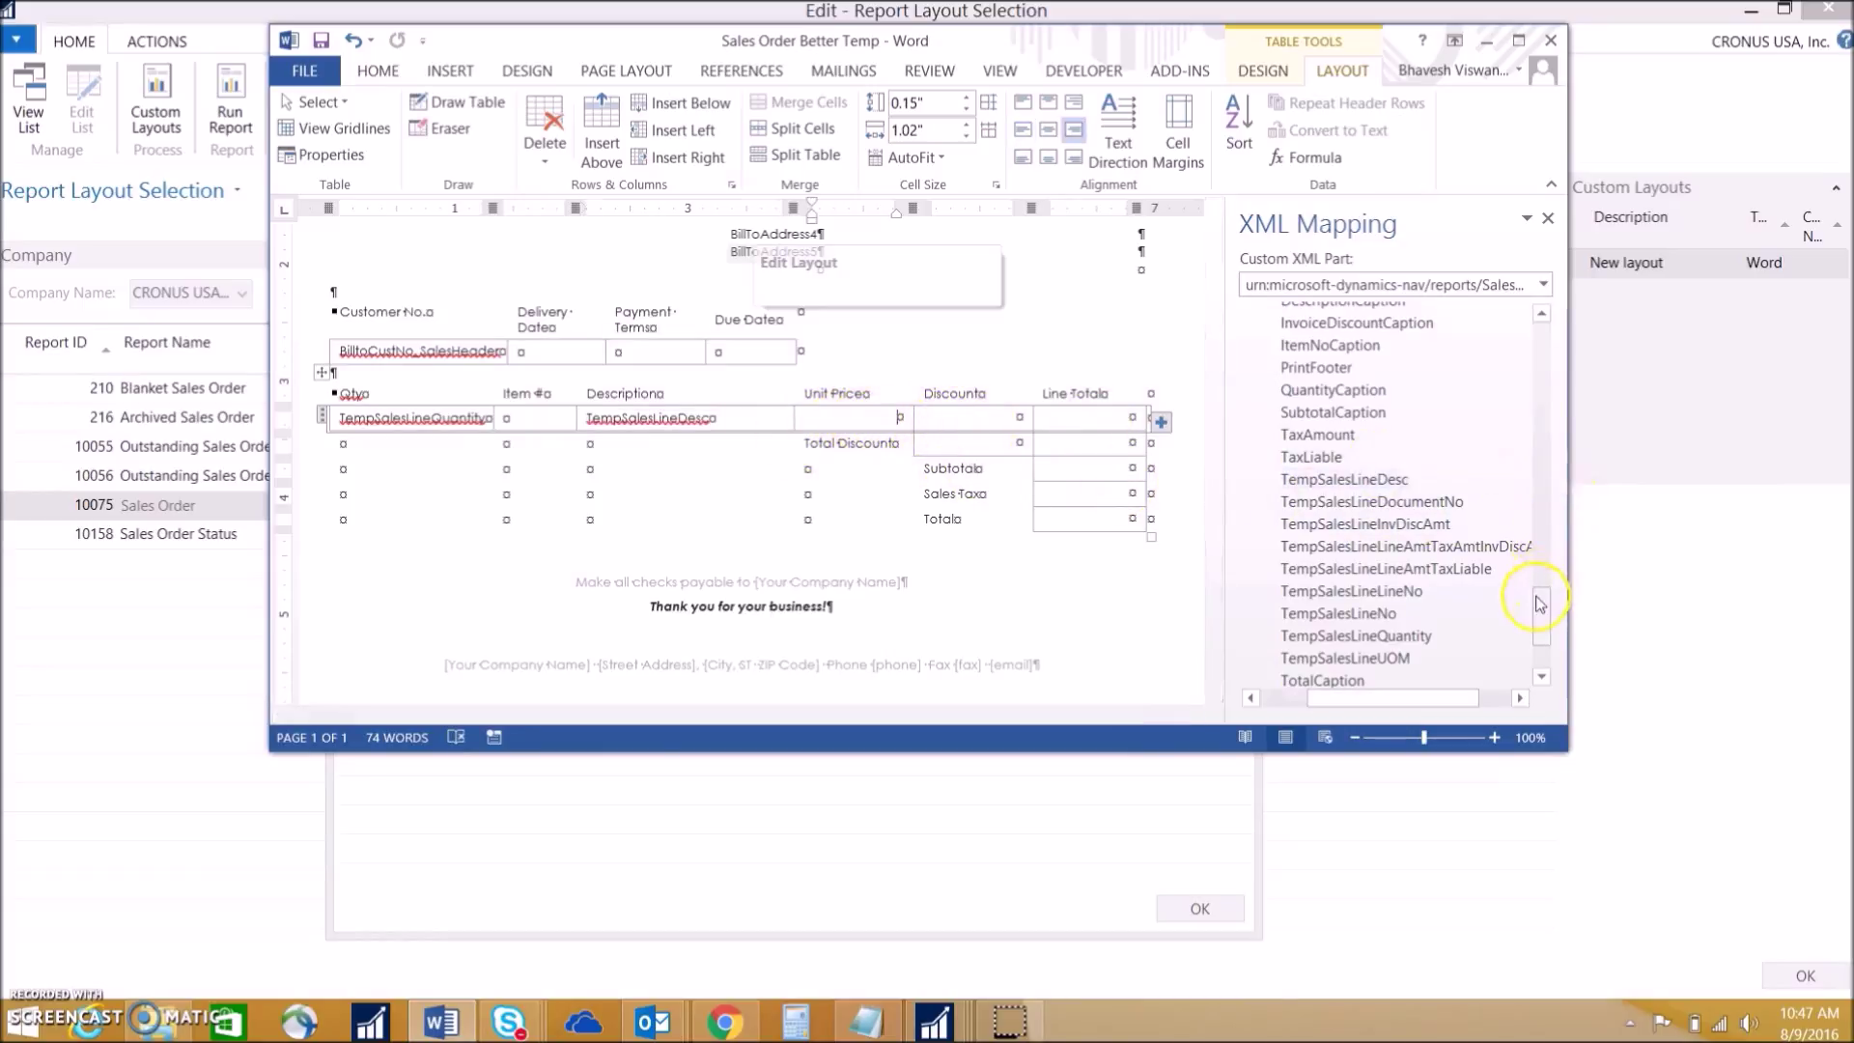
scroll(1539, 608, down, 2)
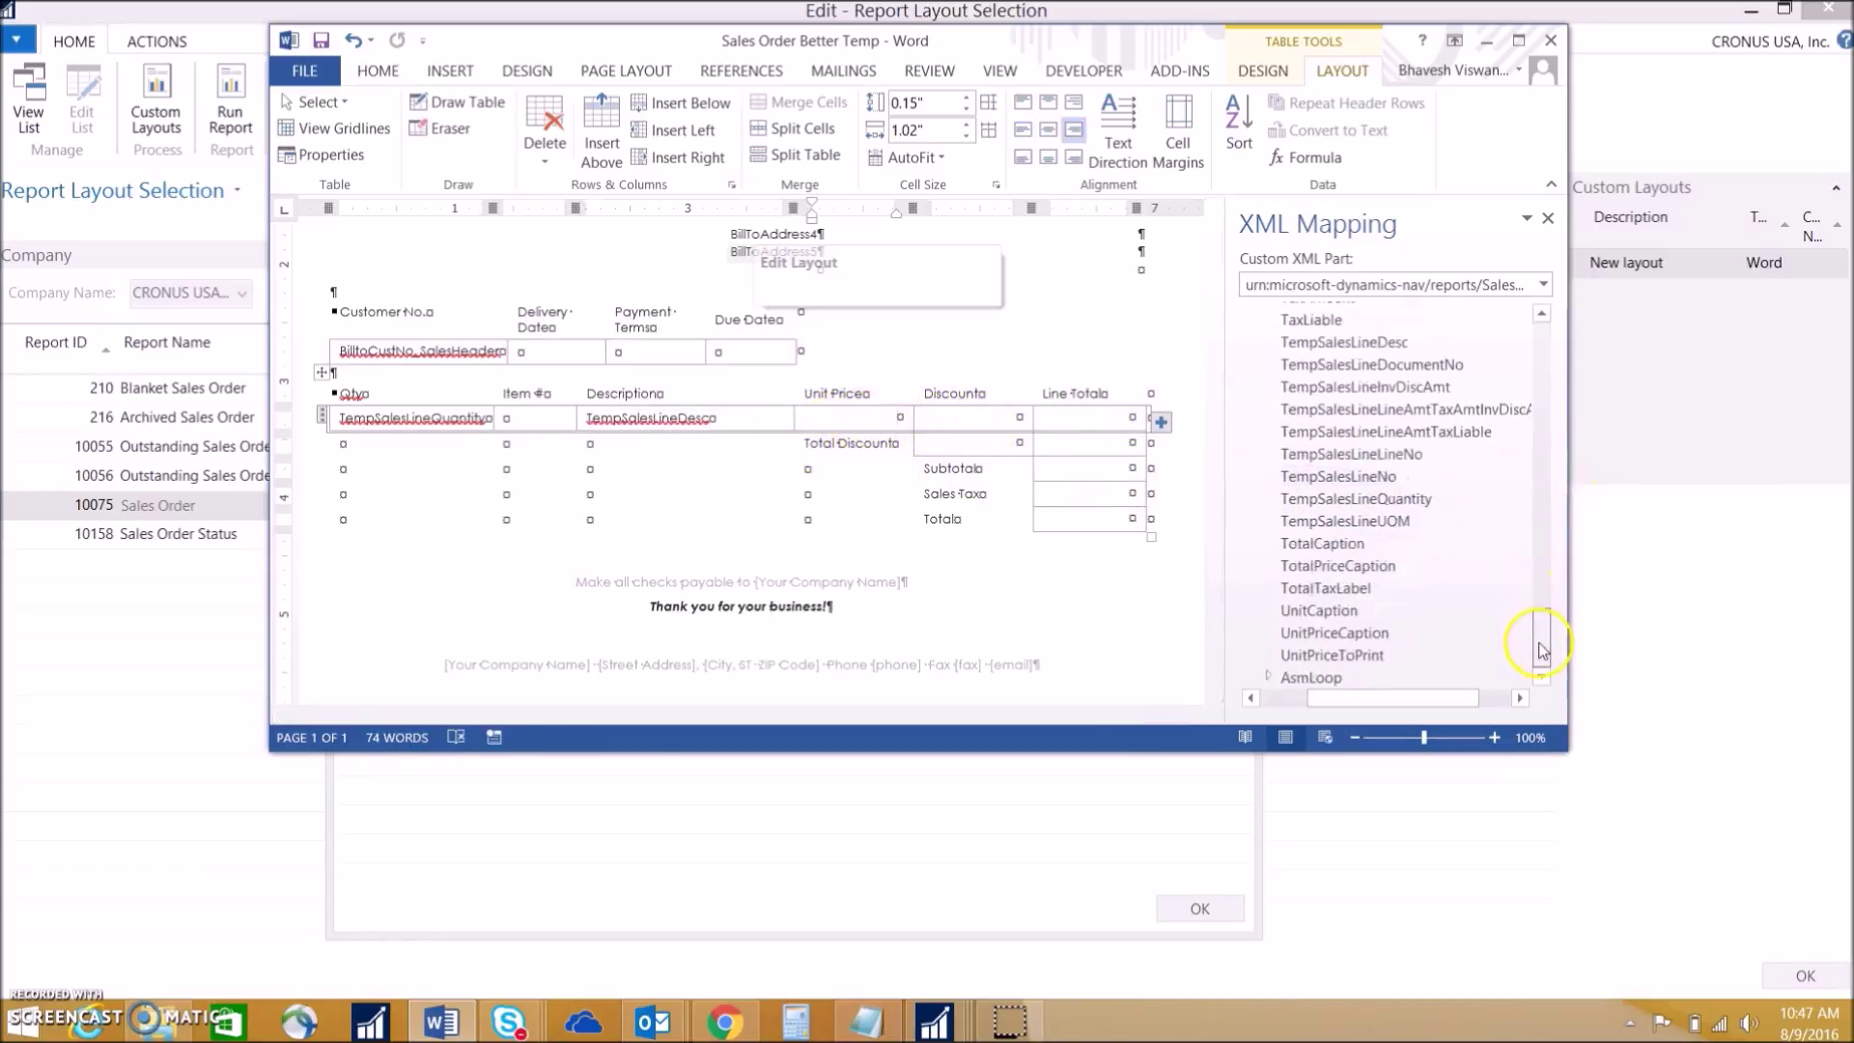
right_click(1364, 654)
mouse_move(1555, 669)
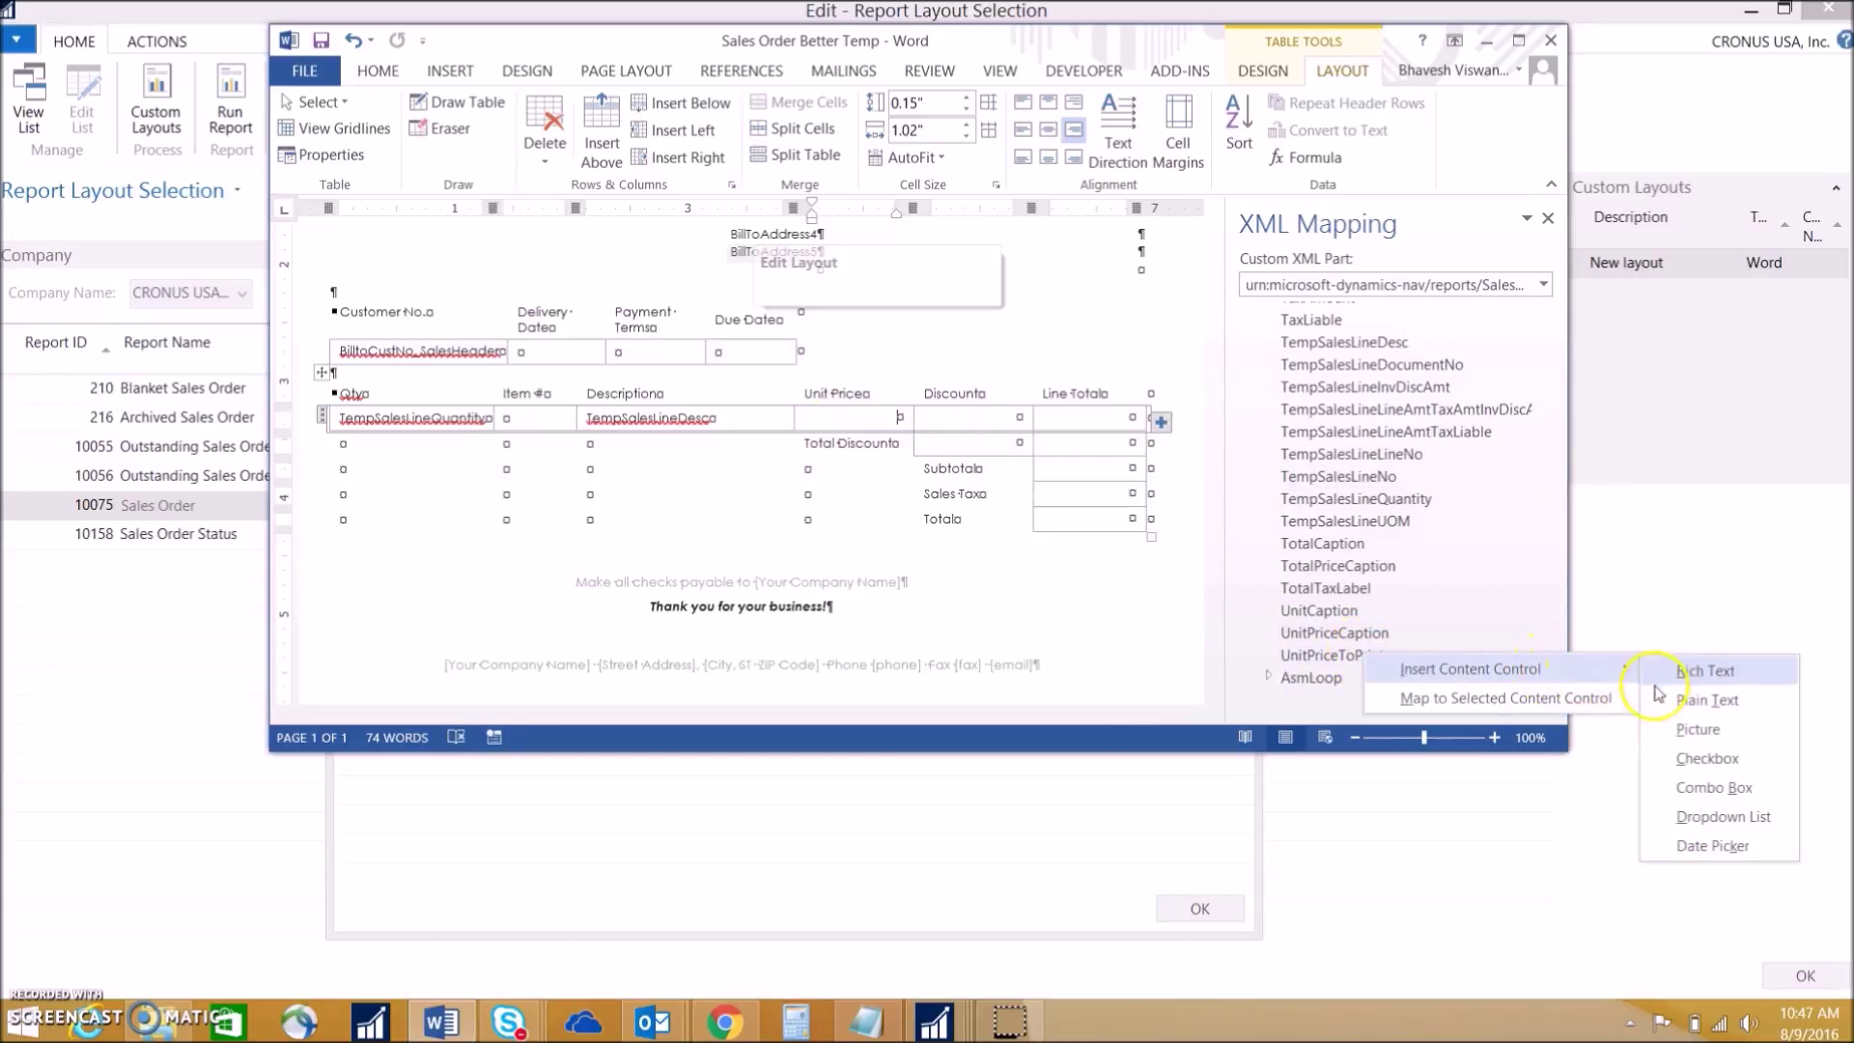
click(1709, 700)
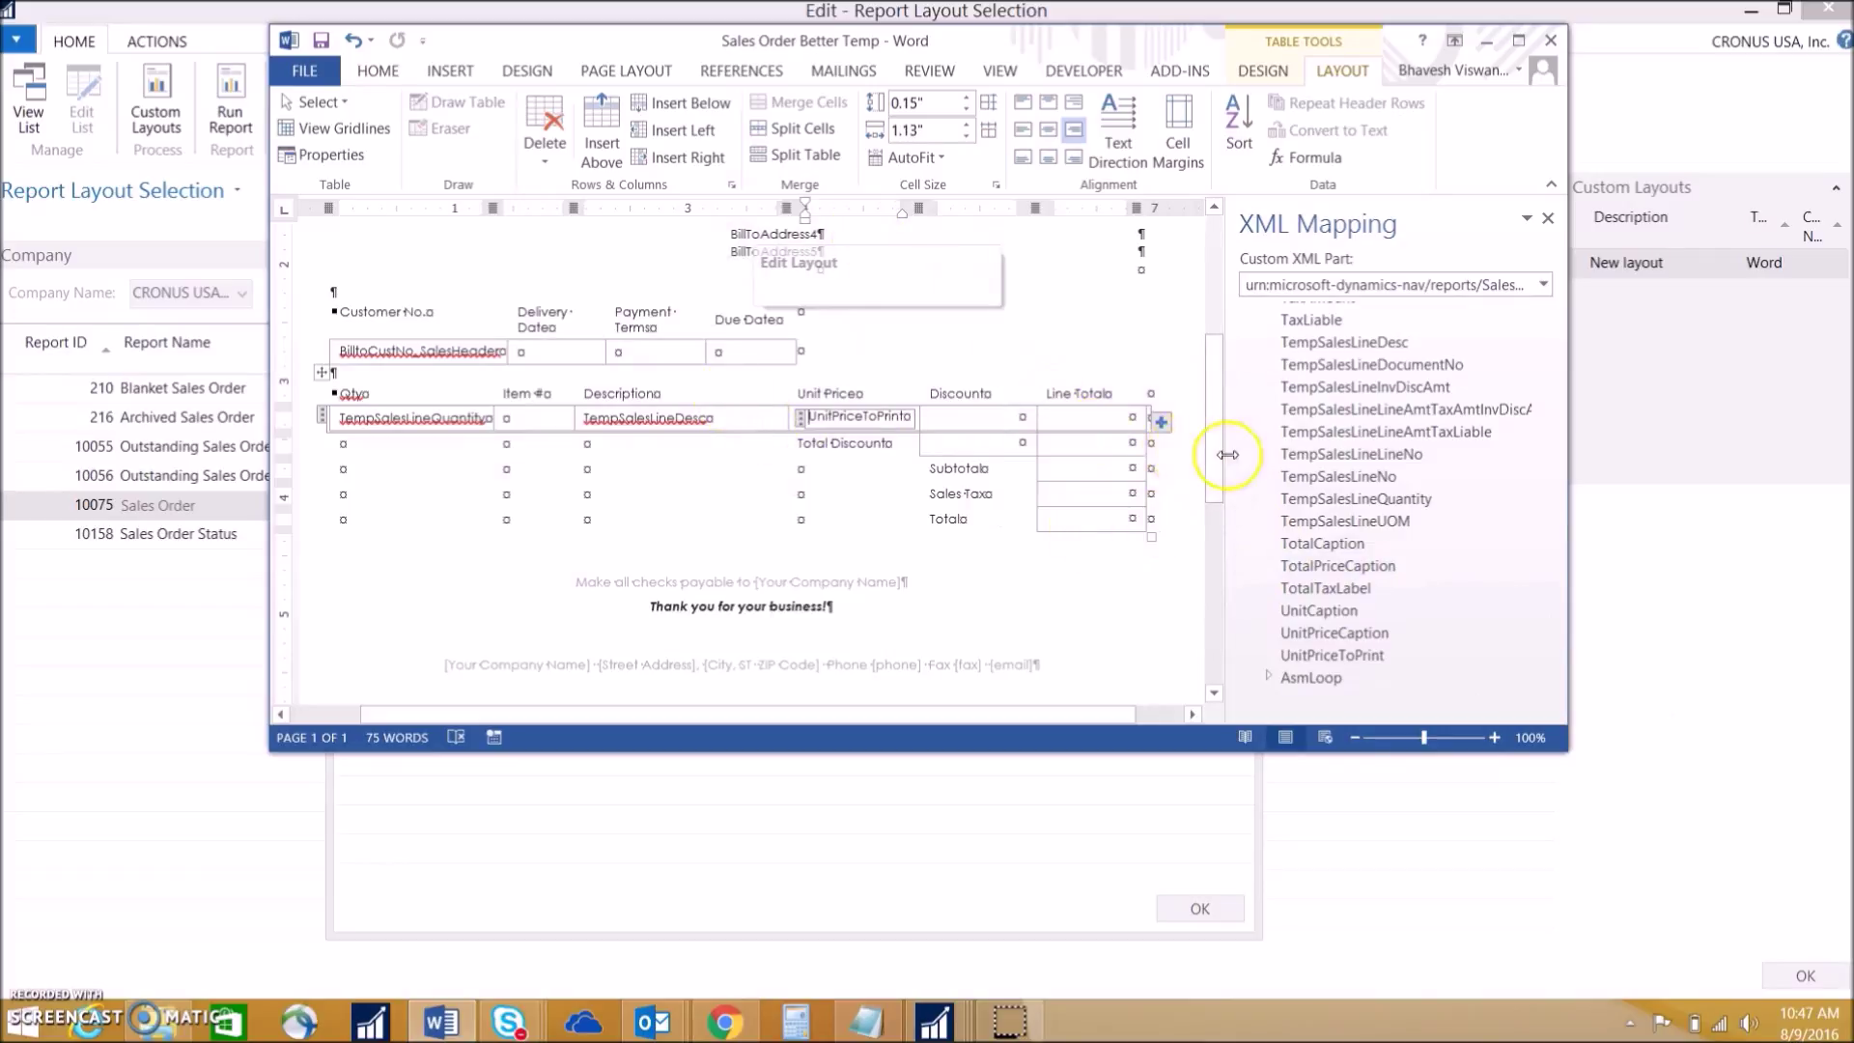
scroll(1206, 393, up, 3)
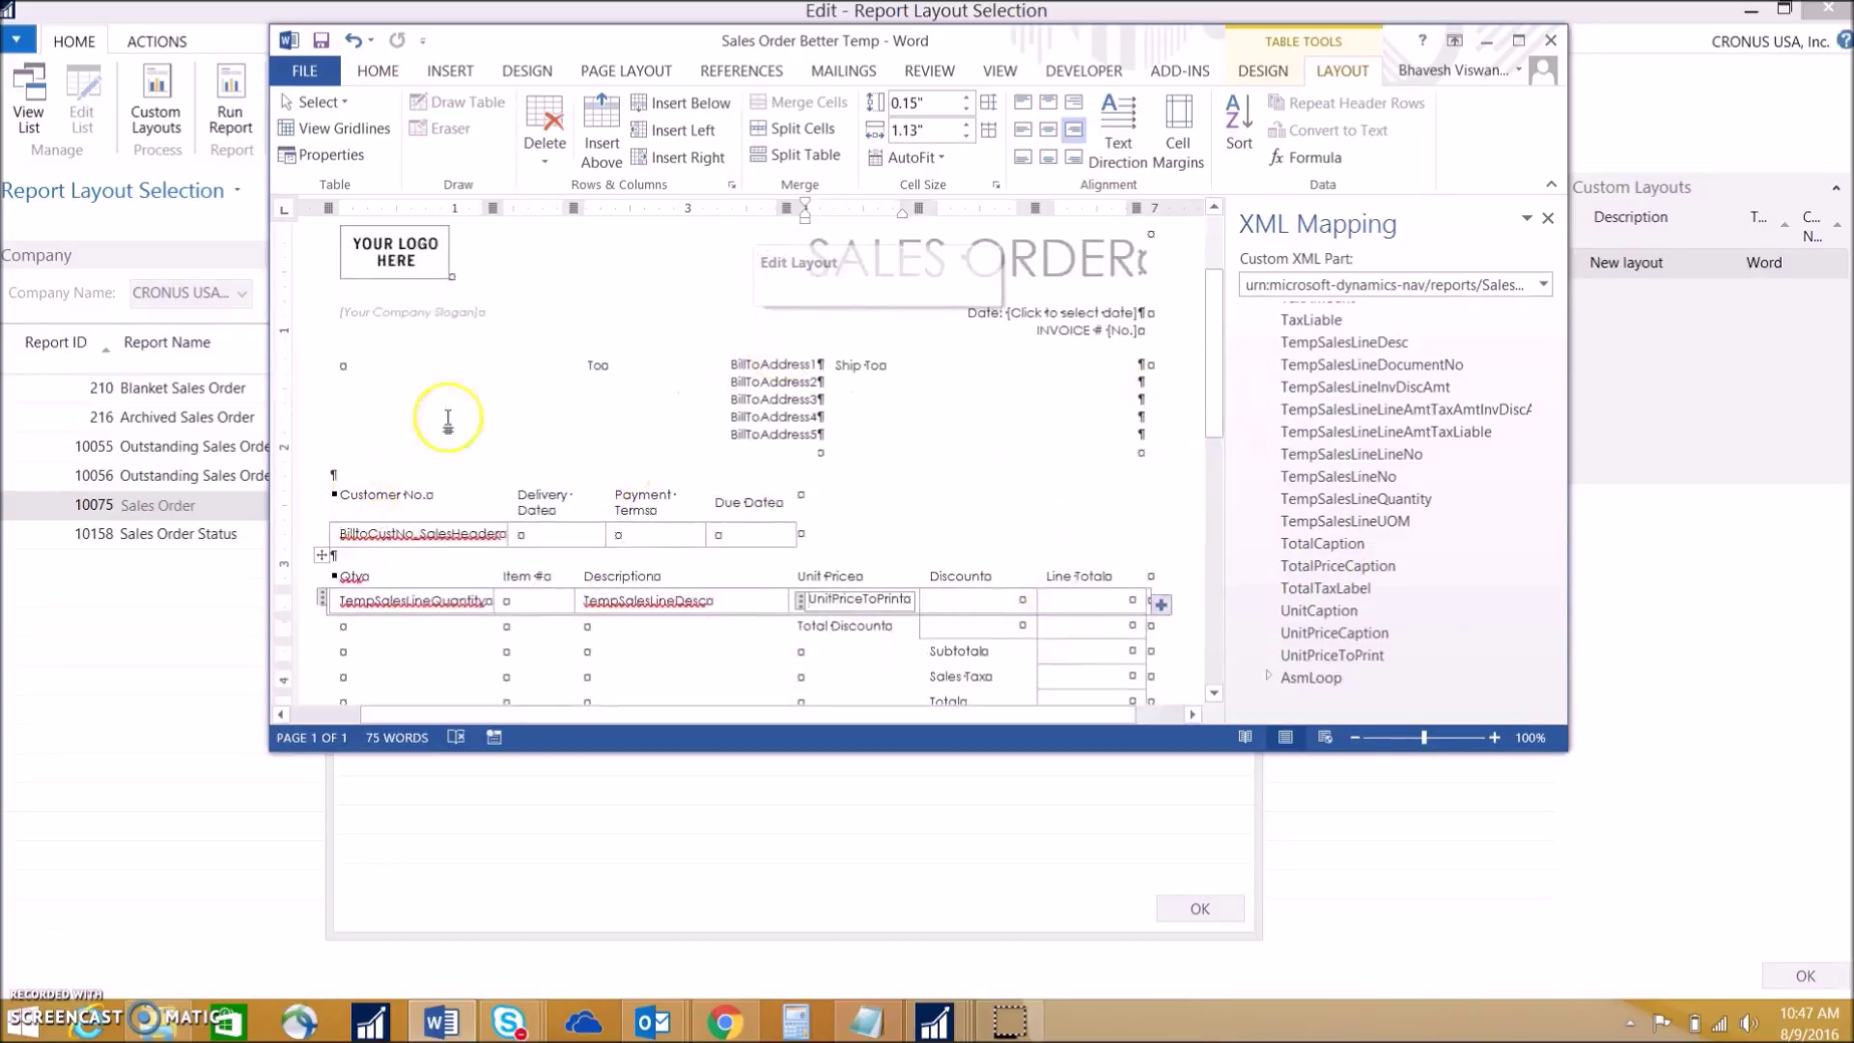
Step: Replace the YOUR LOGO HERE picture with the pasted ArcherPoint logo, keeping source formatting
scroll(1213, 393, up, 2)
click(435, 359)
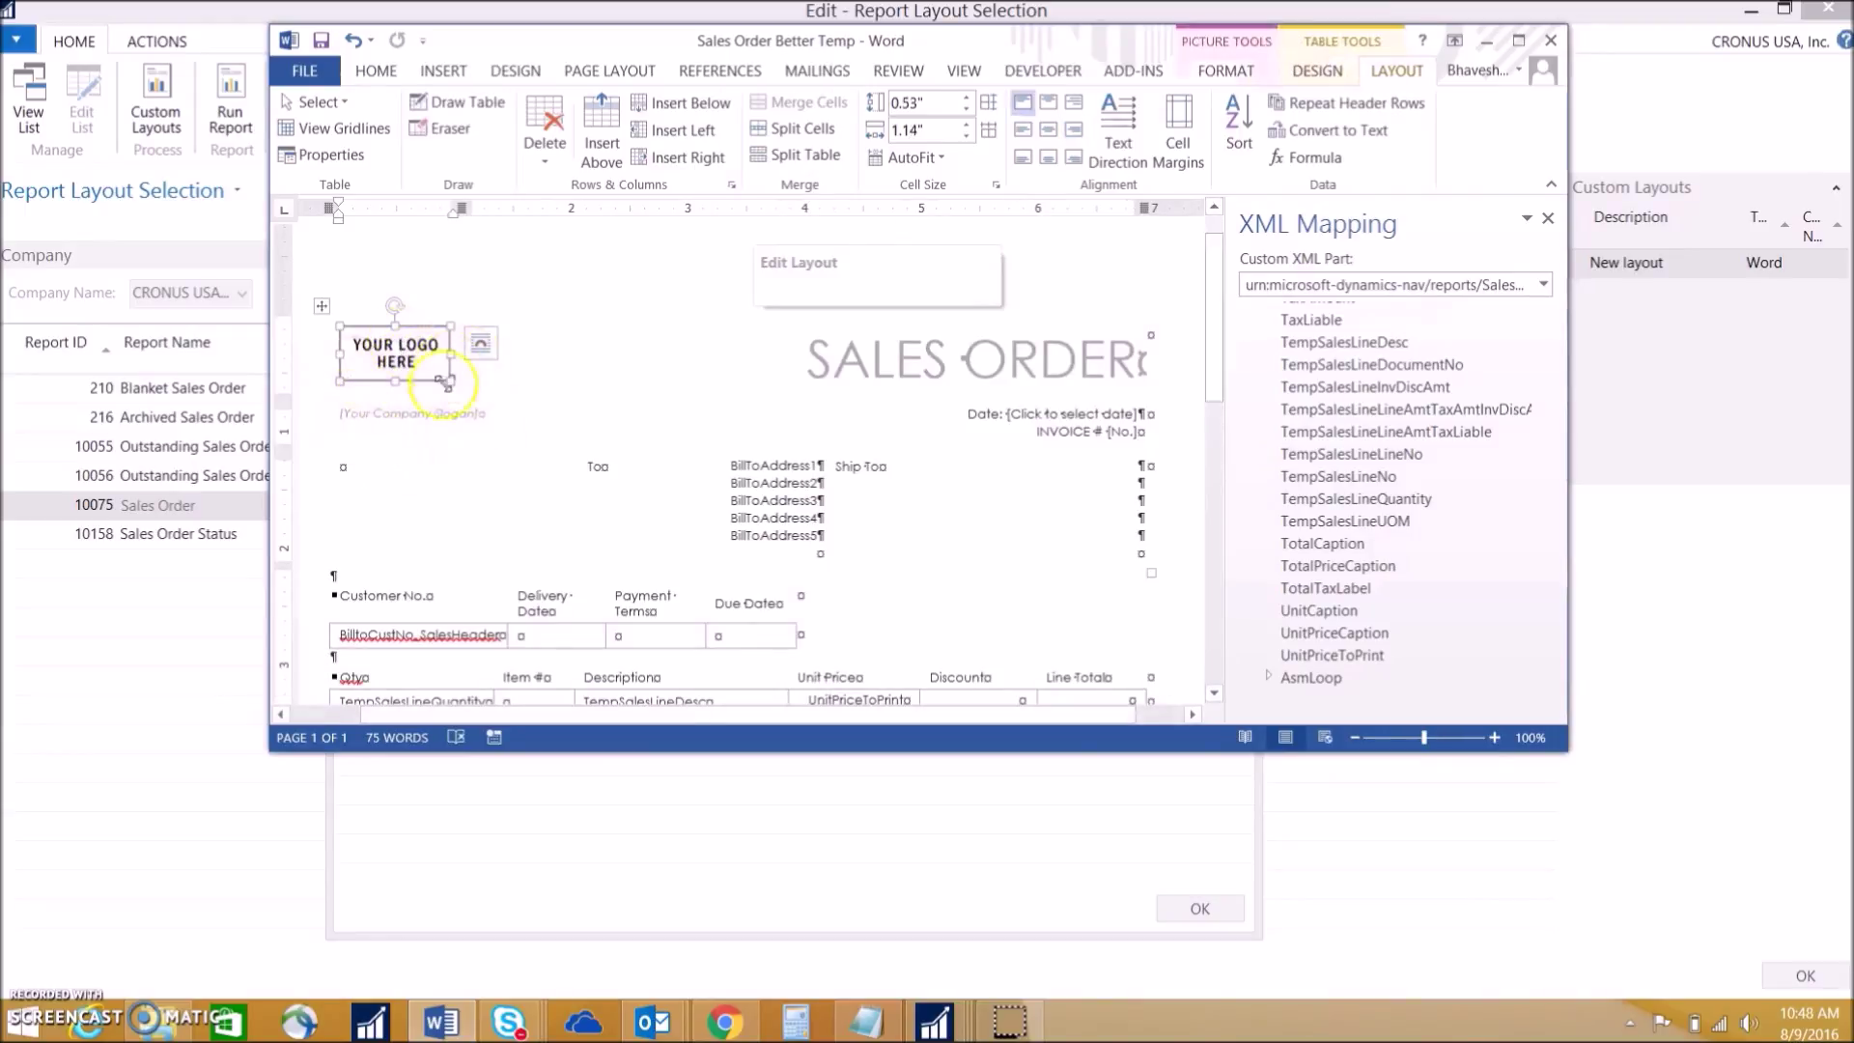
key(Delete)
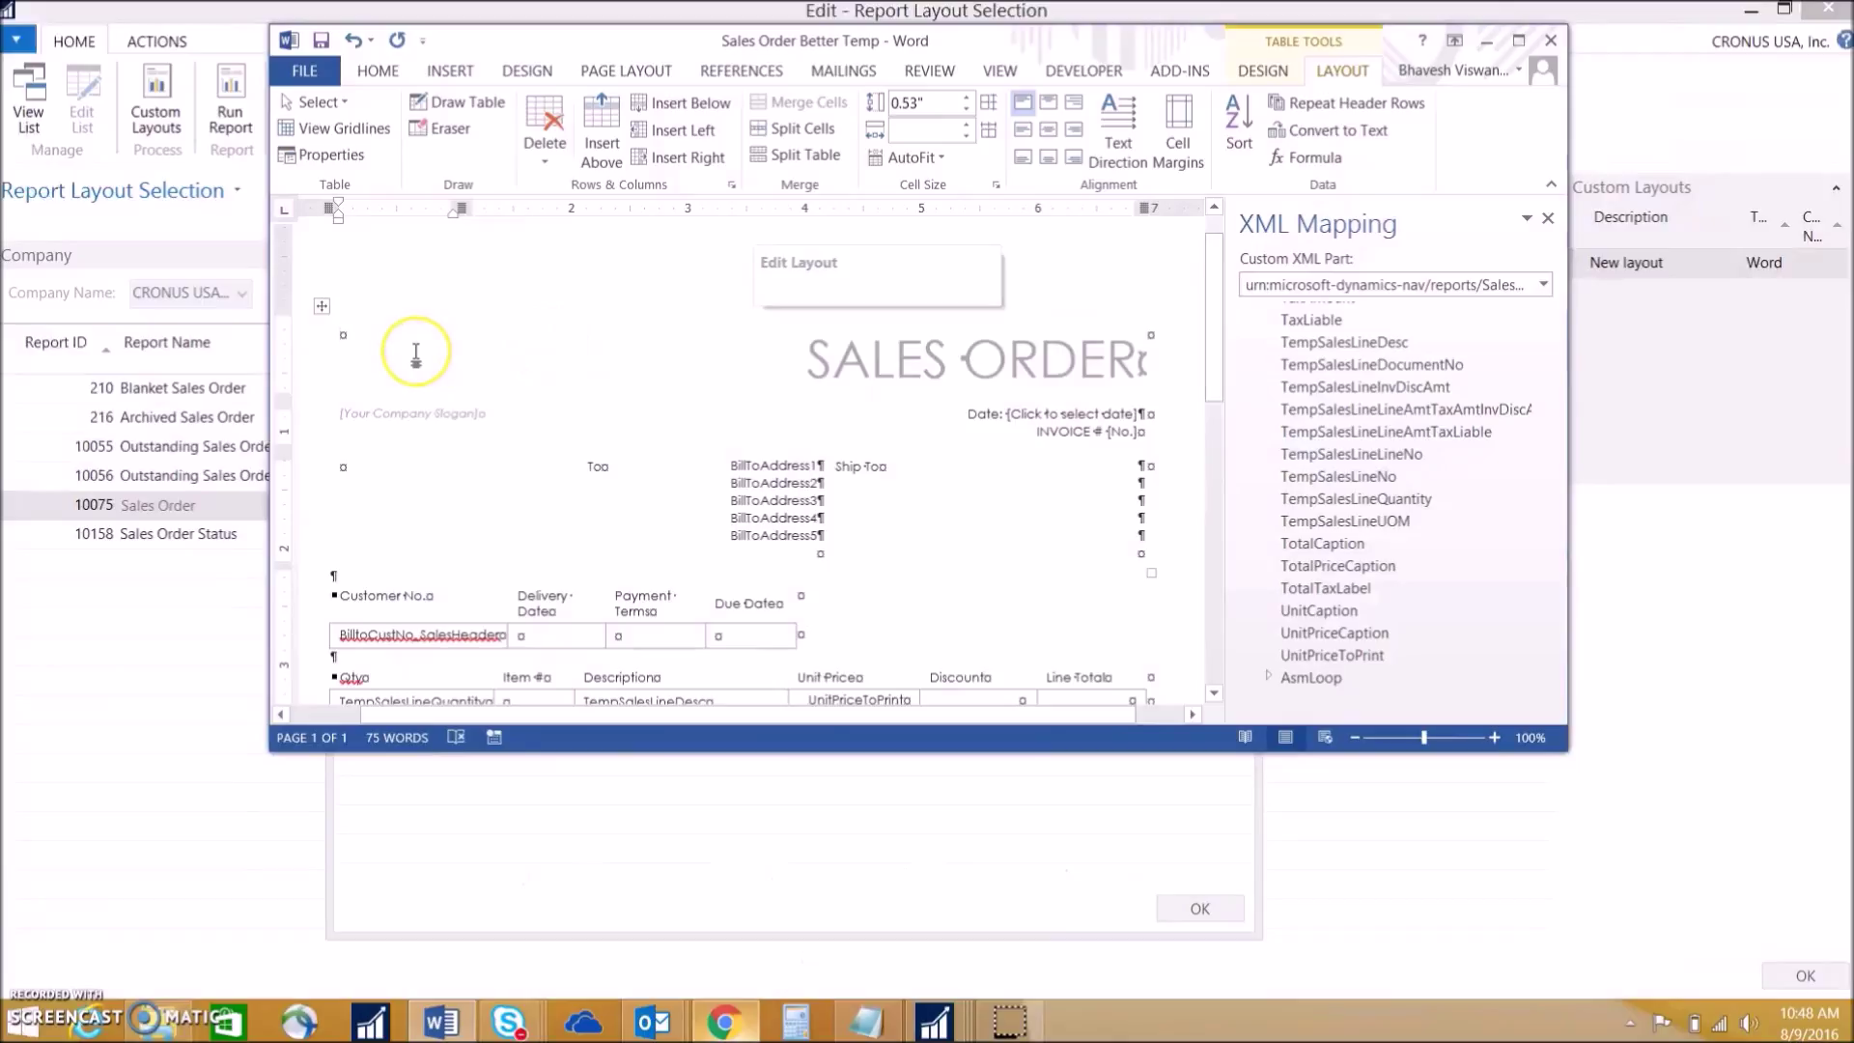
click(368, 351)
right_click(345, 340)
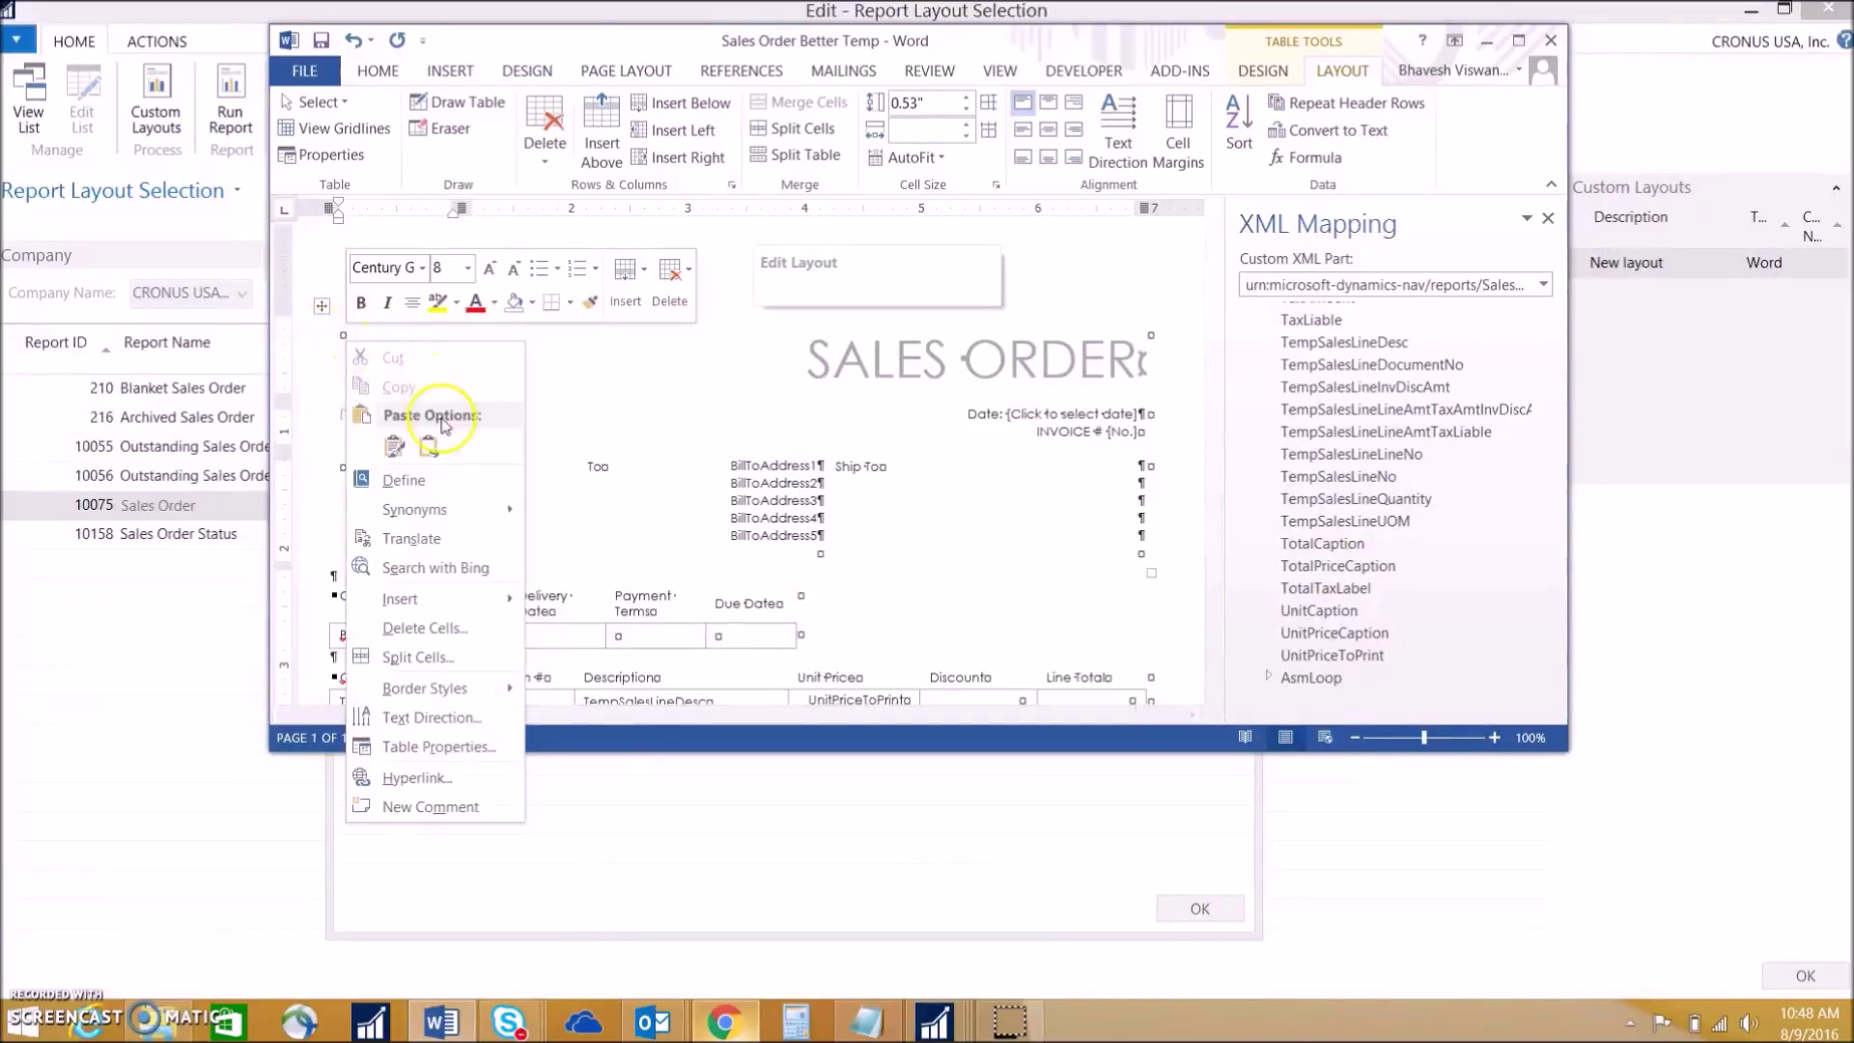
click(395, 447)
click(394, 447)
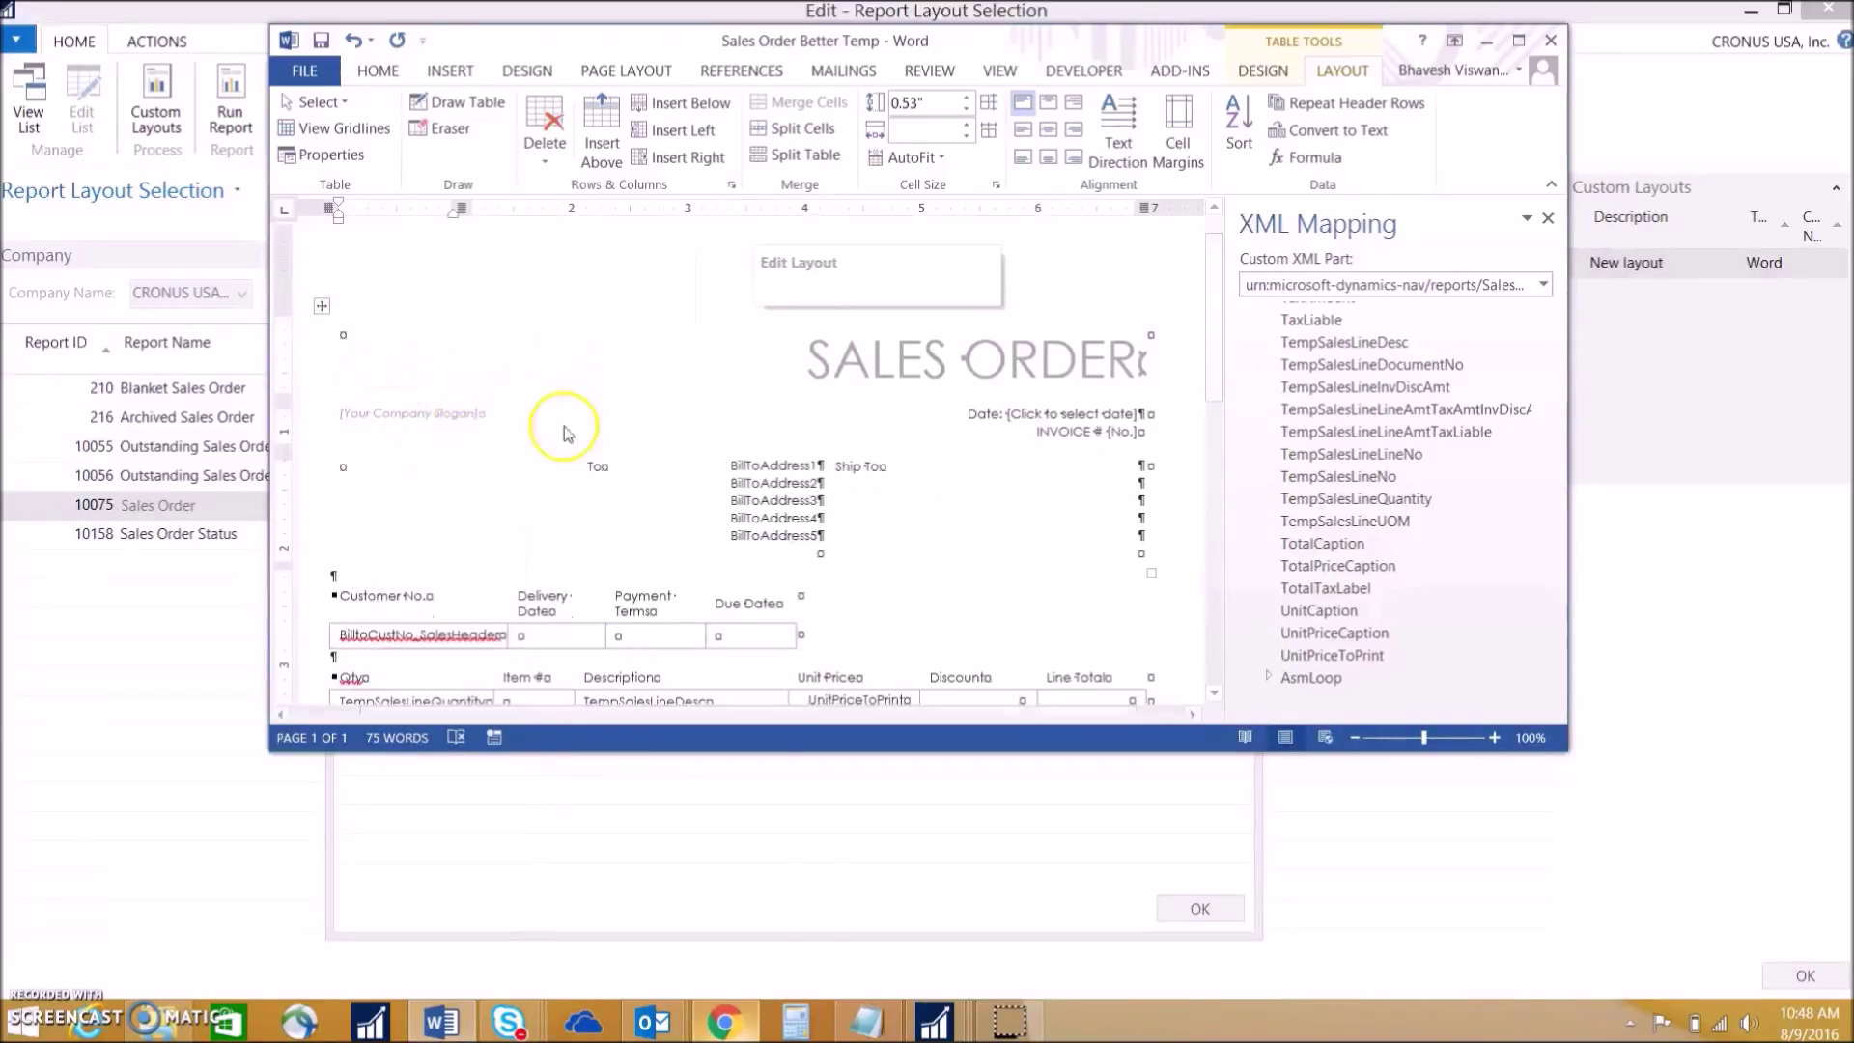
Step: Delete the company slogan placeholder
click(455, 422)
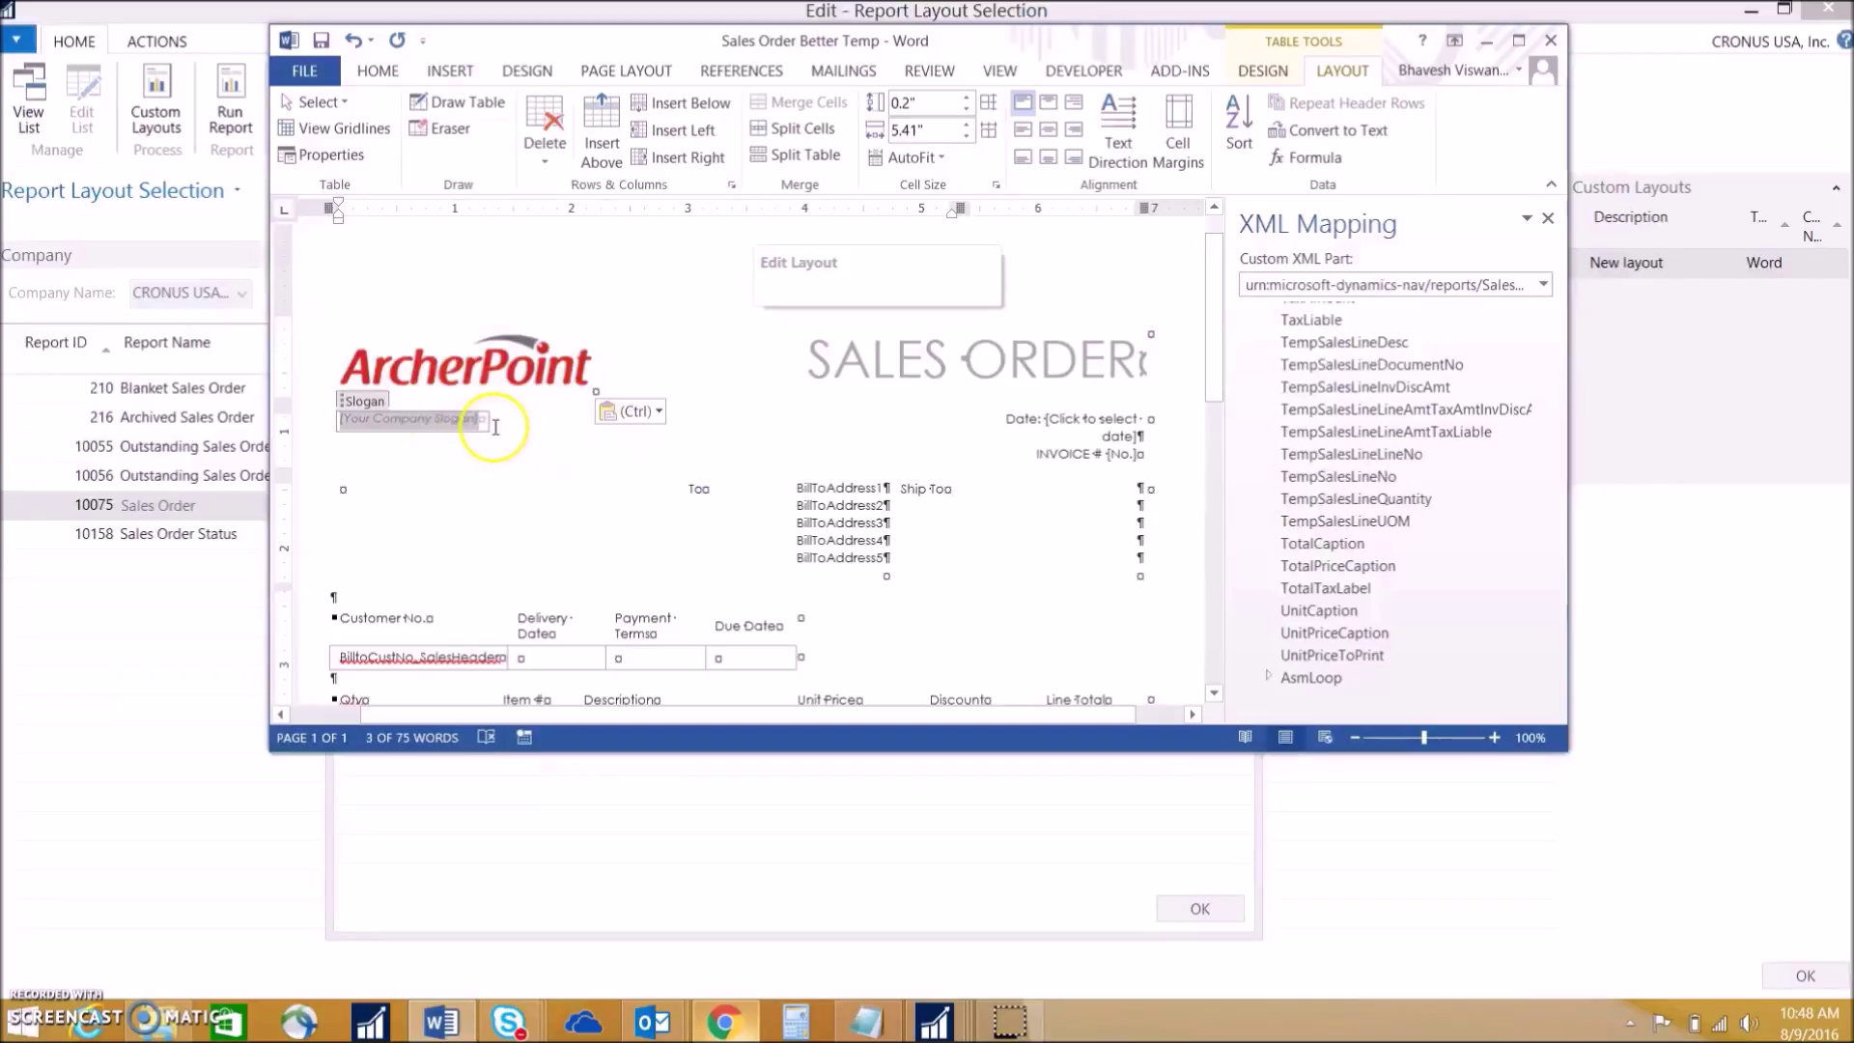
key(Delete)
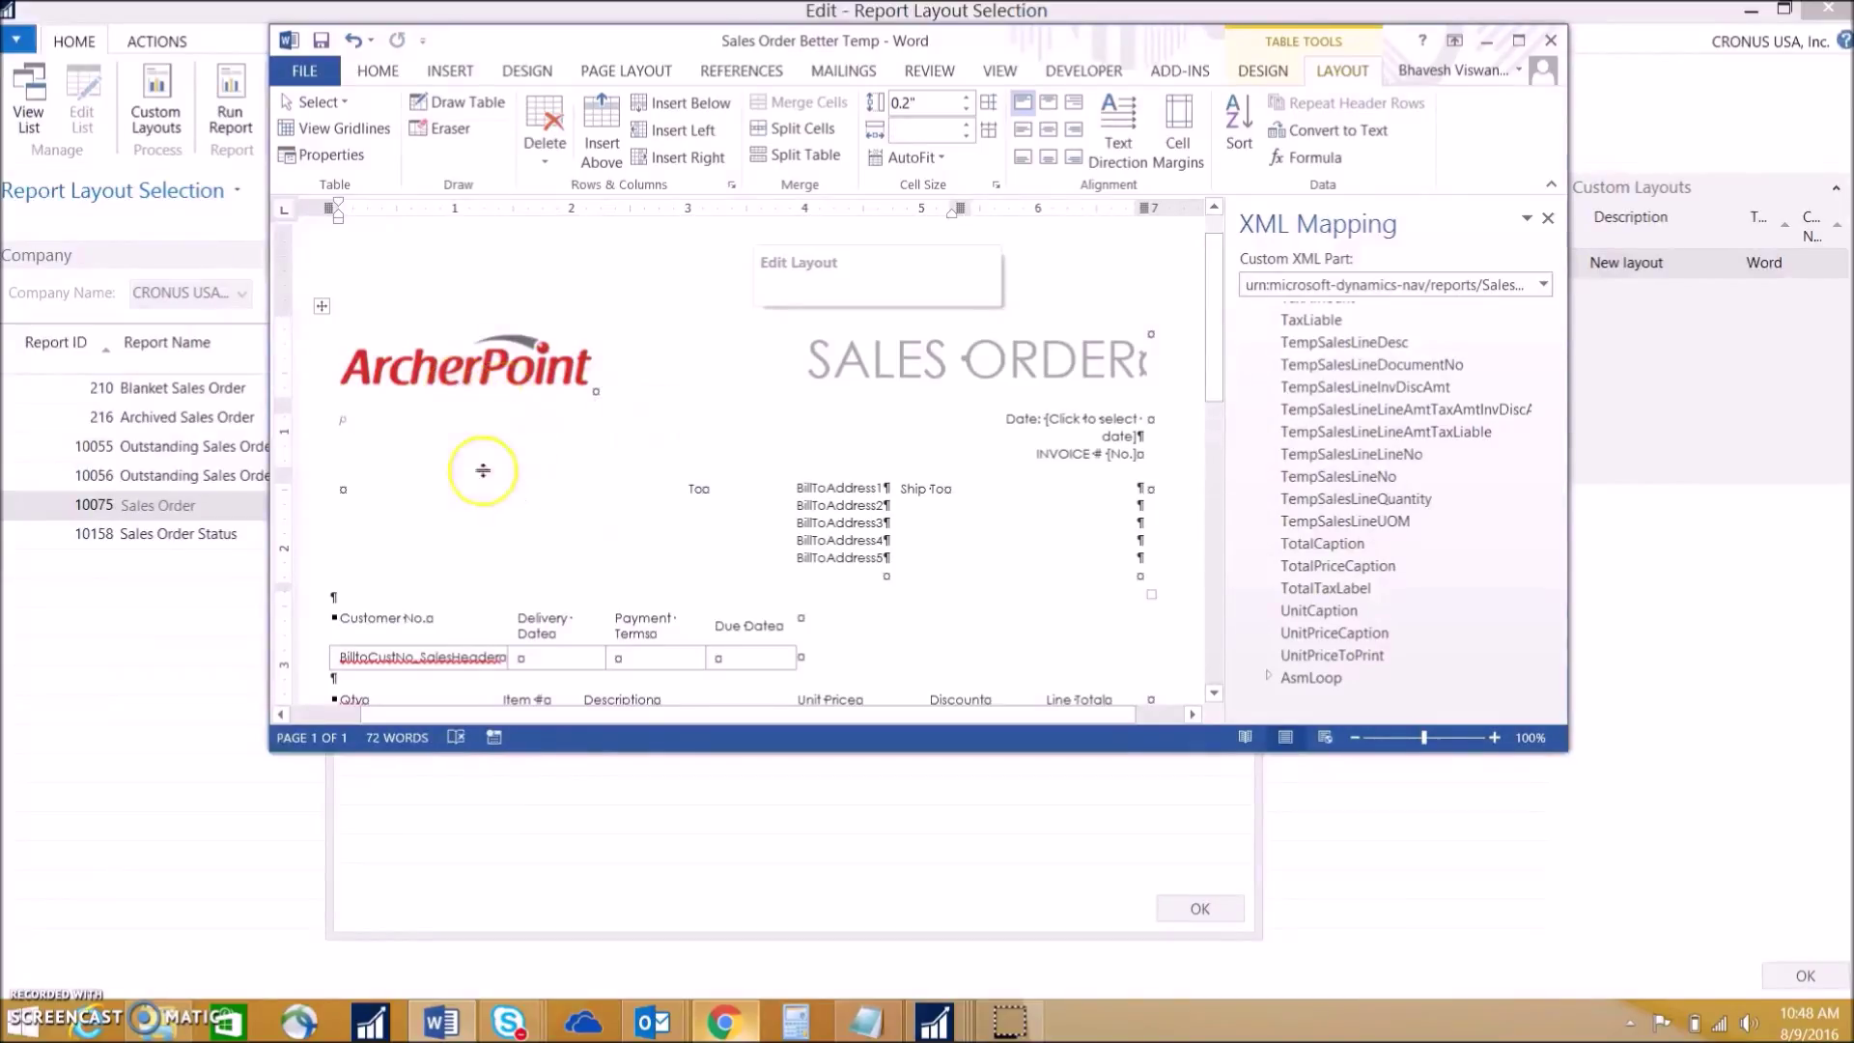
scroll(966, 478, down, 5)
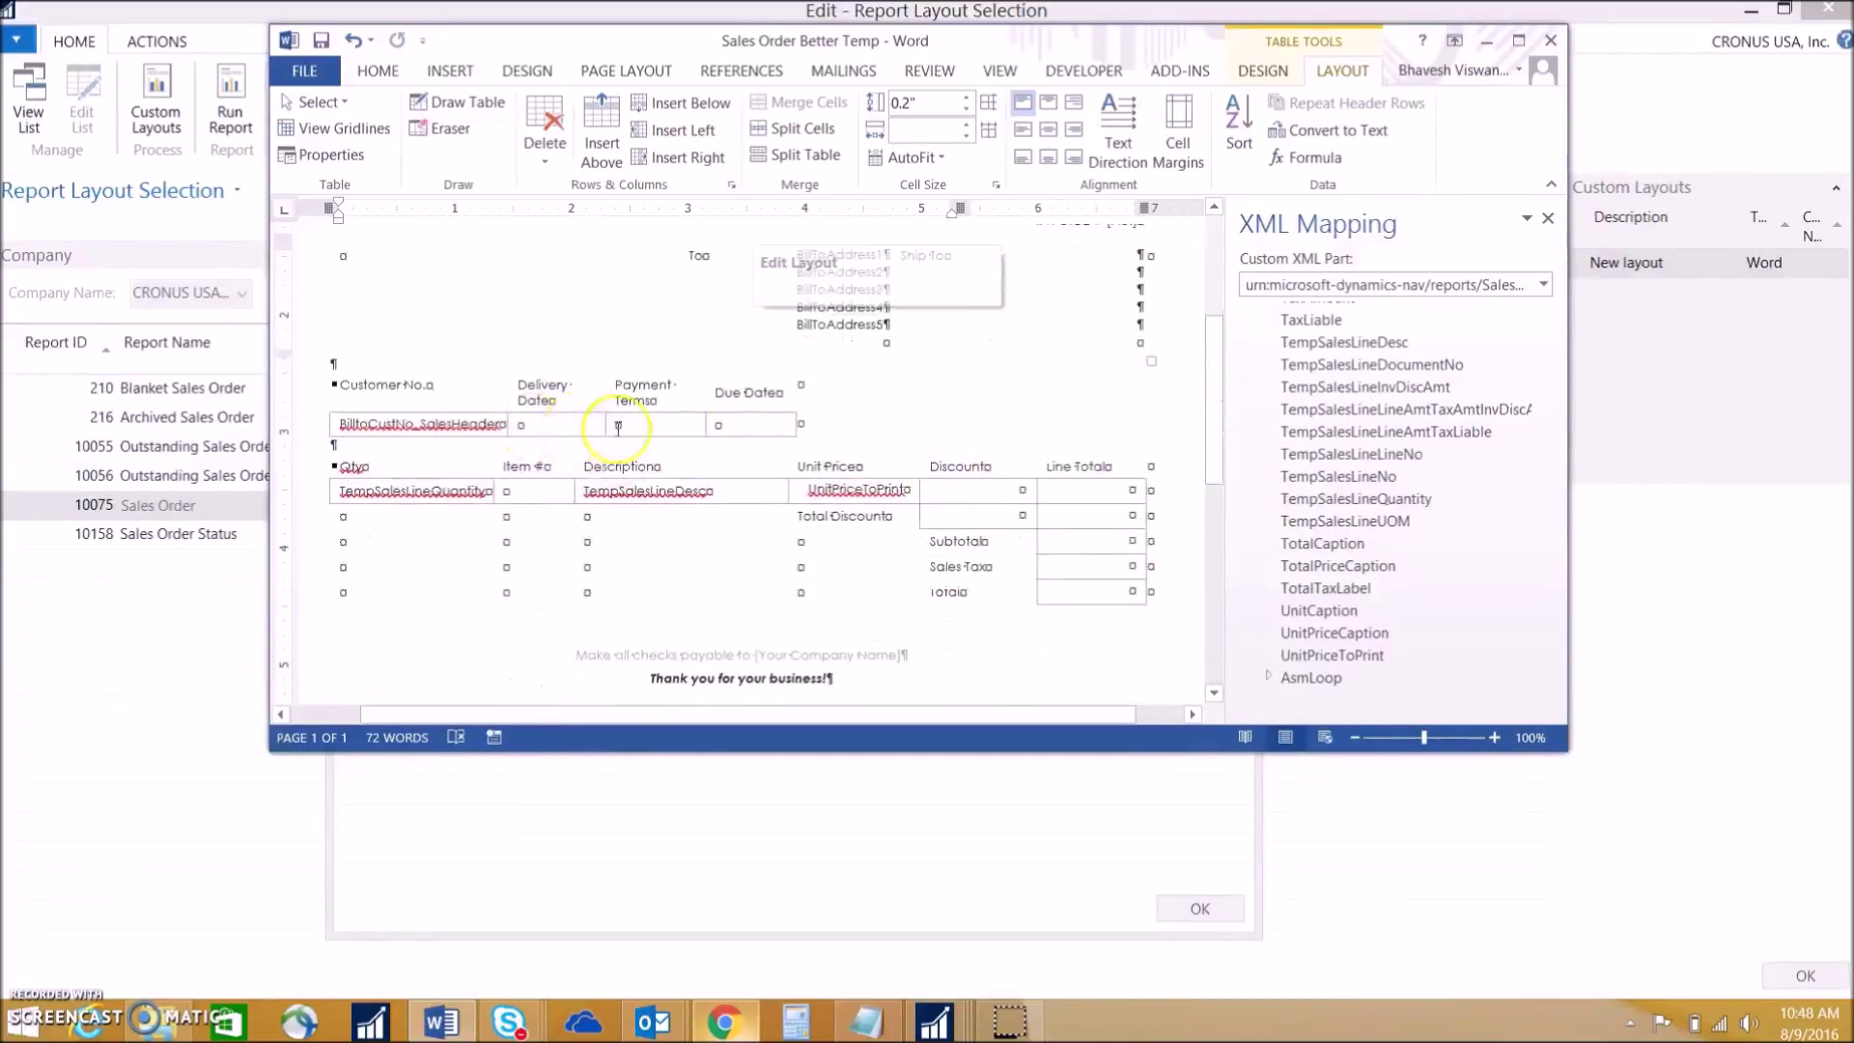
scroll(676, 429, up, 6)
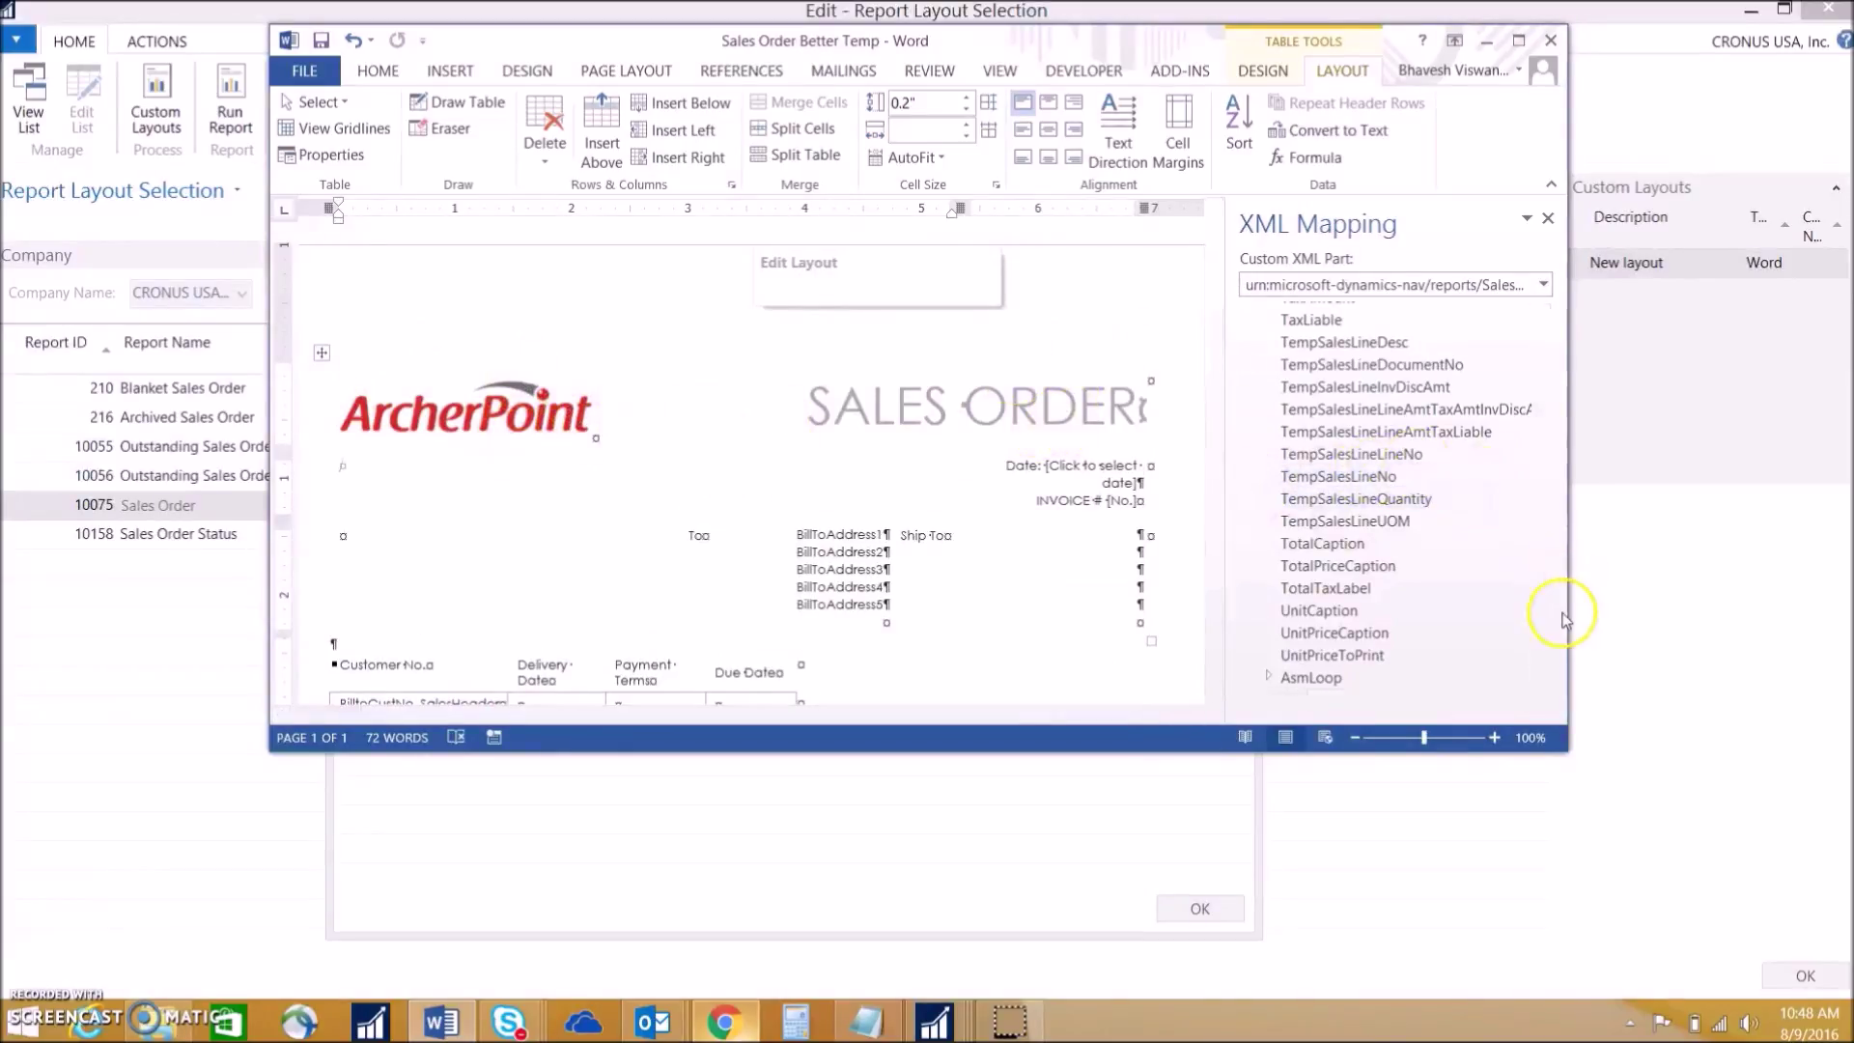
Step: Save the edited layout document, answer the template prompt, and close Word
scroll(1545, 618, up, 3)
drag(1555, 608, 1557, 414)
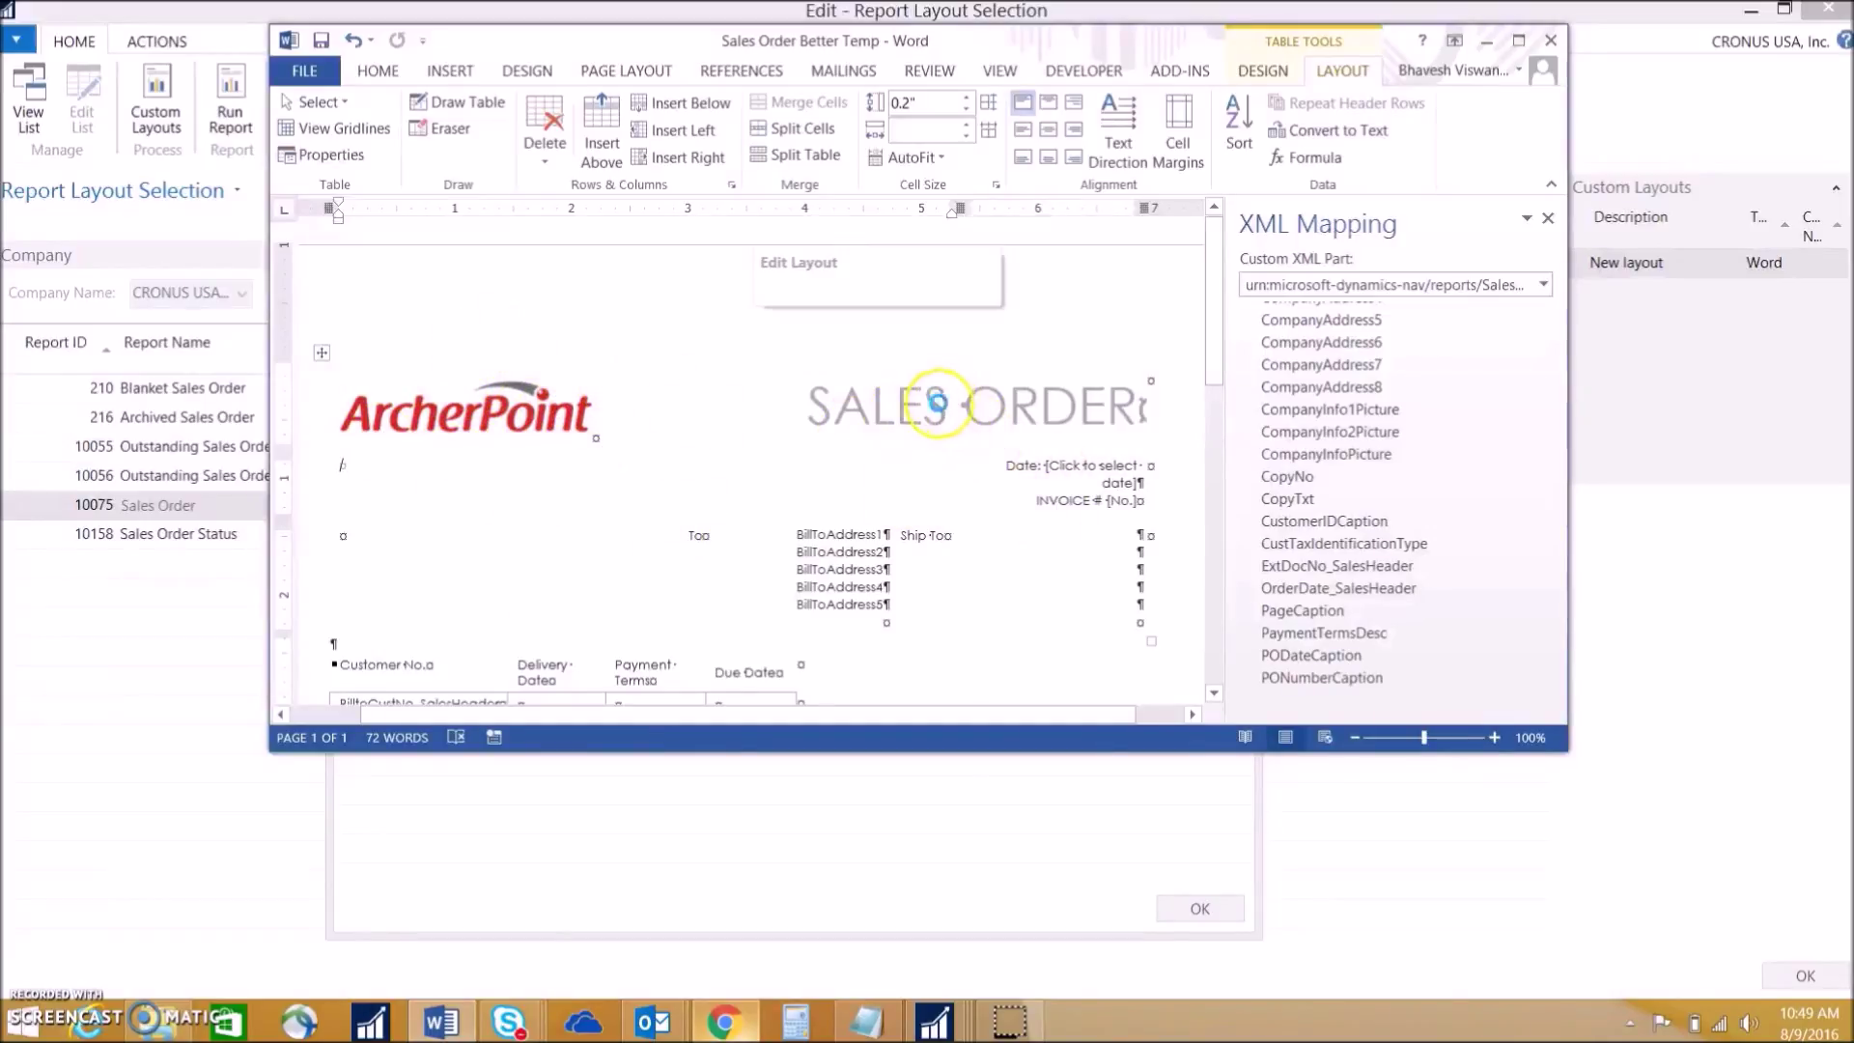
key(ctrl+s)
click(888, 584)
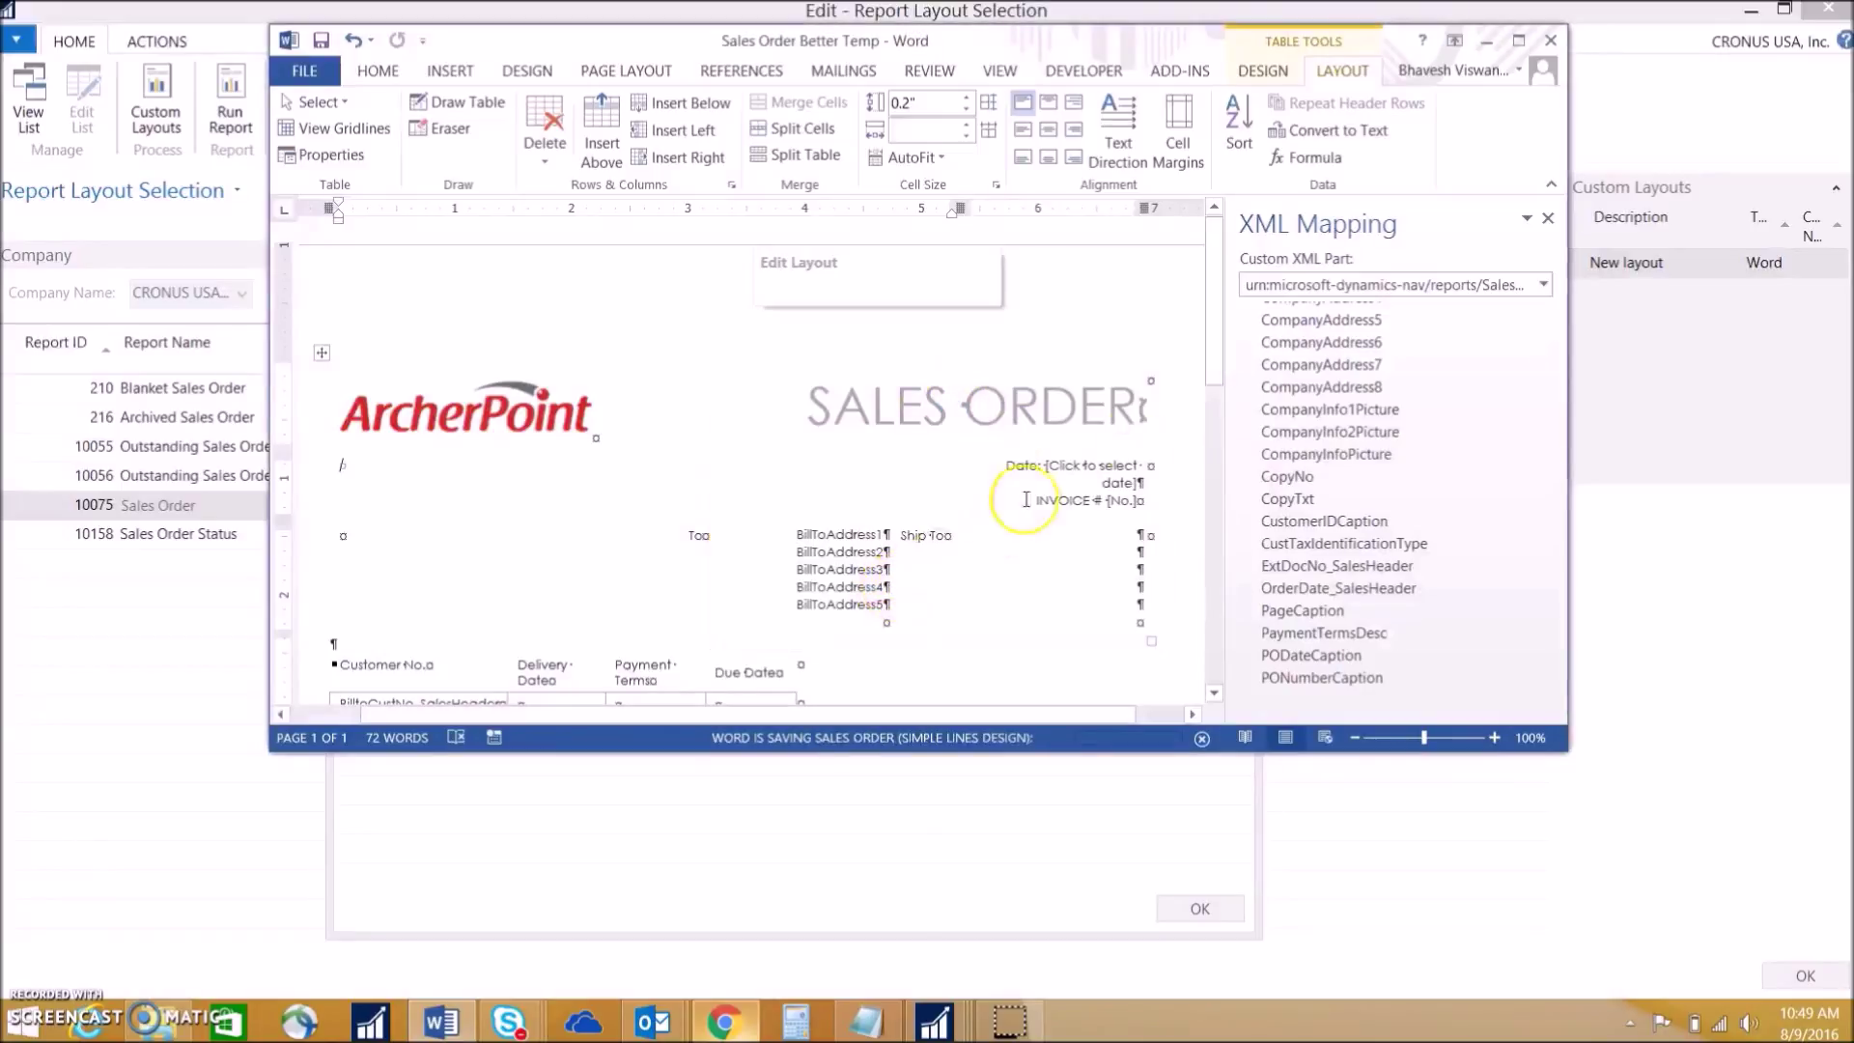
click(1549, 40)
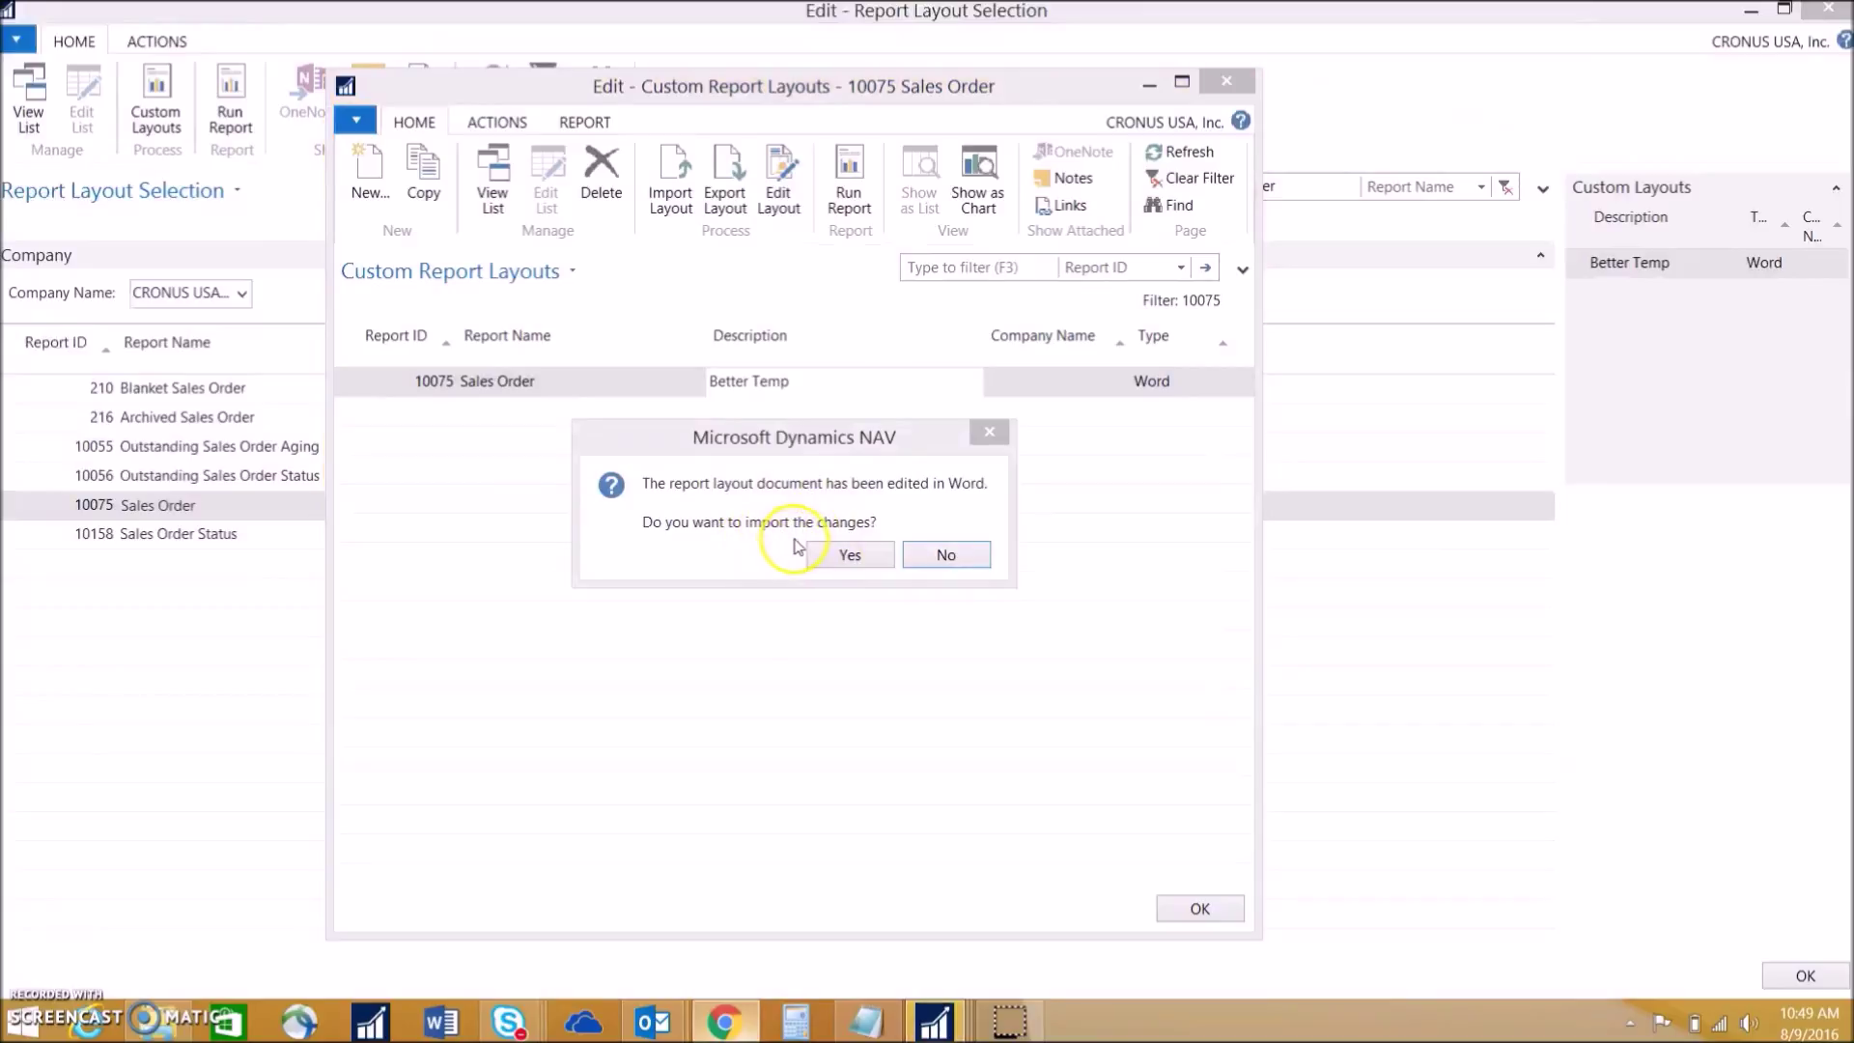
Step: Import the Word changes, run the Sales Order report to PDF and open it
click(850, 556)
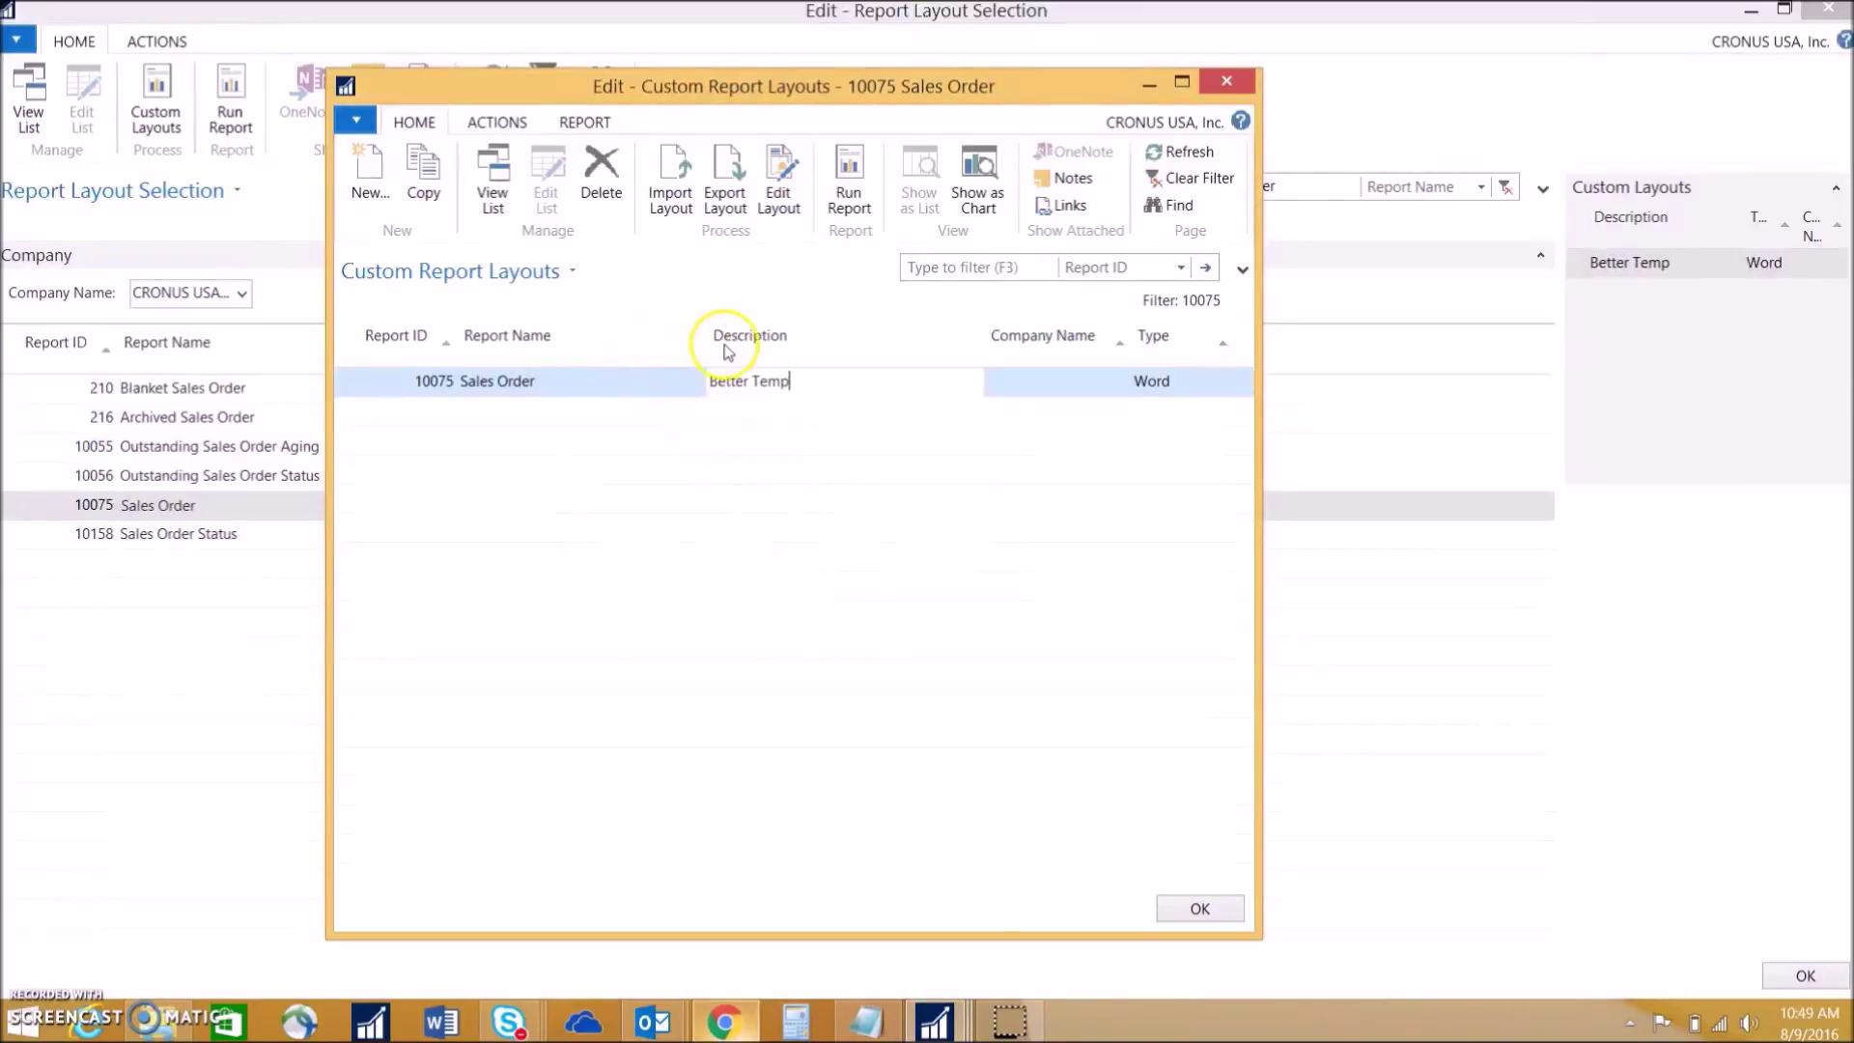
click(849, 183)
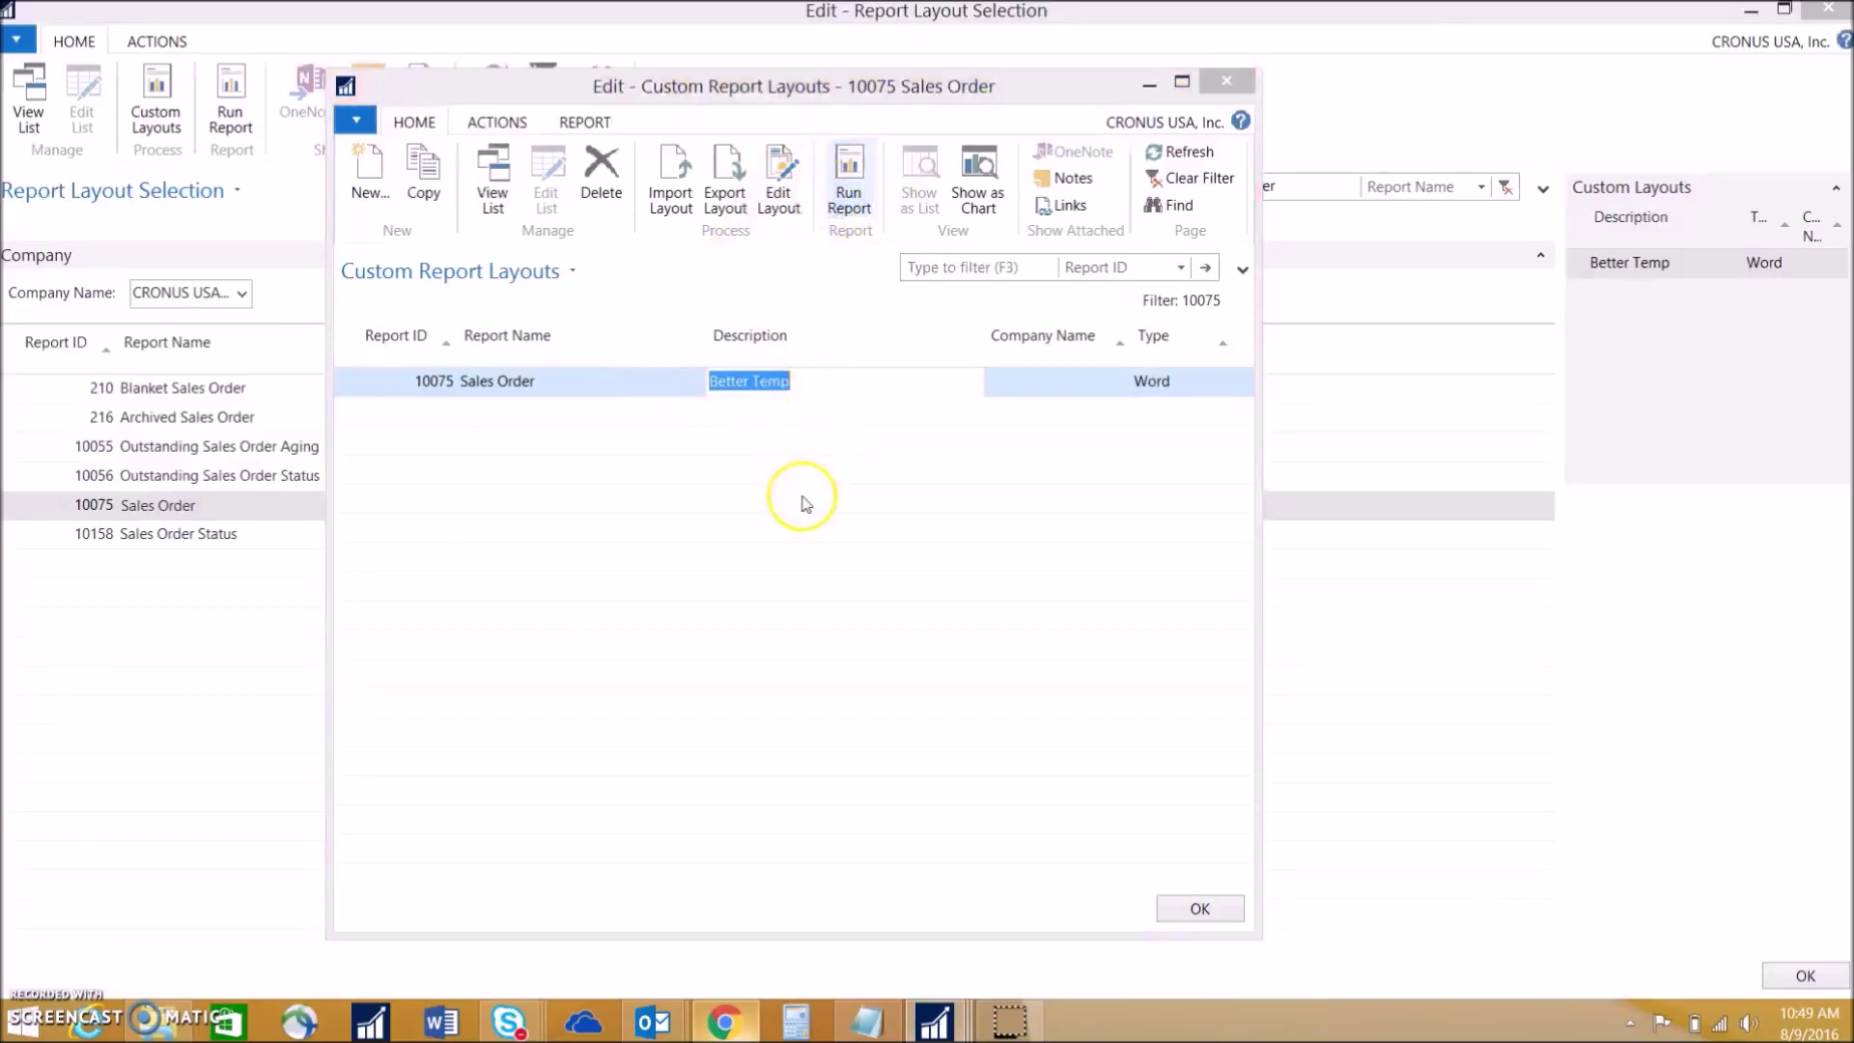
click(687, 871)
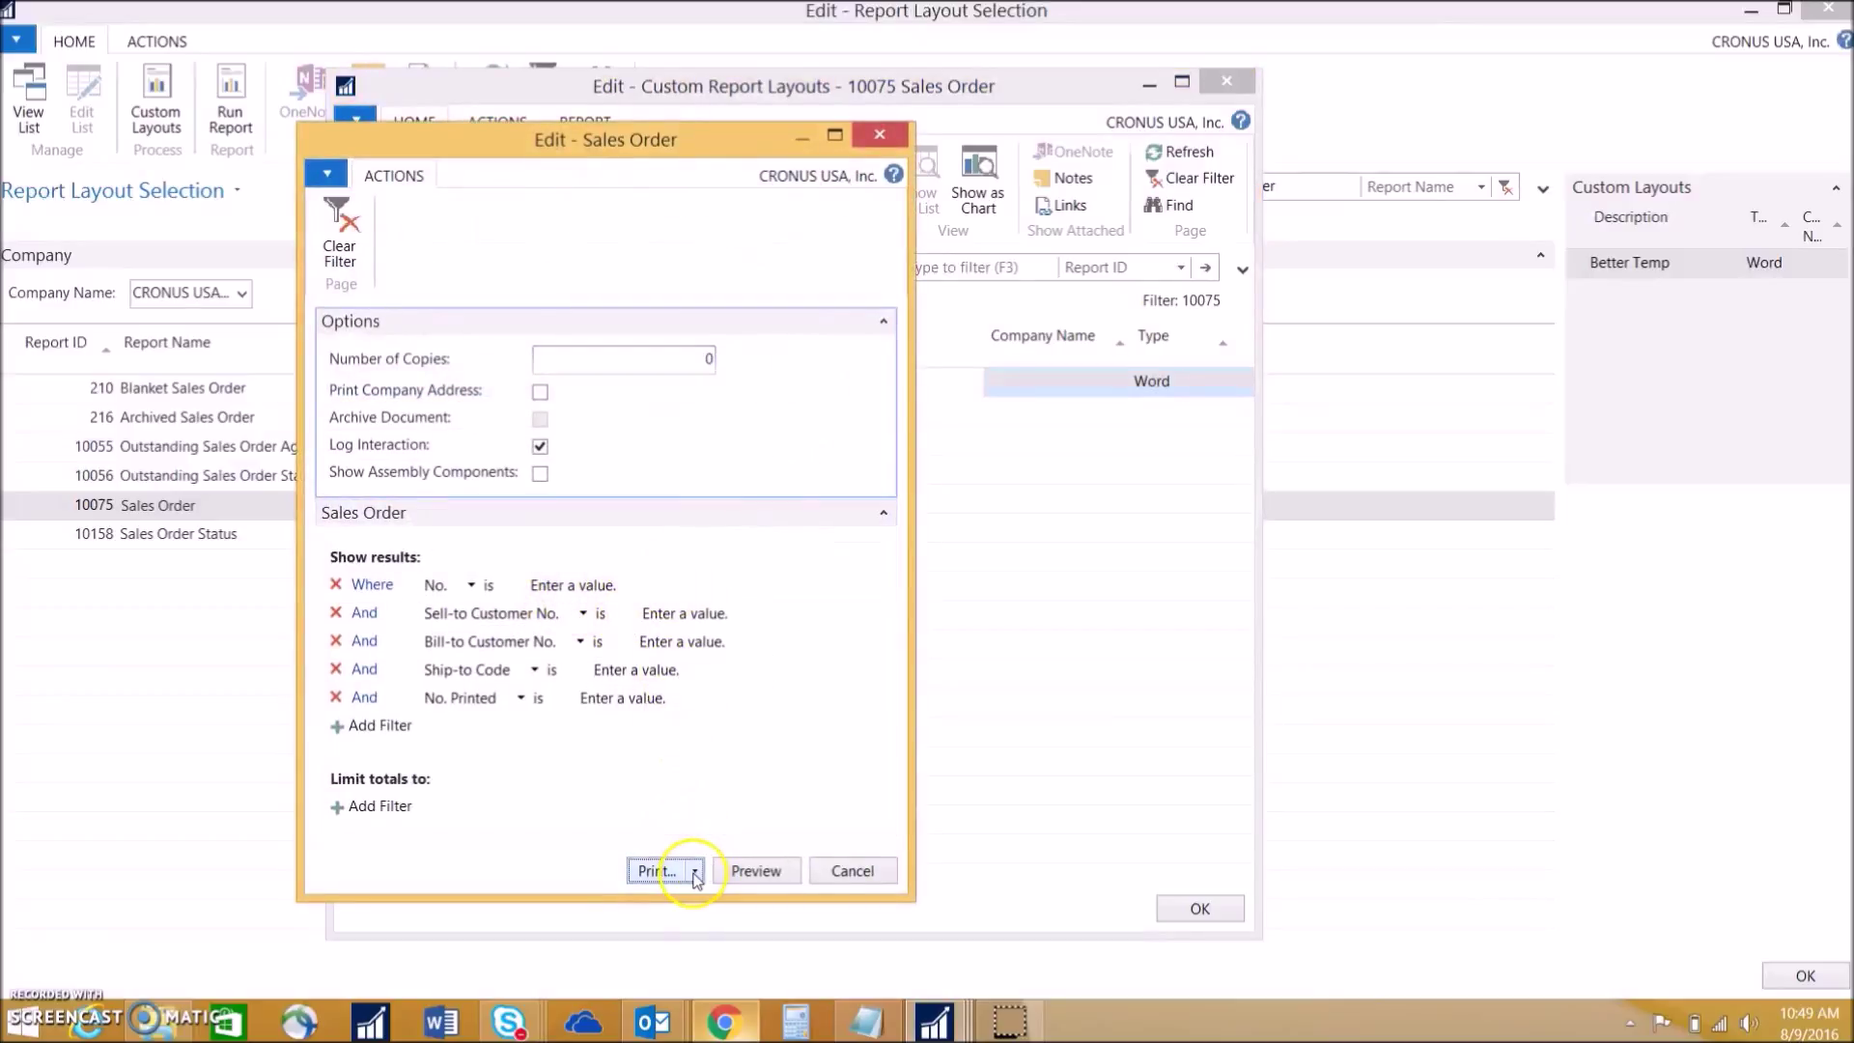
click(695, 918)
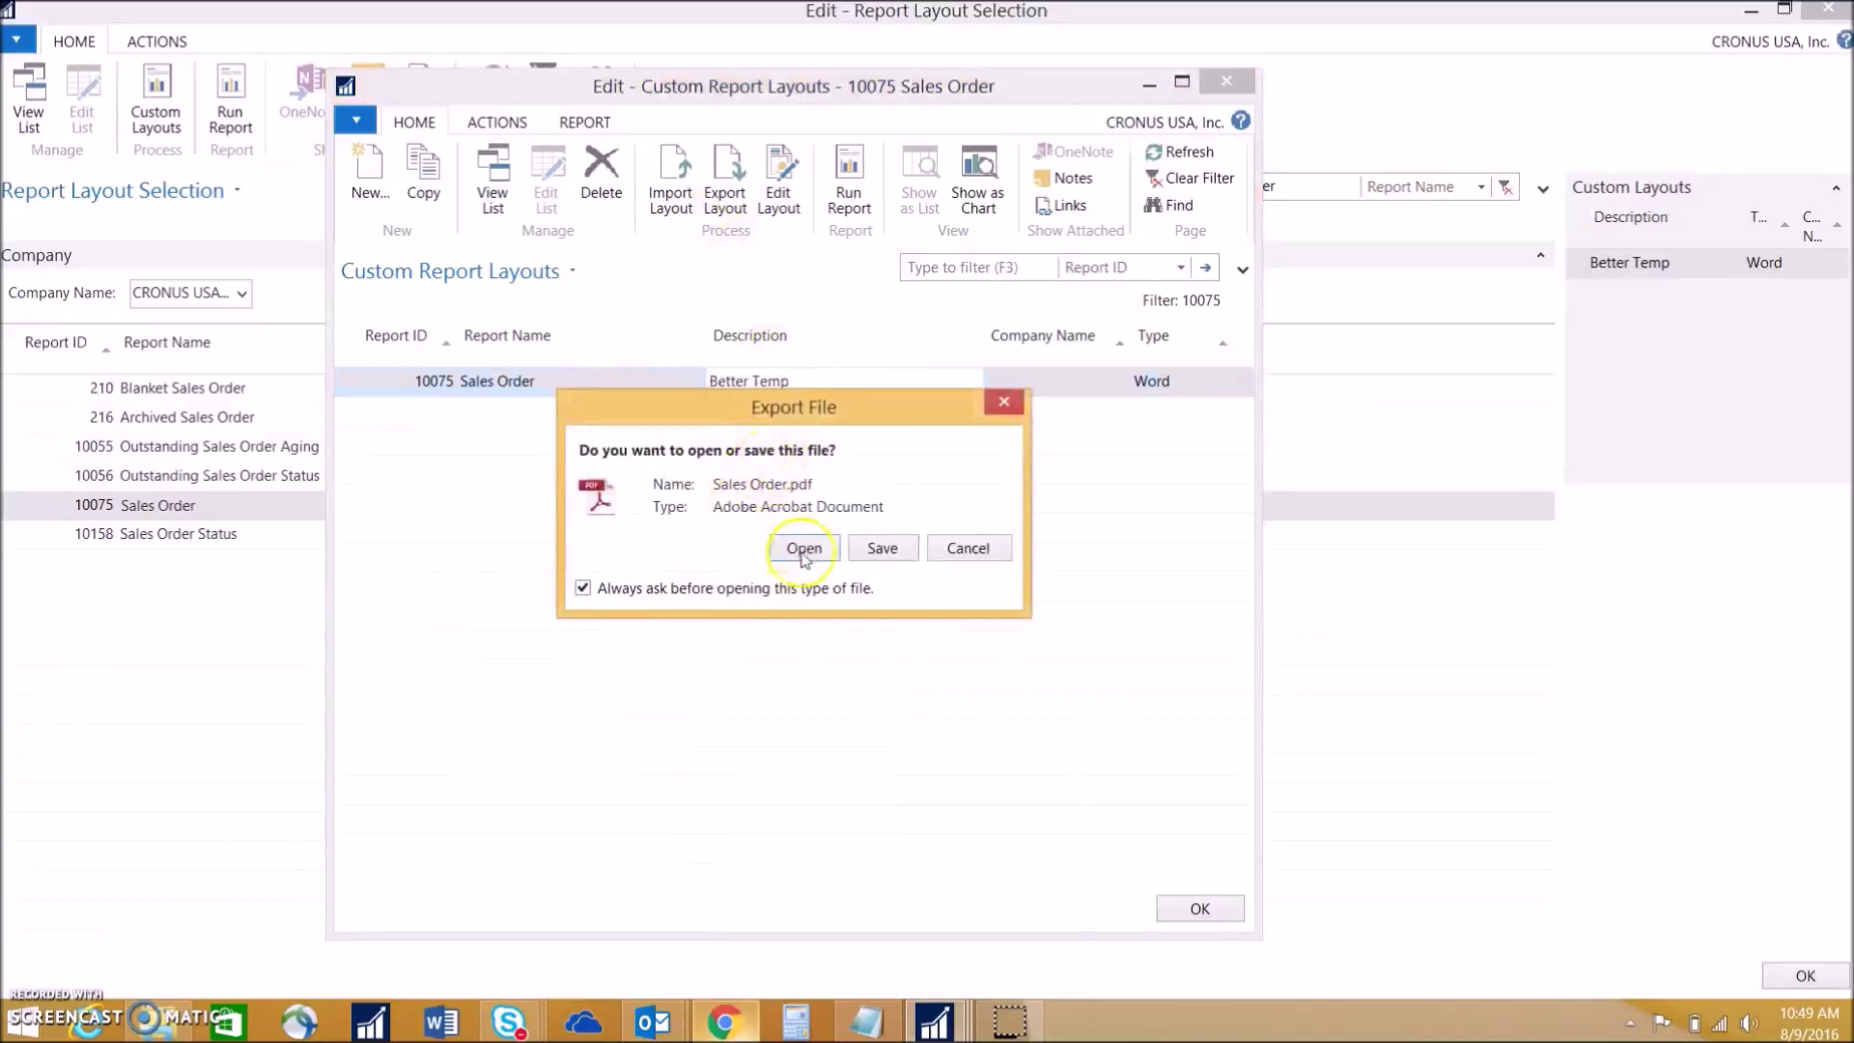
click(801, 548)
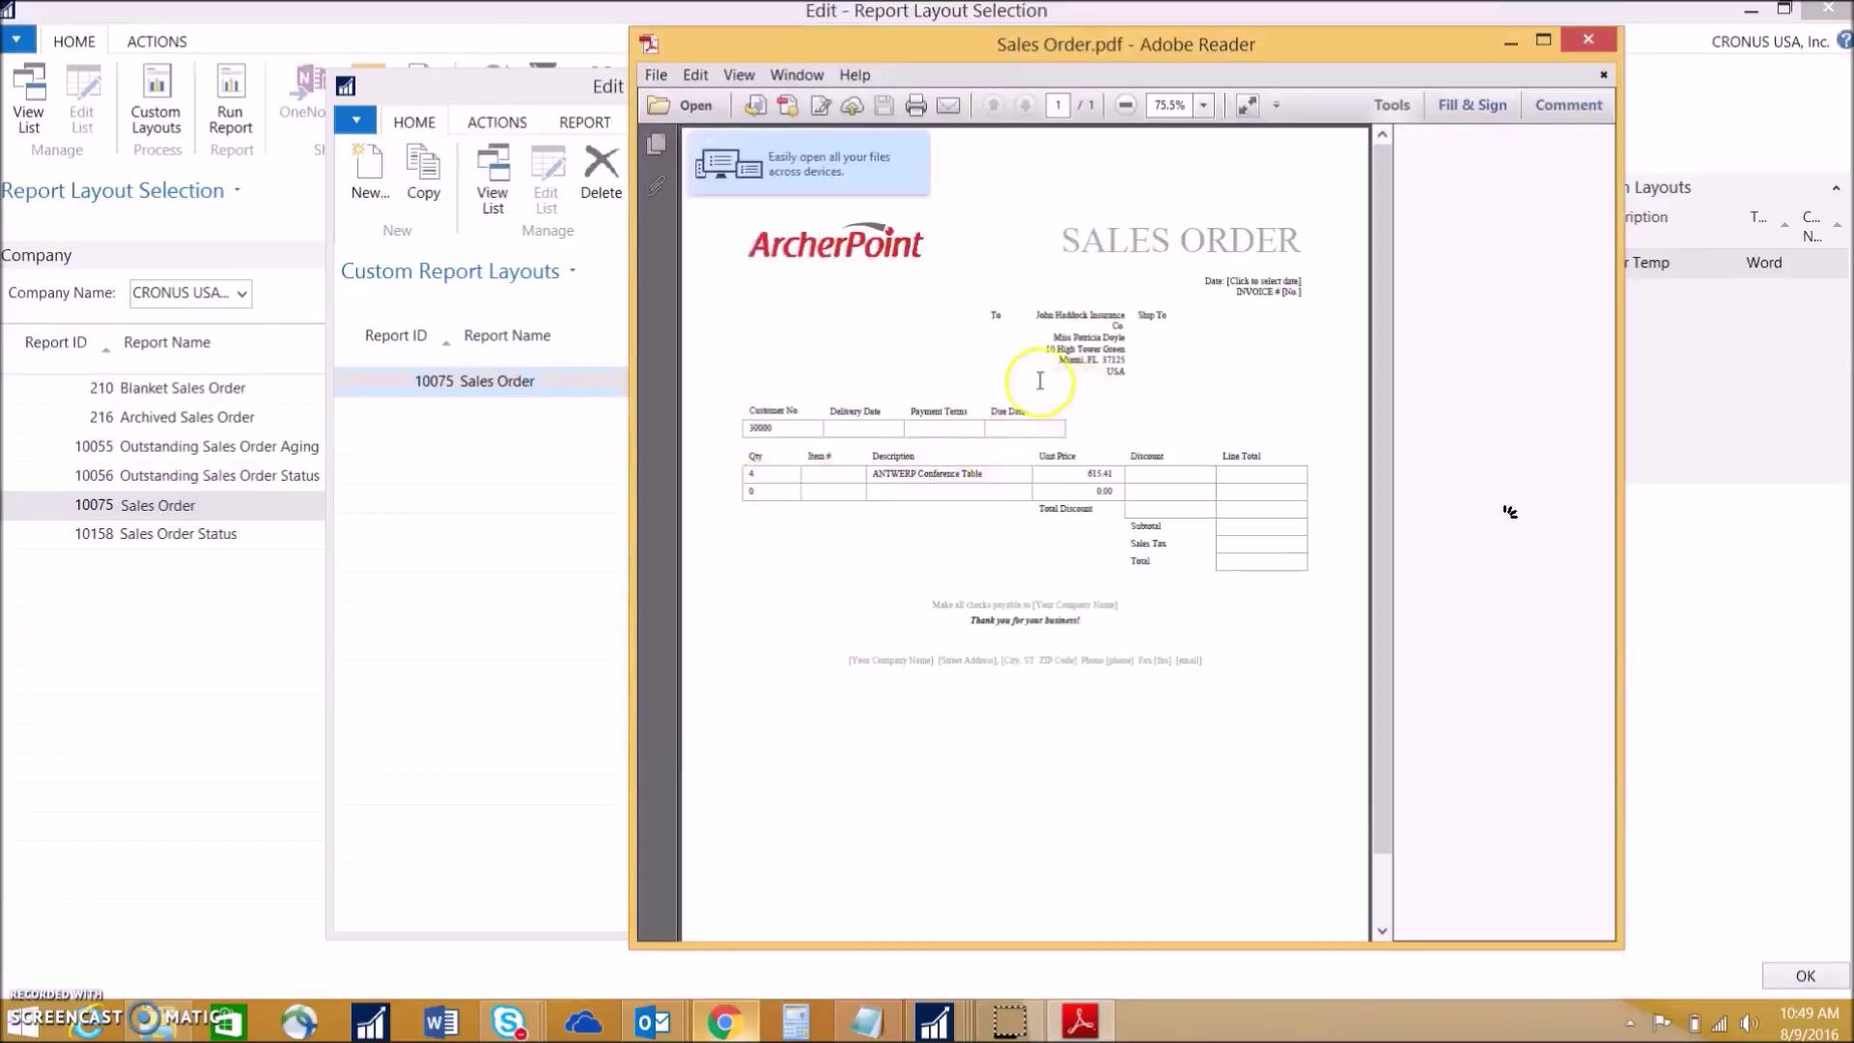
Step: Check the bill-to address, order header and ANTWERP Conference Table line, then close the PDF
drag(1031, 309, 1125, 367)
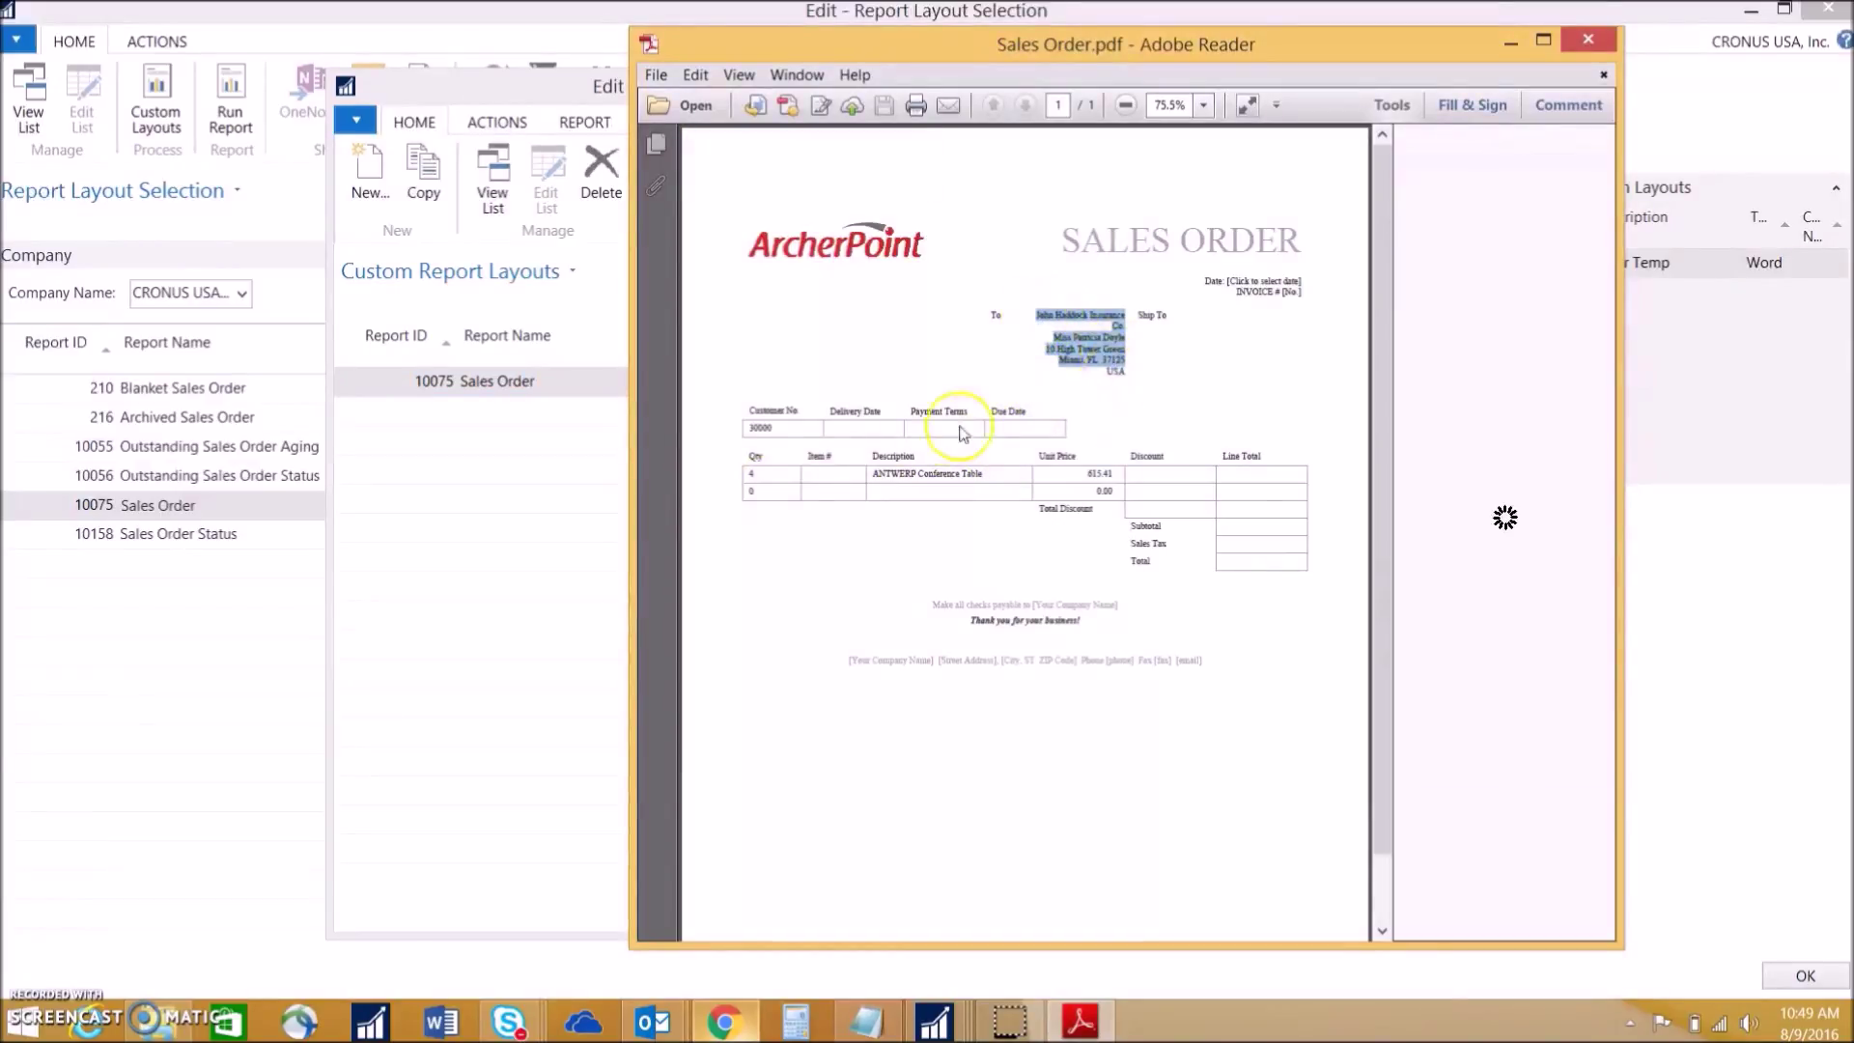
drag(770, 442, 873, 422)
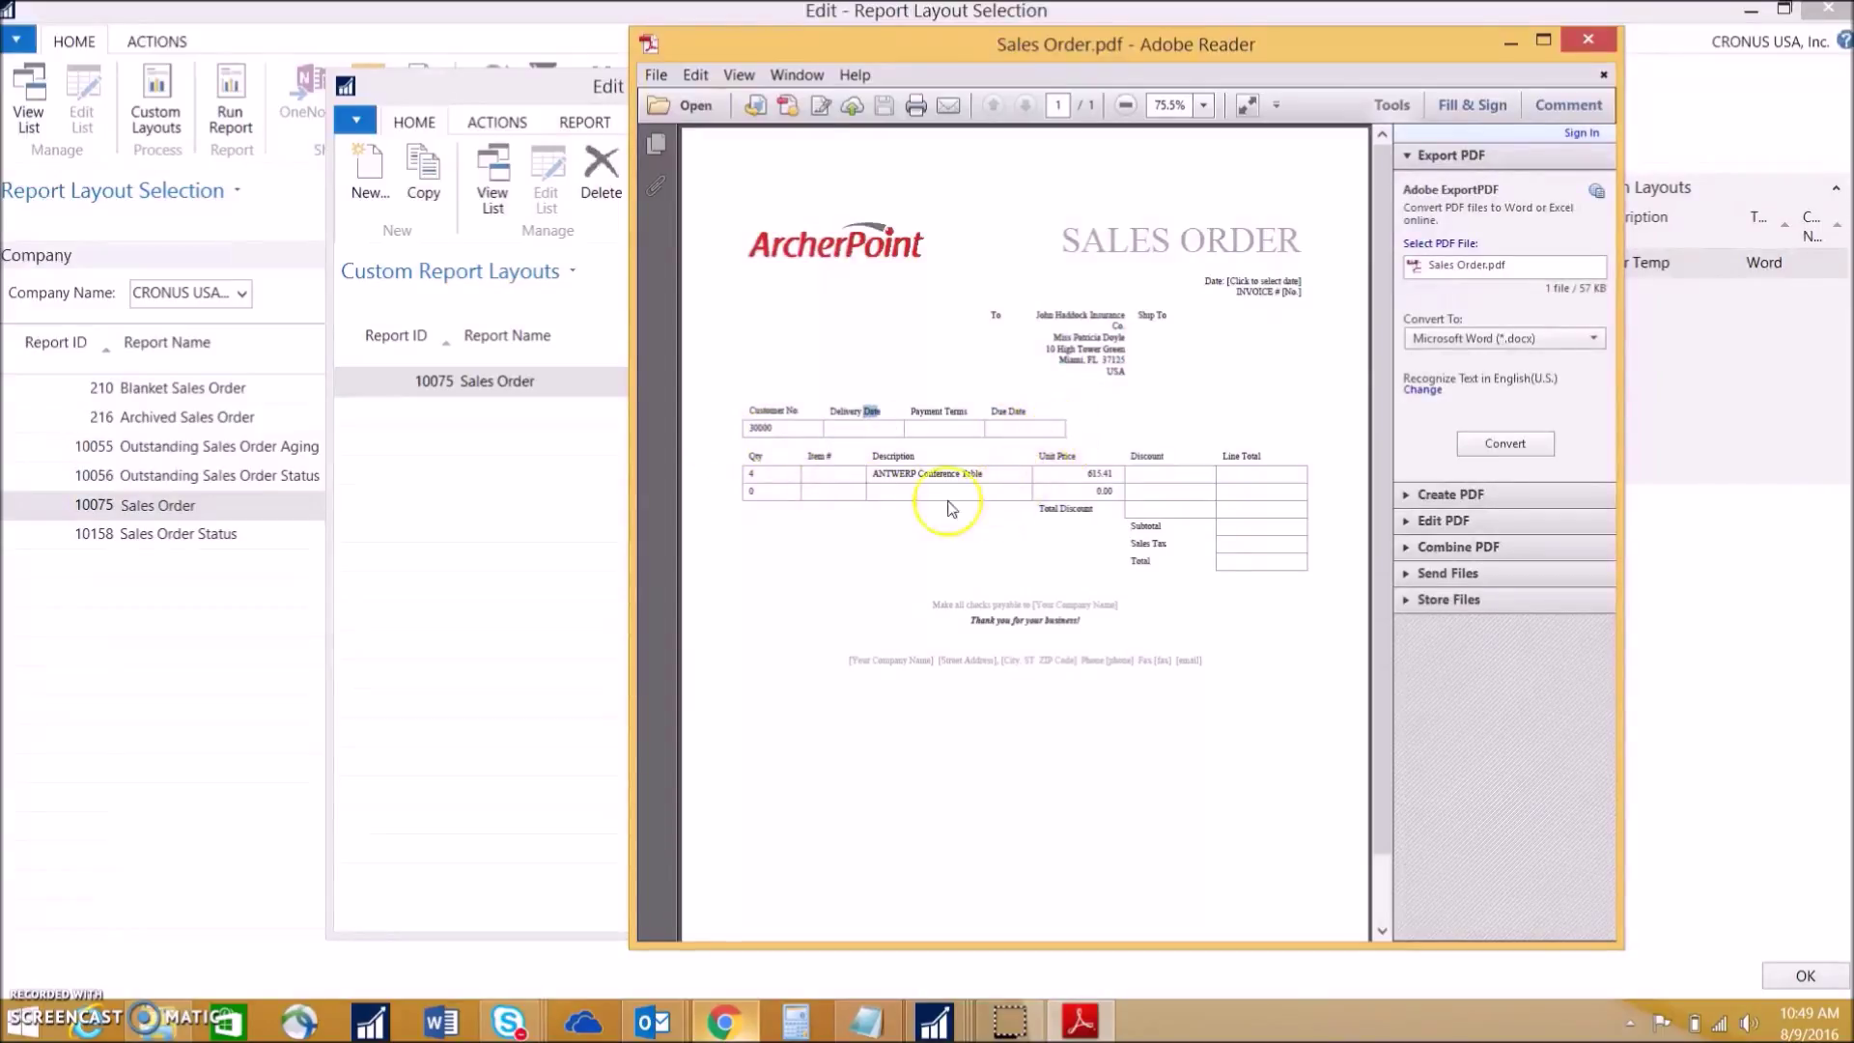
click(786, 469)
drag(872, 471, 991, 479)
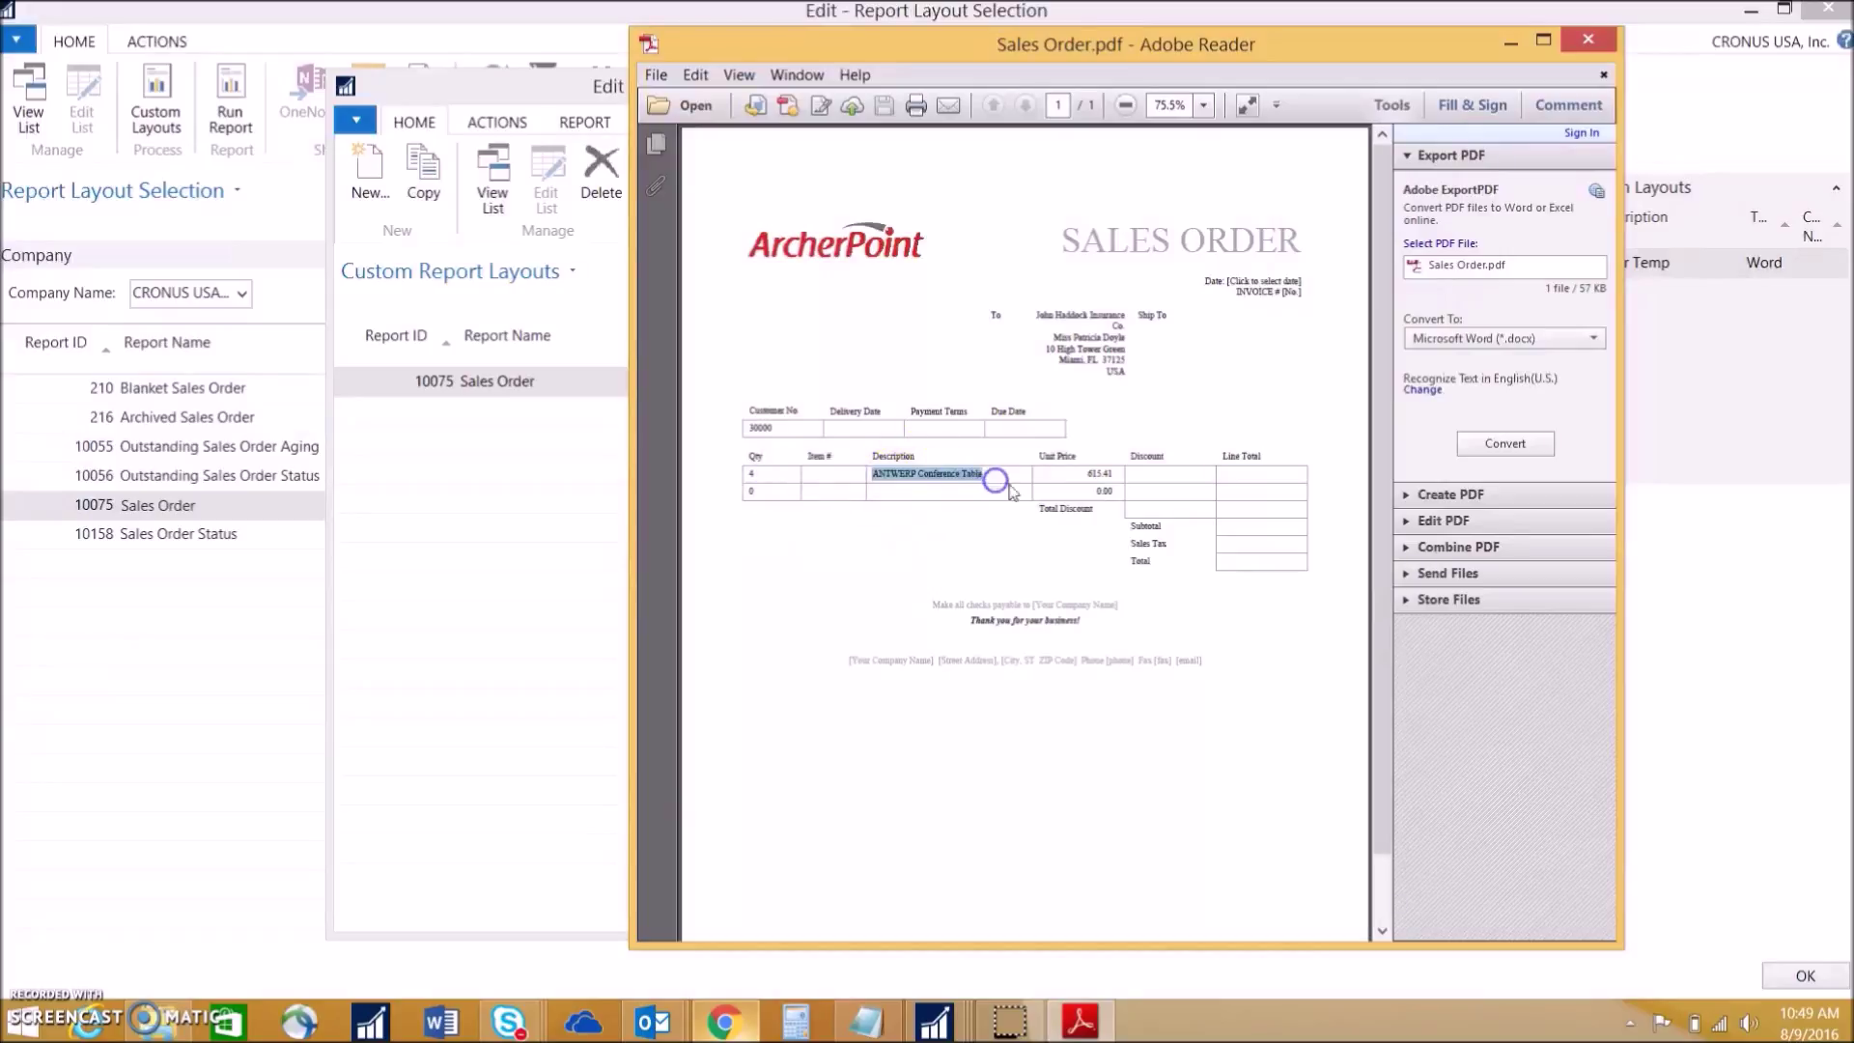
click(1111, 485)
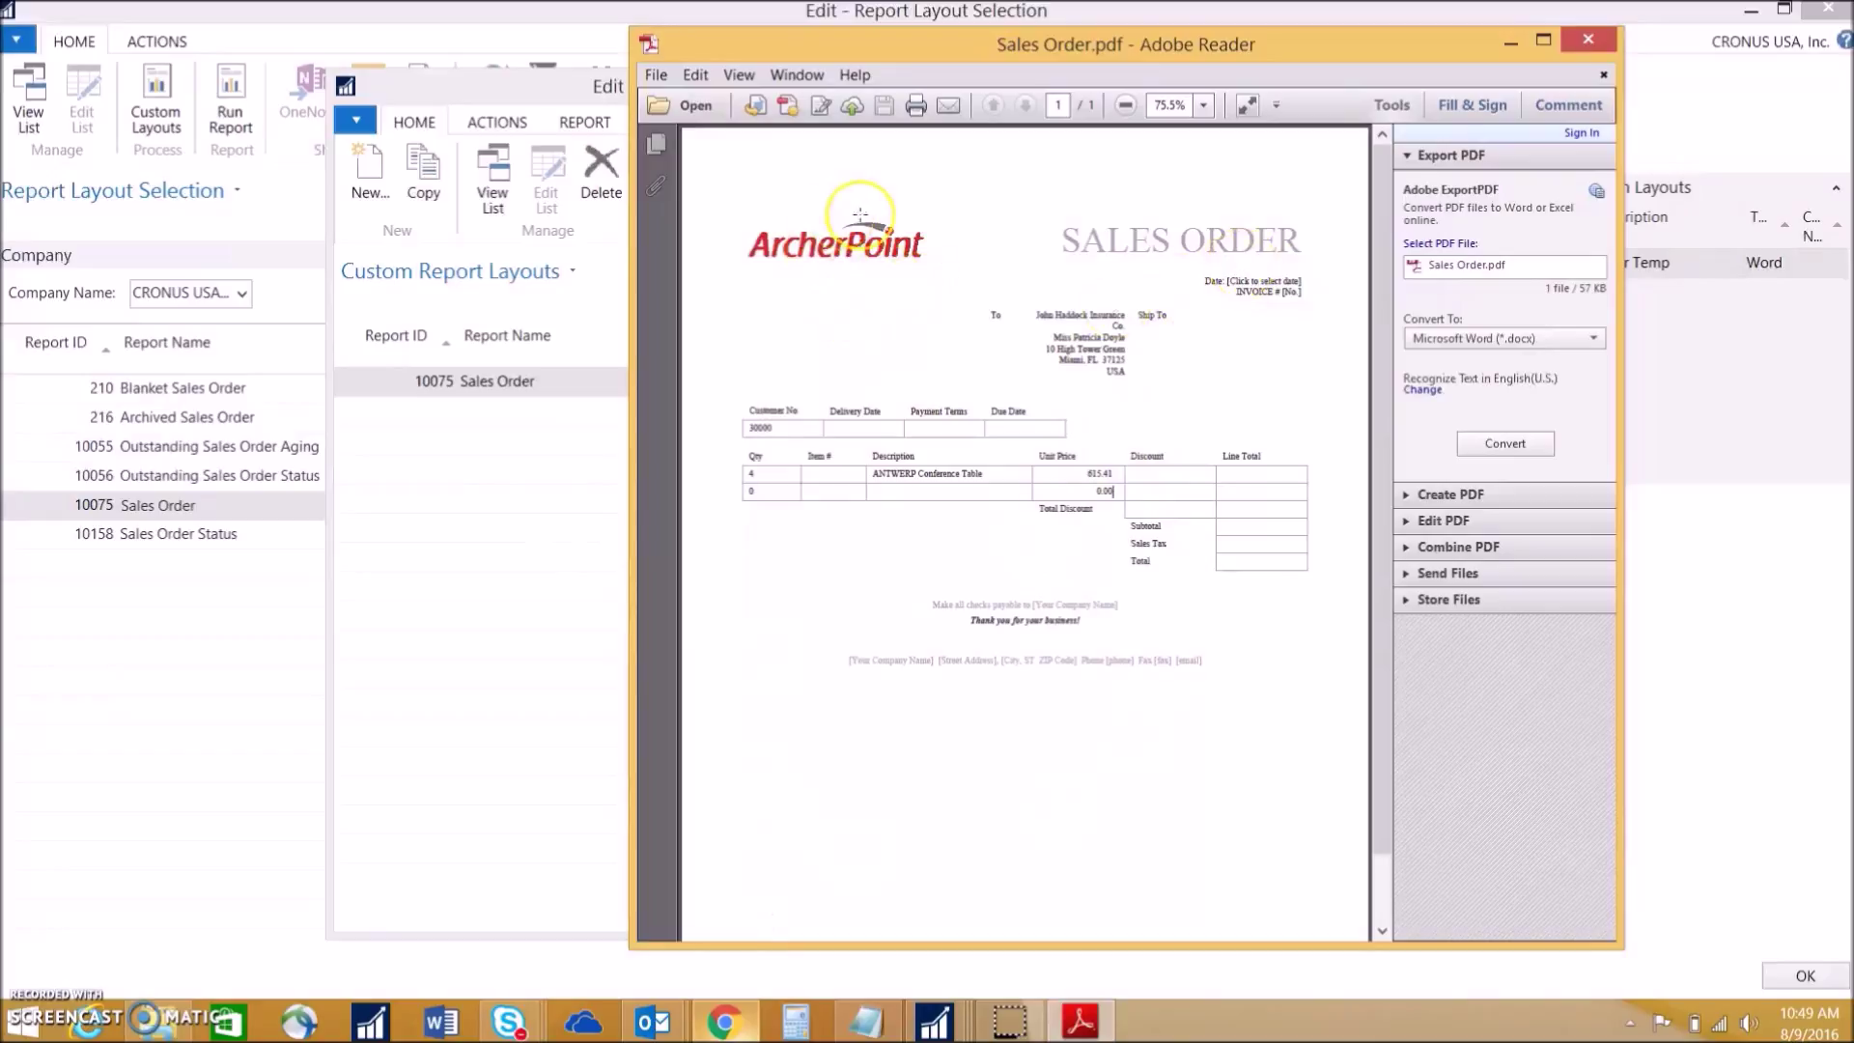
click(1587, 41)
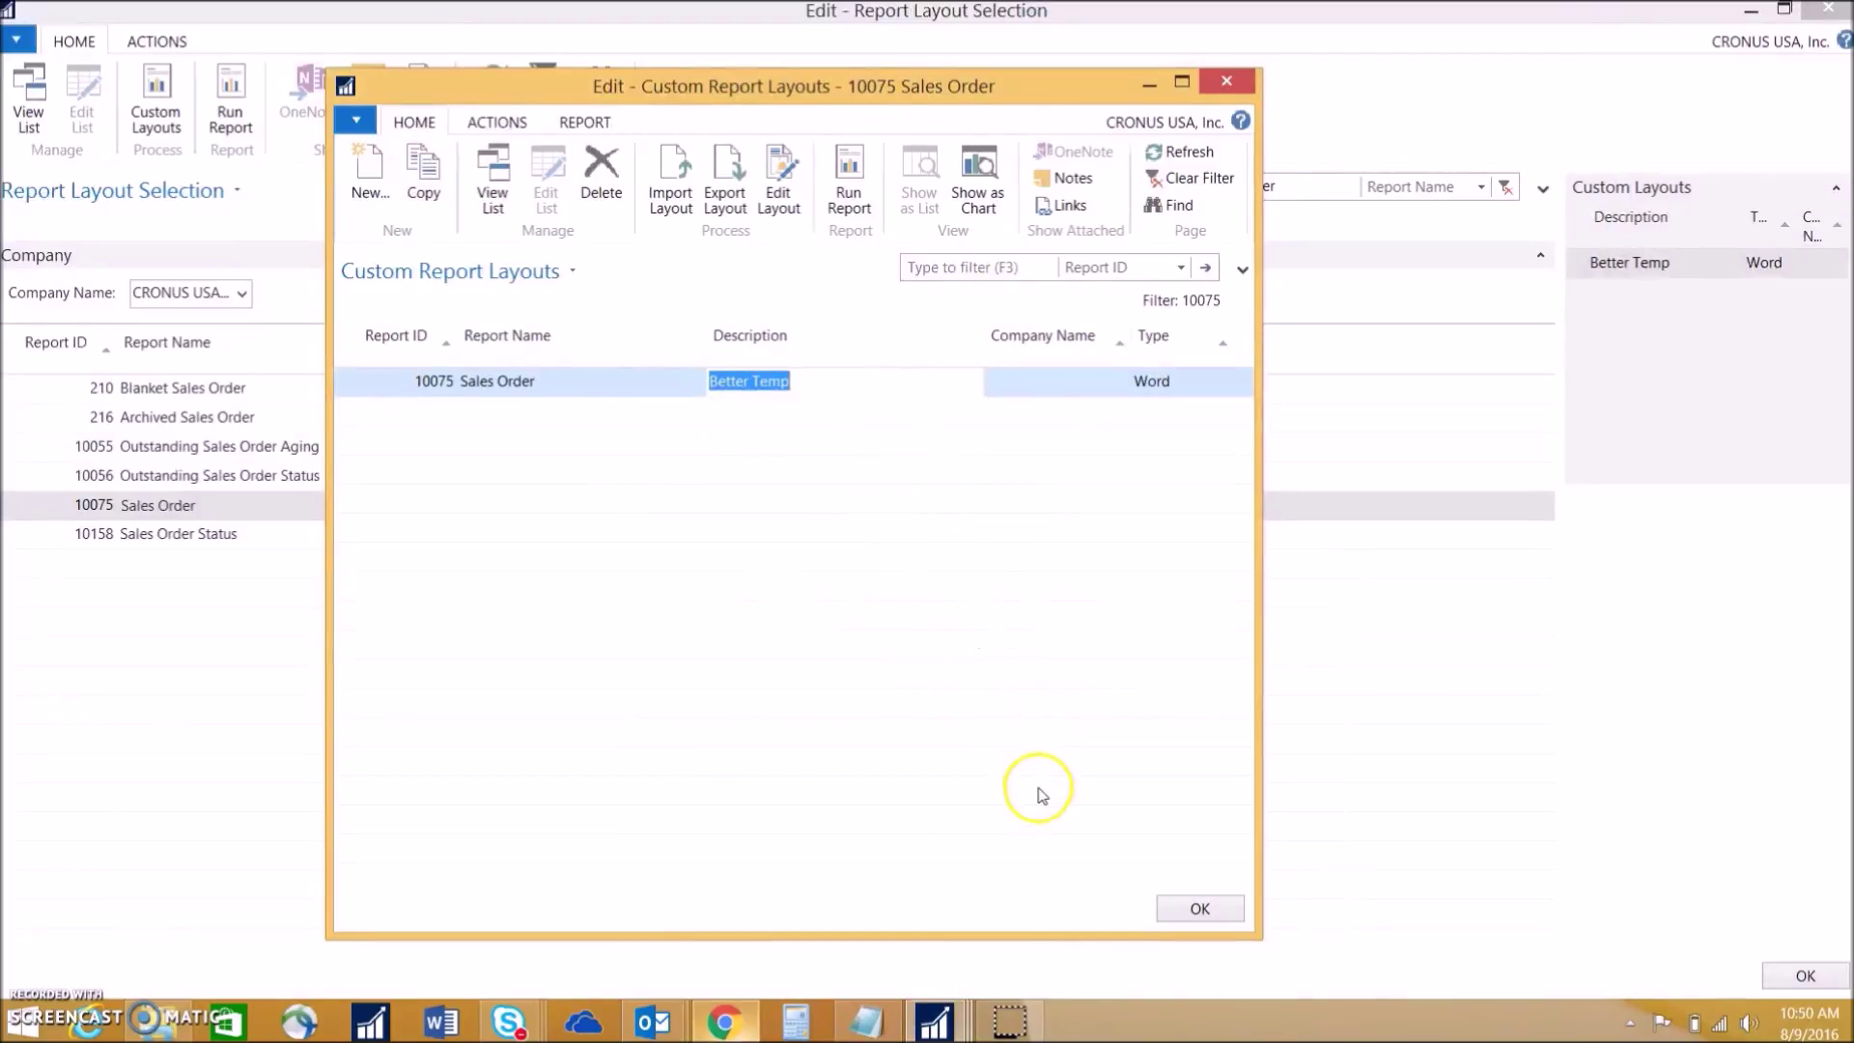
Step: Set report 10075 Sales Order's selected layout to Custom Layout using Better Temp
click(1182, 905)
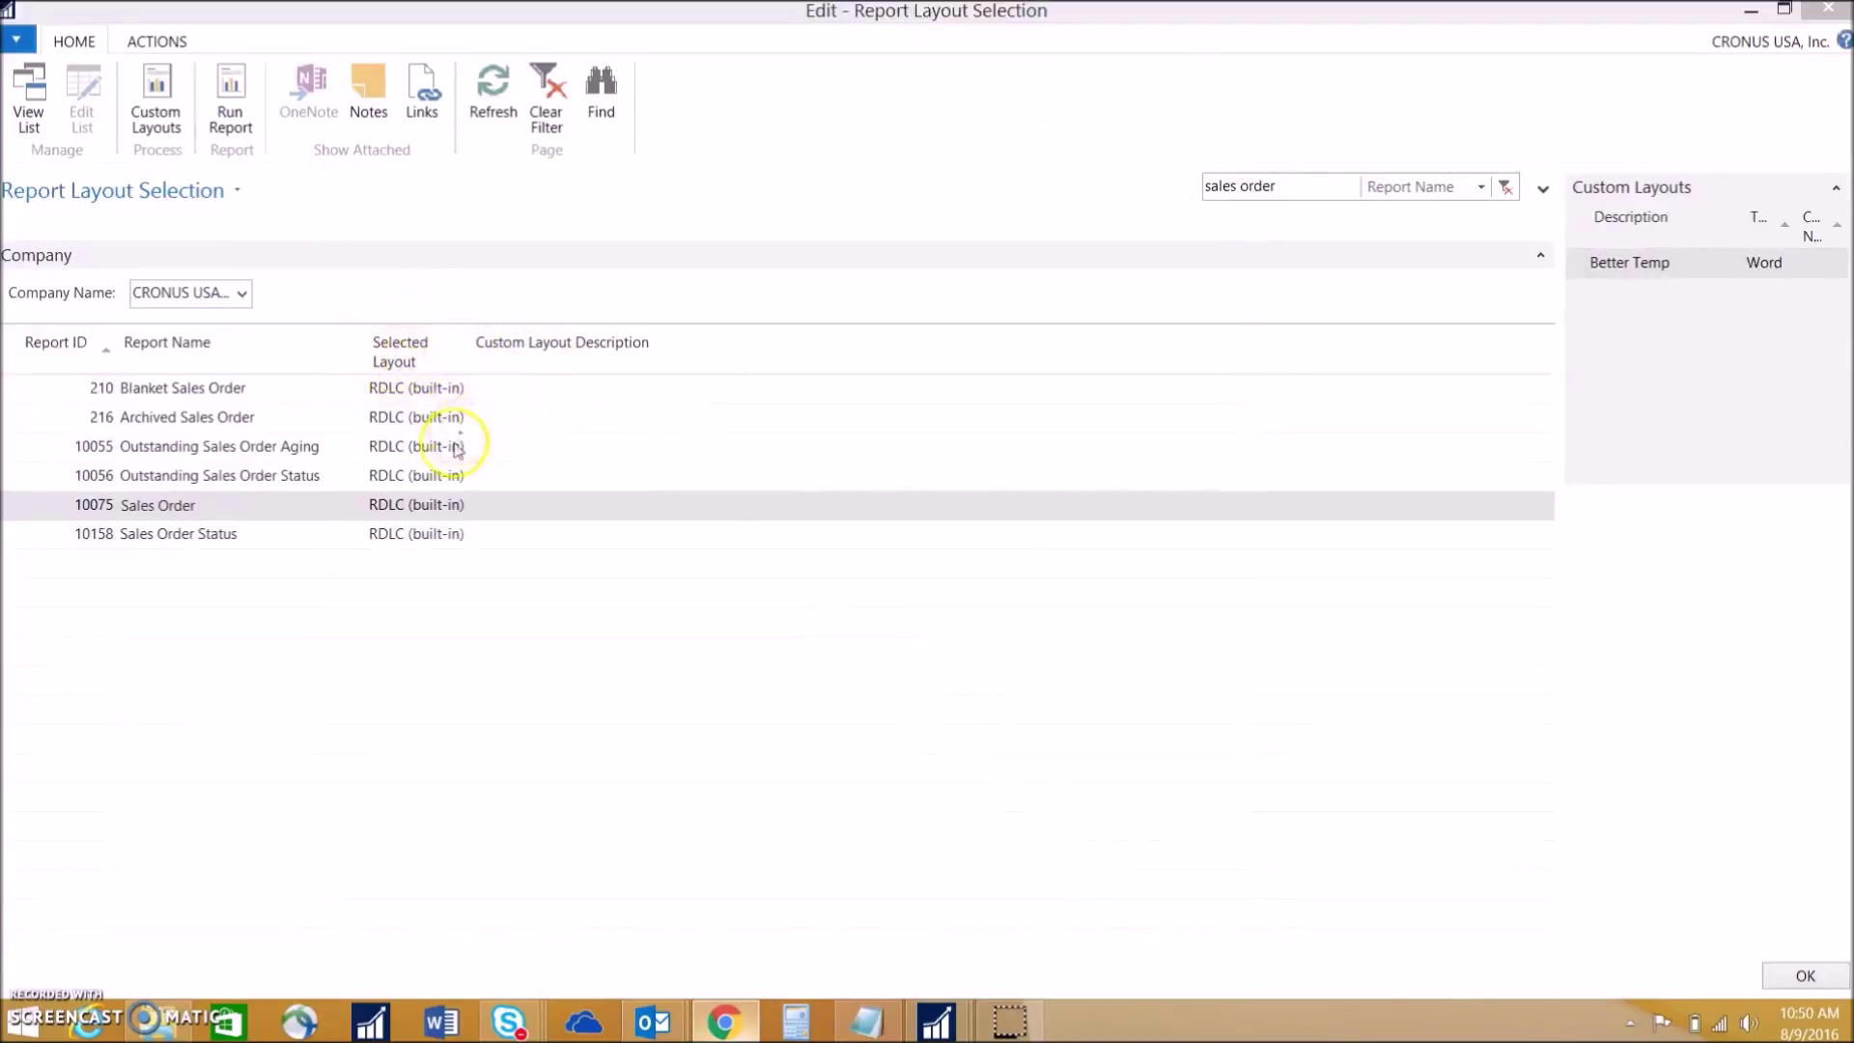
click(456, 512)
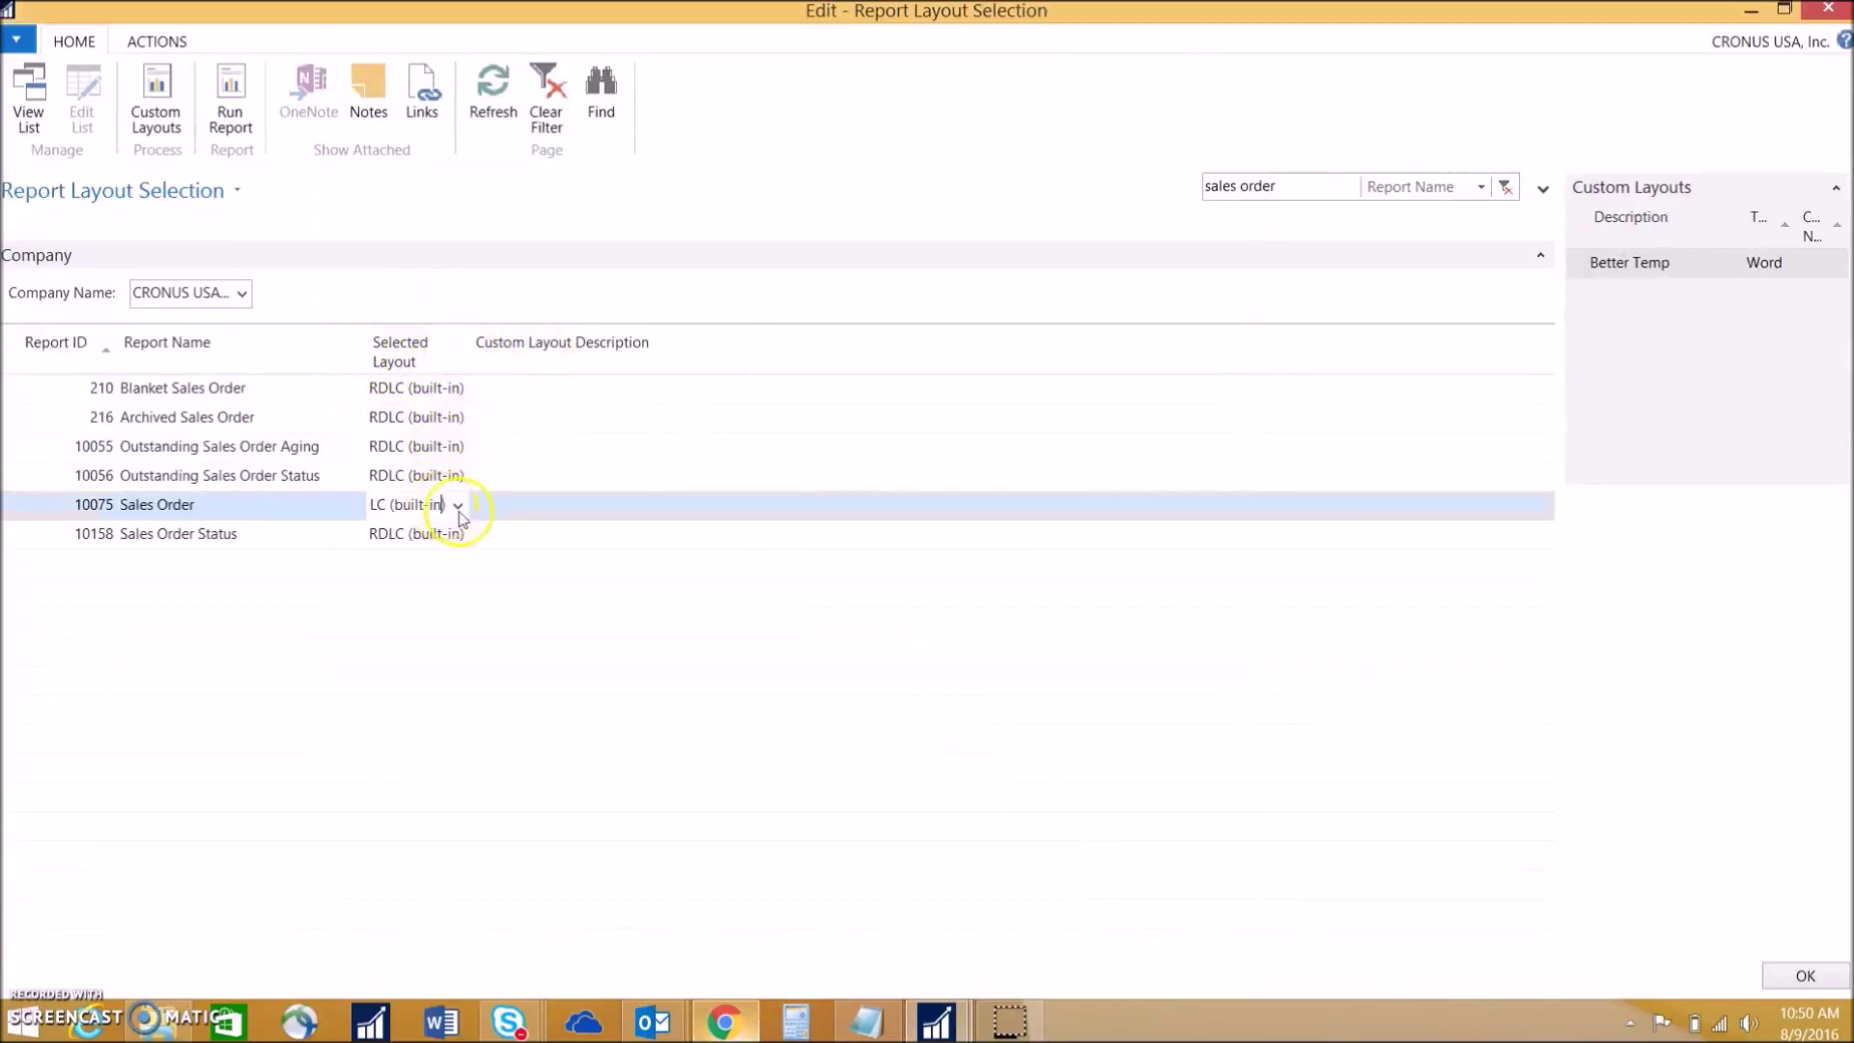
click(457, 506)
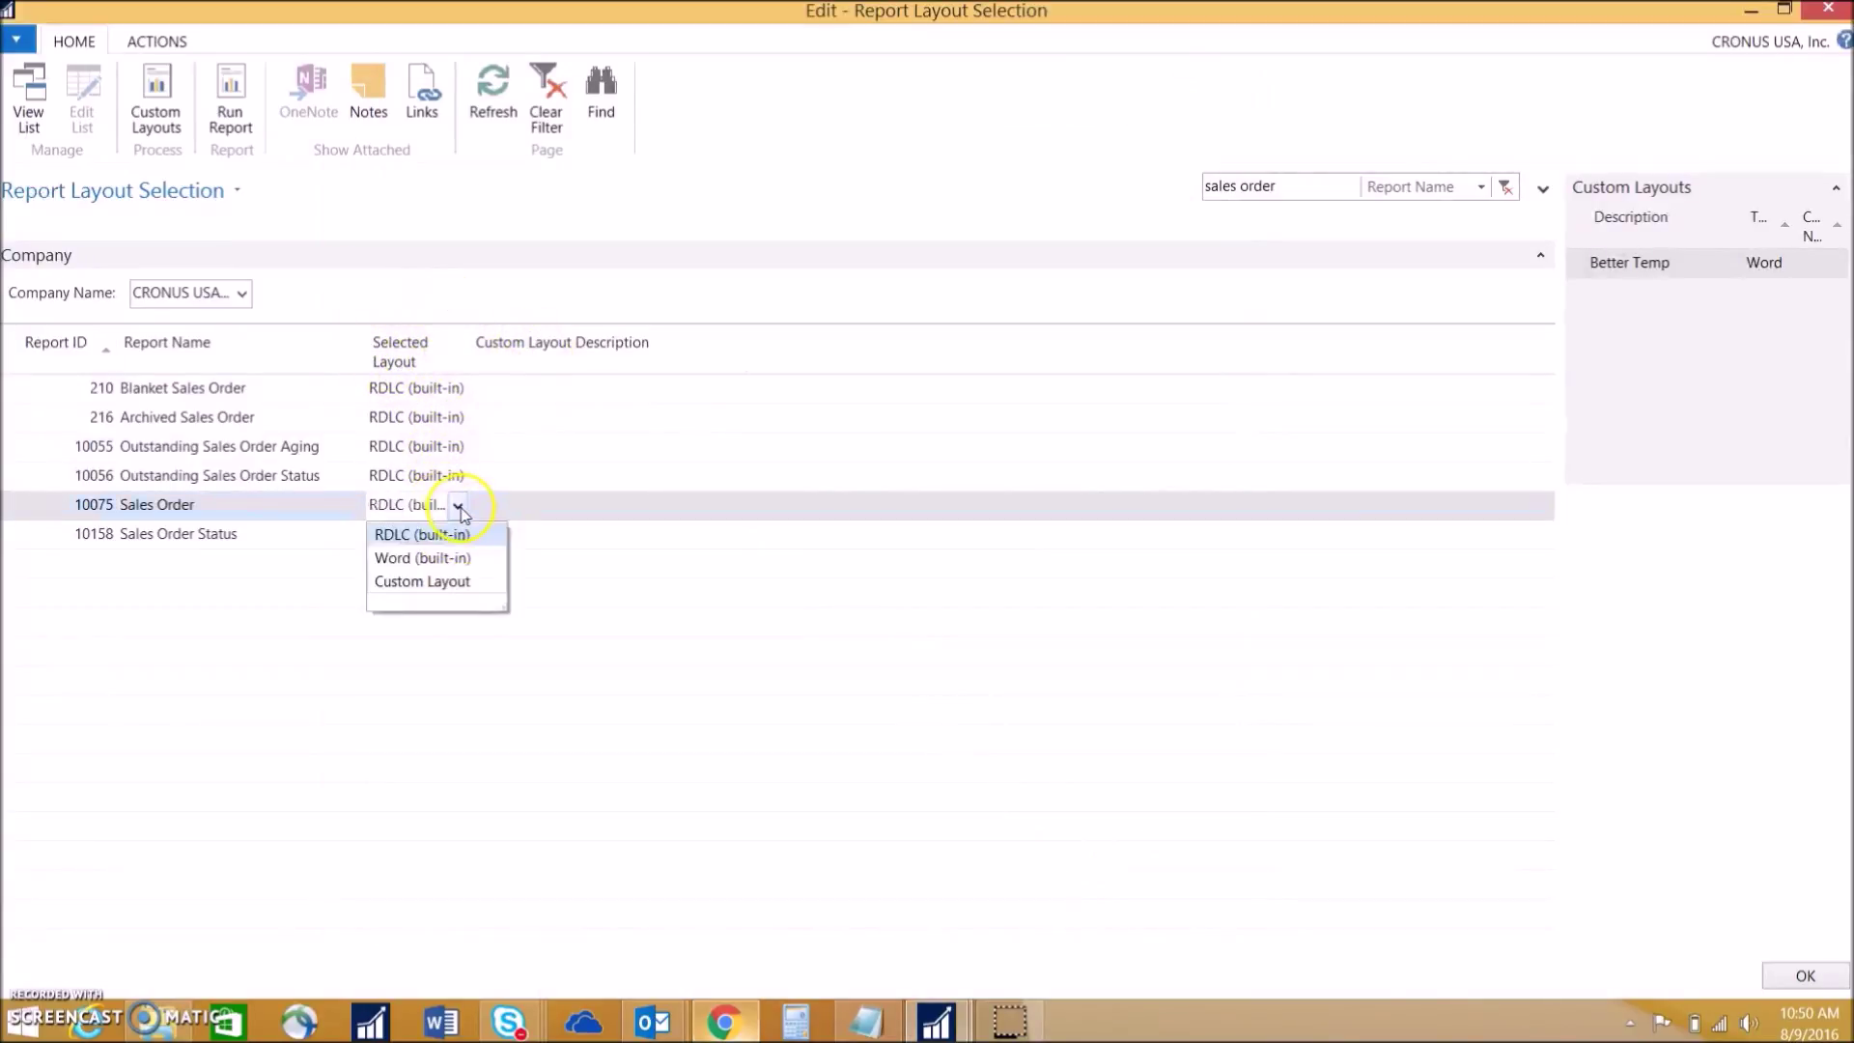
click(444, 582)
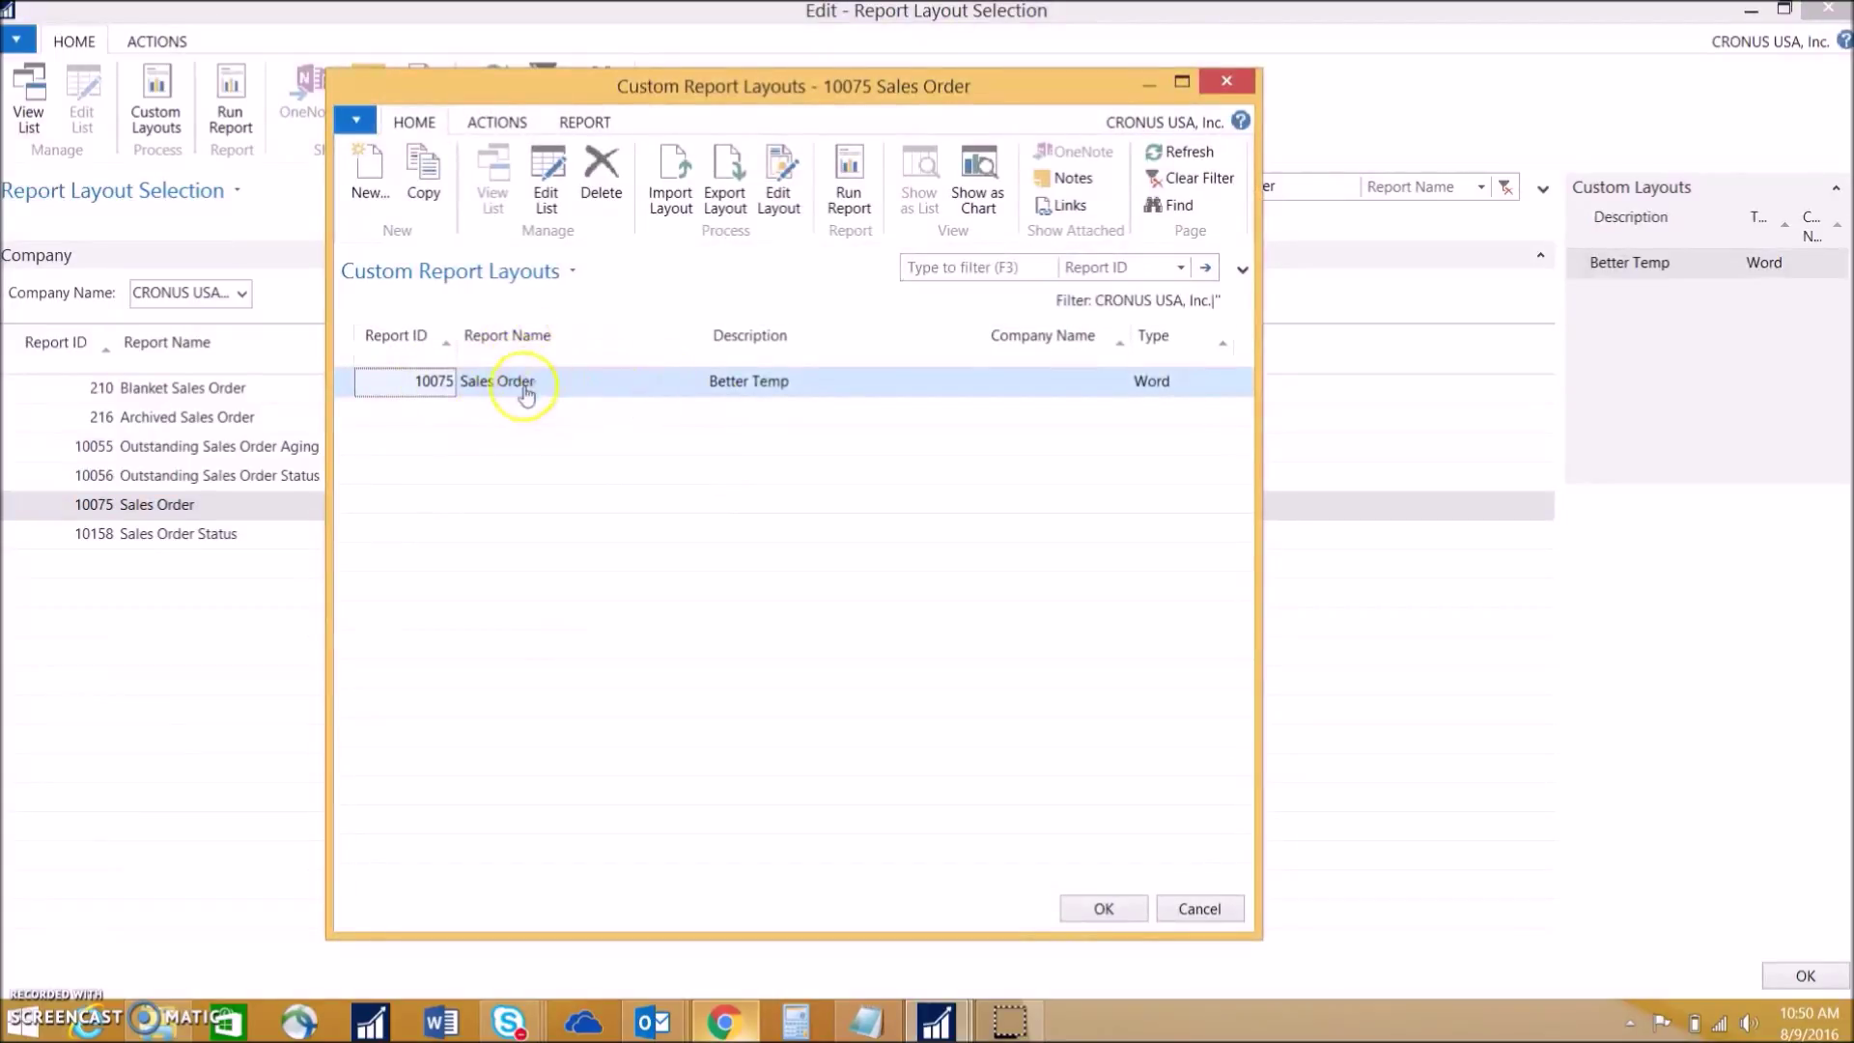
click(549, 386)
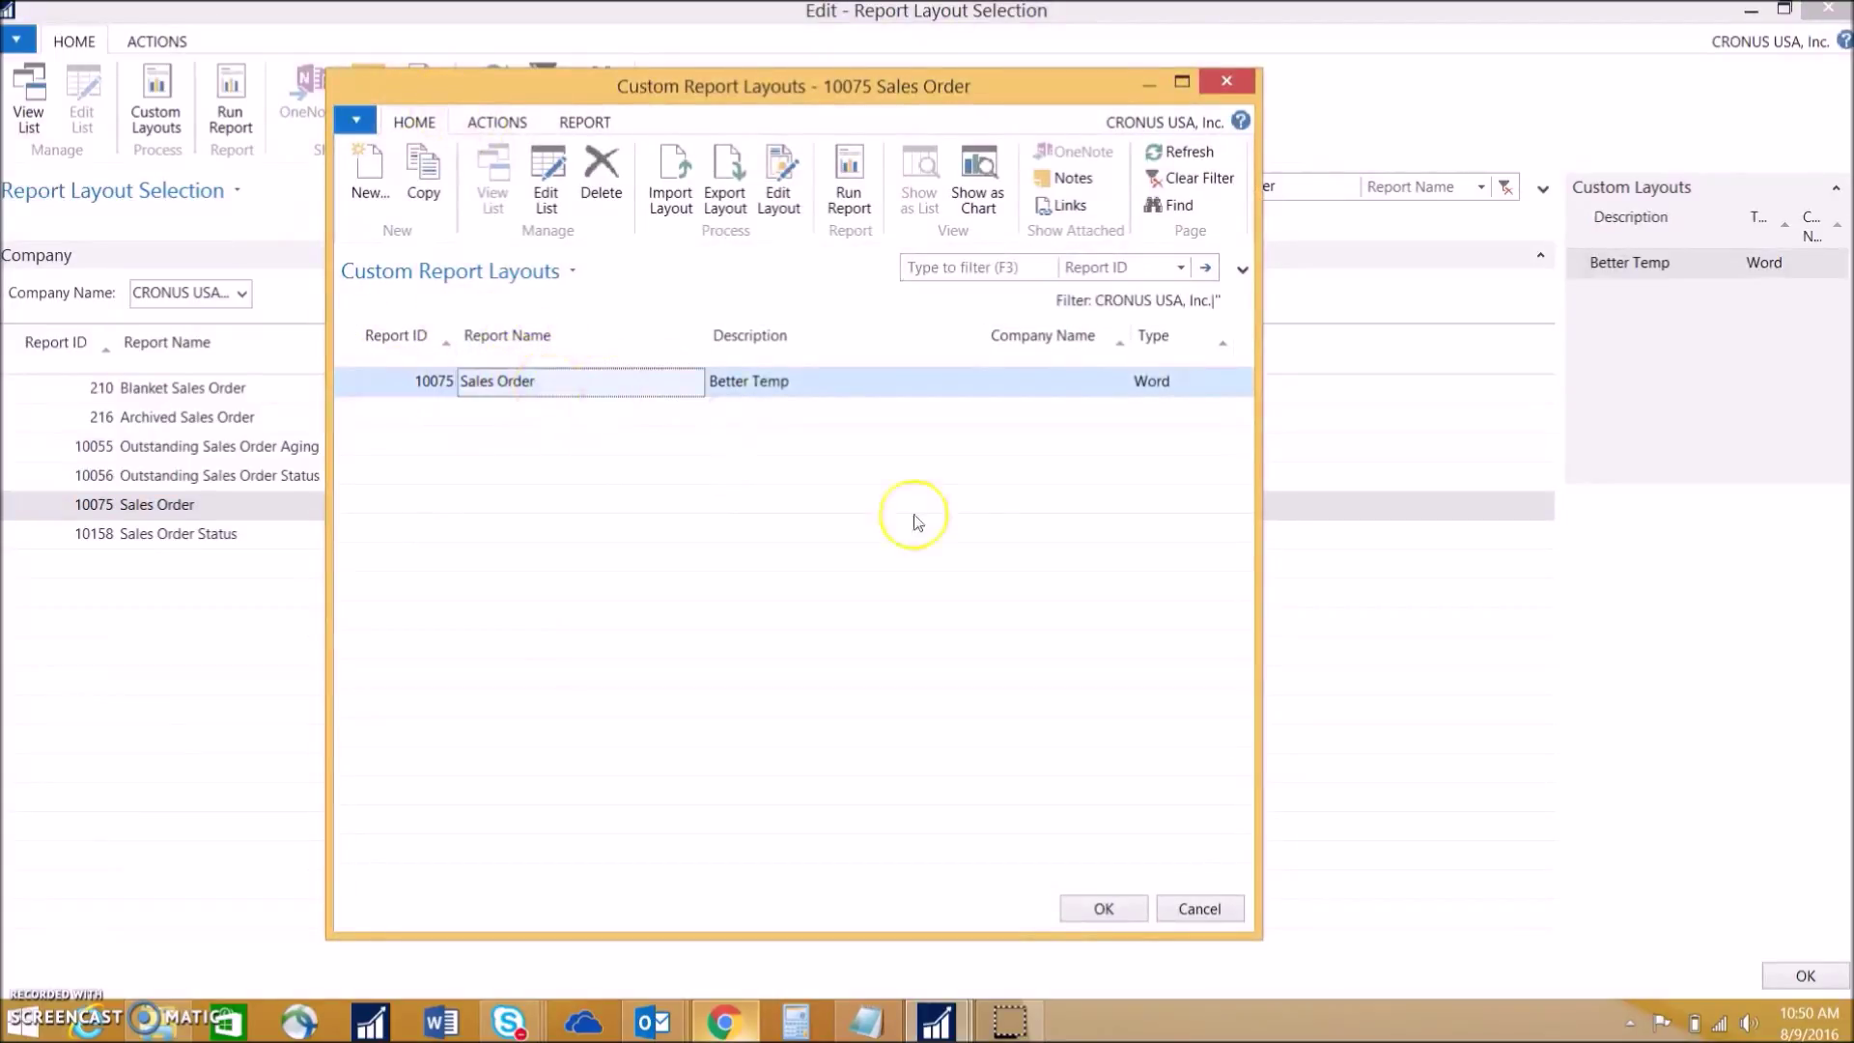
click(1105, 909)
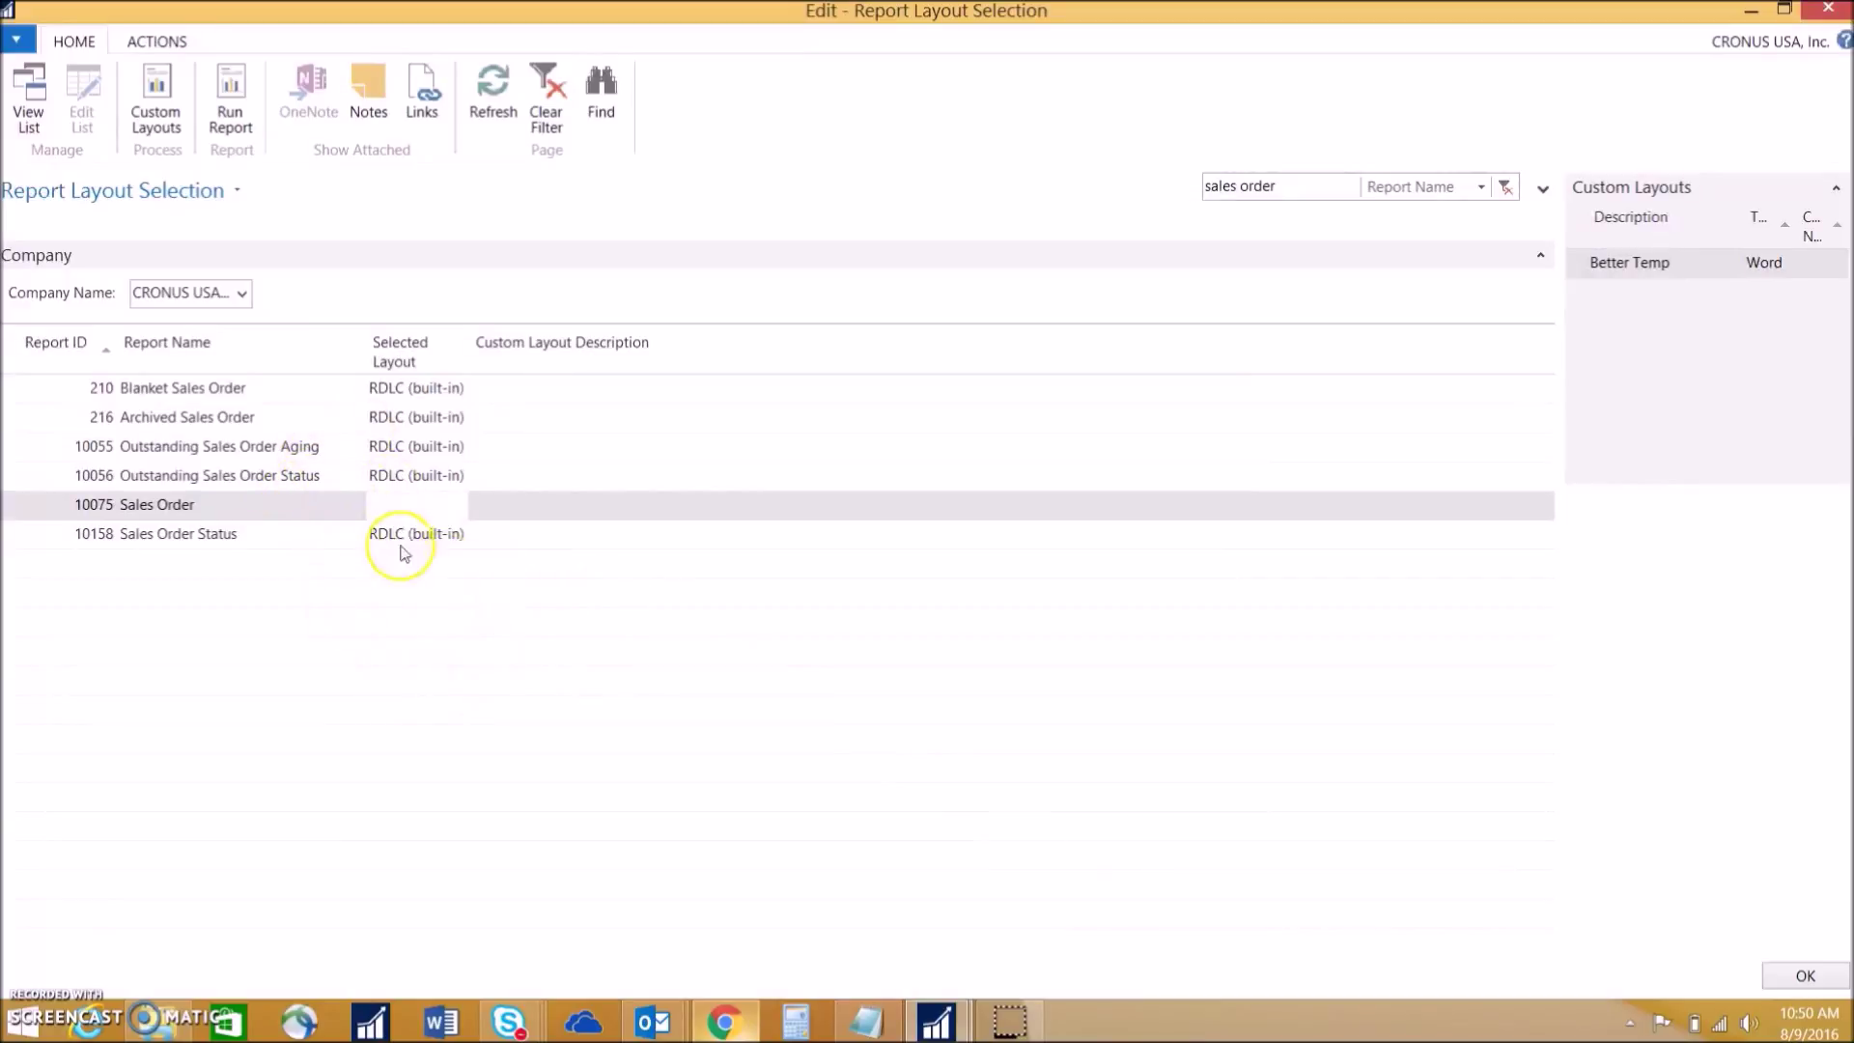
text(C)
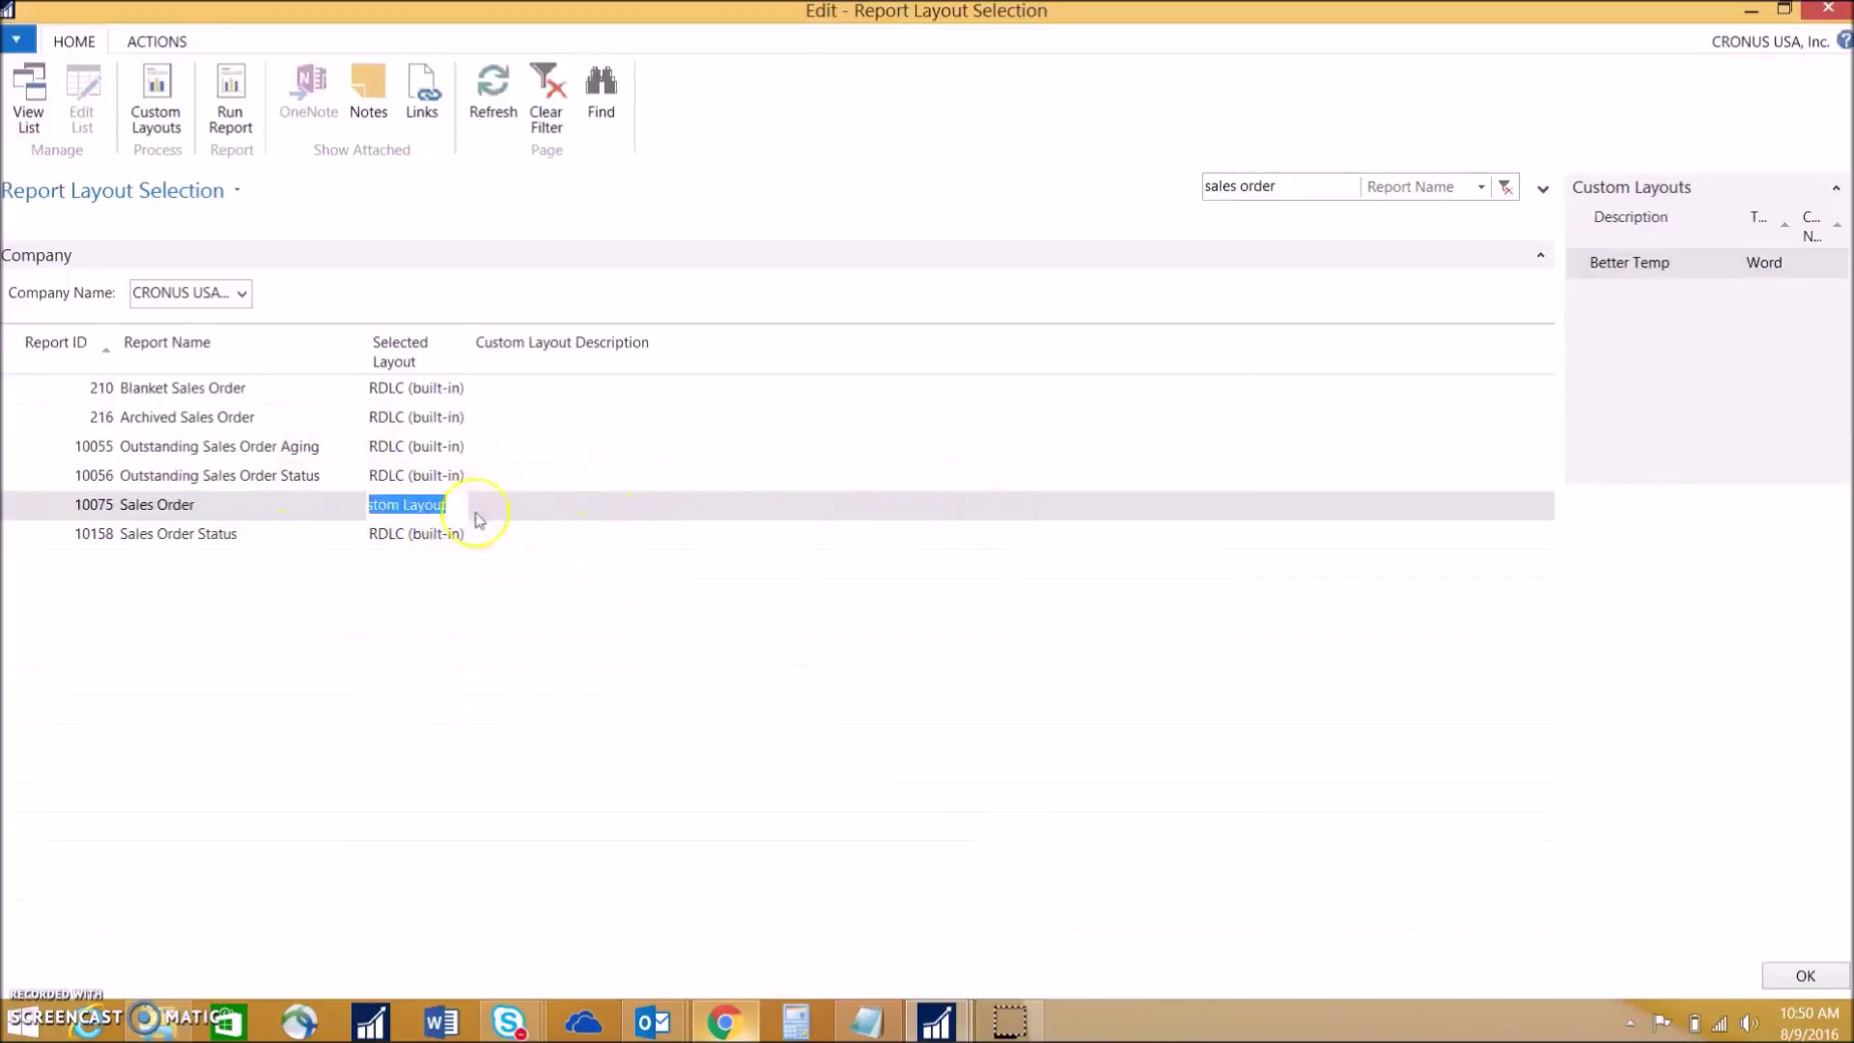
key(Tab)
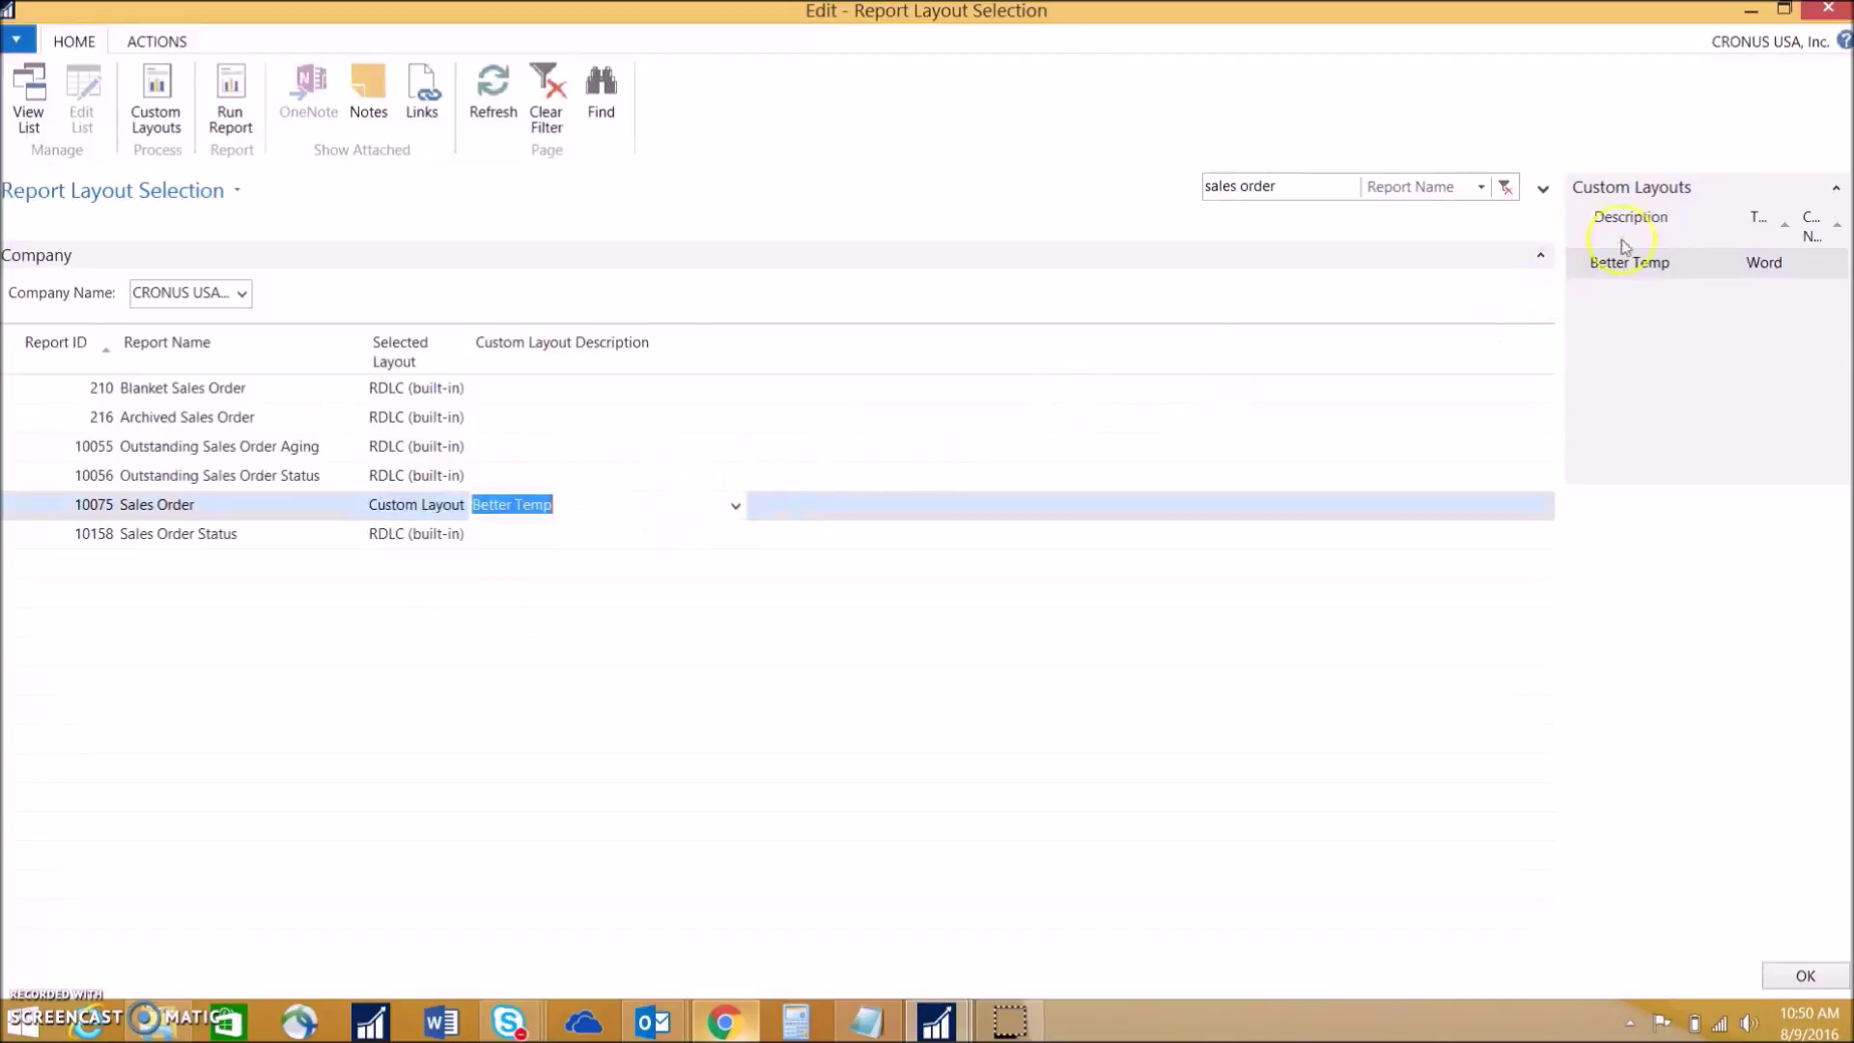
Step: Print order 101013's confirmation to PDF, view it, and close Adobe Reader
click(1829, 11)
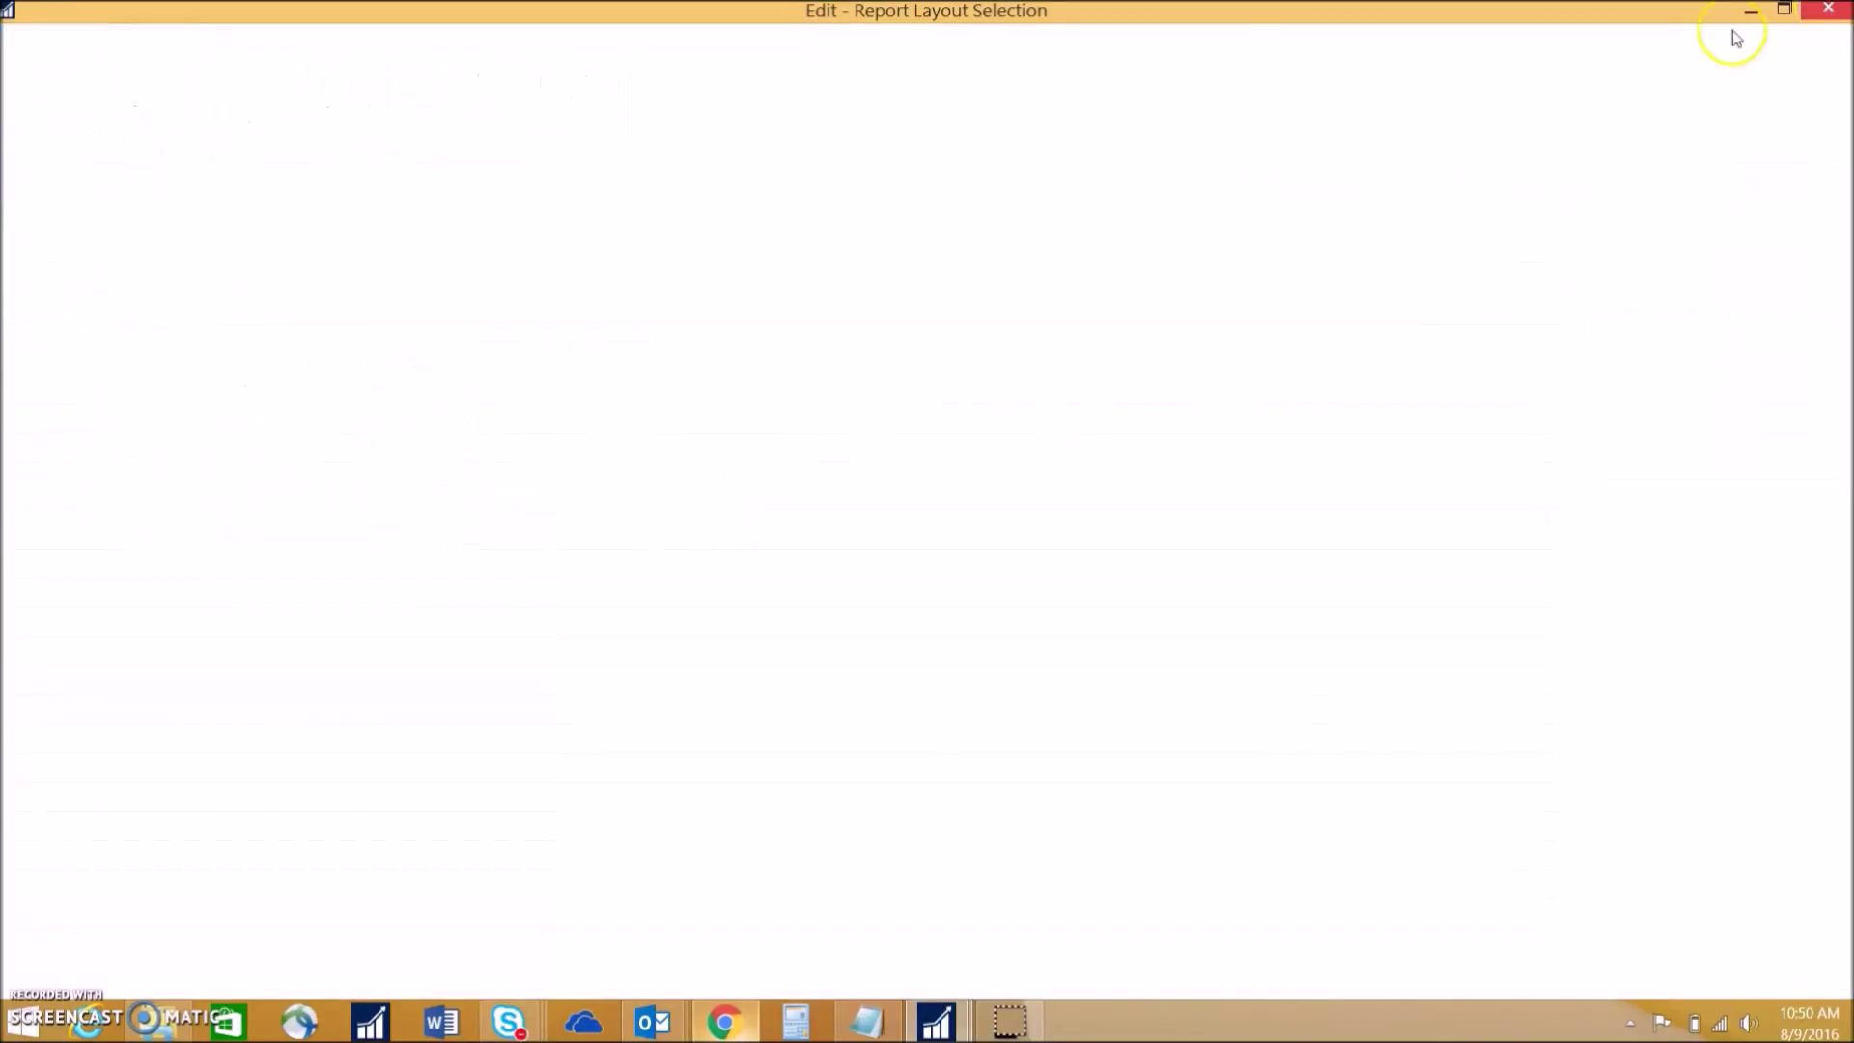
click(503, 433)
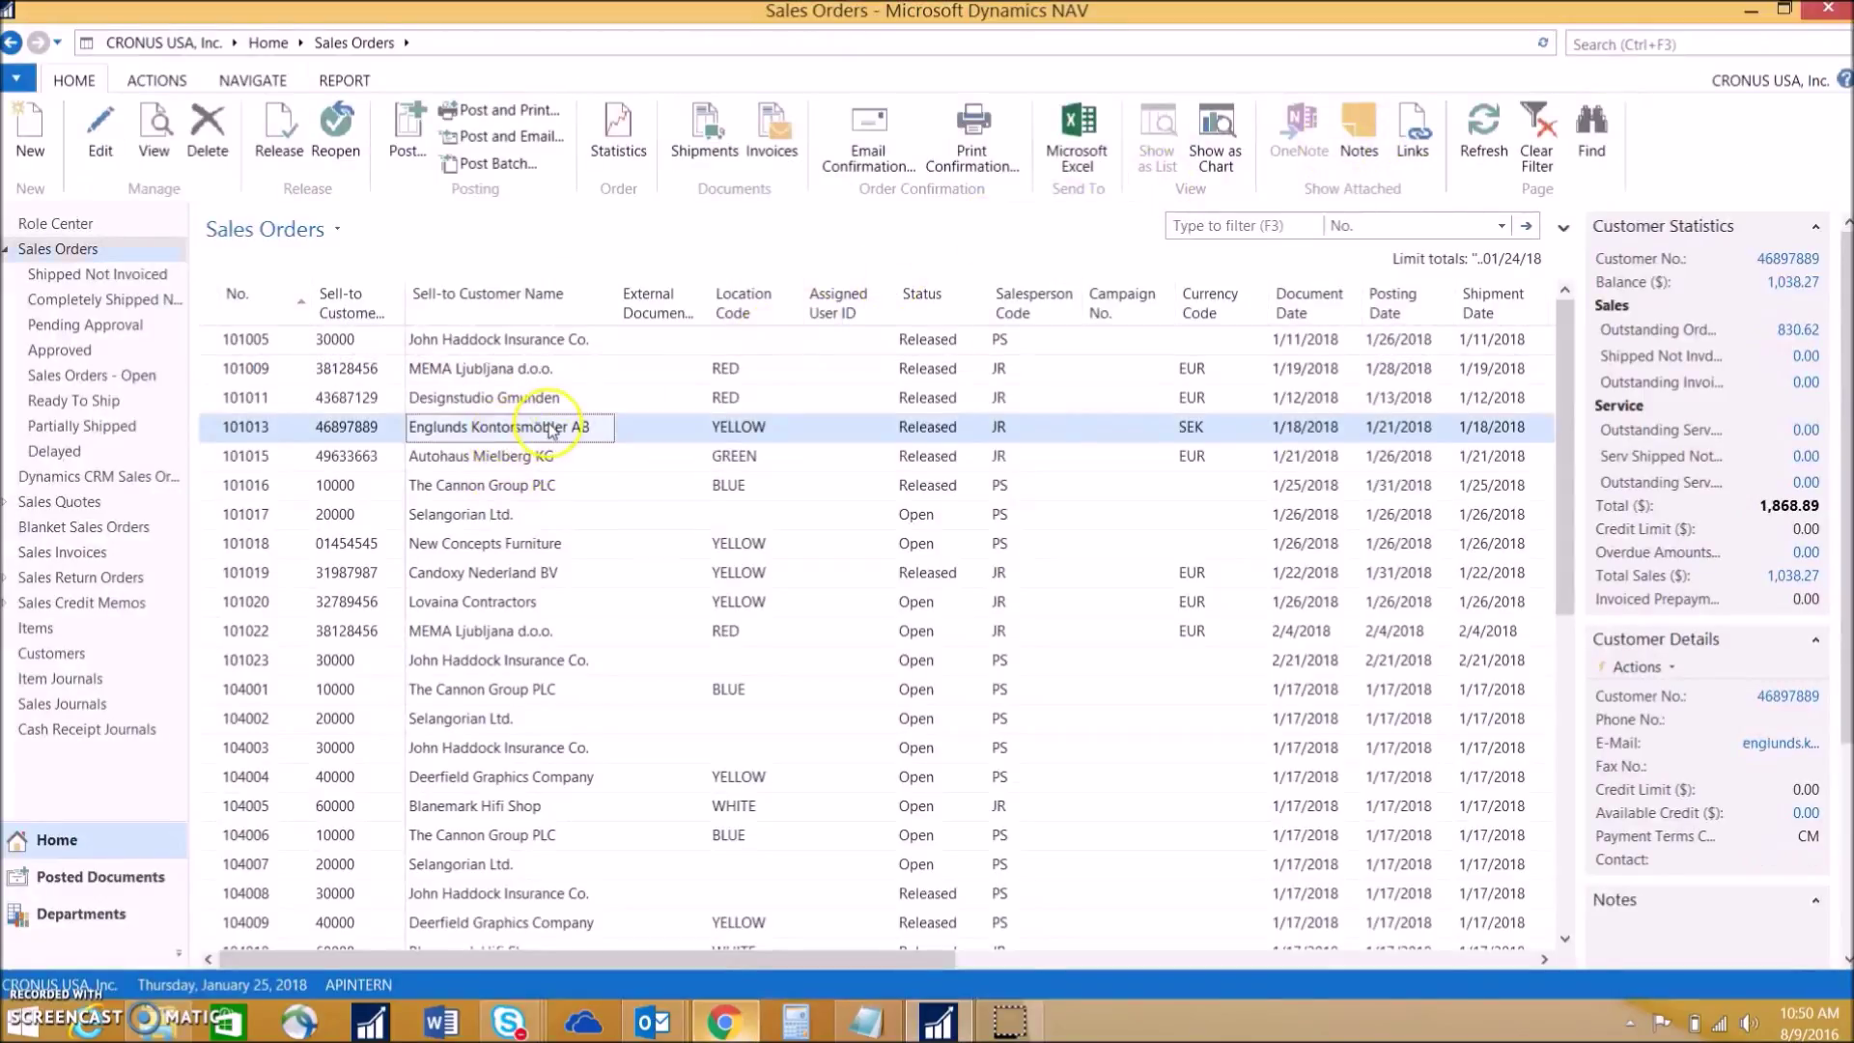
click(981, 167)
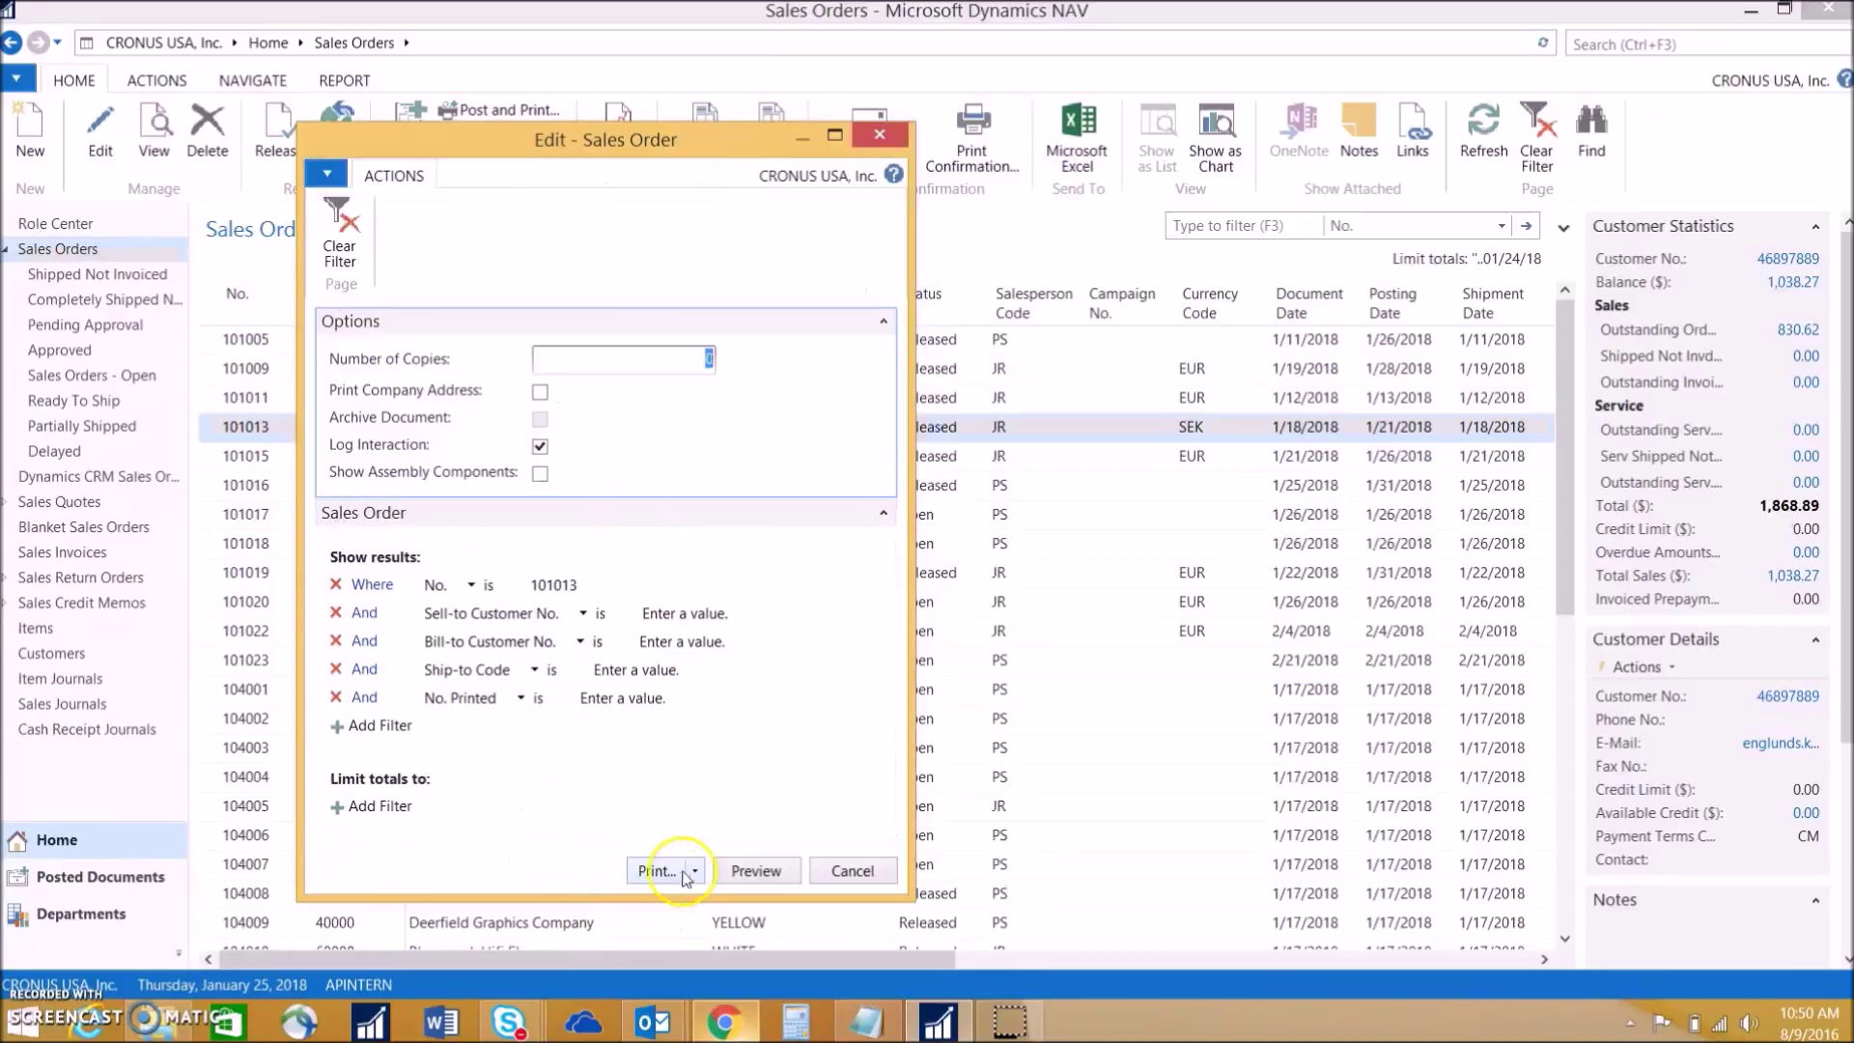
click(662, 870)
click(715, 954)
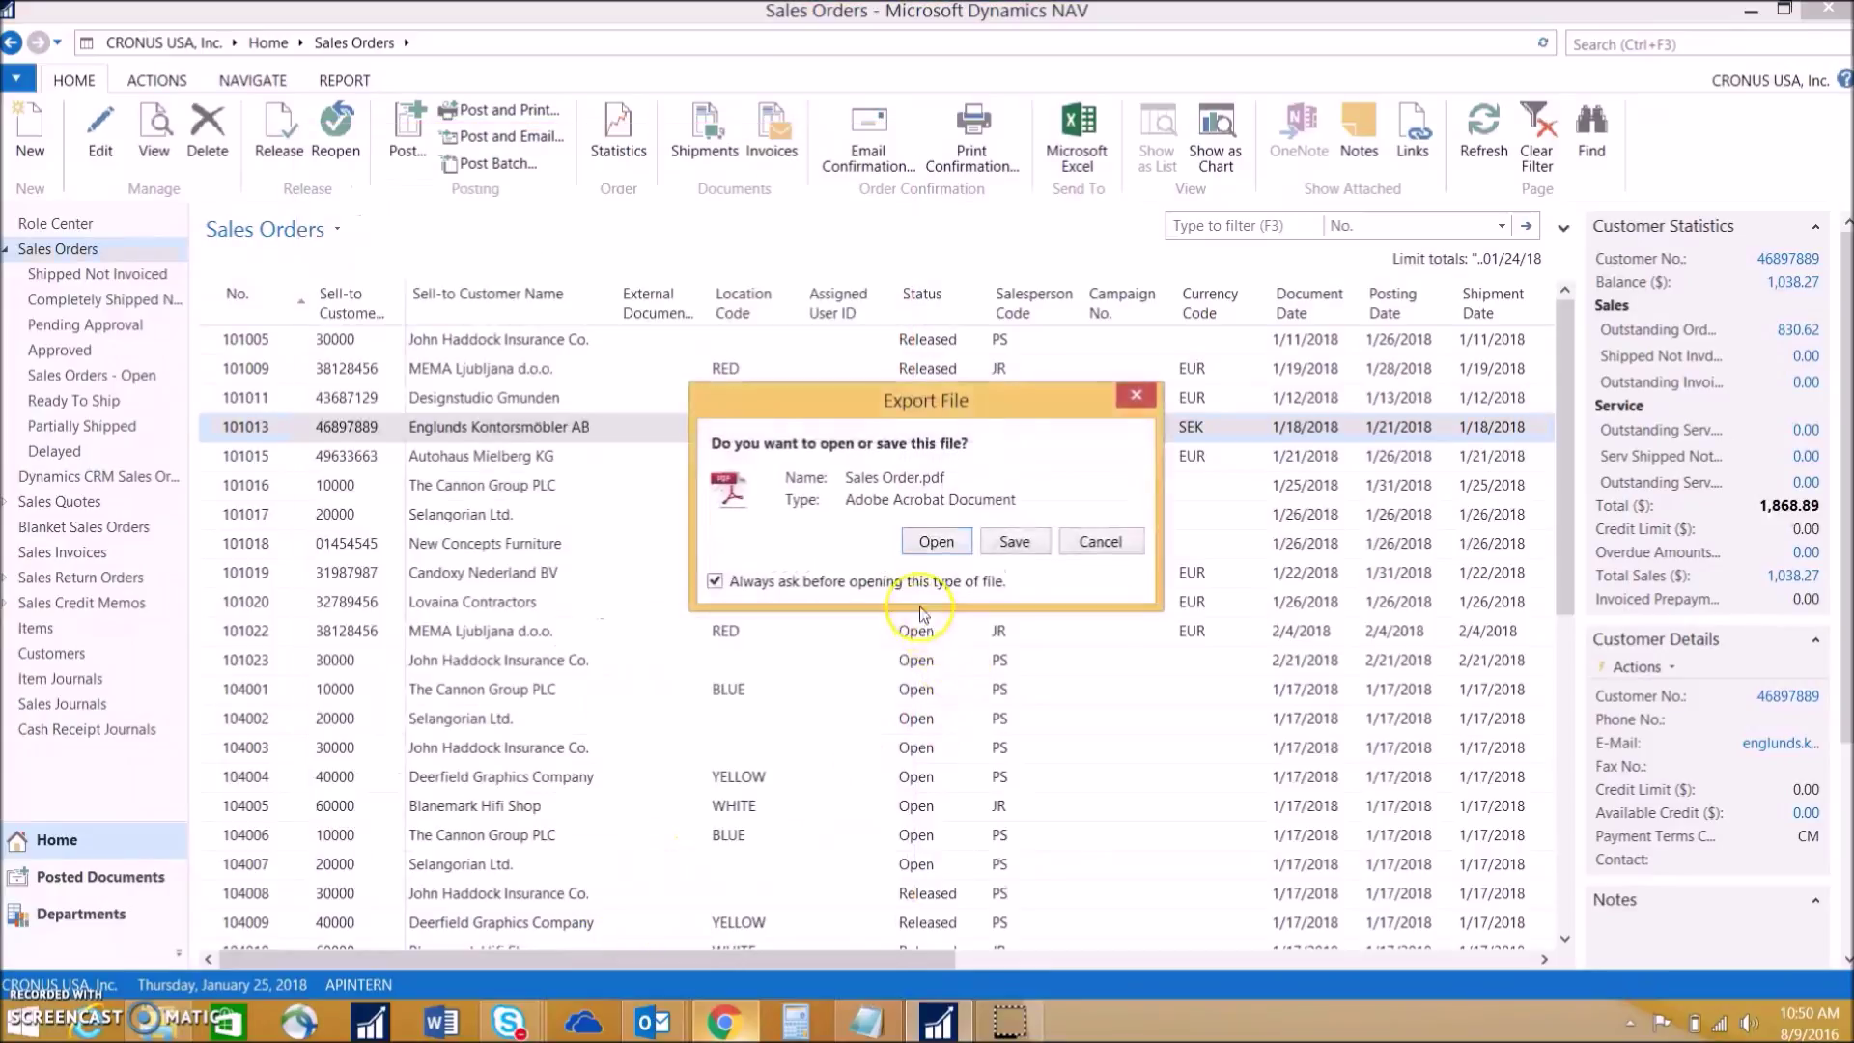
click(850, 541)
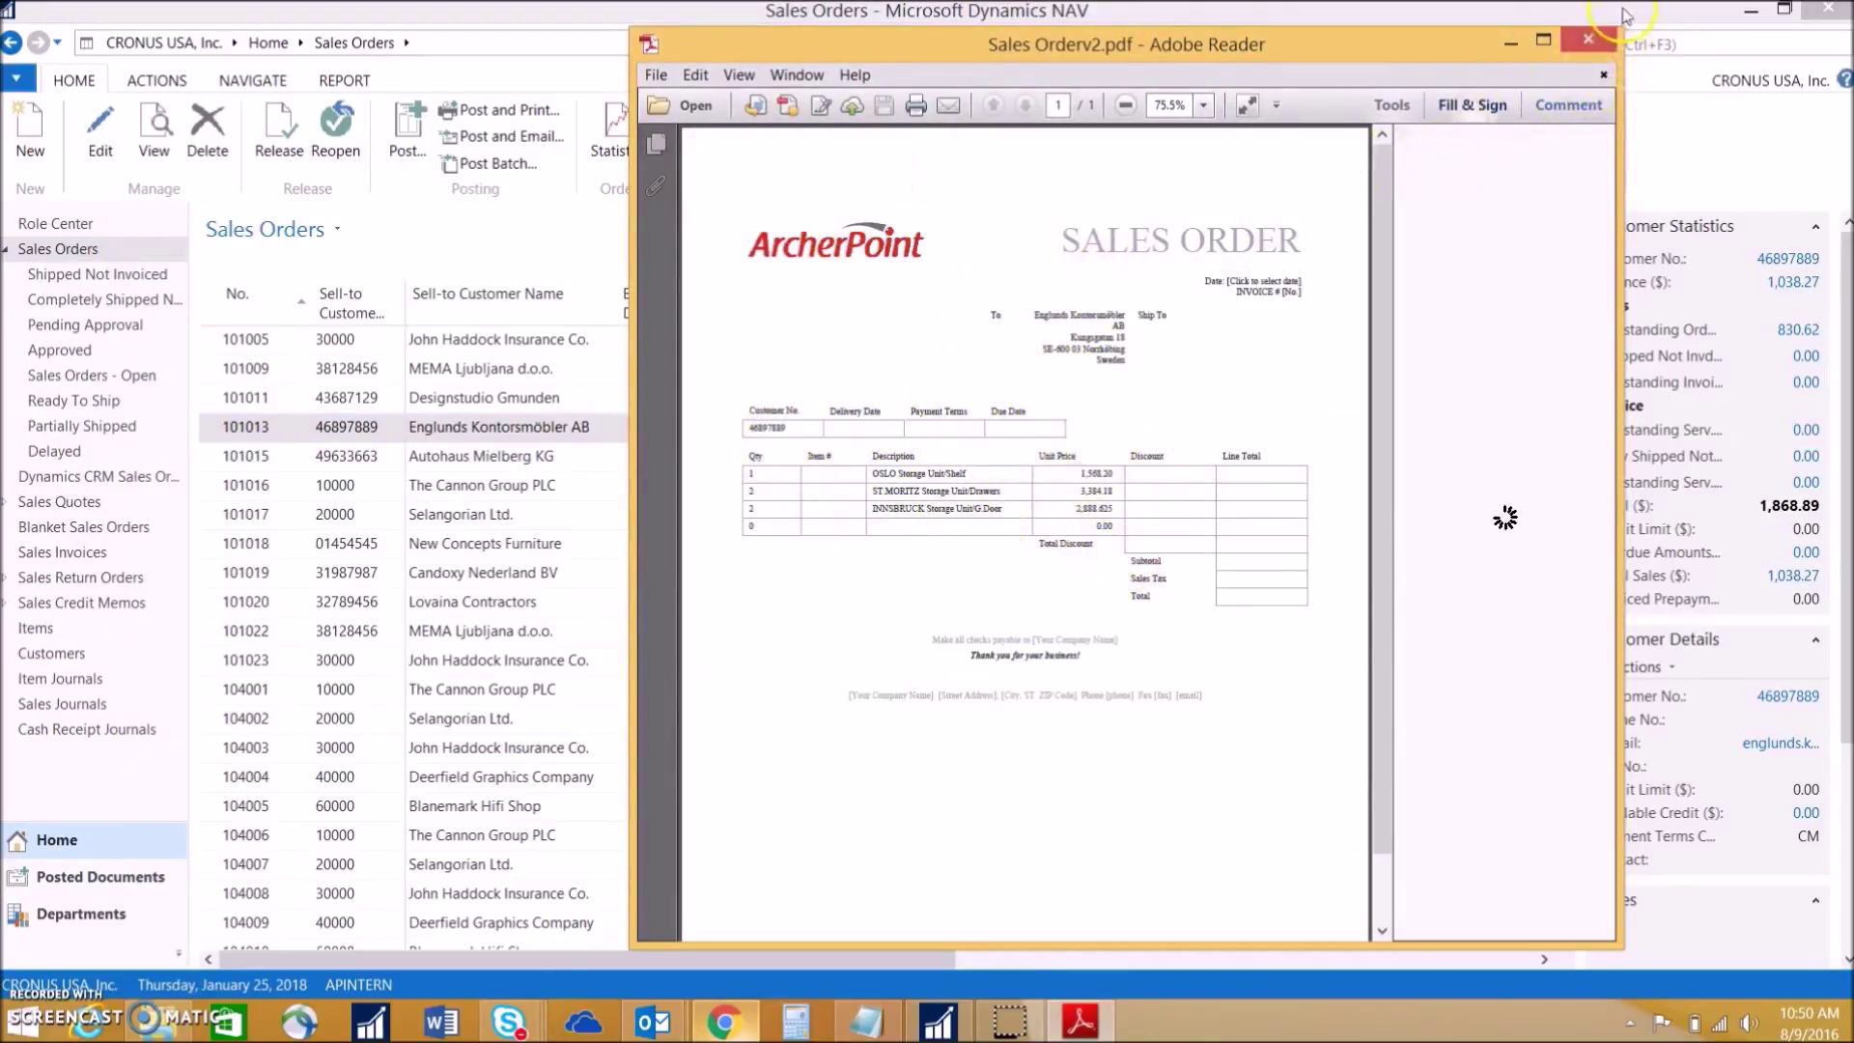
click(1586, 43)
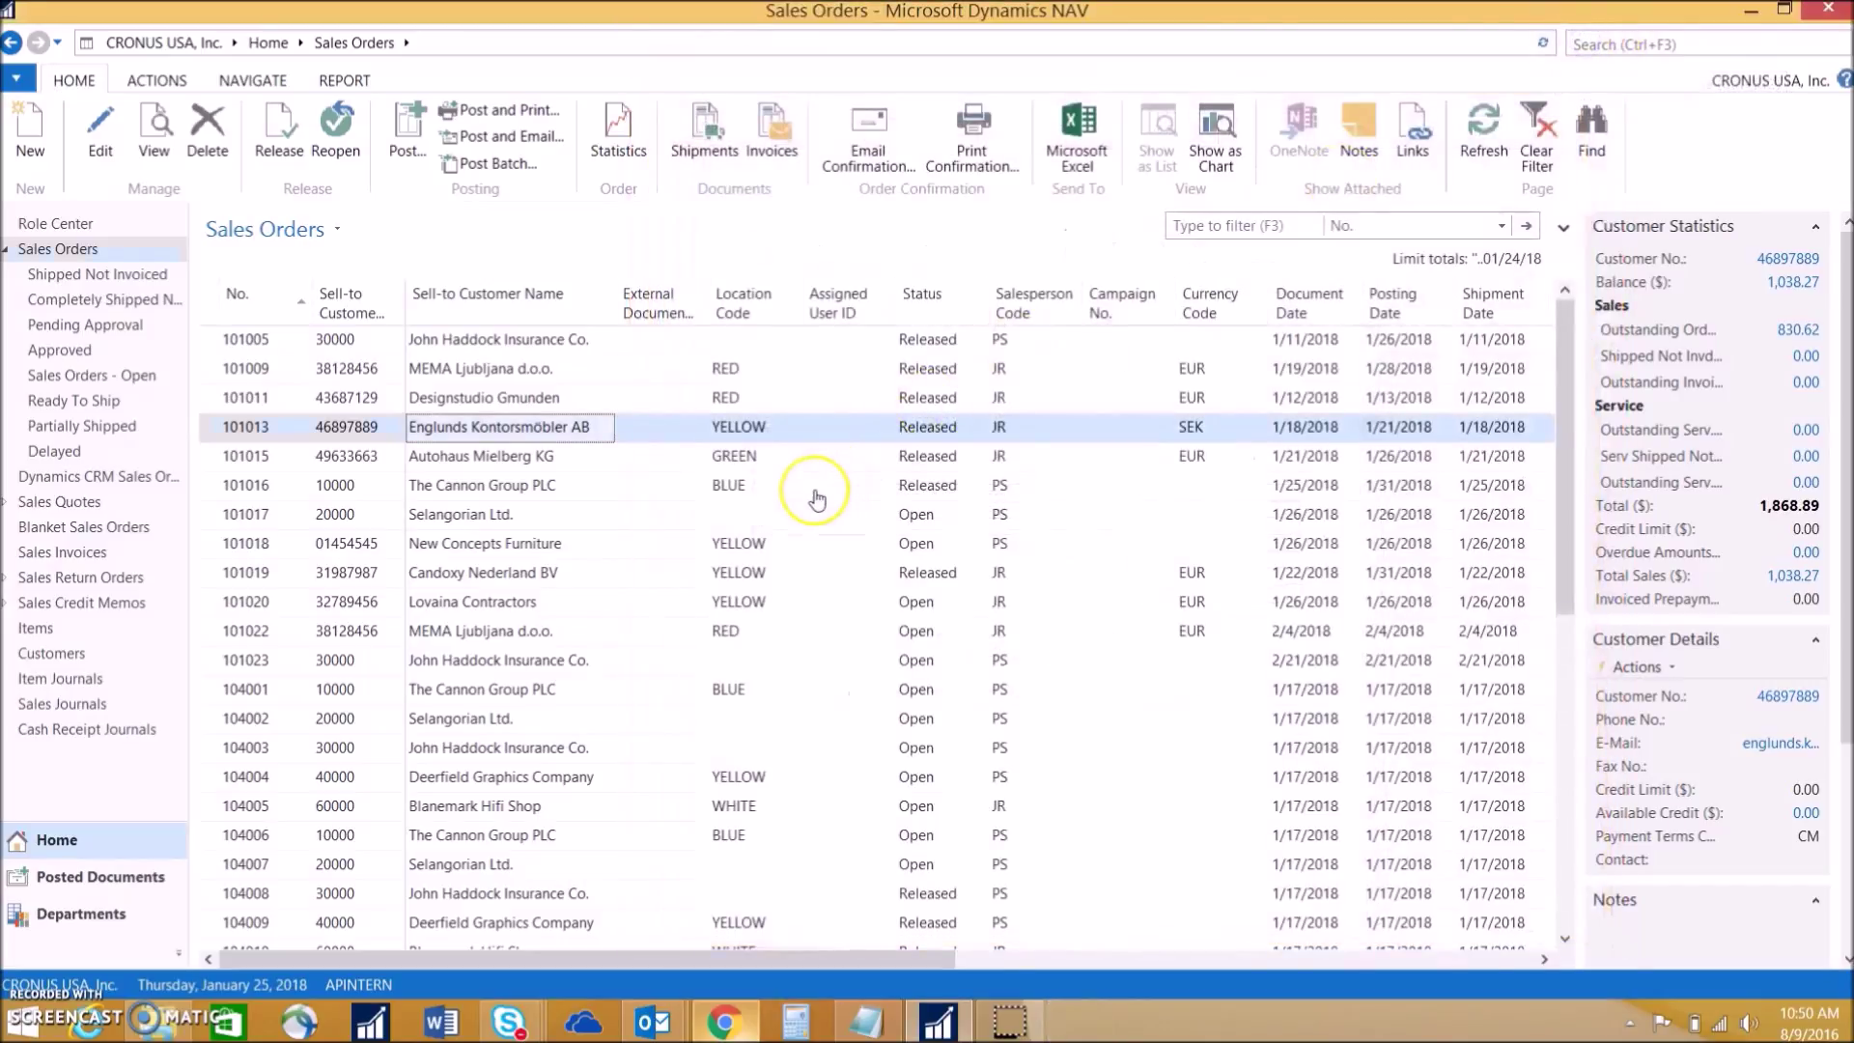